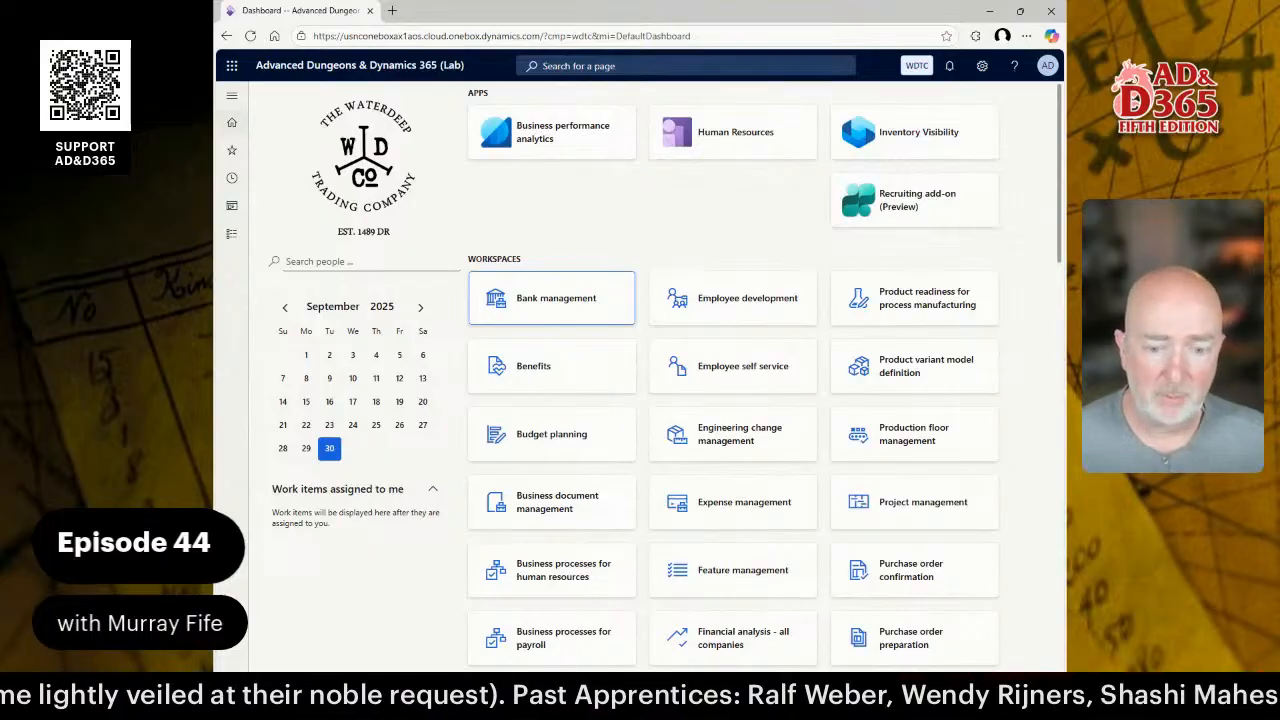
- Open the Released products list of the Product information management module
left_click(231, 233)
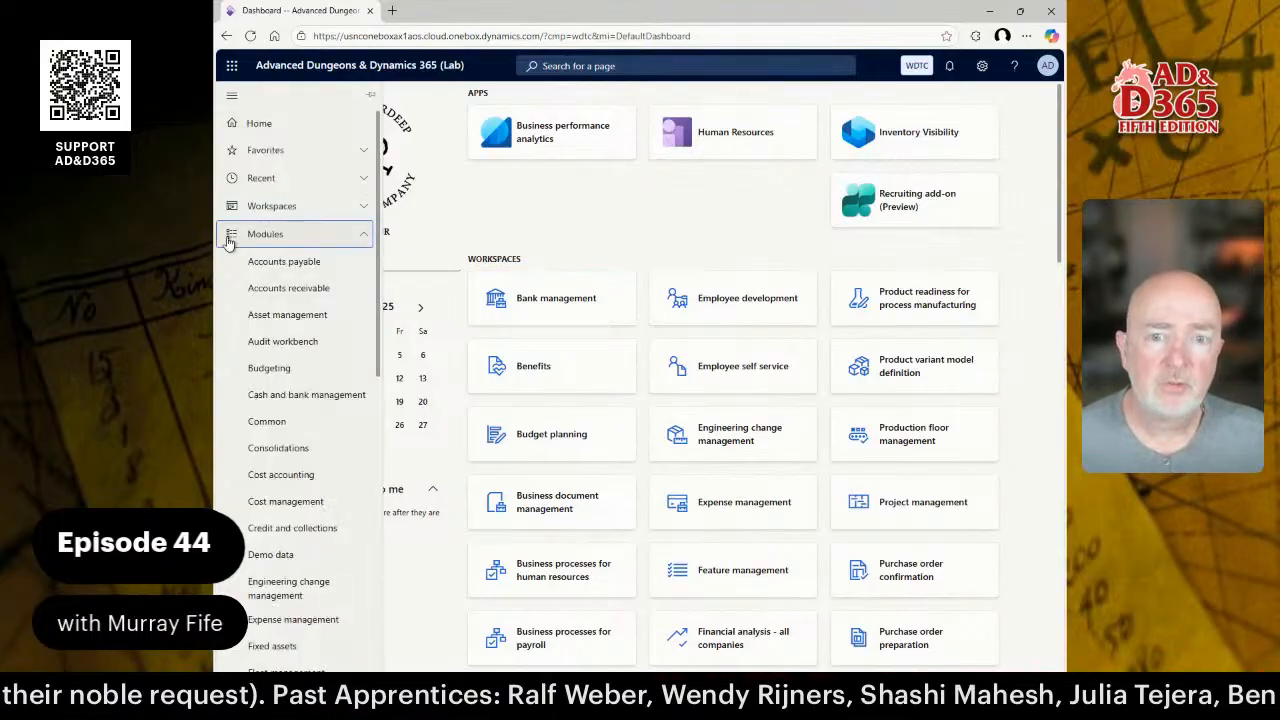
scroll(320, 440, "down", 5)
scroll(330, 435, "down", 2)
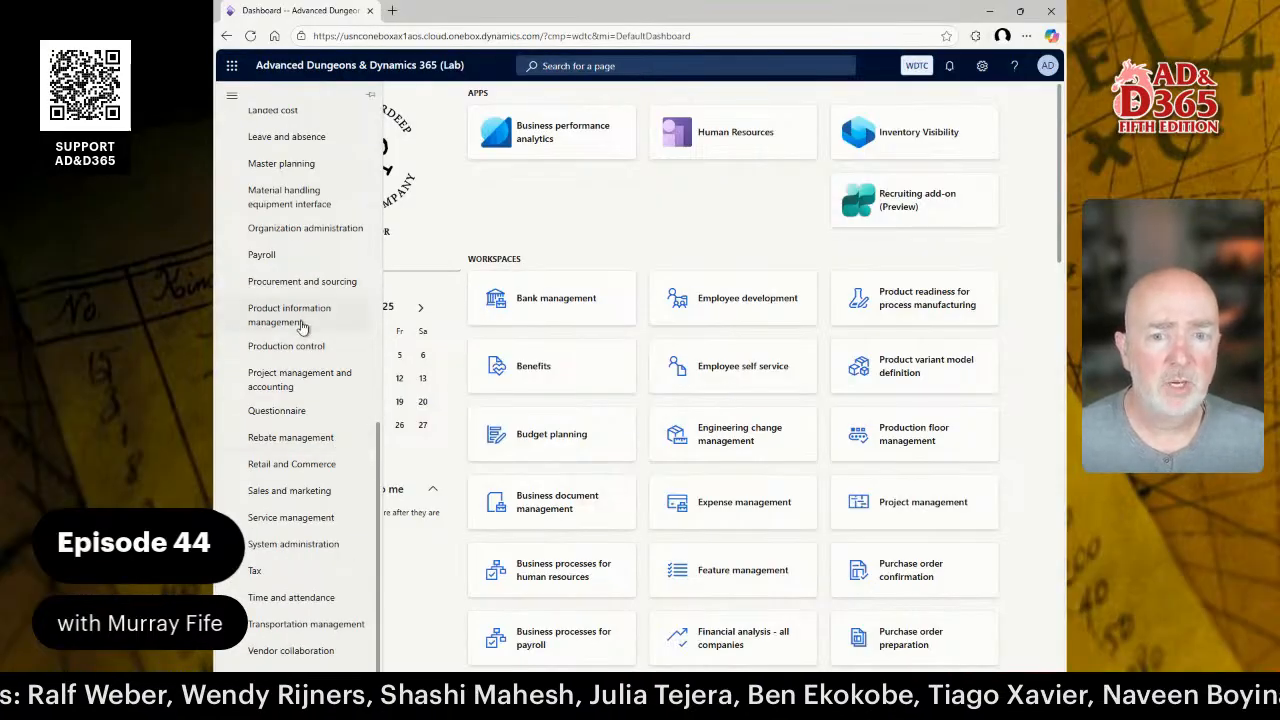
left_click(300, 318)
left_click(440, 430)
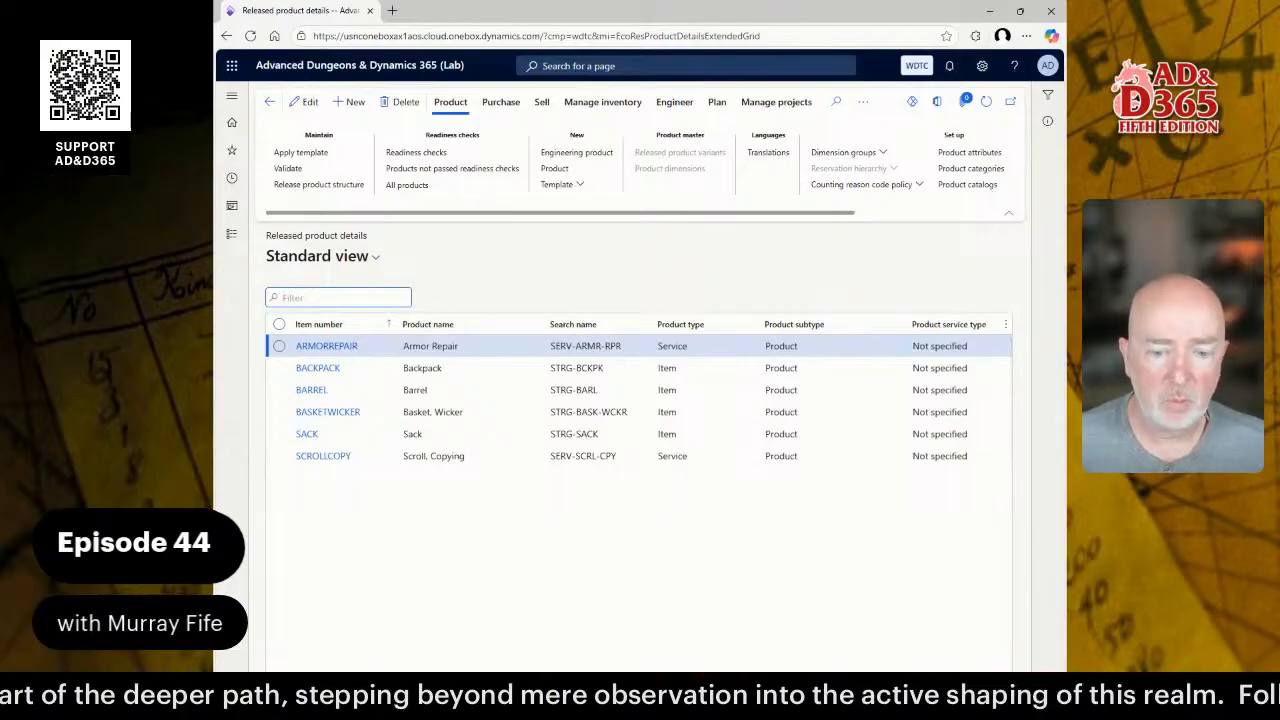
- Switch to the Dimensional Products document in Word and find the Introduction to Product Dimension Groups section
key("alt+Tab")
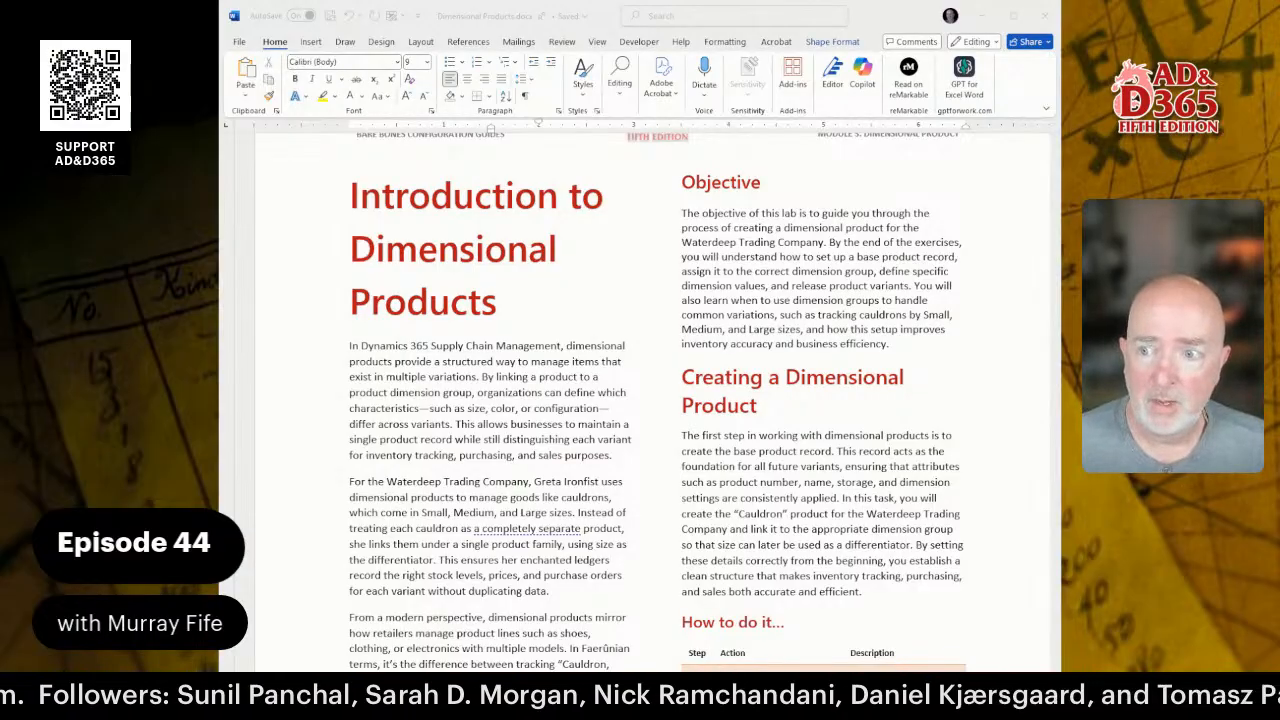
scroll(650, 400, "down", 20)
scroll(650, 400, "up", 5)
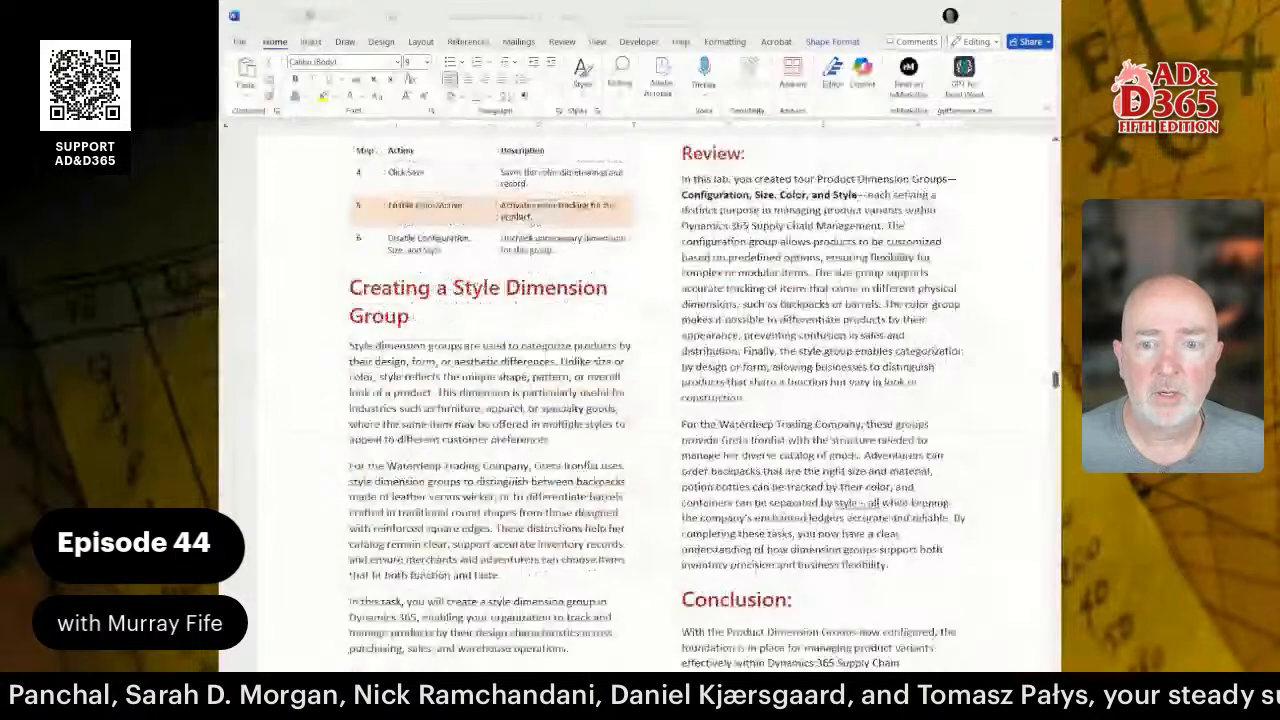
scroll(650, 400, "up", 8)
scroll(650, 400, "up", 10)
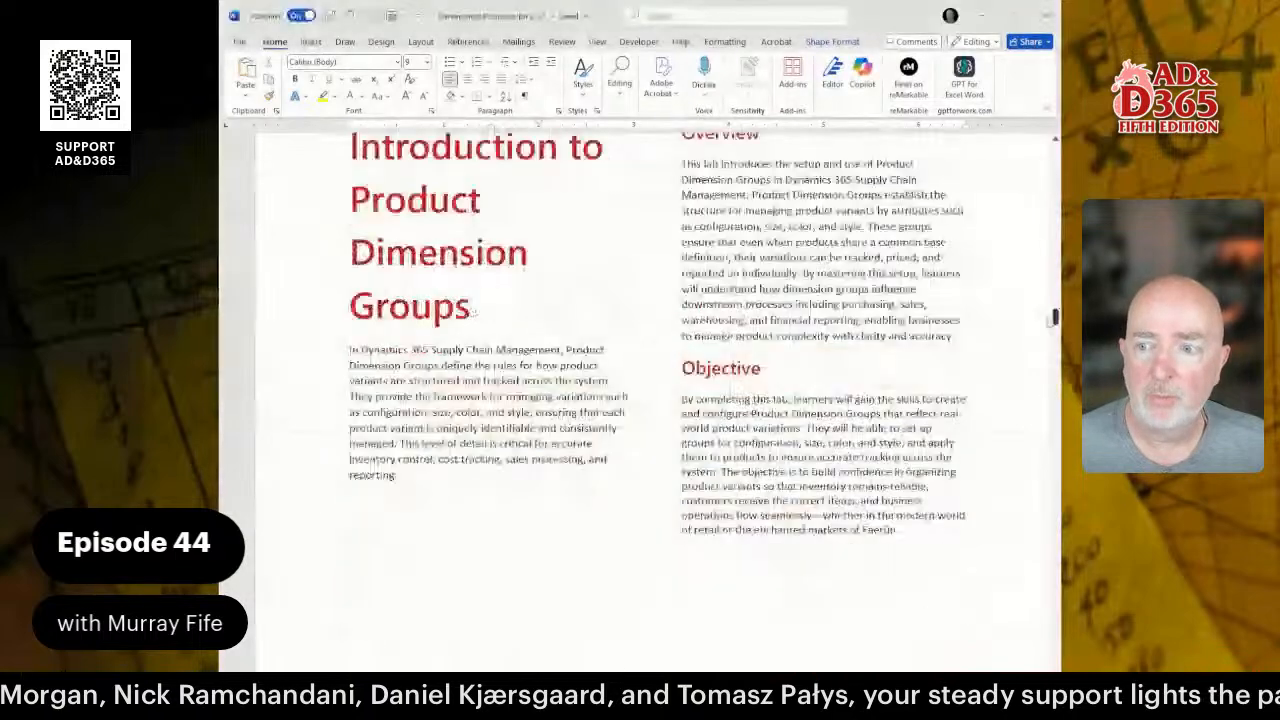
scroll(650, 400, "up", 3)
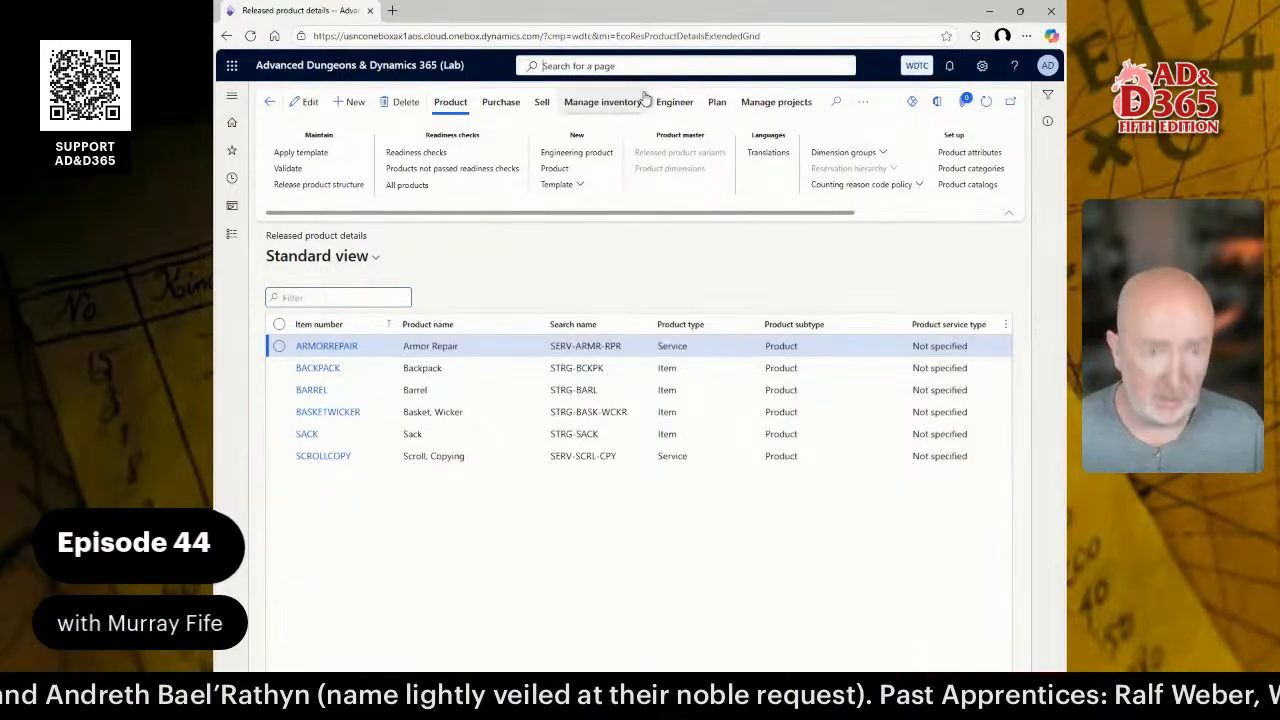
- Show the browser full screen and search for the product dimension groups page with "produ dim gr"
key("F11")
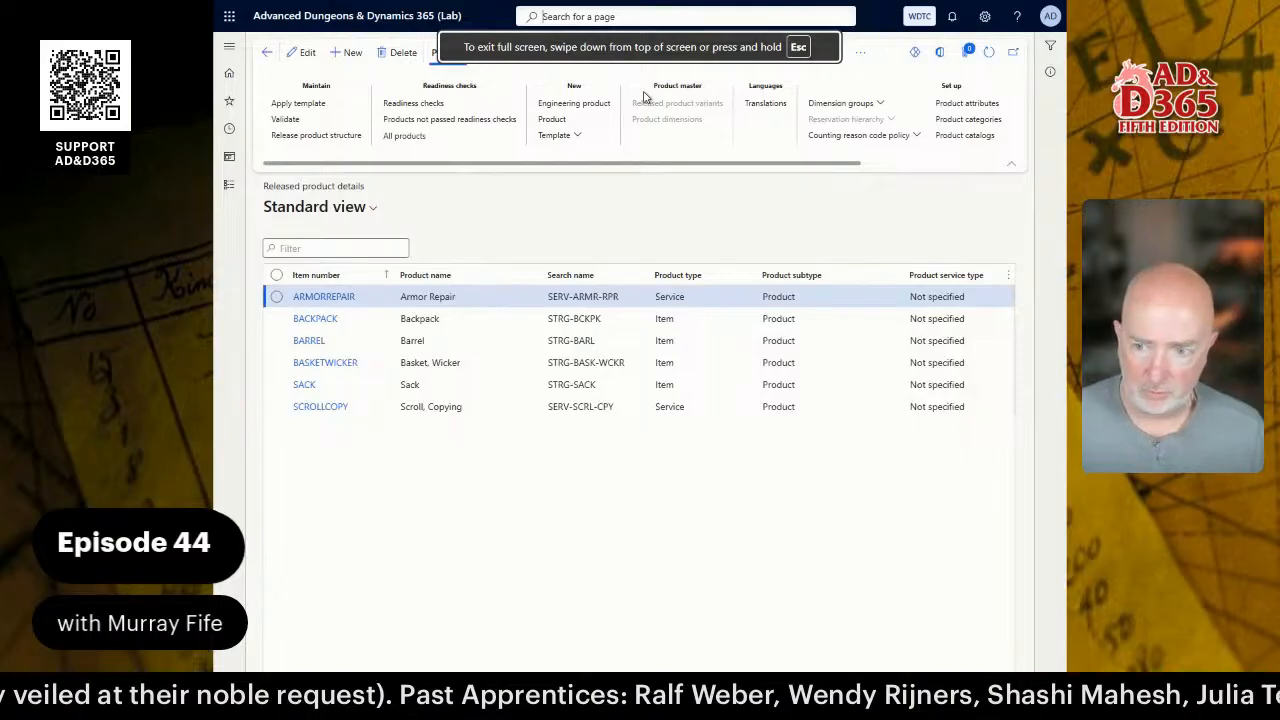
key("alt+g")
type("proc")
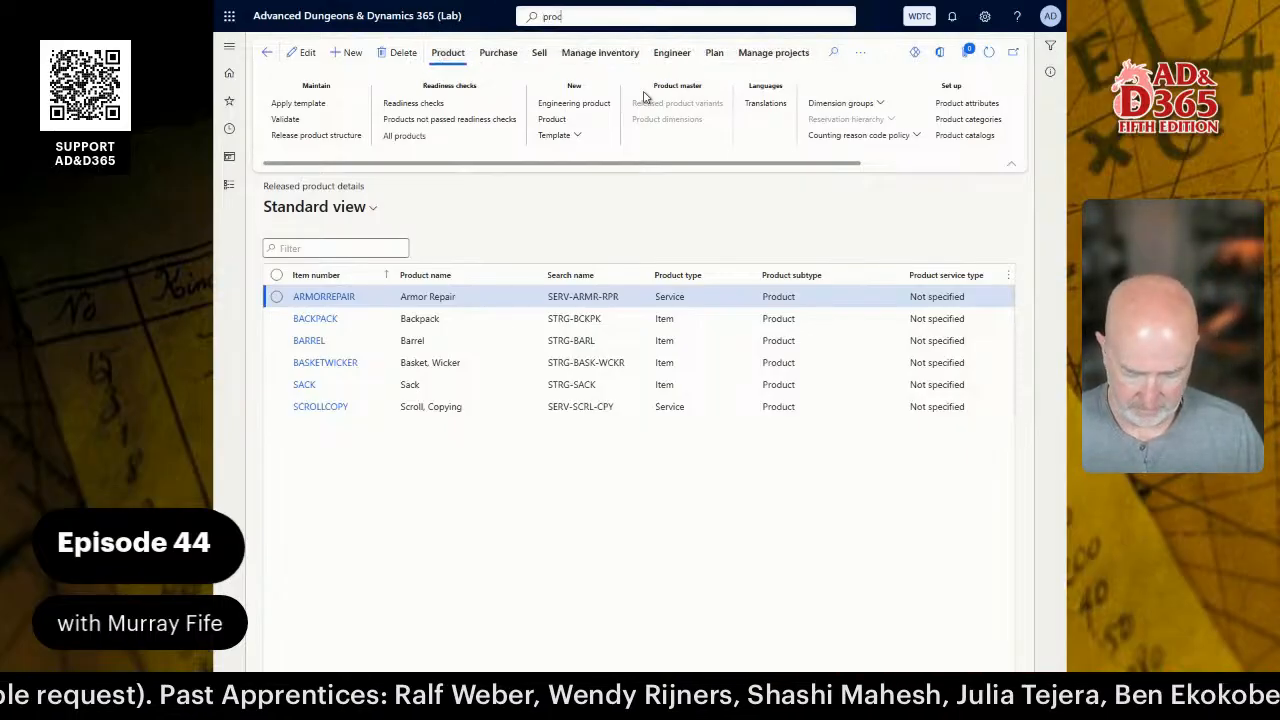
type("u dim gr")
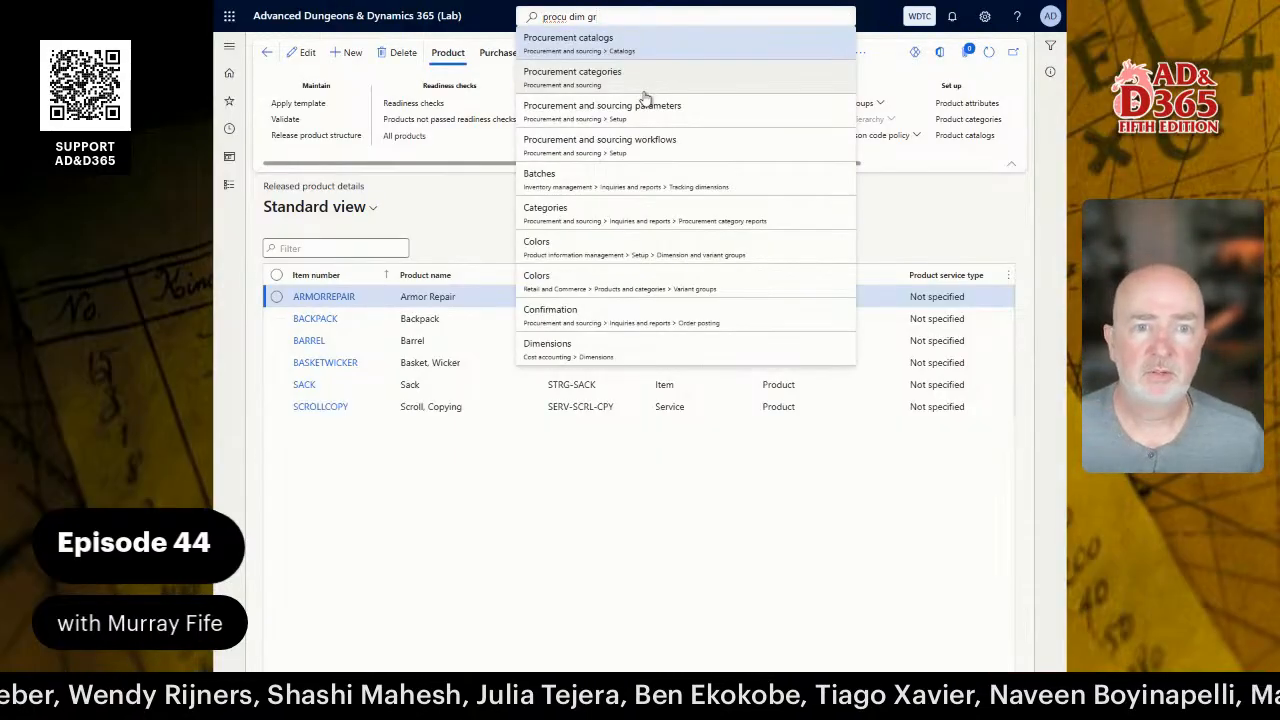
key("Left")
key("Left")
key("Left")
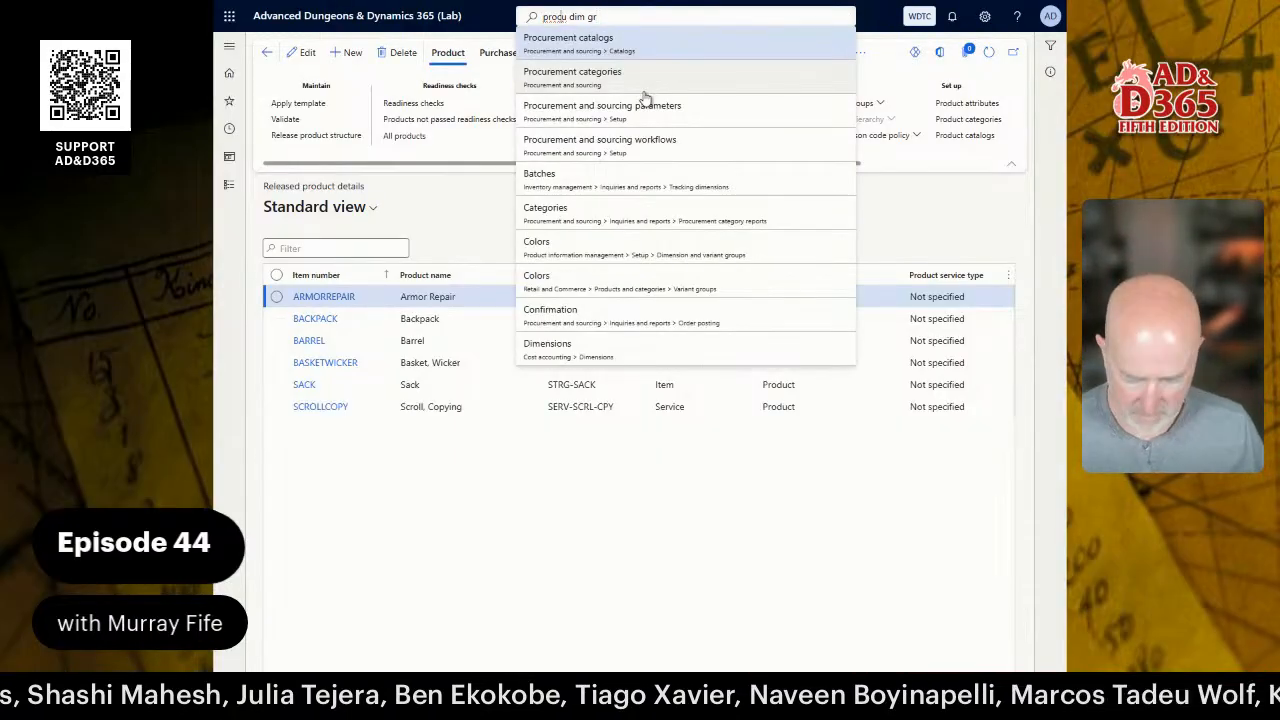
key("BackSpace")
type("d")
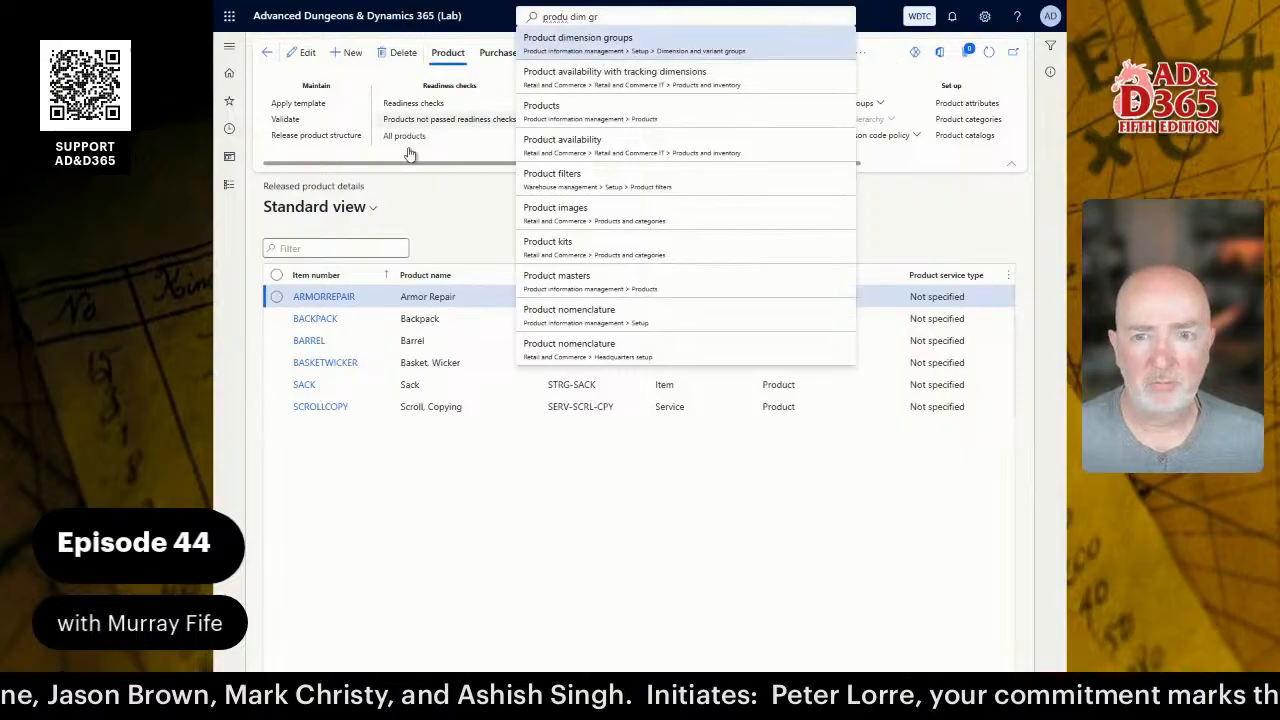
- Open the Product dimension groups page from the dimension and variant group setup of Product information management
left_click(236, 192)
left_click(233, 192)
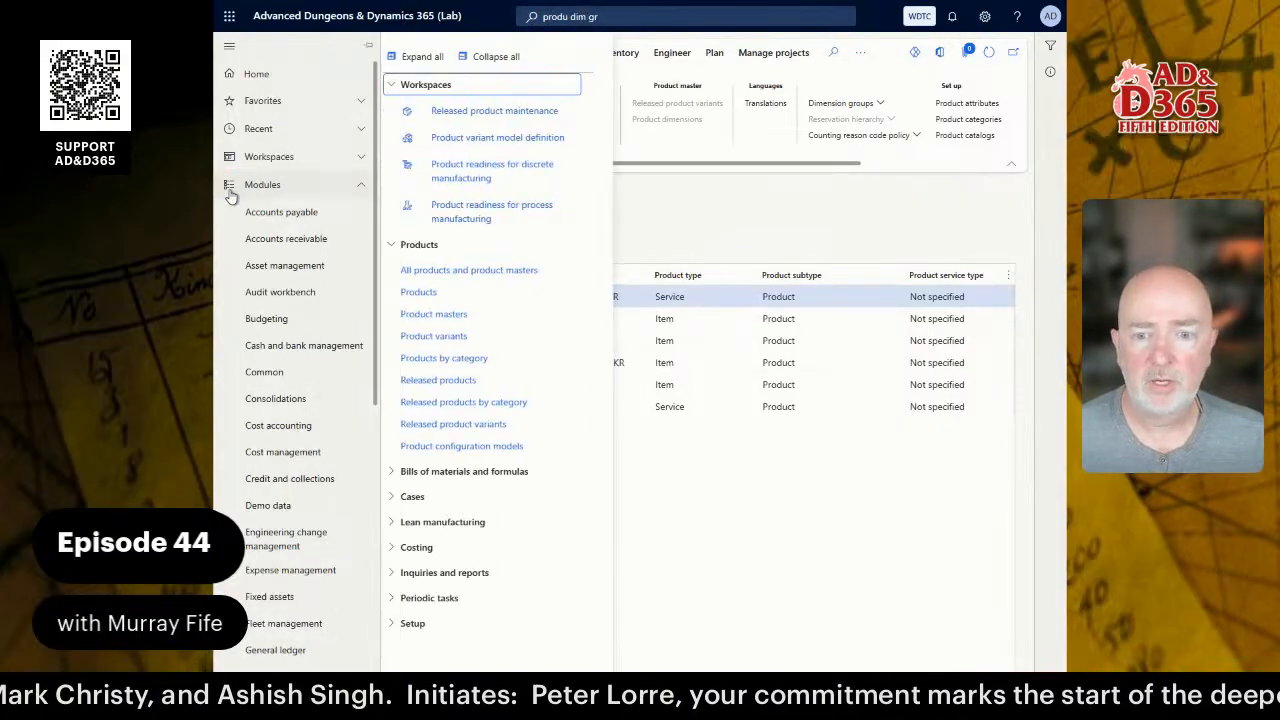
scroll(290, 450, "down", 10)
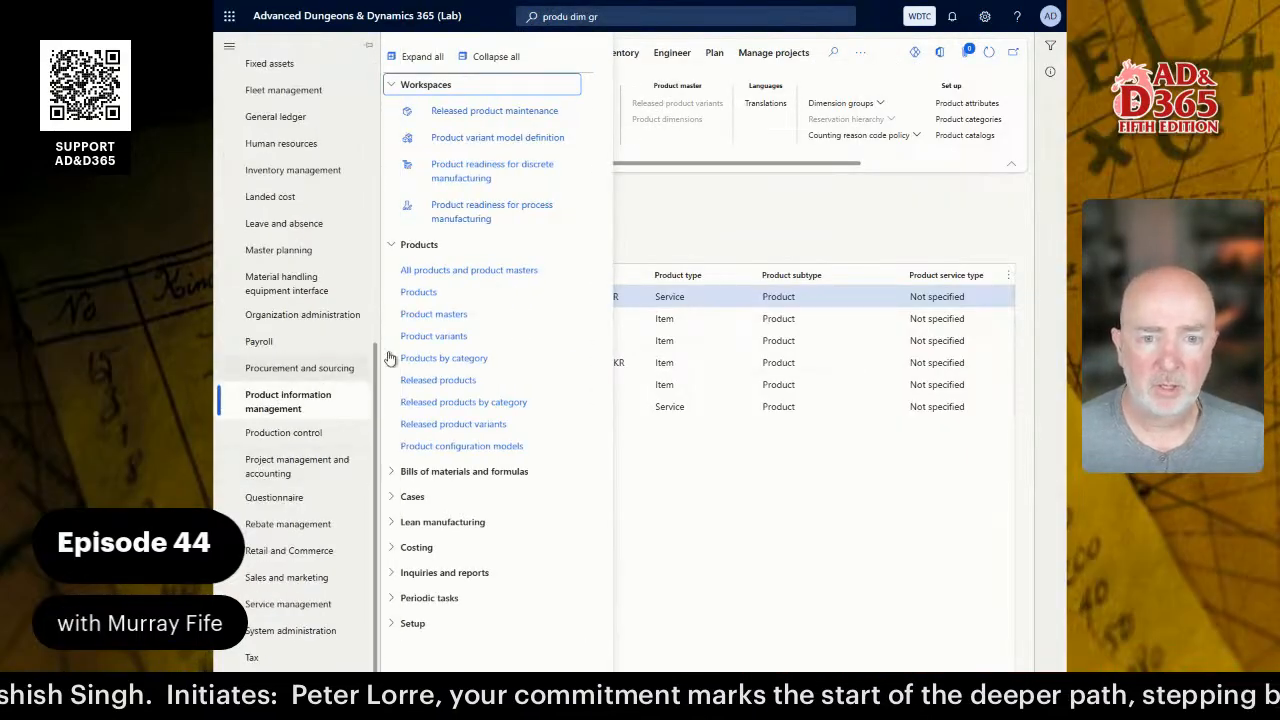
left_click(413, 624)
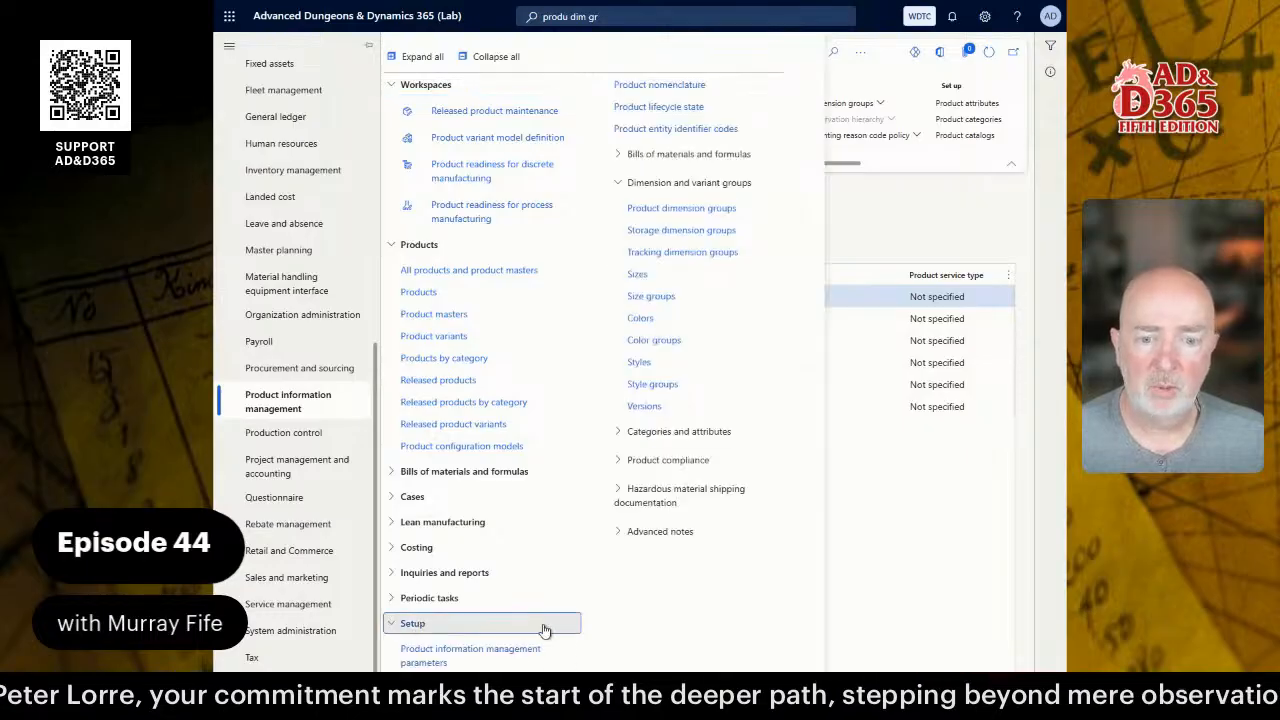
left_click(675, 210)
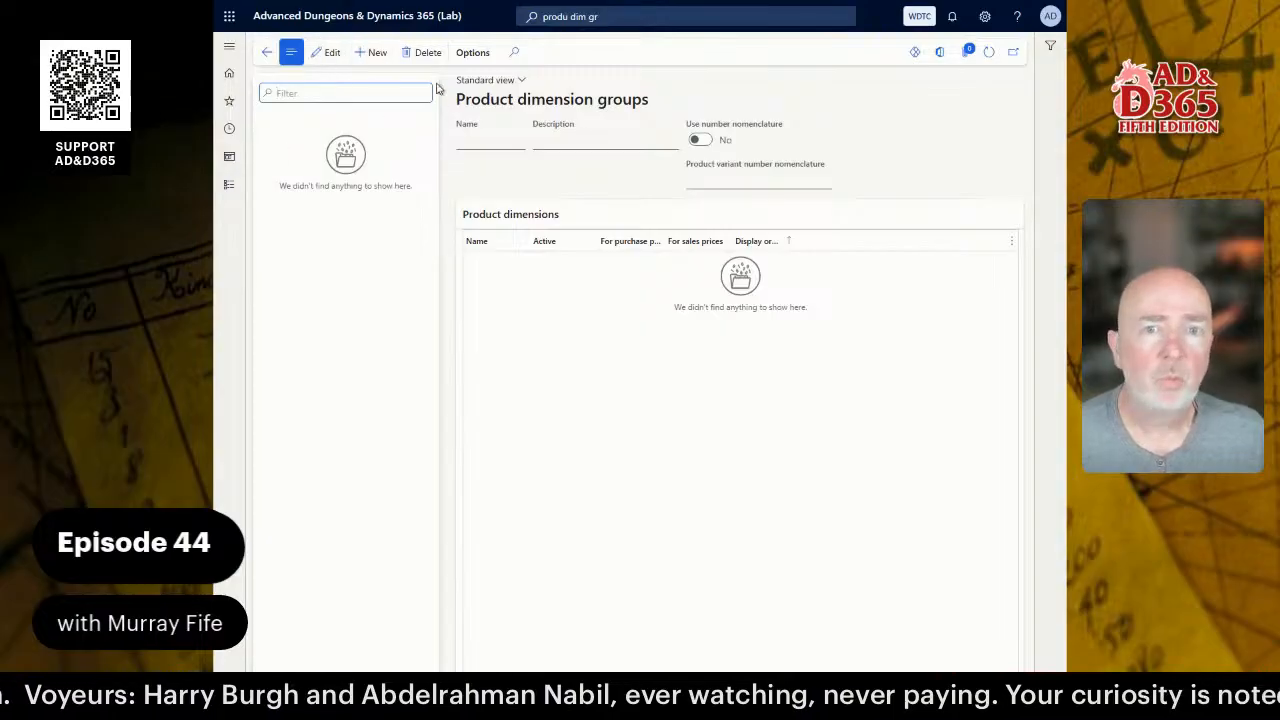
- Create and save a product dimension group named CONFIG with the description Configuration
left_click(369, 58)
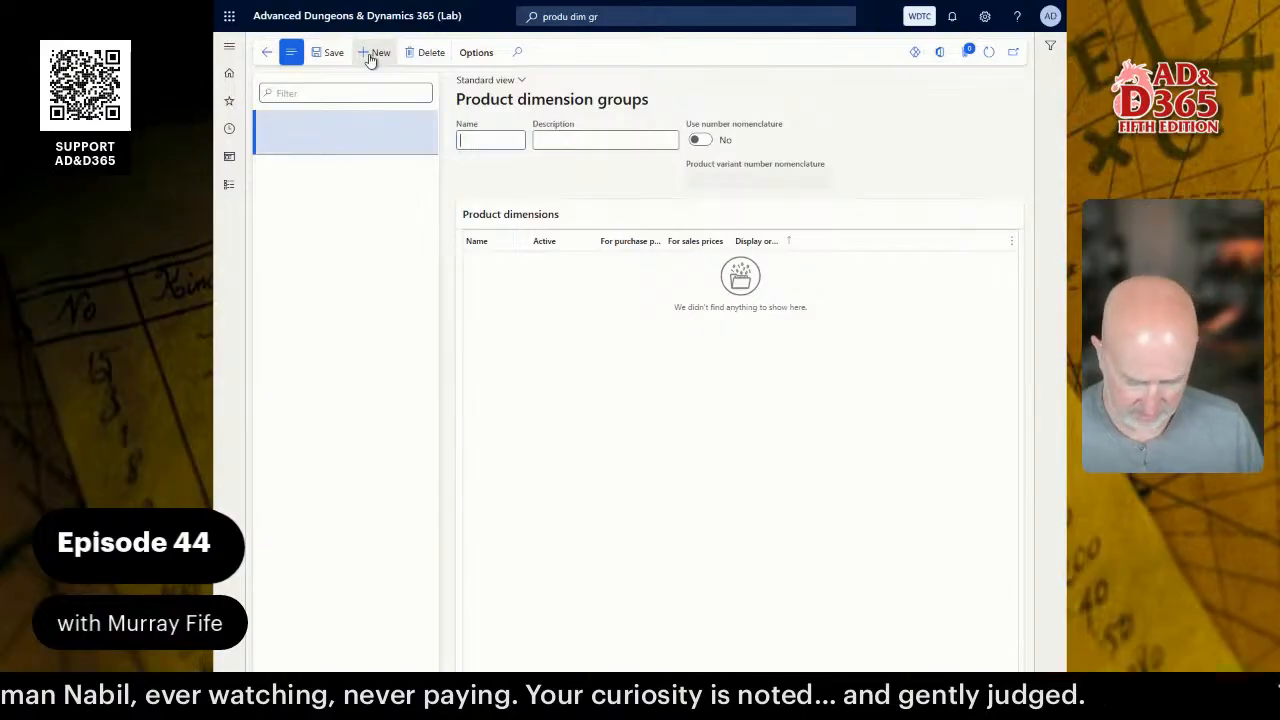
type("CONFIG")
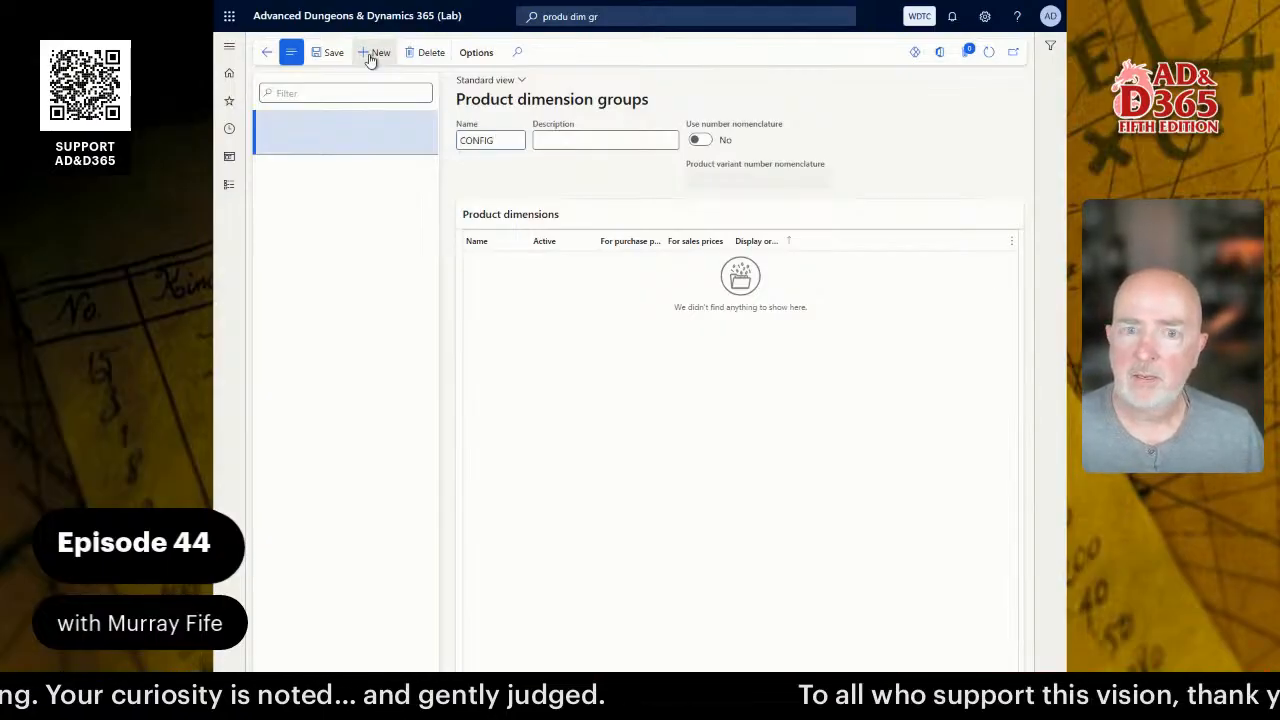
key("Tab")
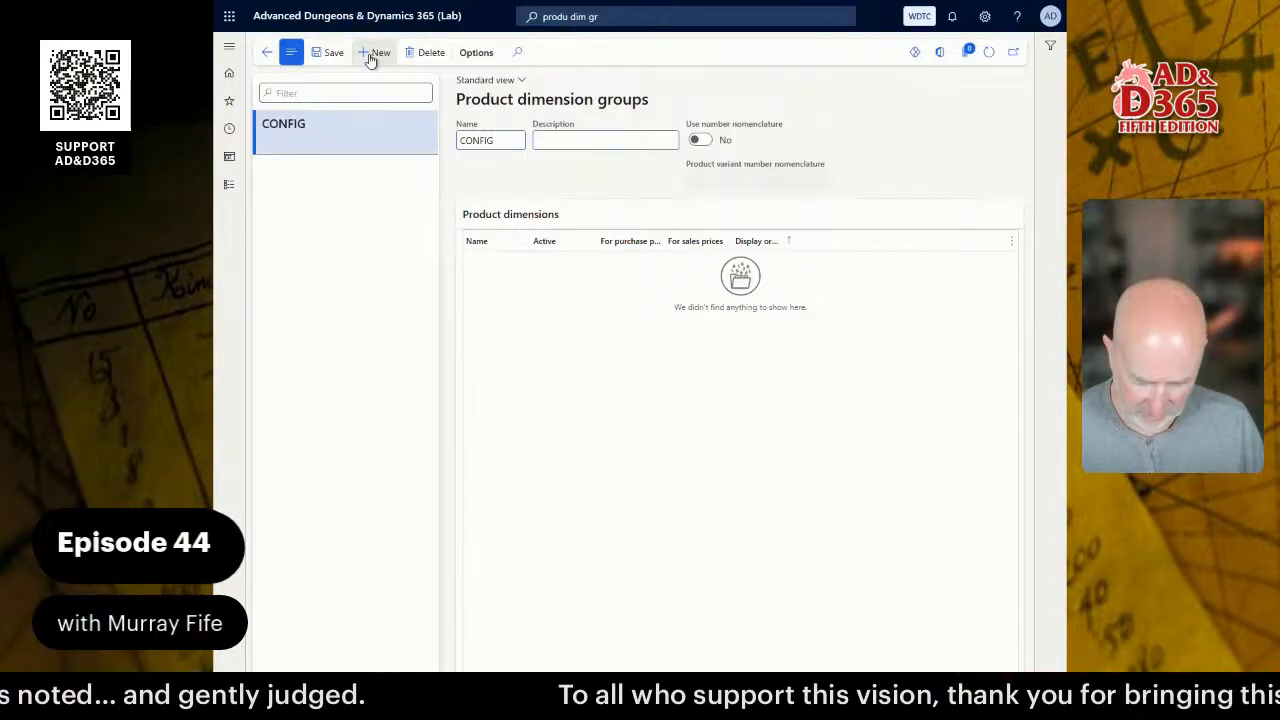
type("Configu")
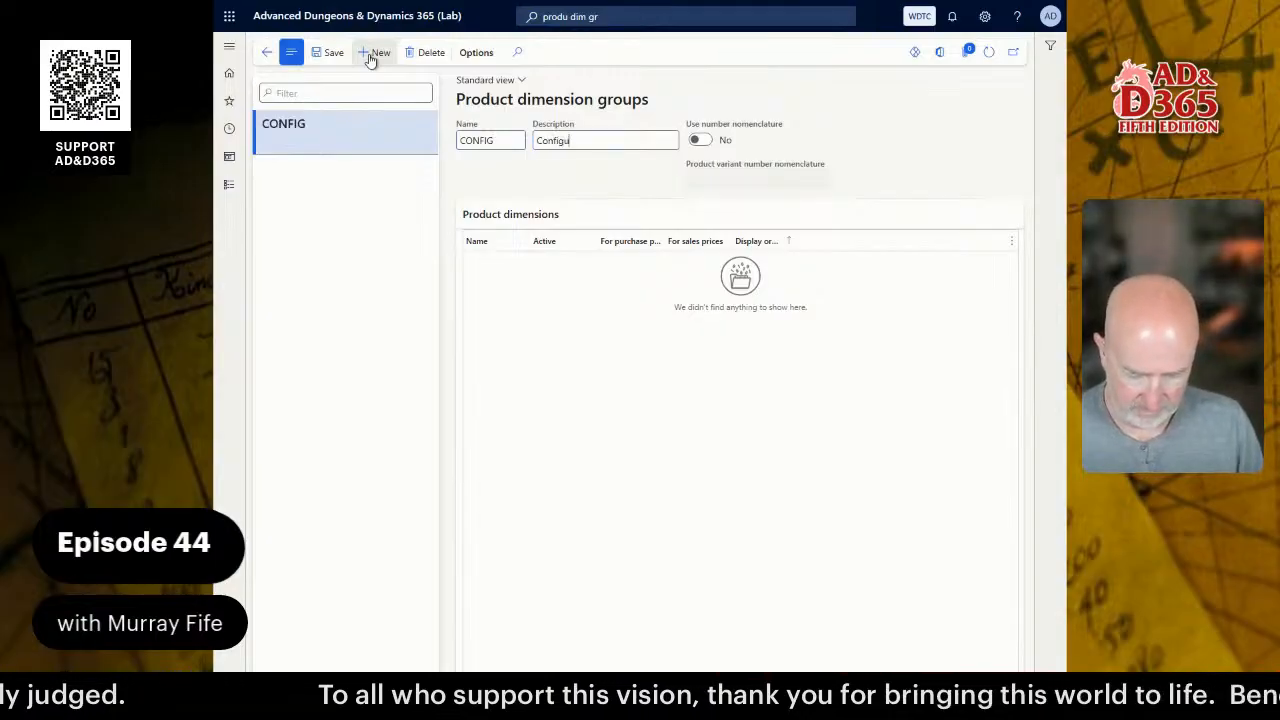
type("ration")
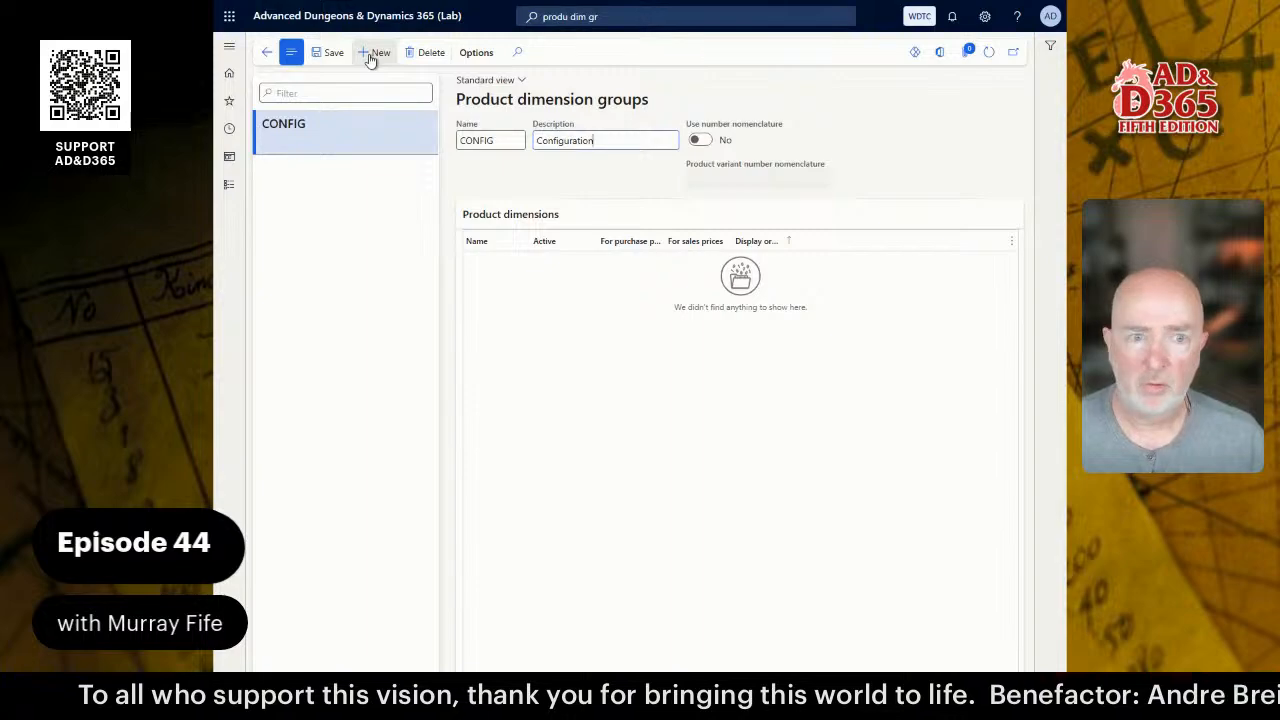
left_click(670, 163)
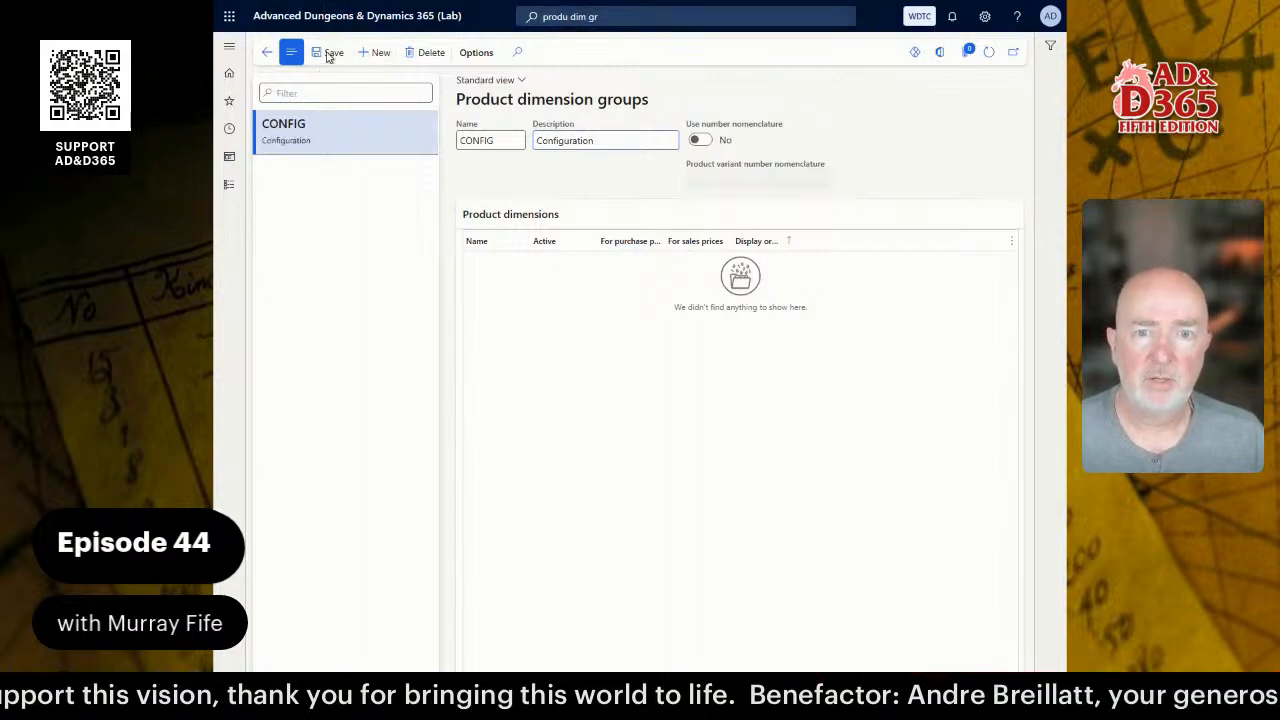
left_click(330, 54)
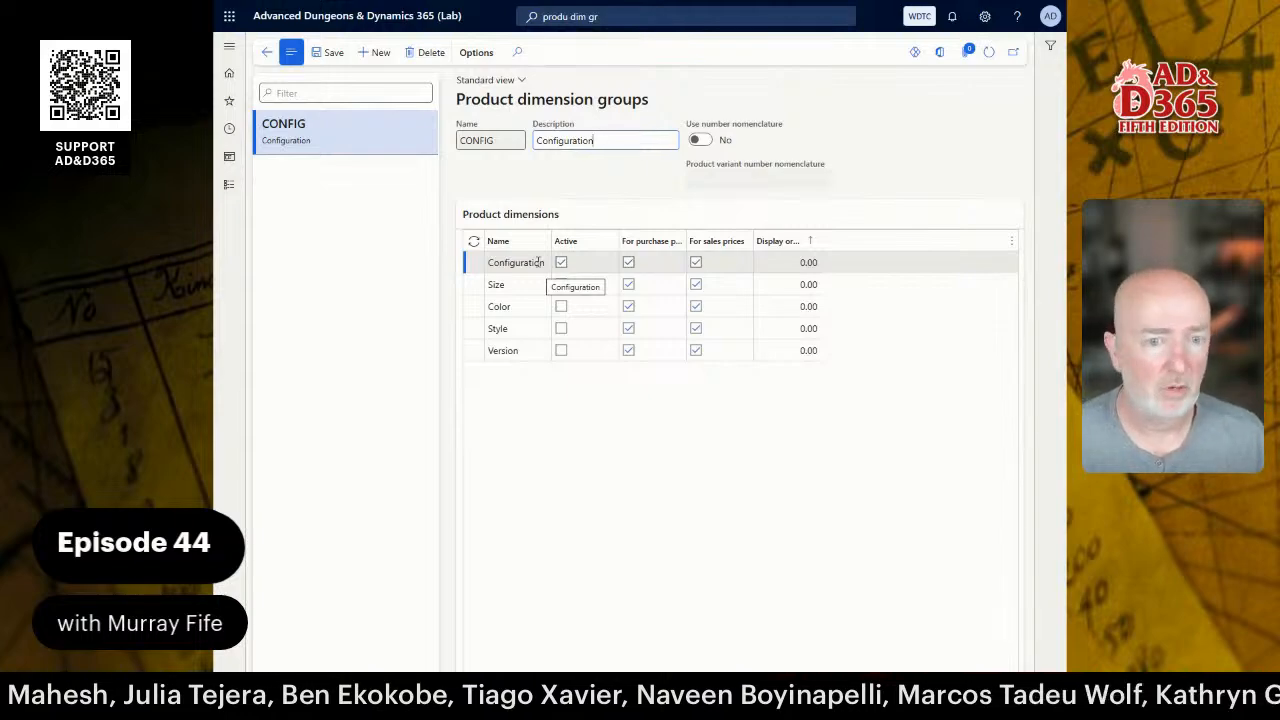
left_click(540, 262)
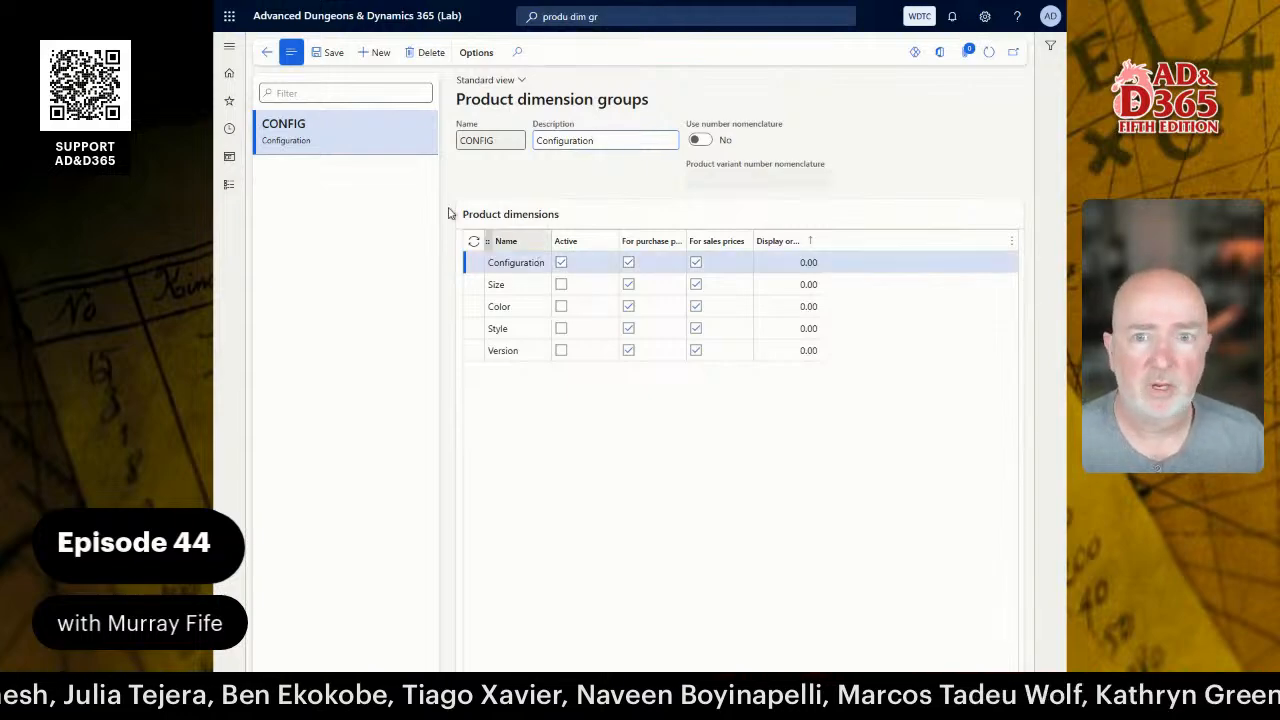
- Create and save a product dimension group named SIZE with the description Size
left_click(378, 58)
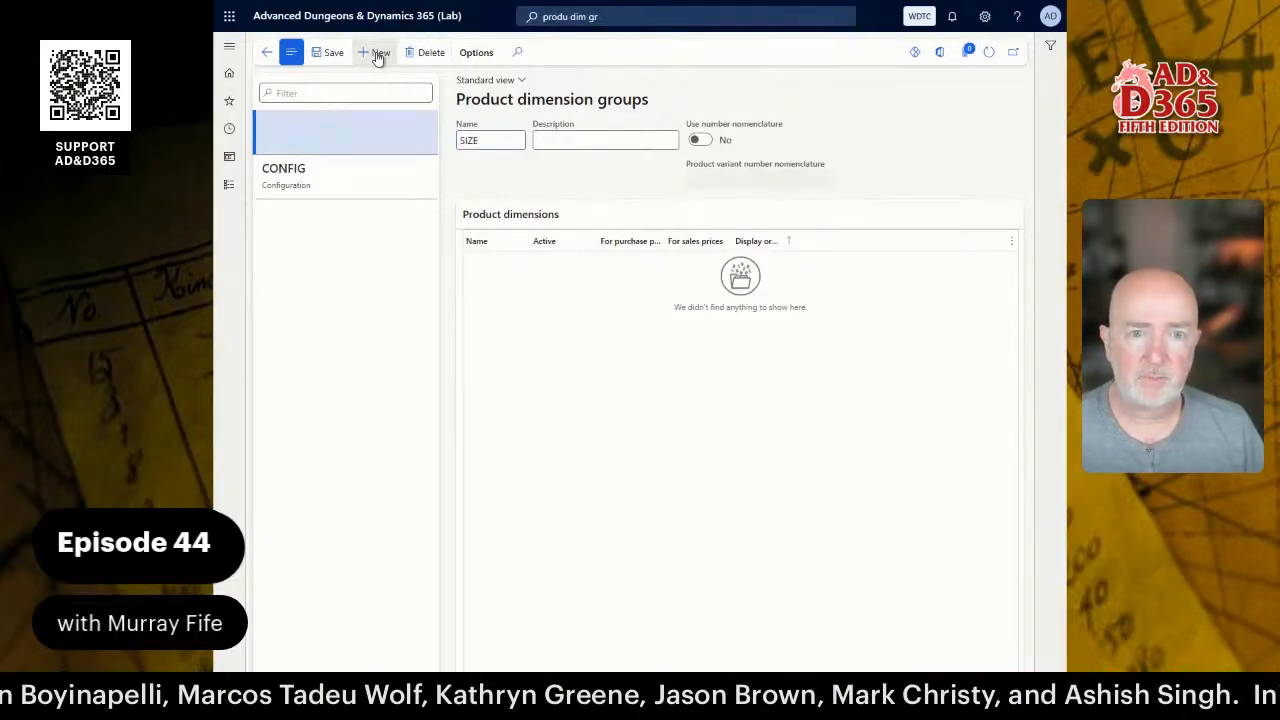
key("Tab")
type("Size")
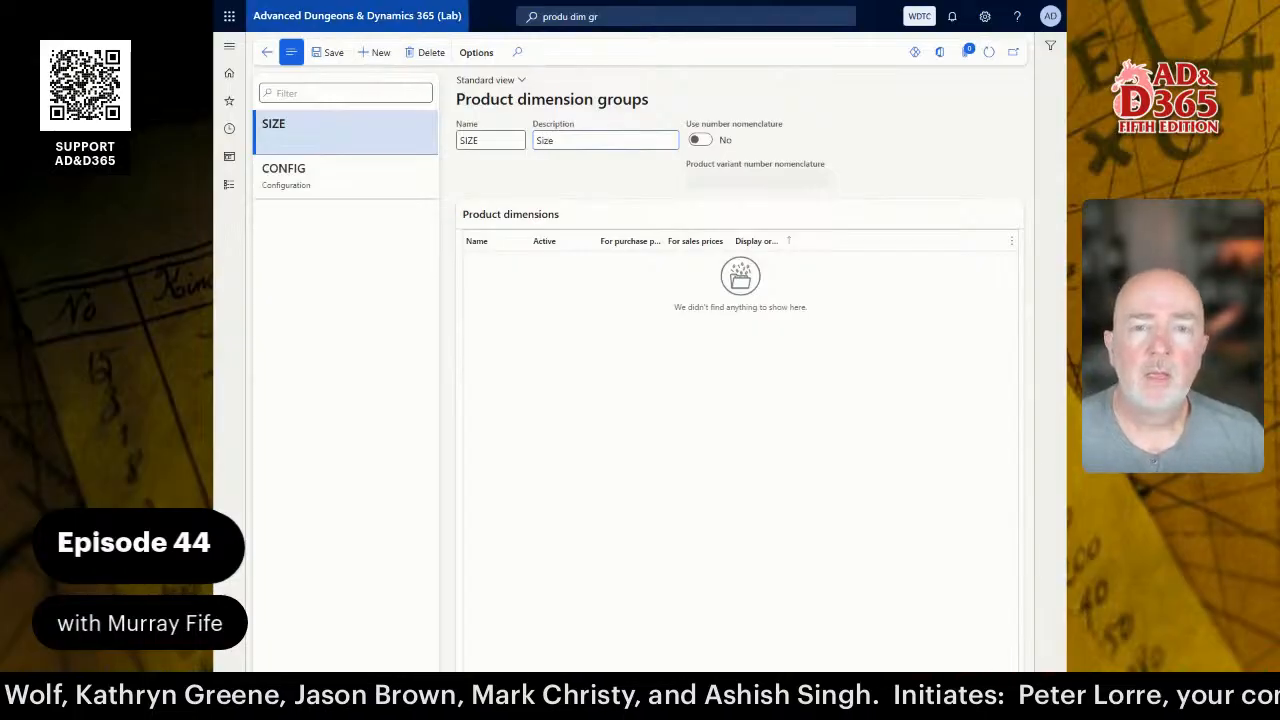
left_click(326, 62)
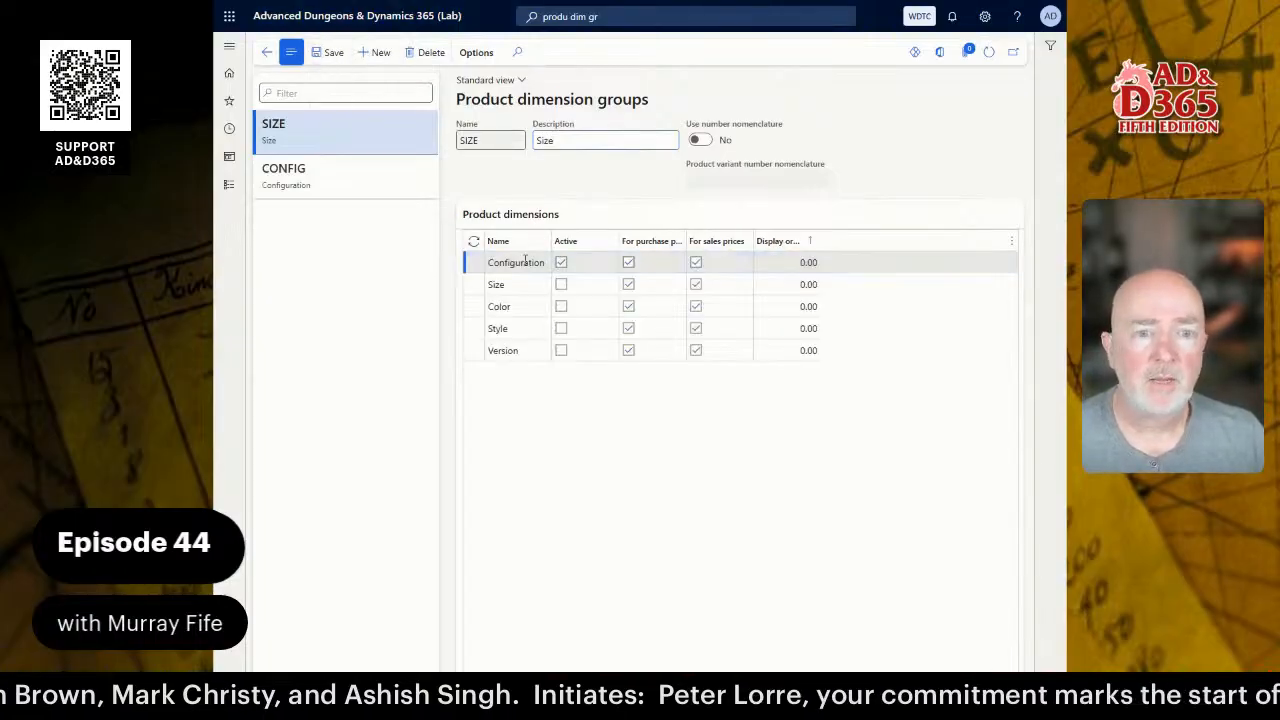
- Make Size the only active product dimension of the SIZE group, deactivating Configuration
left_click(561, 285)
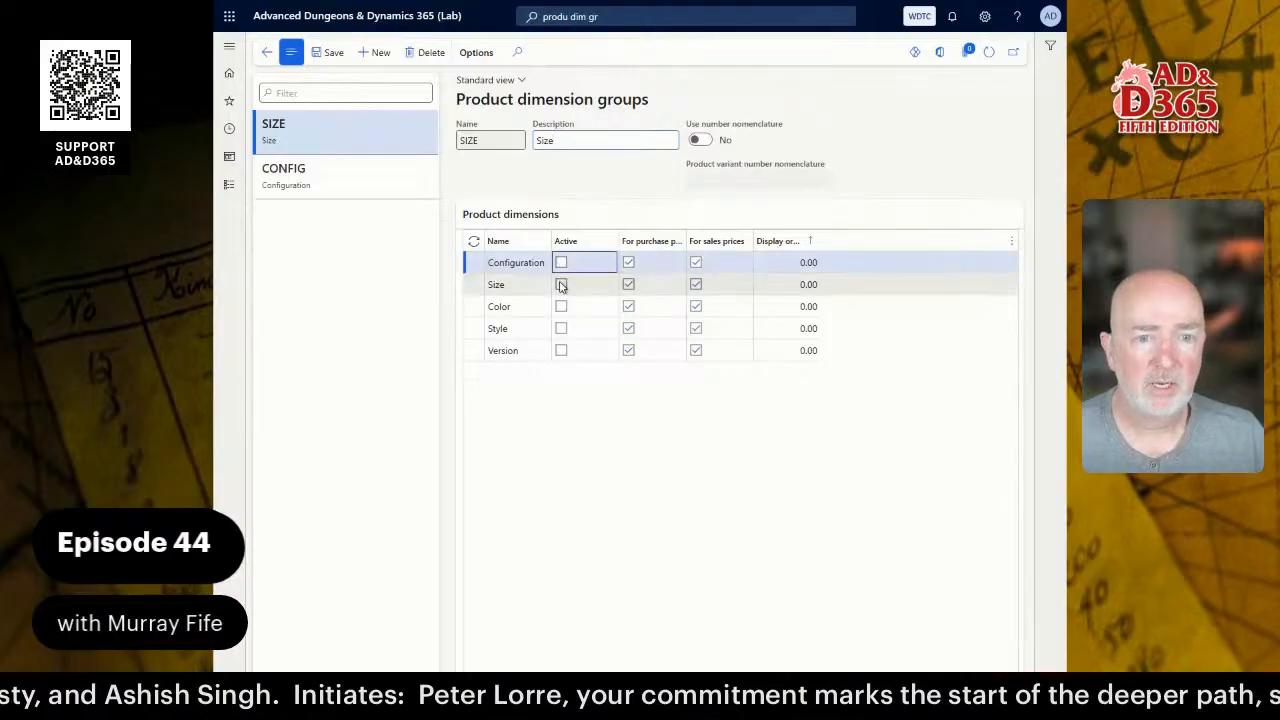
left_click(562, 308)
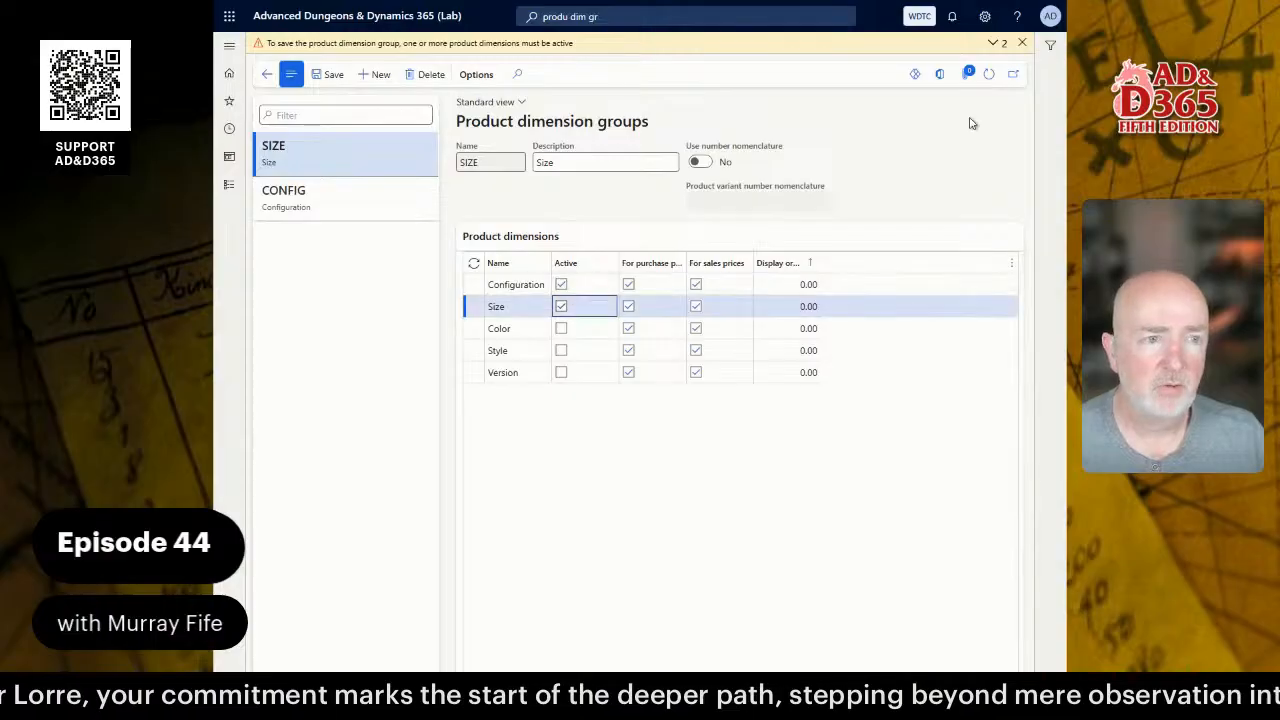
left_click(1021, 43)
left_click(561, 262)
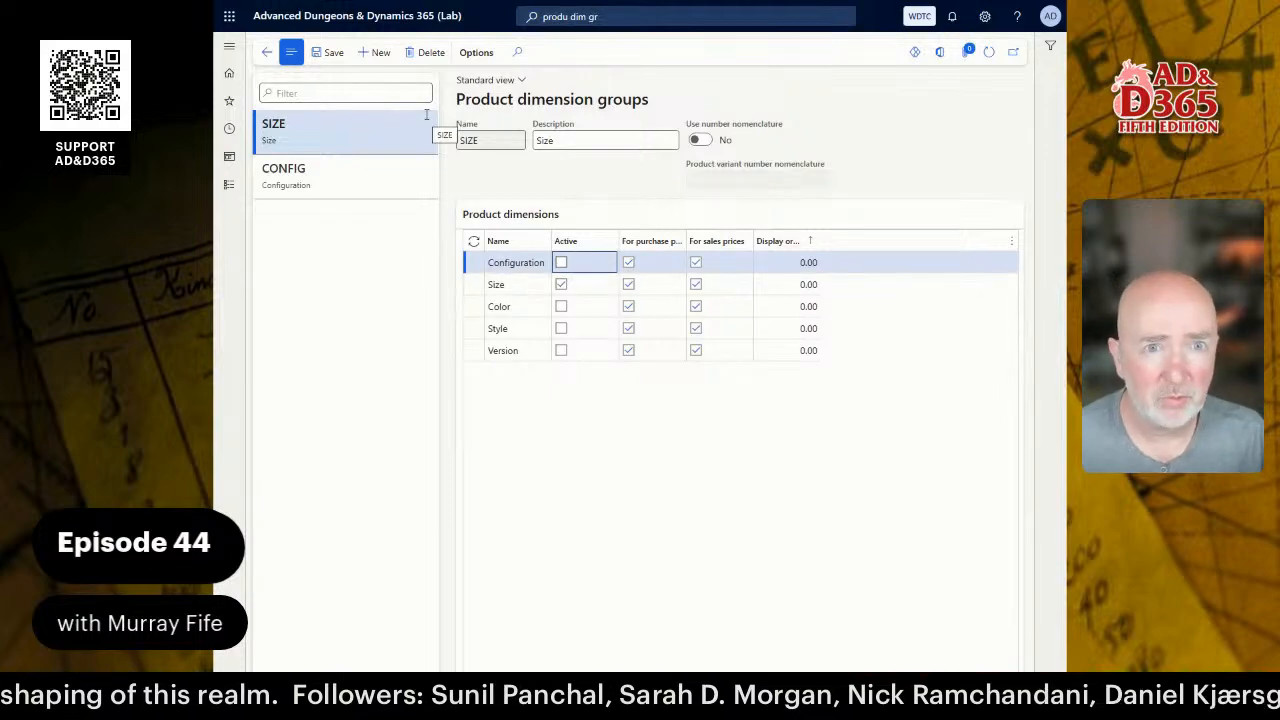
- Create and save the product dimension group COLOR with the description Color, and make Color its only active dimension instead of Configuration
left_click(375, 55)
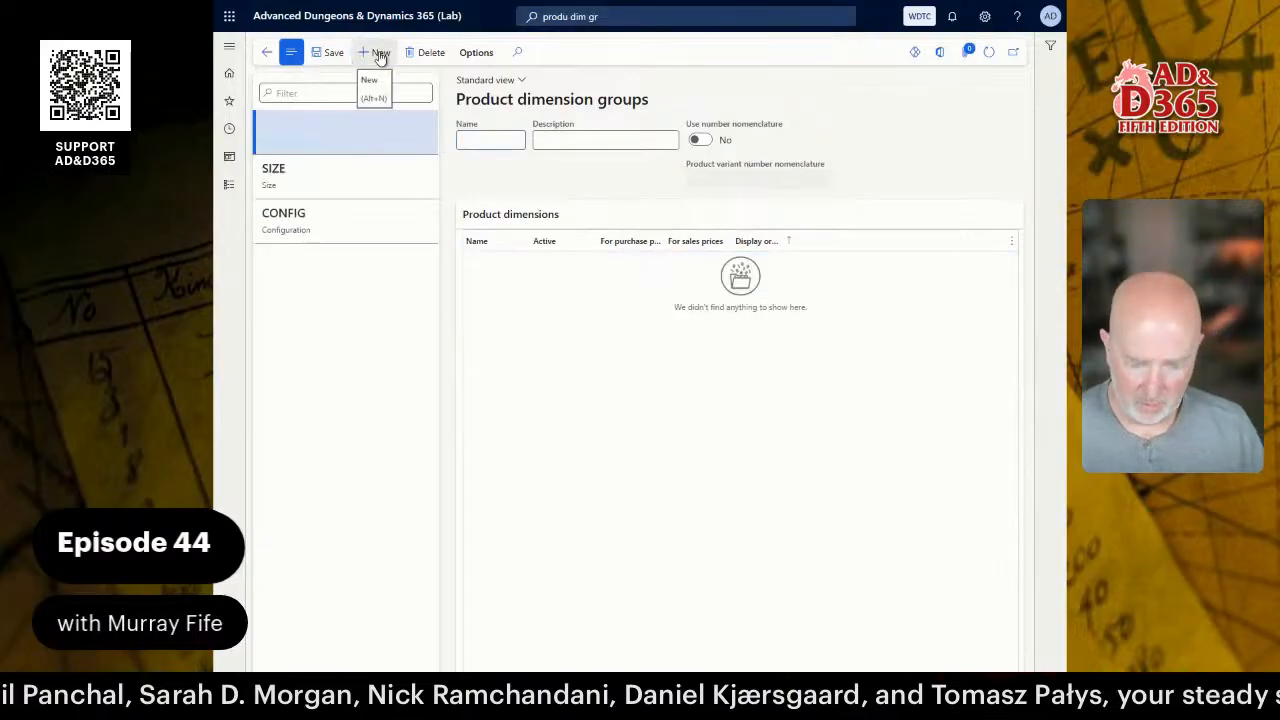
type("COLOR")
key("Tab")
type("C")
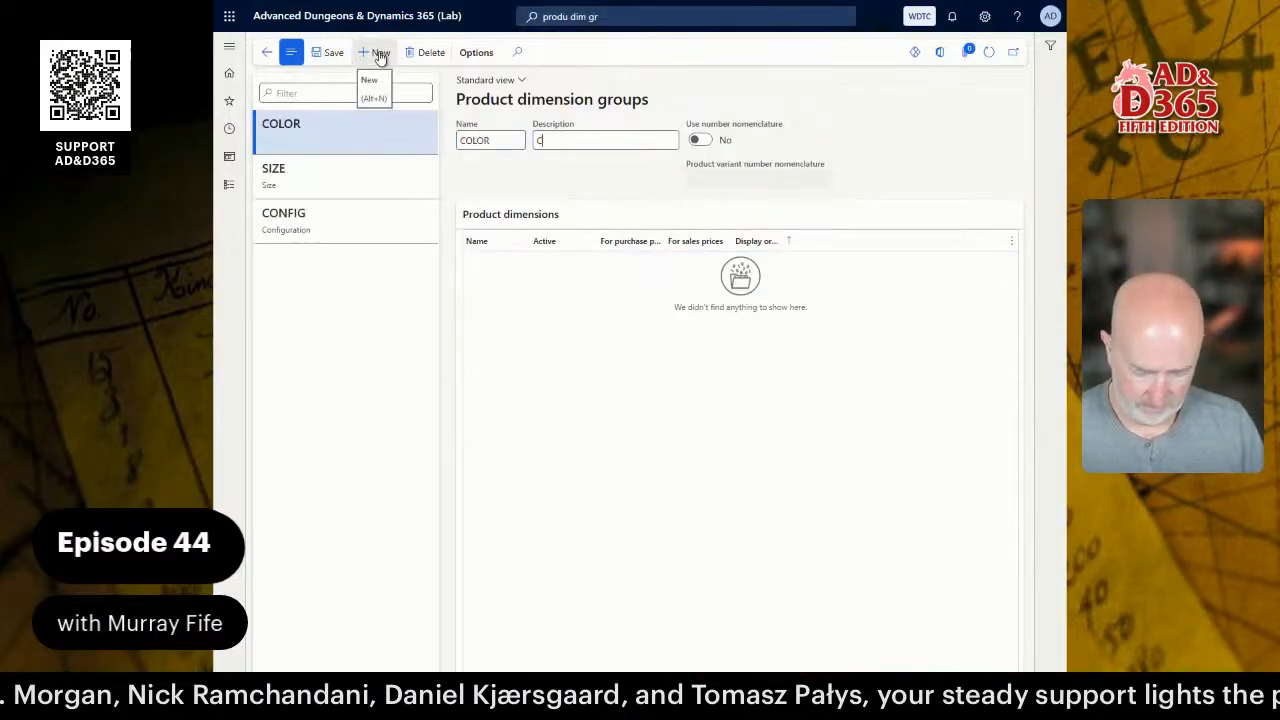
type("olor")
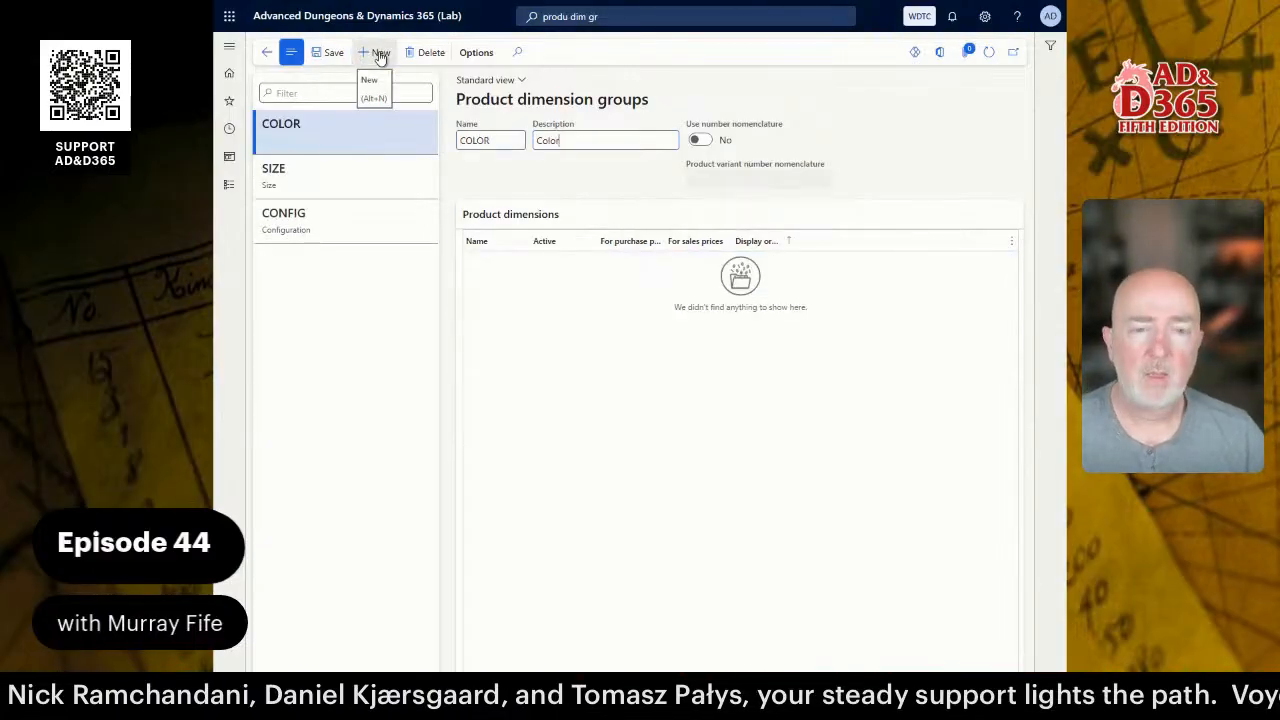
left_click(328, 52)
left_click(561, 306)
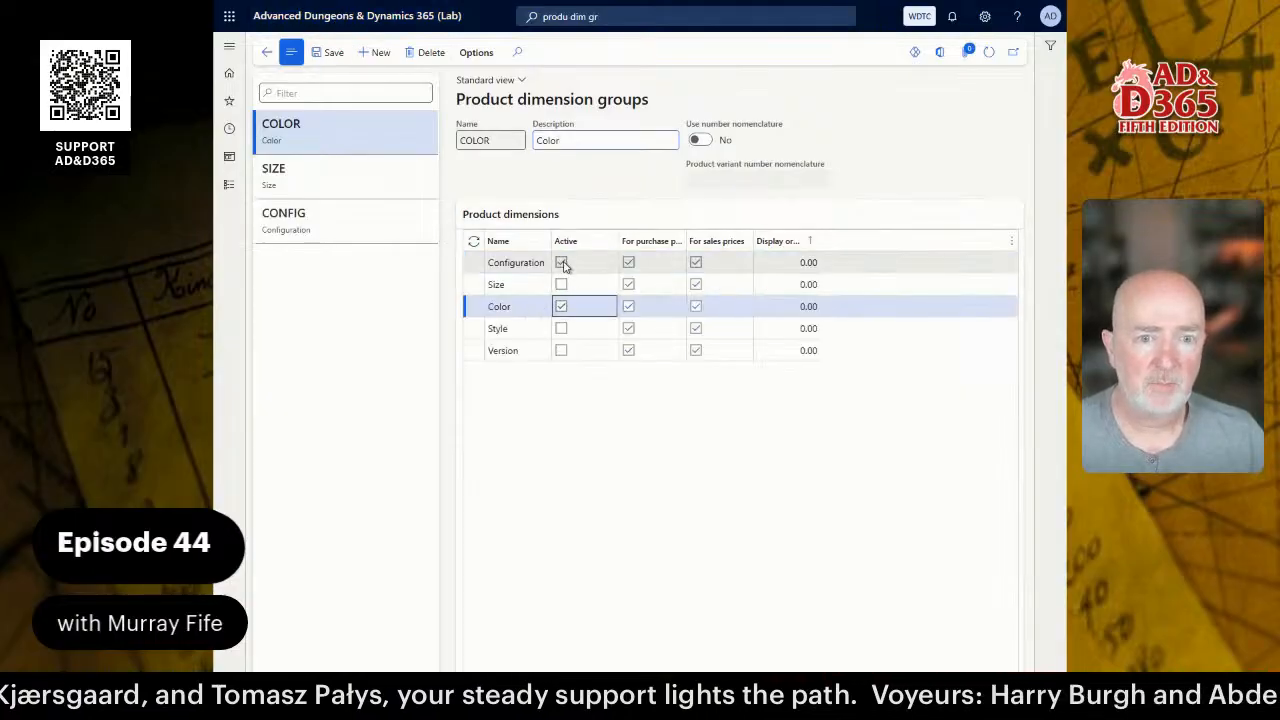
left_click(561, 262)
- Create and save the product dimension group STYLE with the description Style, and make Style its only active dimension instead of Configuration
left_click(370, 52)
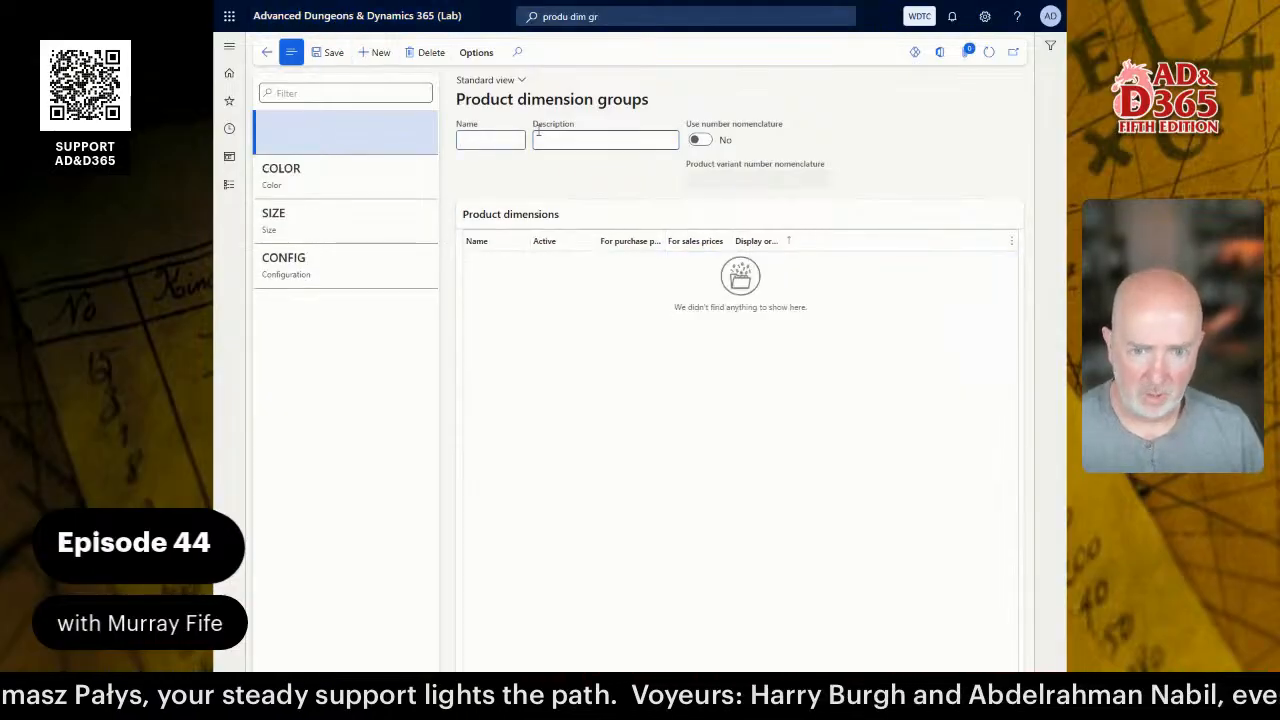
type("STY")
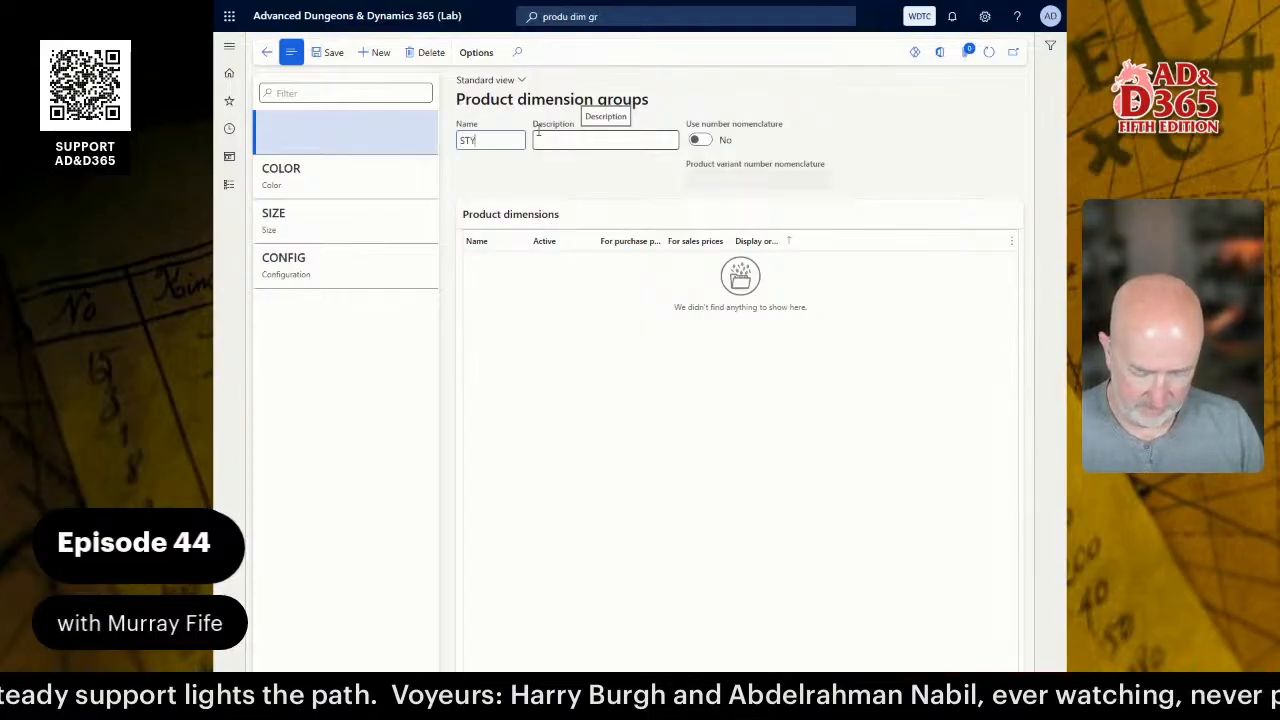
type("LE")
key("Tab")
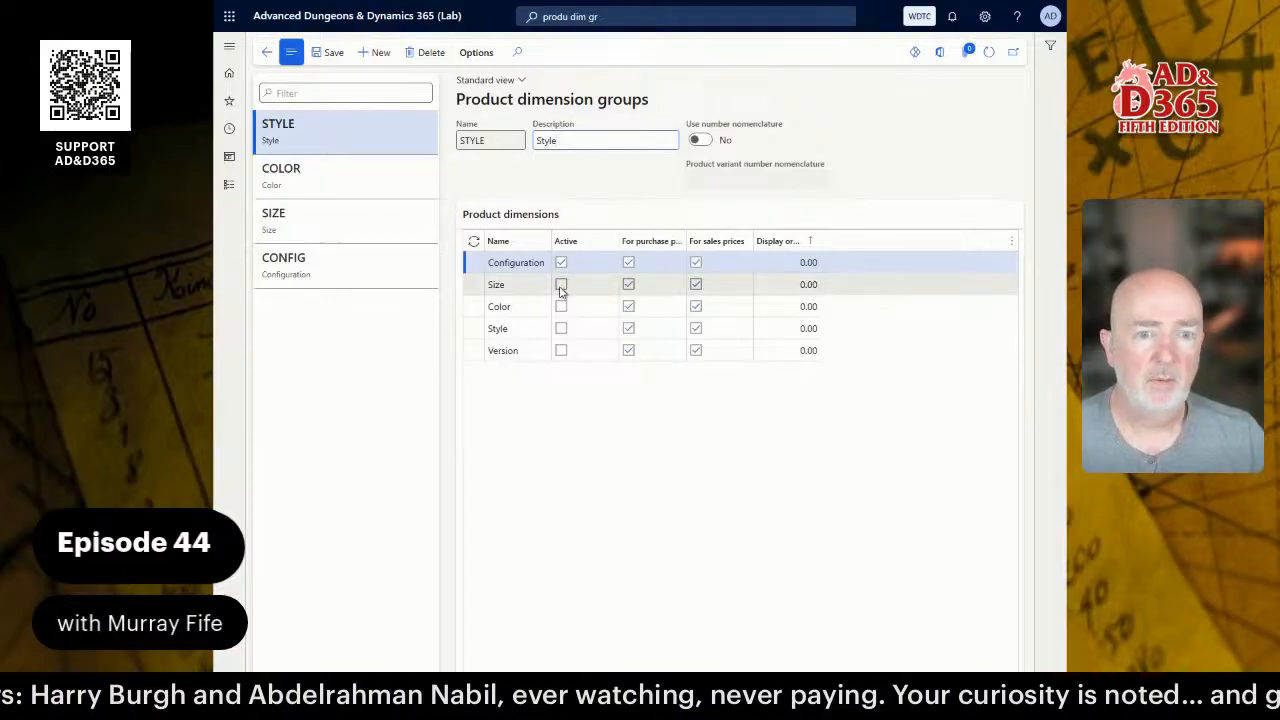
left_click(561, 330)
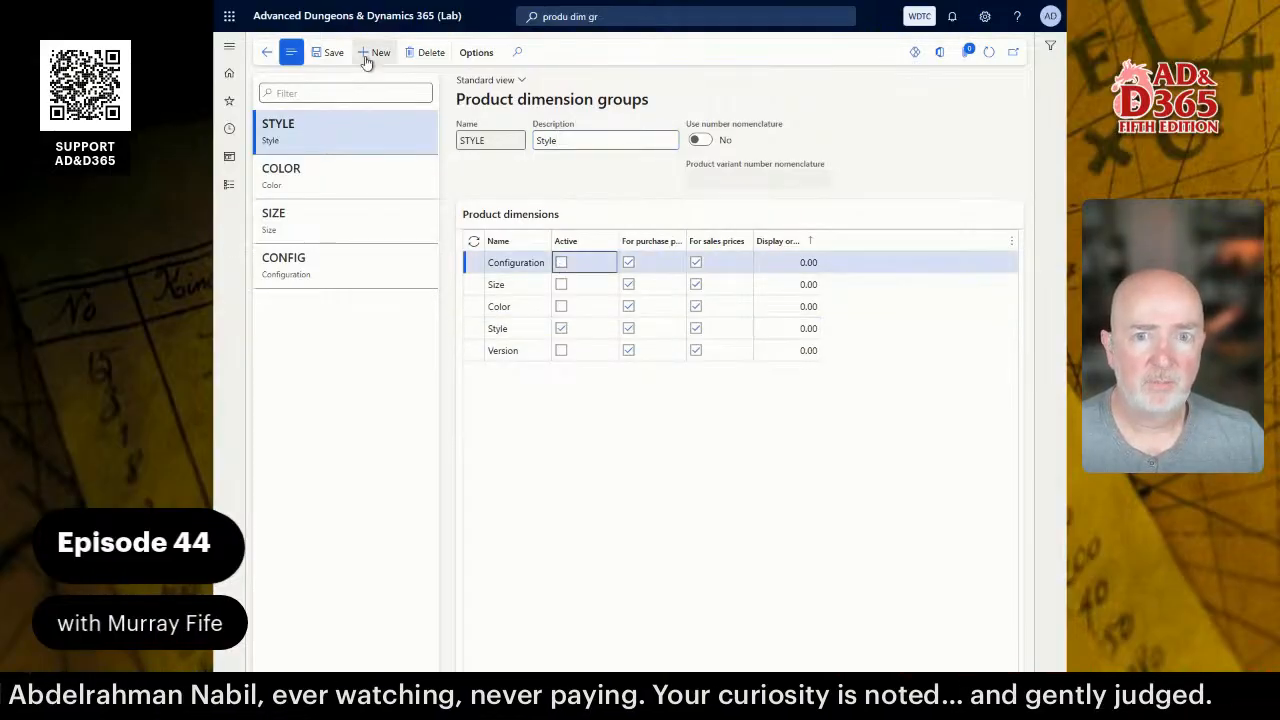
left_click(333, 55)
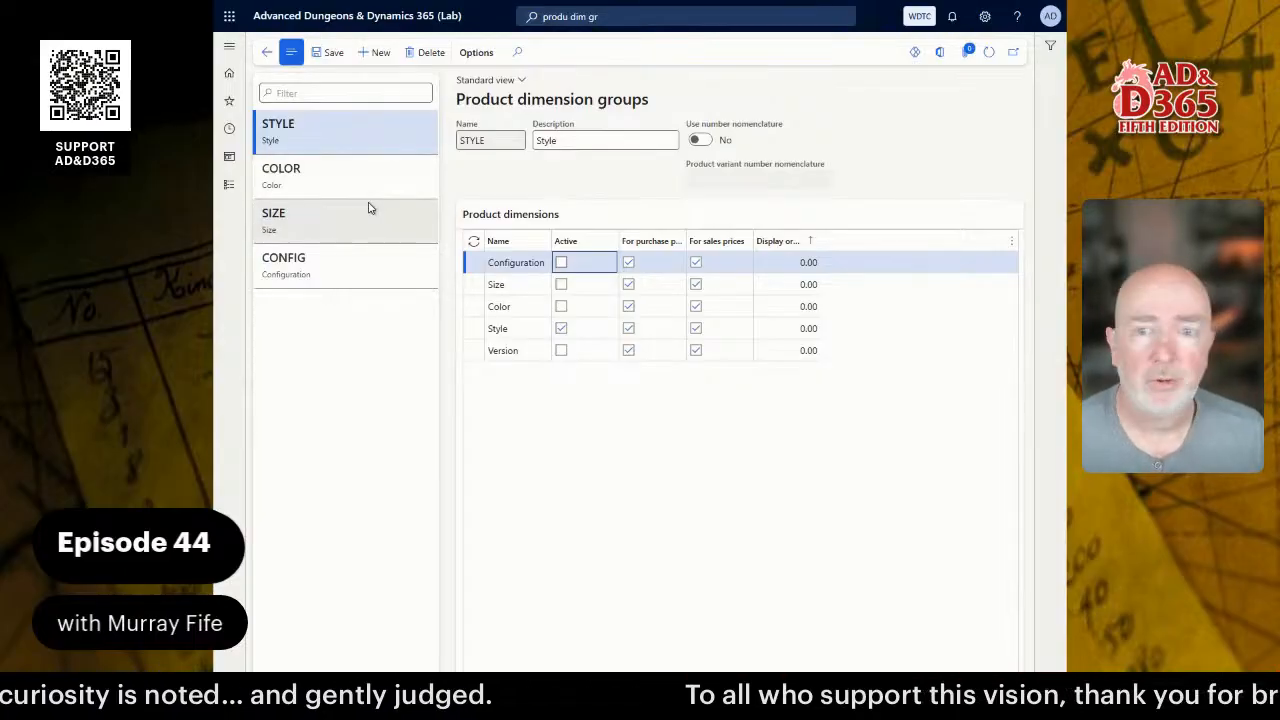
- Create and save a product dimension group named COLSIZE with the description Color and Size
left_click(375, 53)
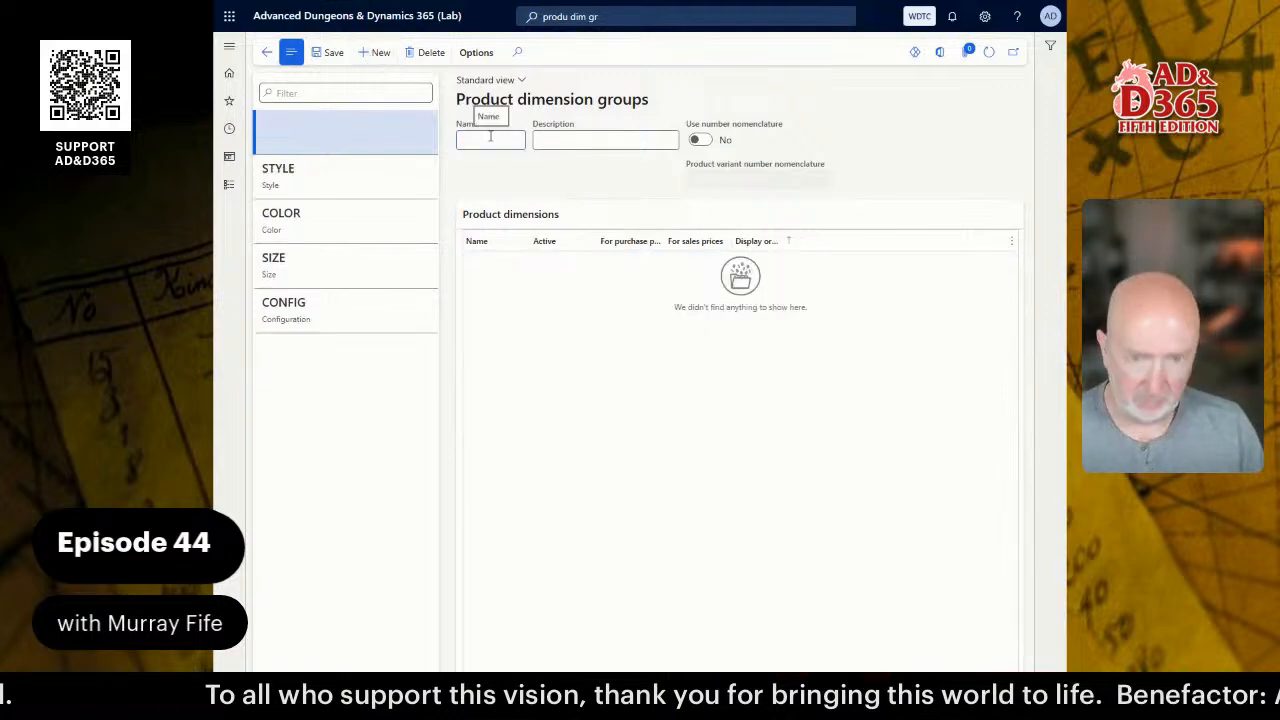
type("COL")
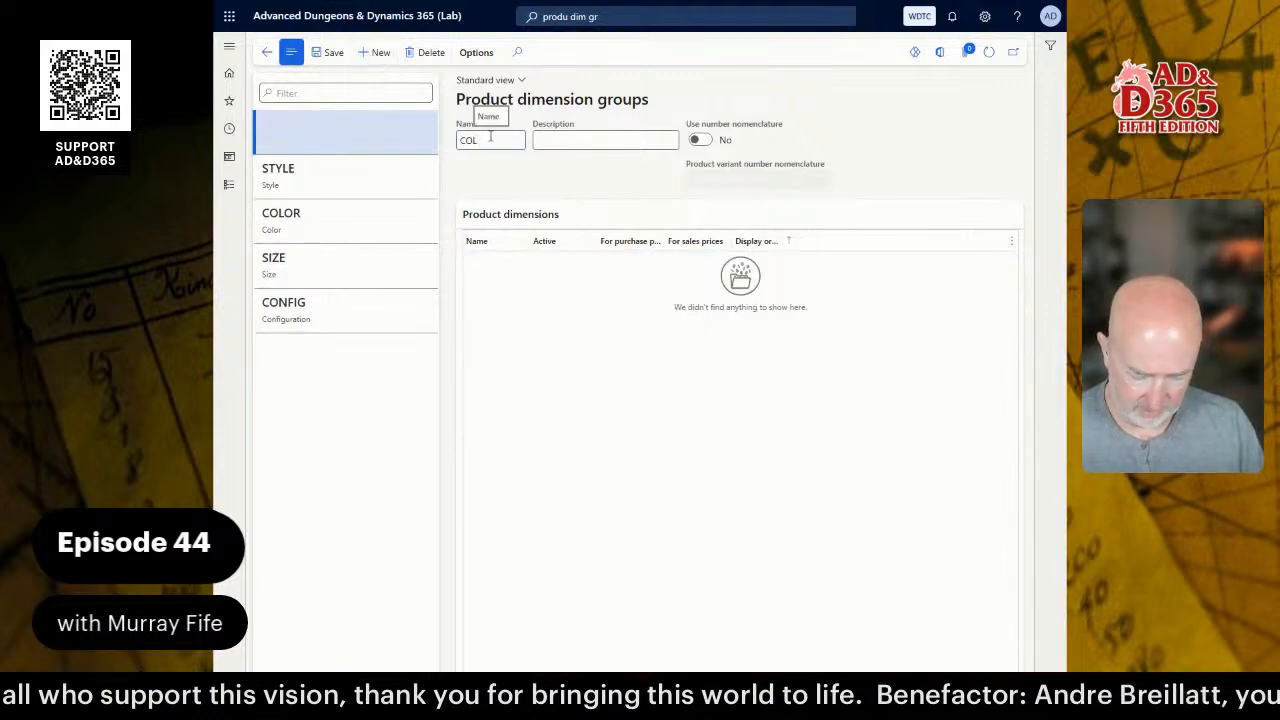
type("SIZE")
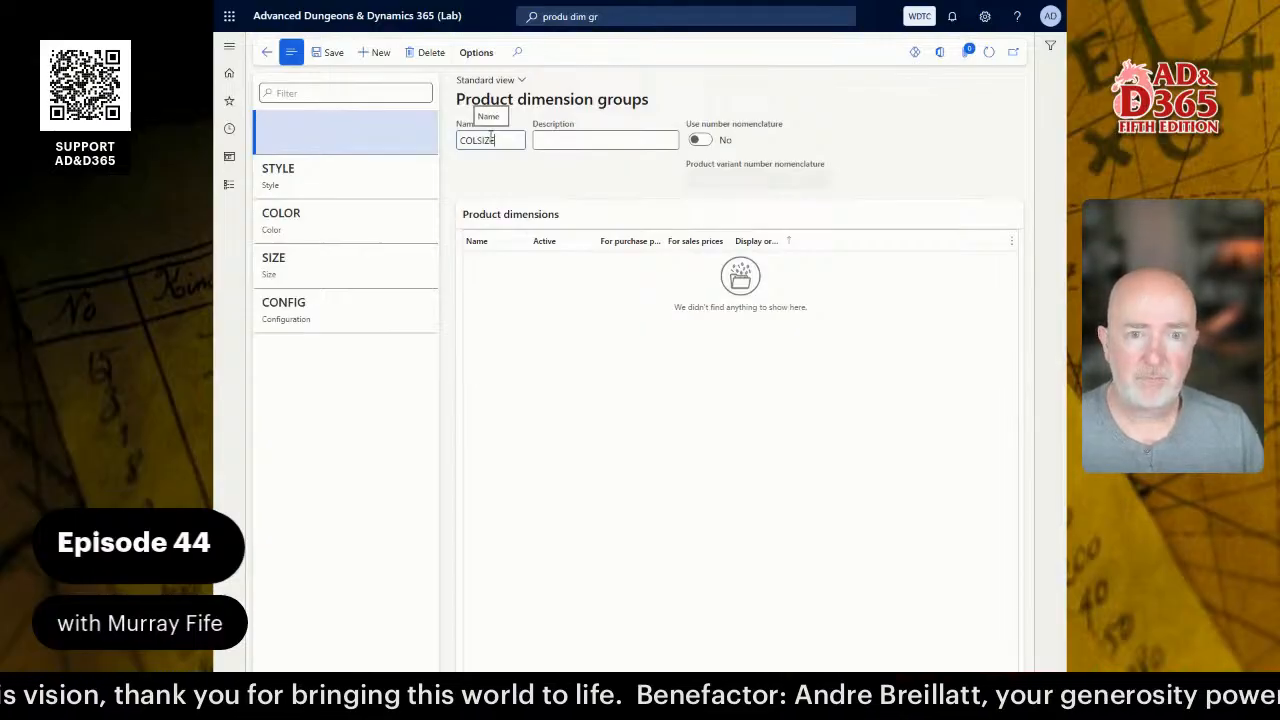
key("Tab")
type("Color and")
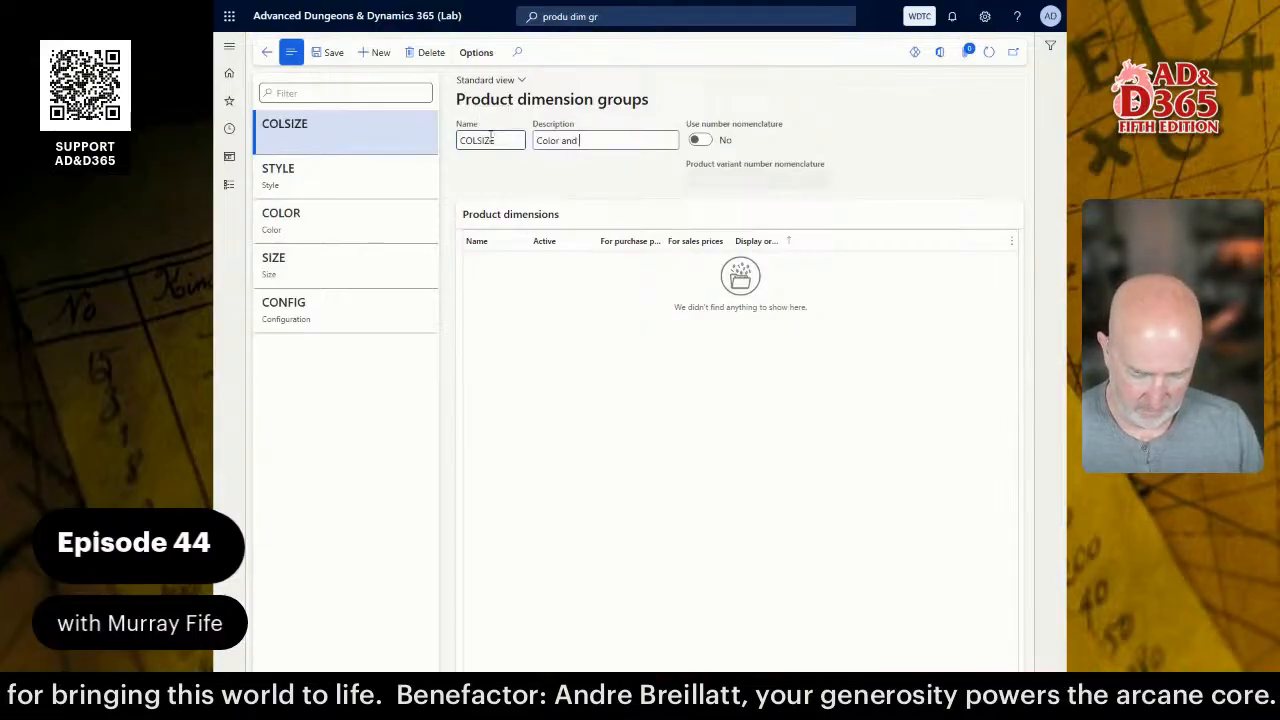
type(" Size")
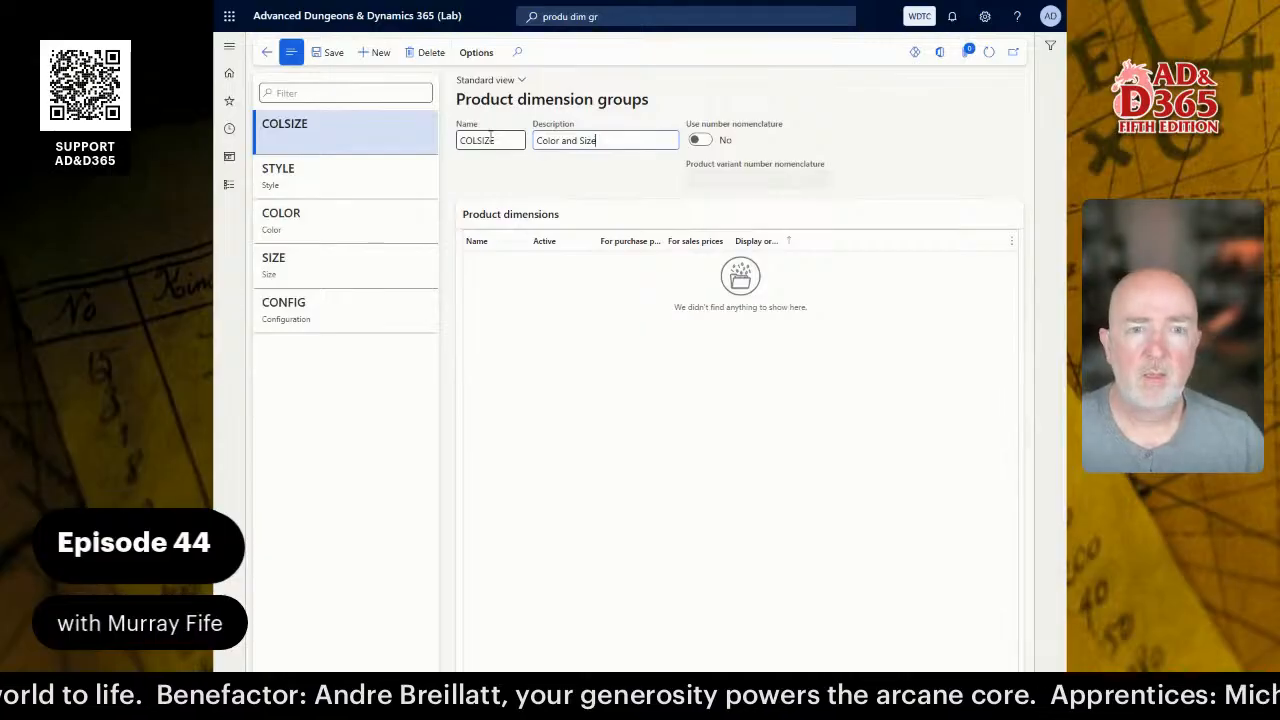
key("ctrl+s")
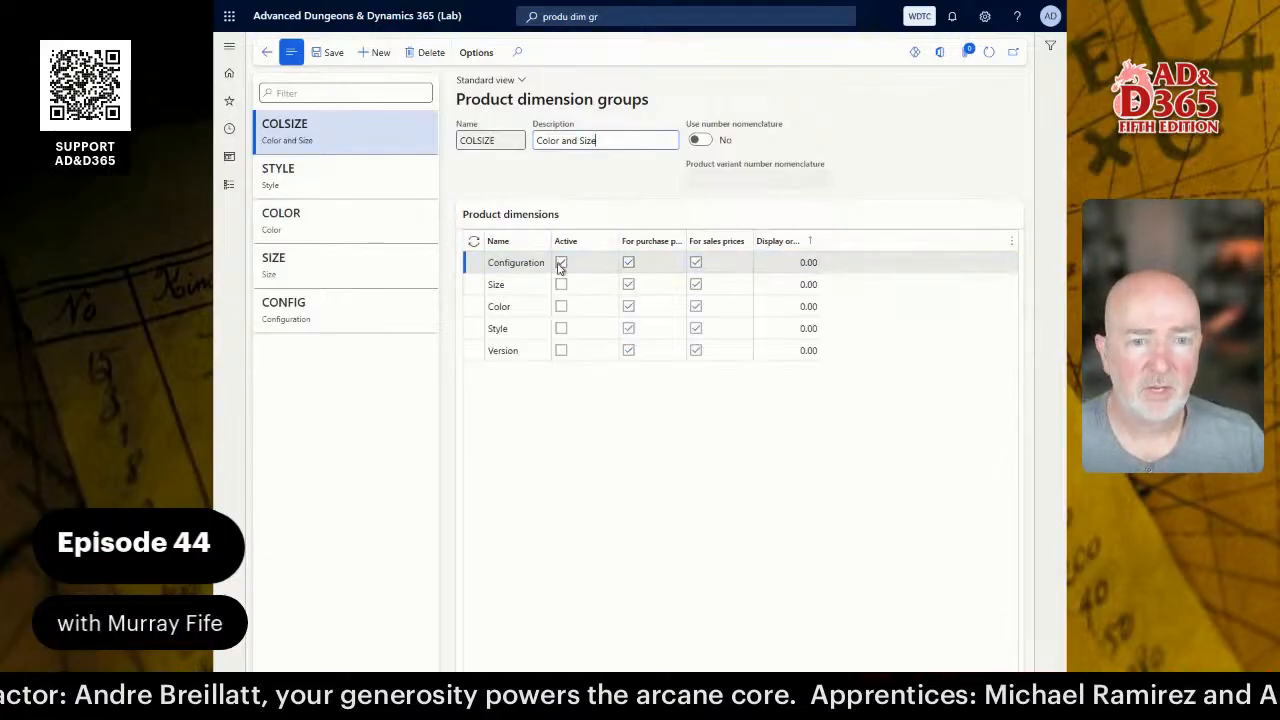
- Make Size and Color the only active product dimensions of the COLSIZE group, deactivating Configuration
left_click(561, 263)
left_click(561, 306)
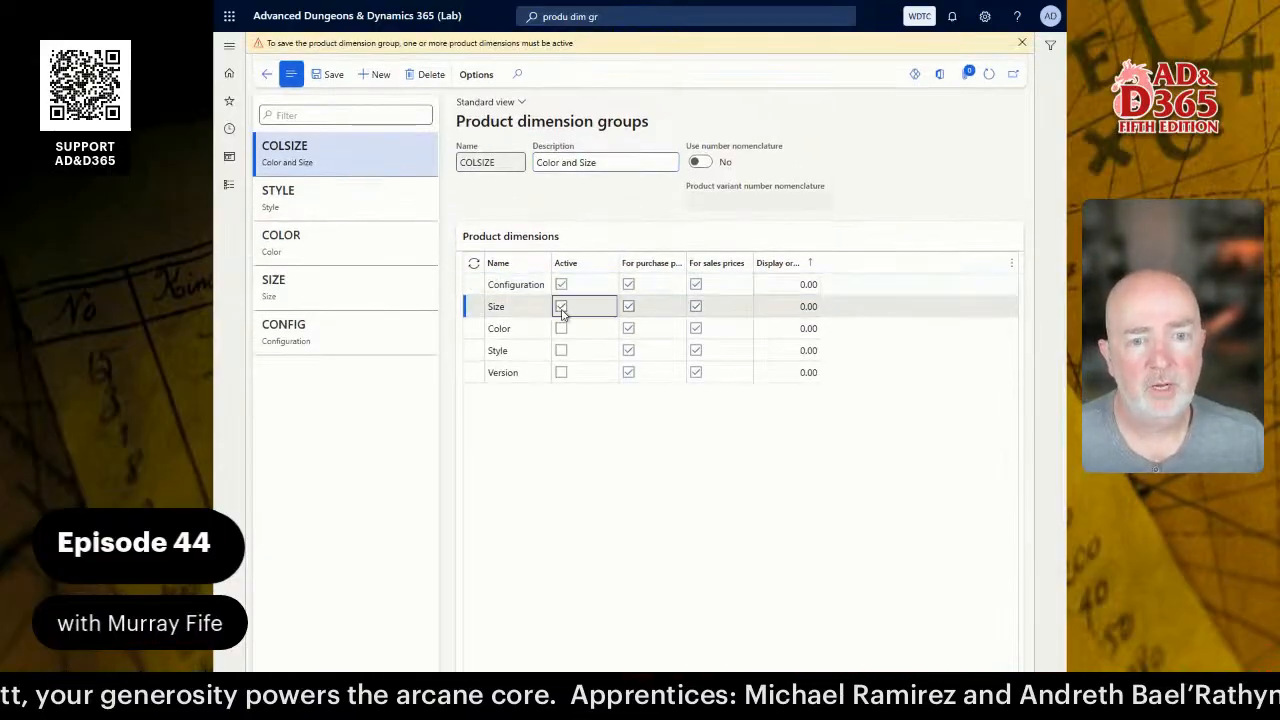
left_click(561, 328)
left_click(562, 285)
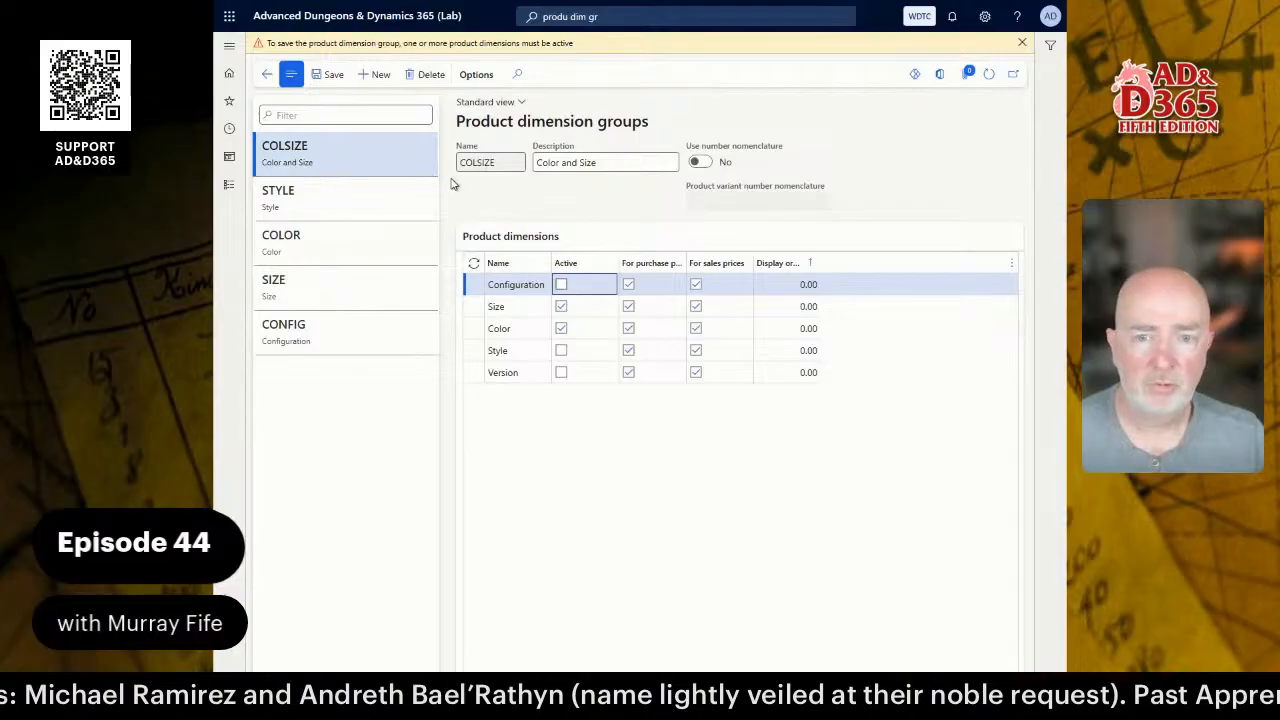
- Create and save the product dimension group COLSTYLE with the description Color and Style, and activate its Color and Style dimensions
left_click(376, 74)
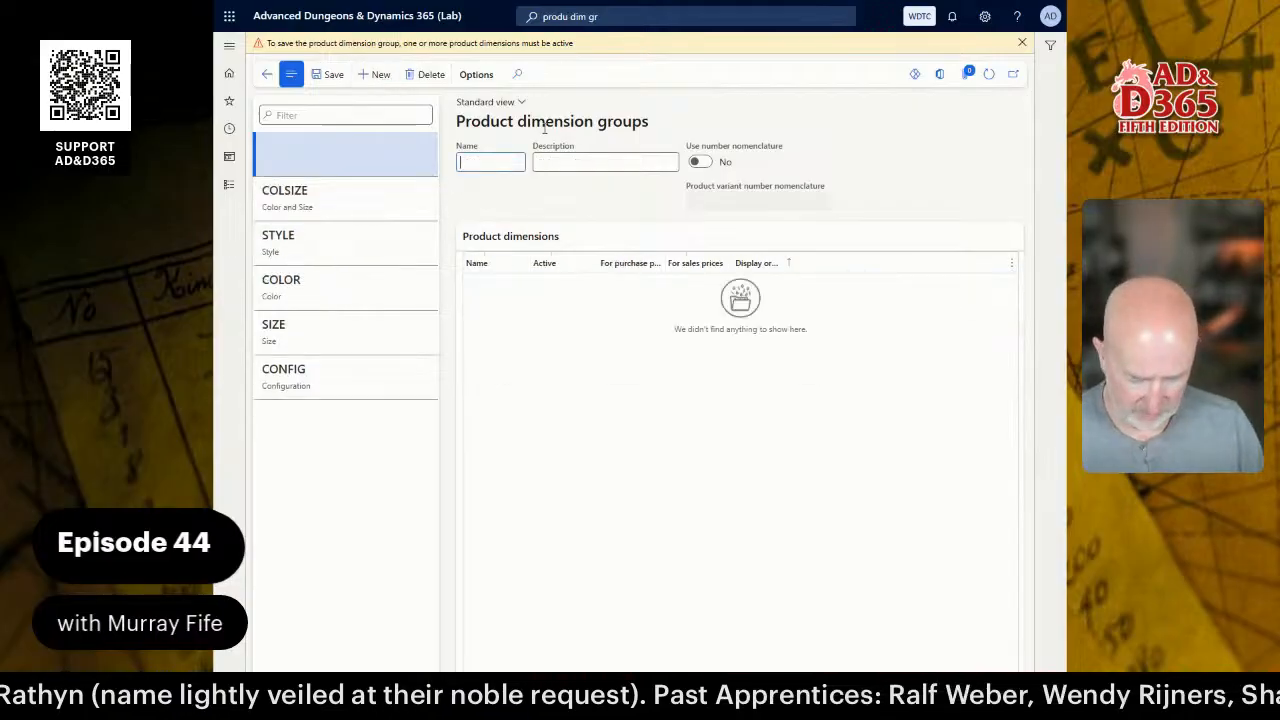
type("COLSTYLE")
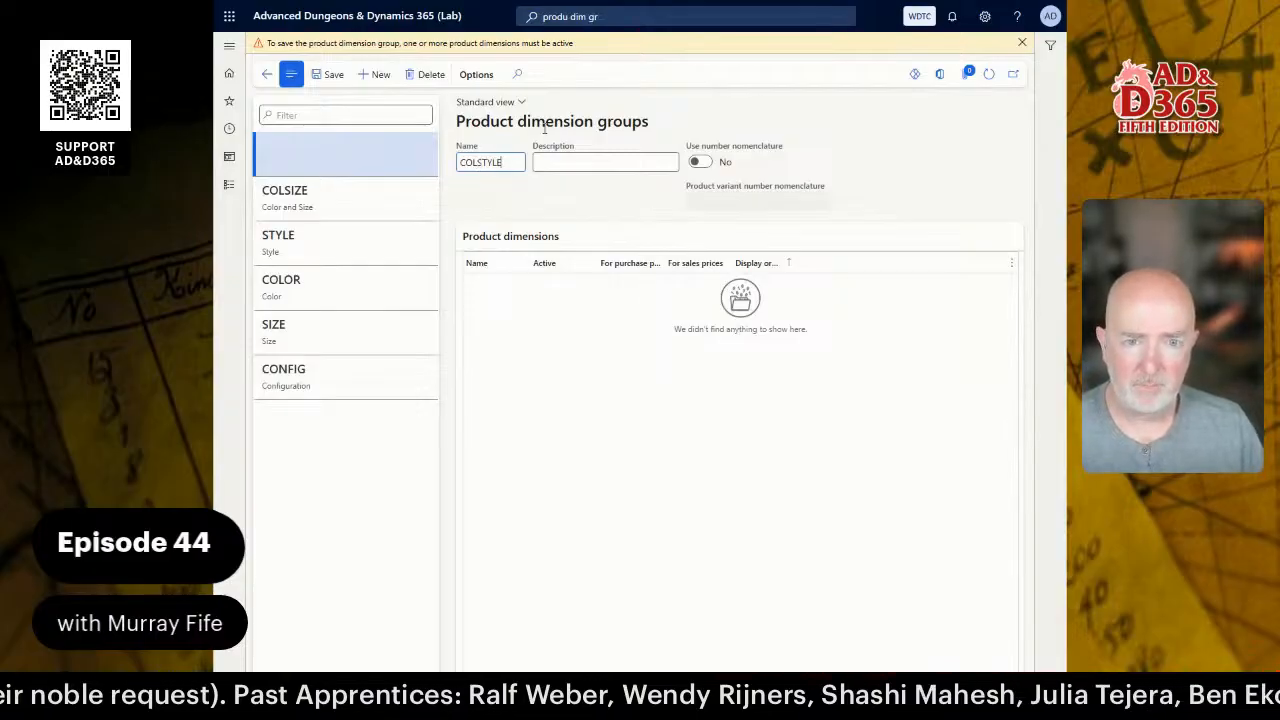
key("Tab")
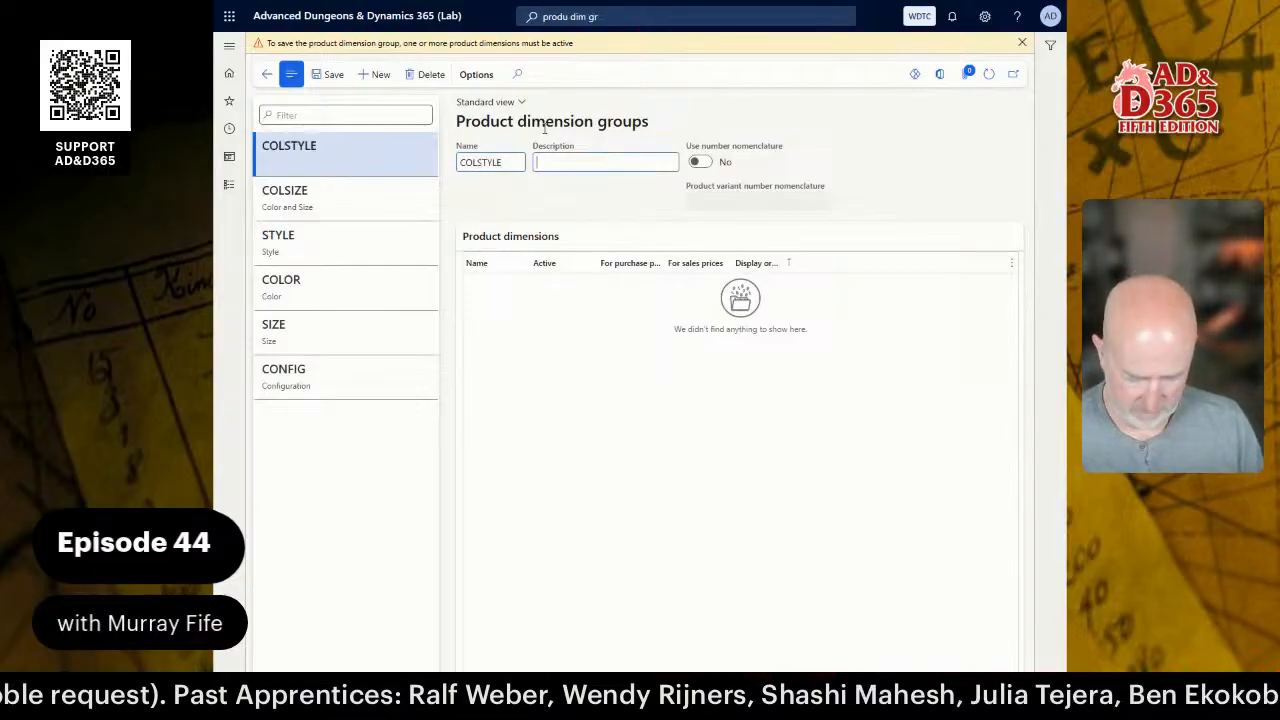
type("Color and Style")
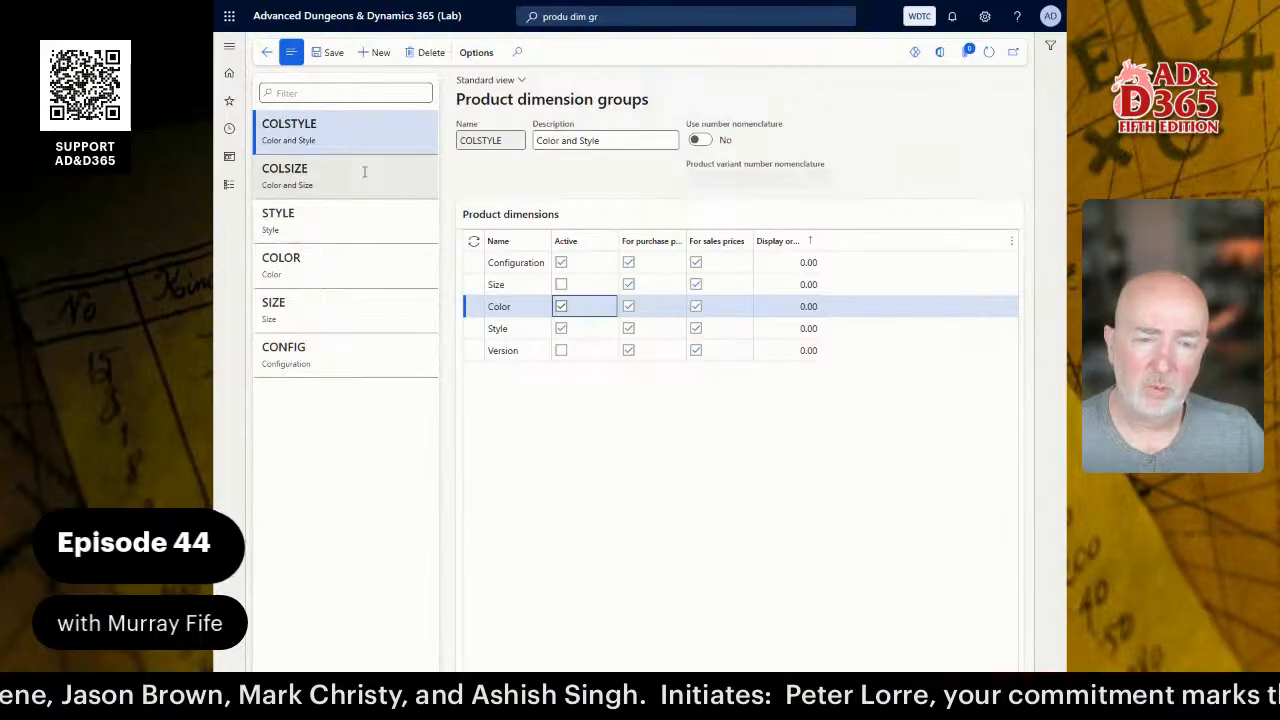
left_click(534, 308)
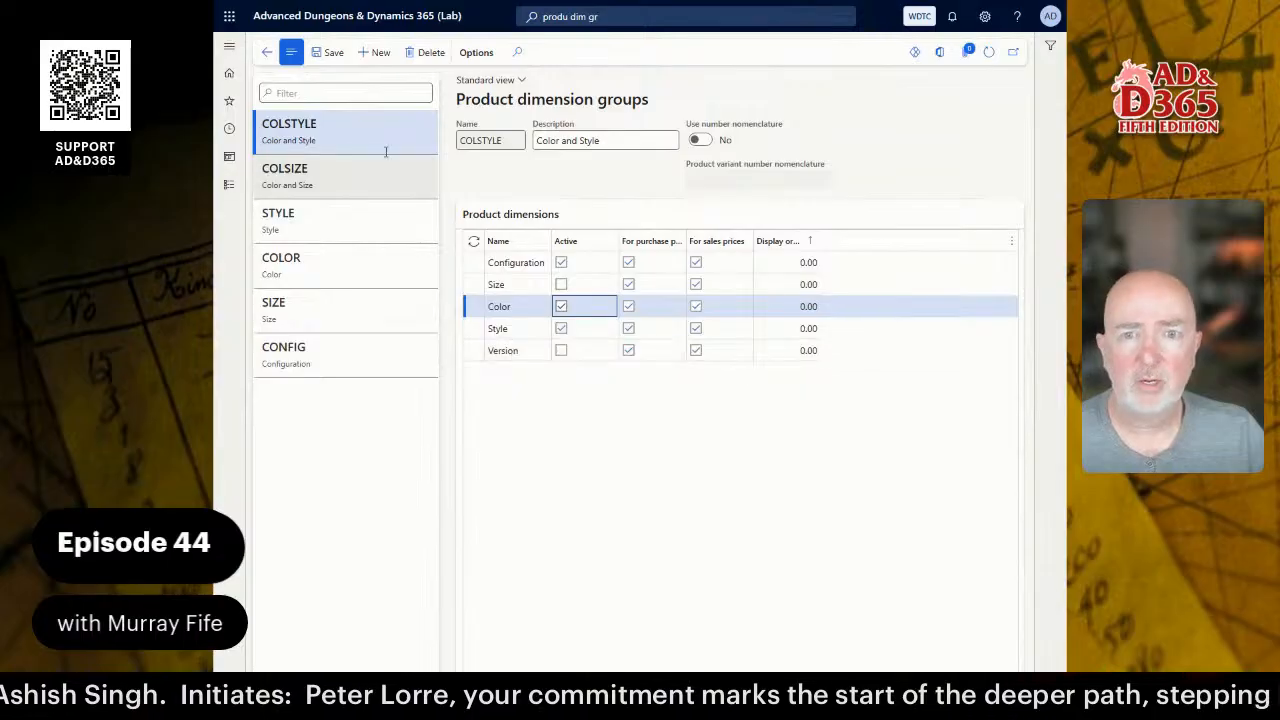
- Create the product dimension group SIZECOL described as Size and Color, and make Size and Color its only active dimensions instead of Configuration
left_click(375, 53)
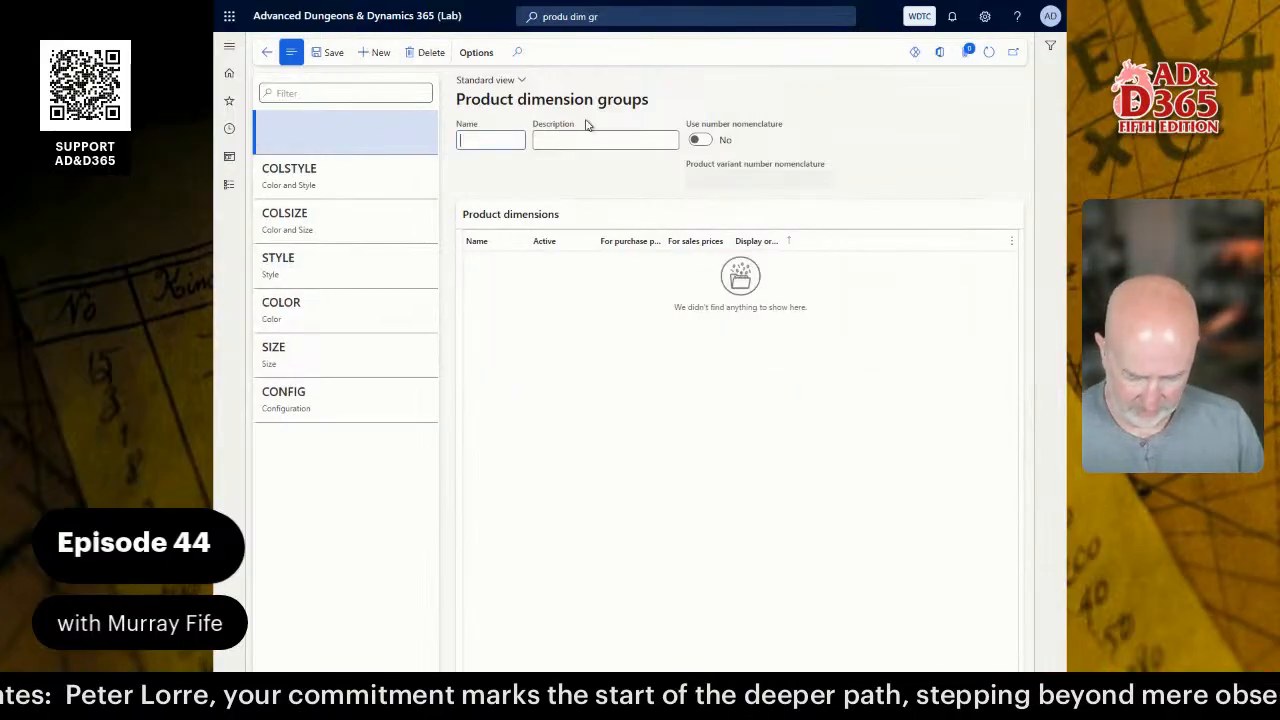
type("SIZECOL")
key("Tab")
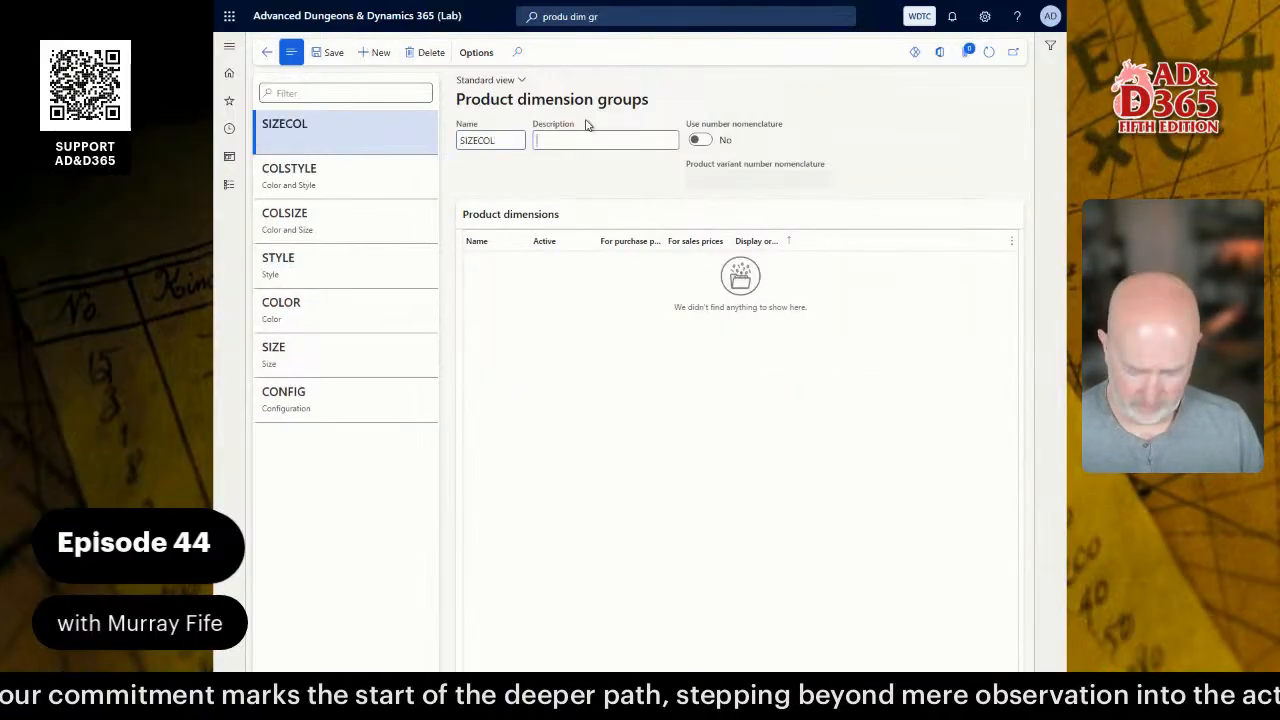
type("Size and Color")
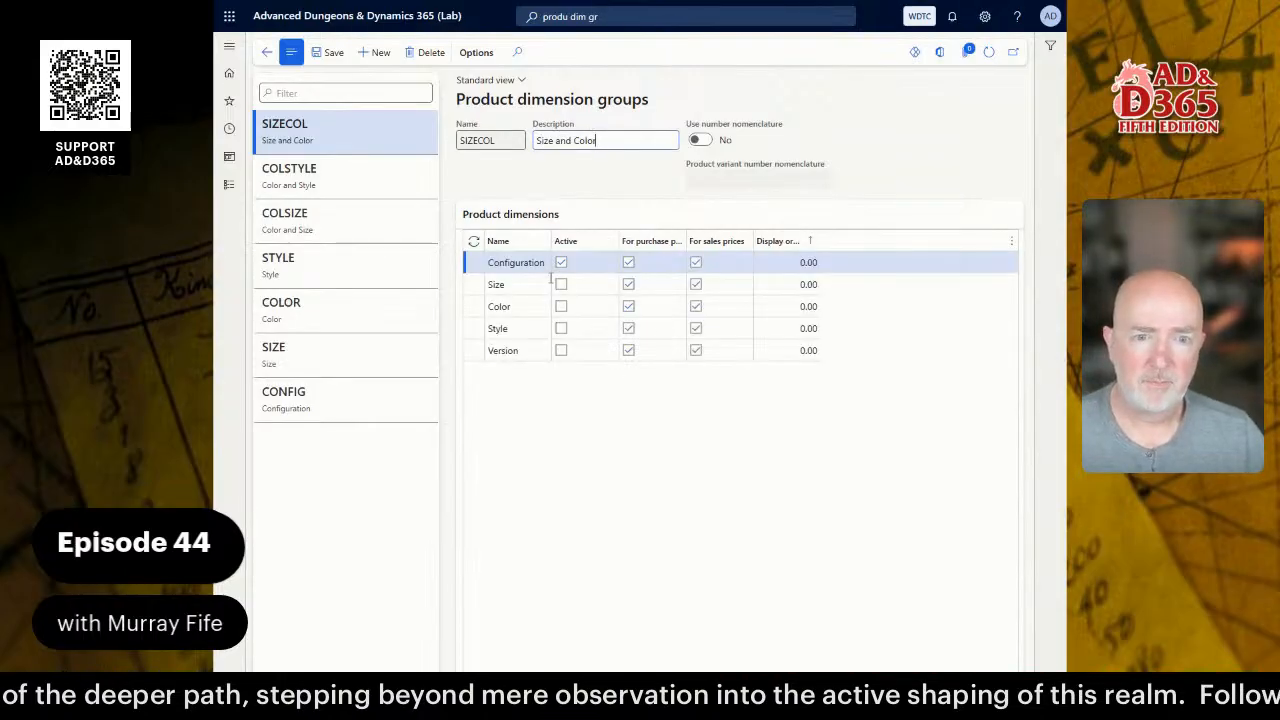
left_click(561, 284)
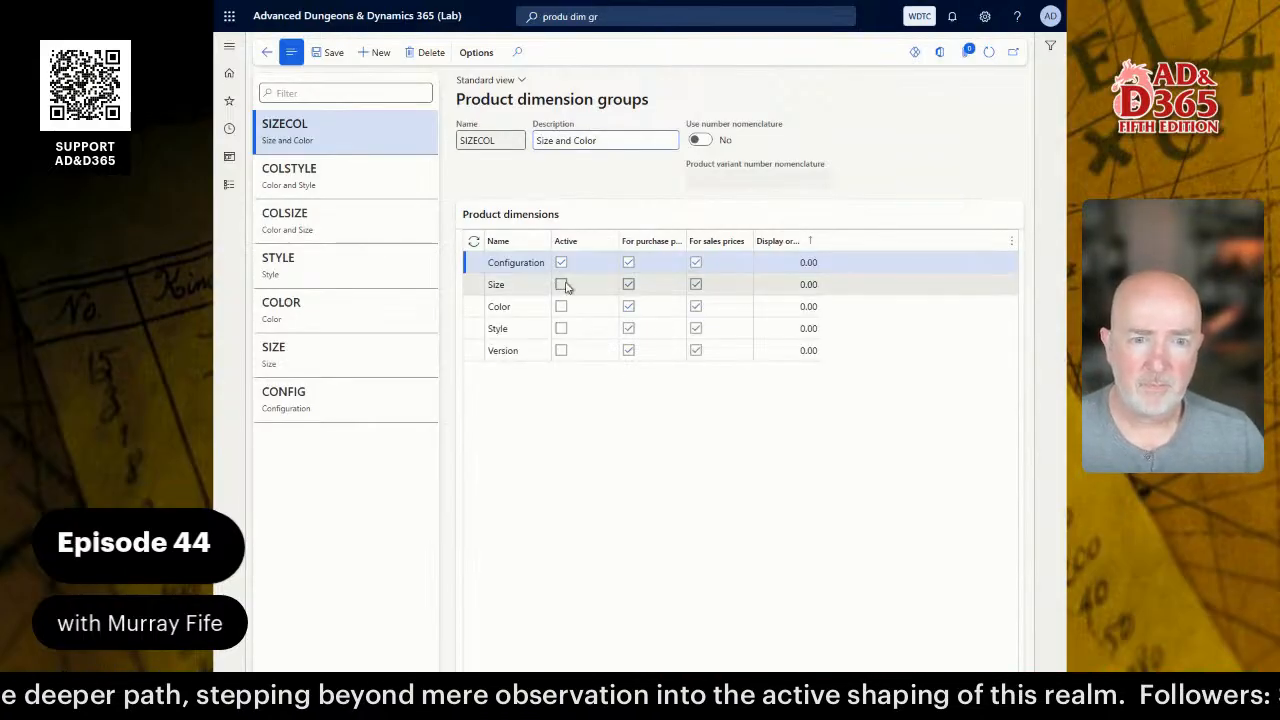
left_click(561, 306)
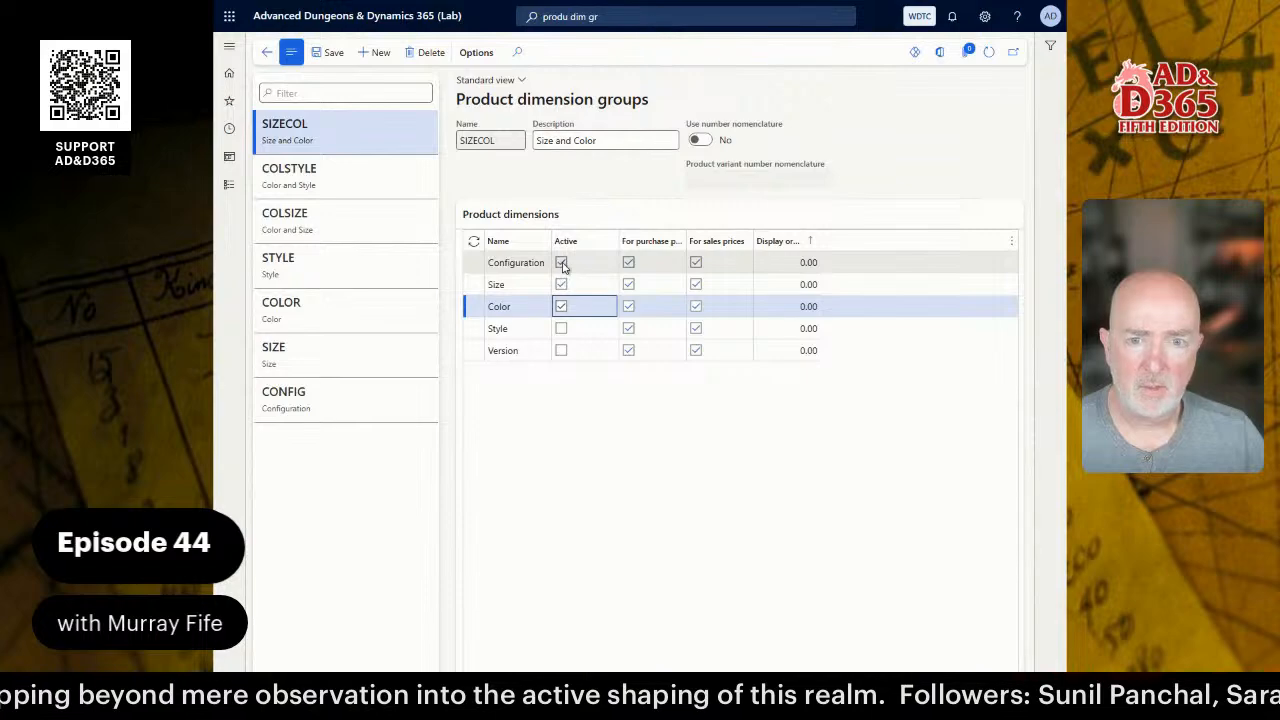
left_click(562, 262)
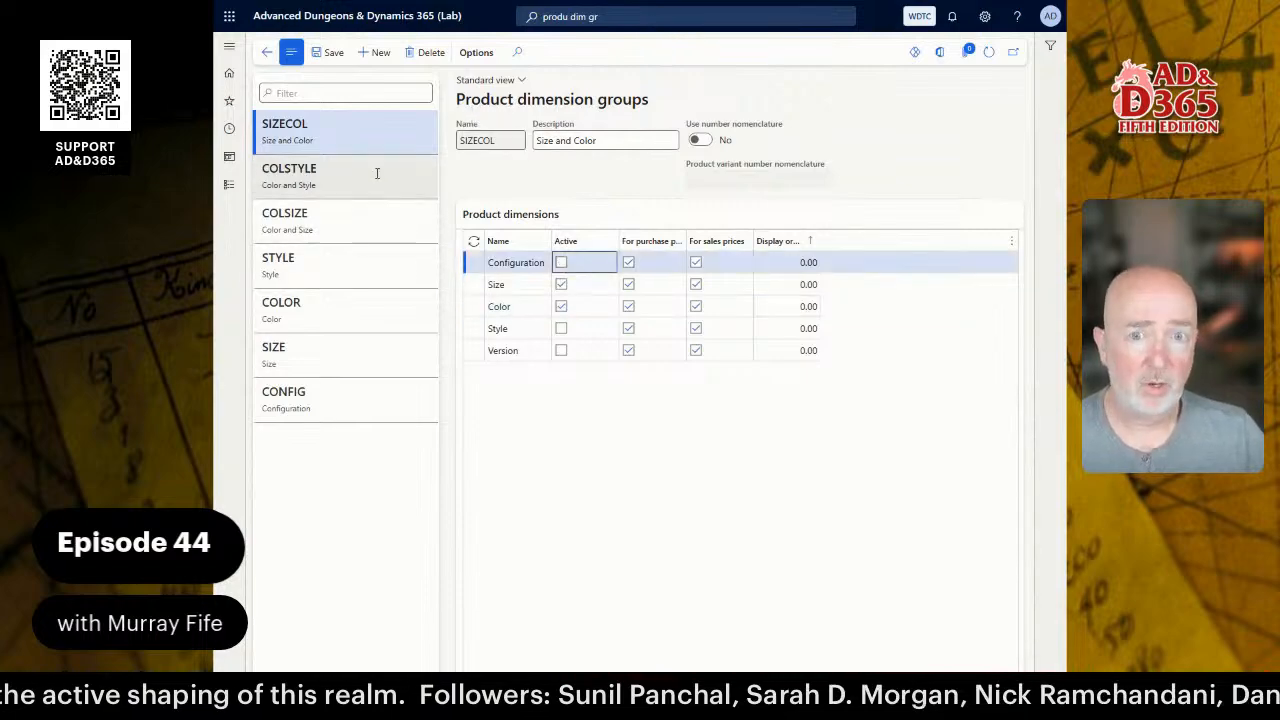
- Delete the SIZECOL product dimension group and confirm the deletion
left_click(412, 54)
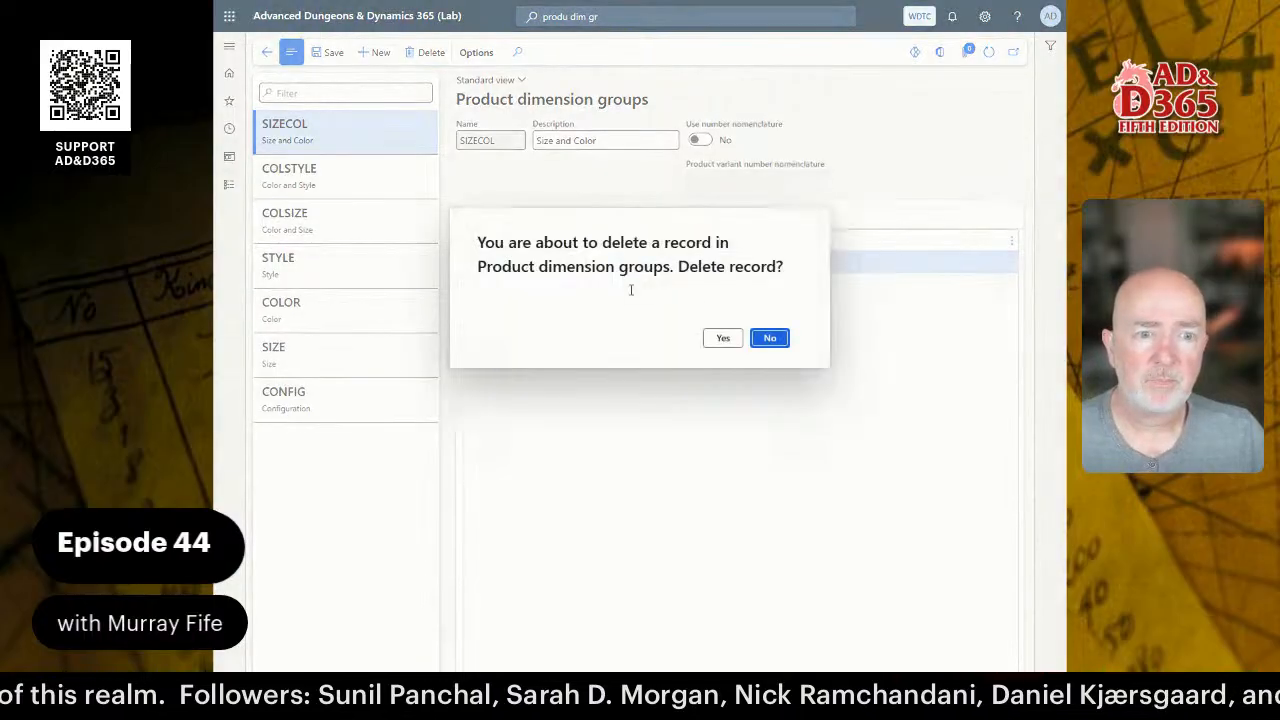
left_click(718, 337)
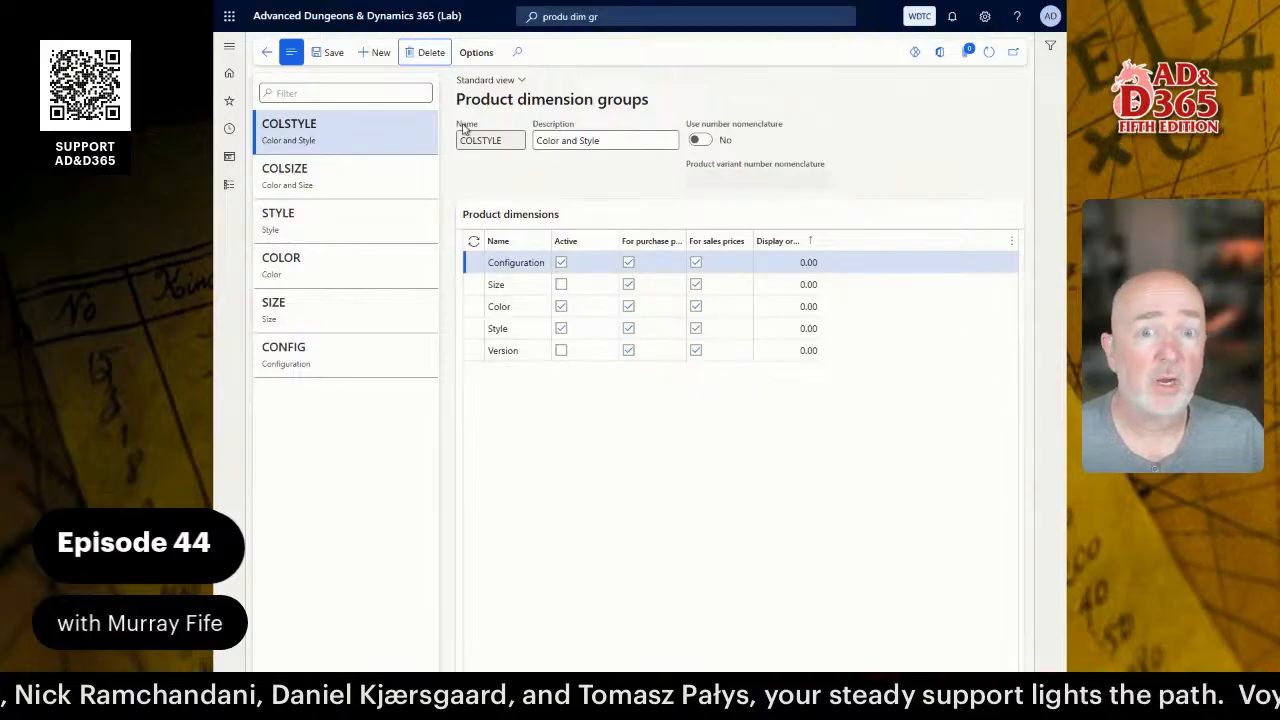
- Create and save a product dimension group named SIZSTYLE with the description Size and Style
left_click(376, 52)
type("S")
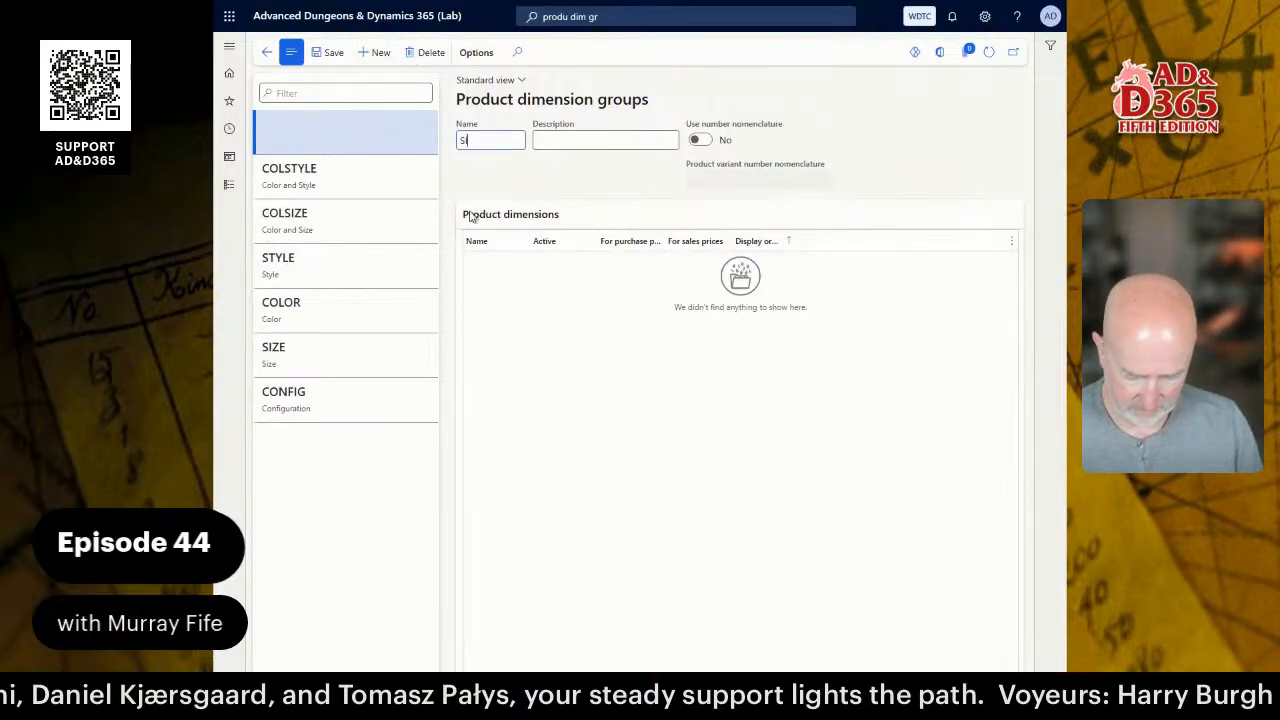
type("IZSTYL")
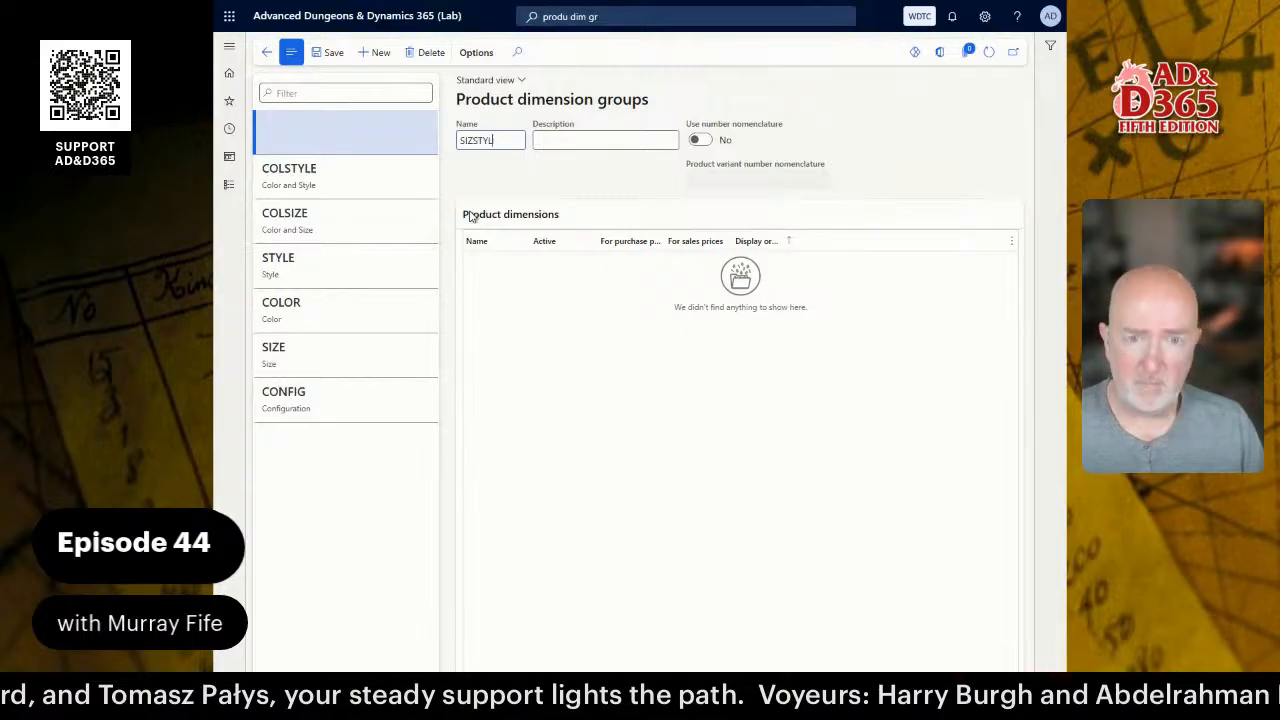
type("E")
key("Tab")
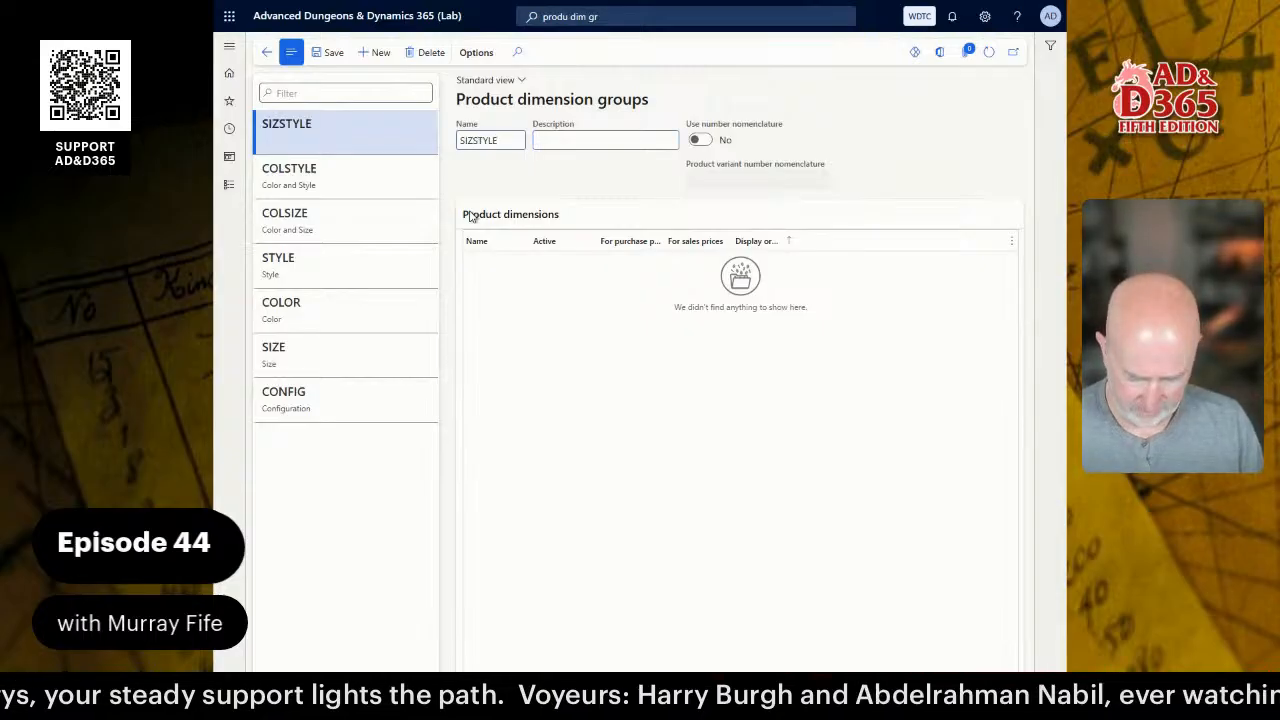
type("Size and S")
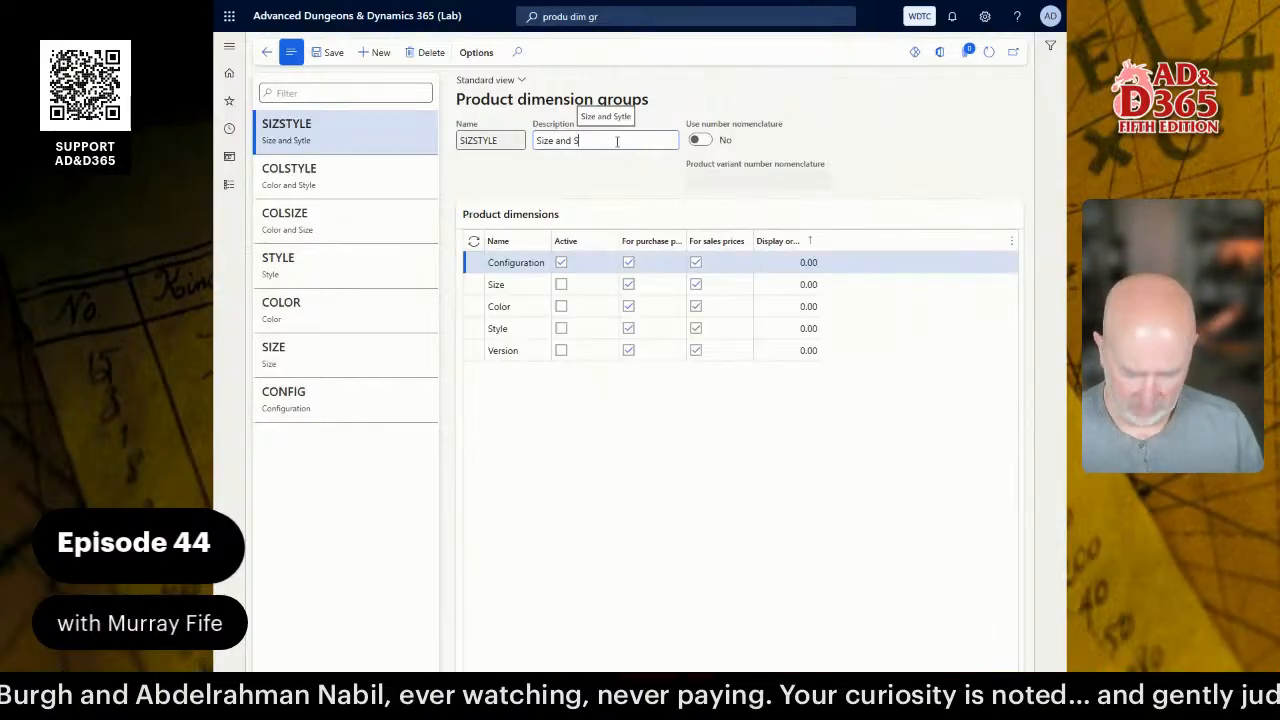
type("tyle")
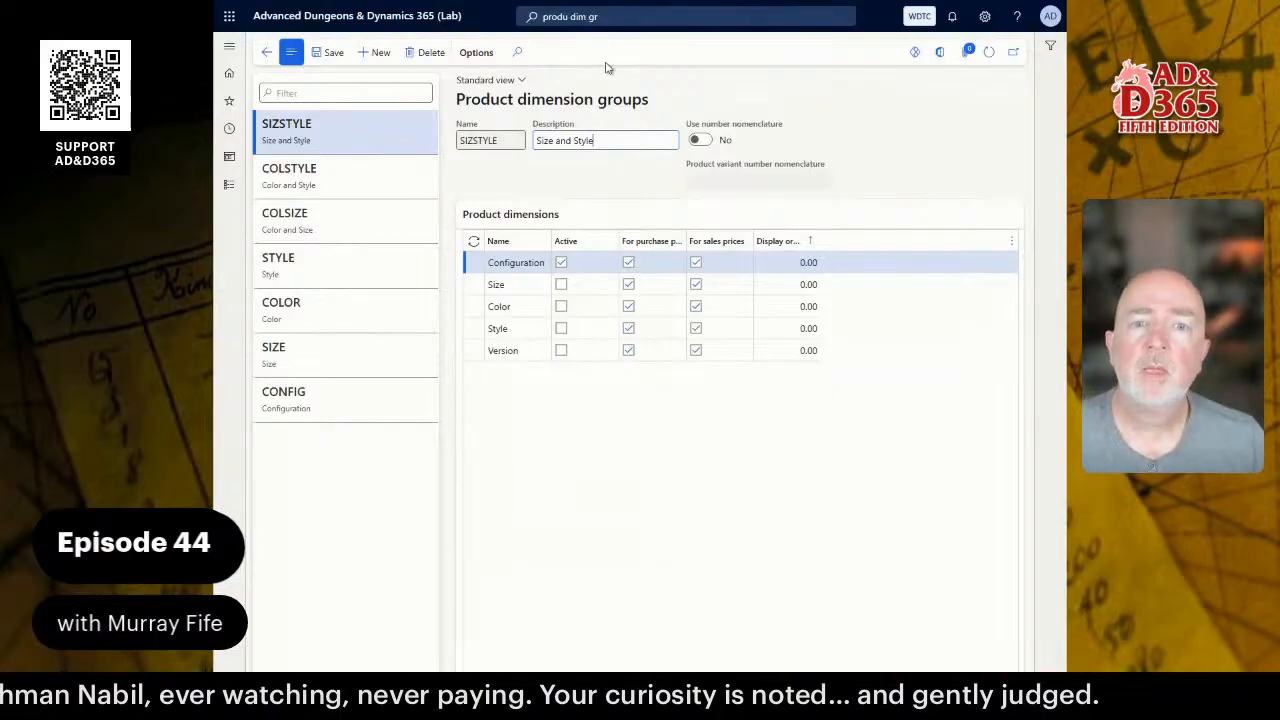
- Create and save a product dimension group named COLSIZSTYL with the description Cole, Size and Style
left_click(378, 56)
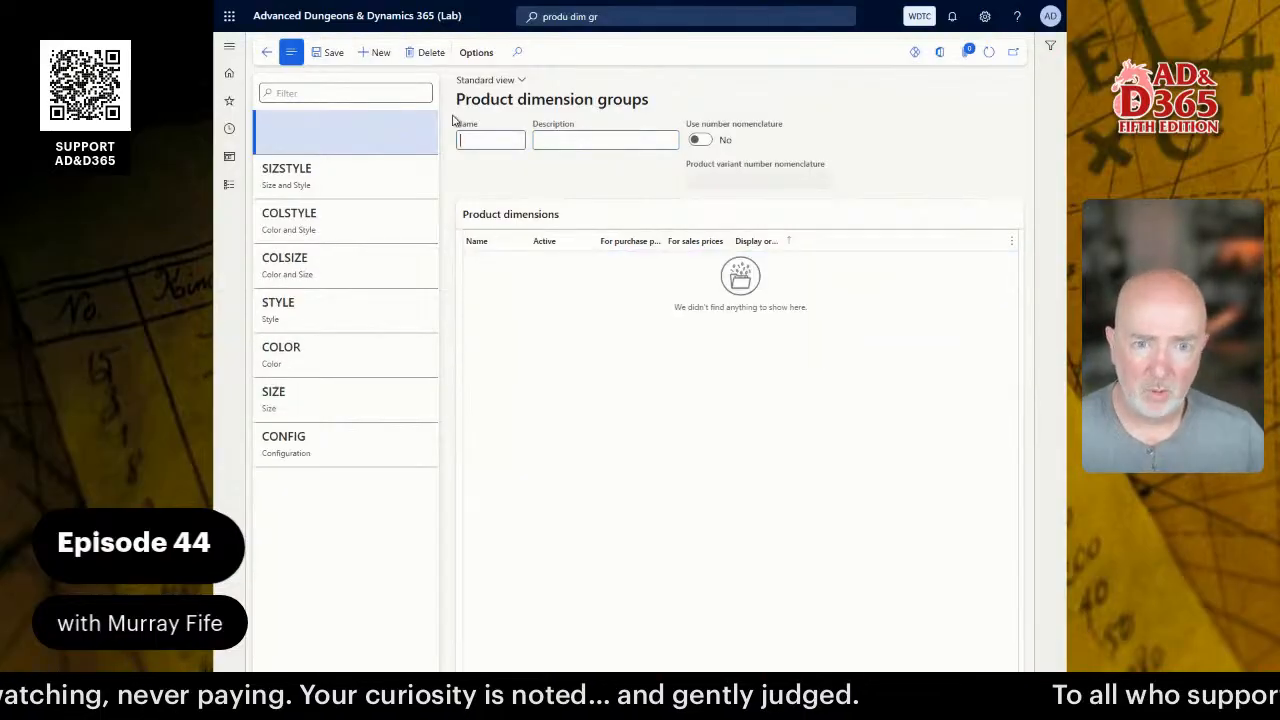
type("COL")
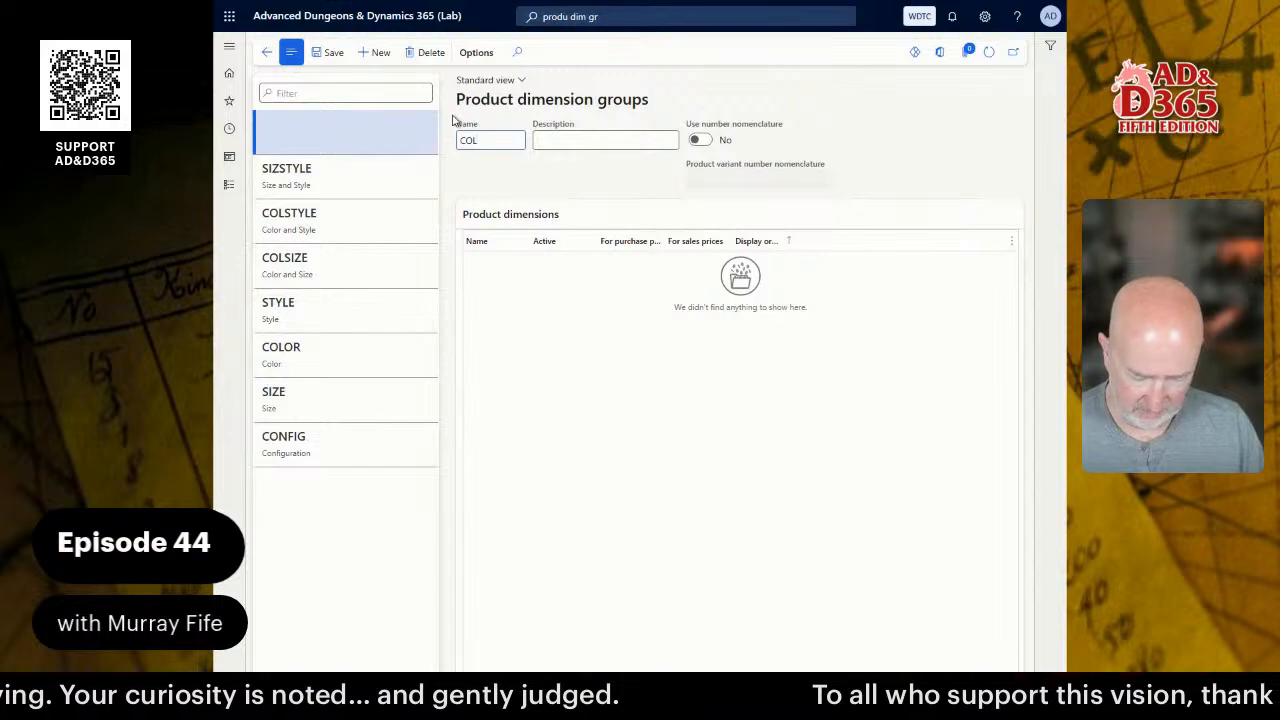
type("SIZST")
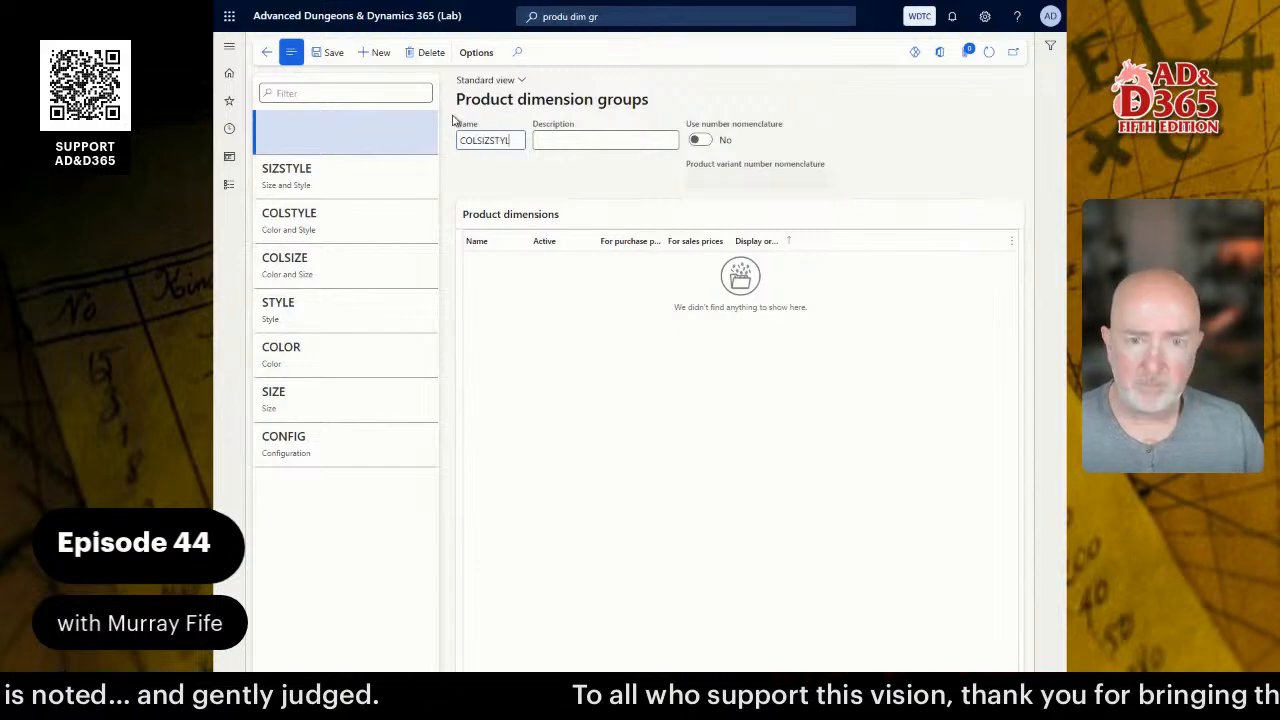
type("YL")
key("Tab")
type("Colo")
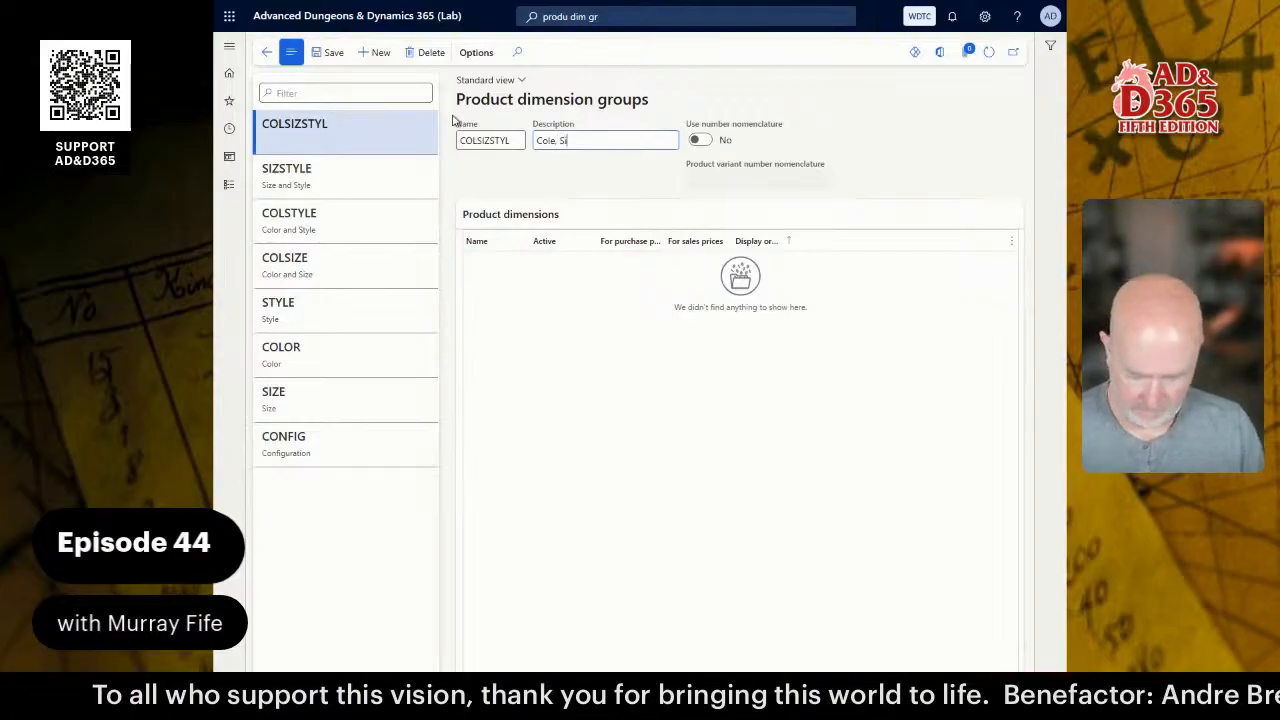
type(", Size and Style")
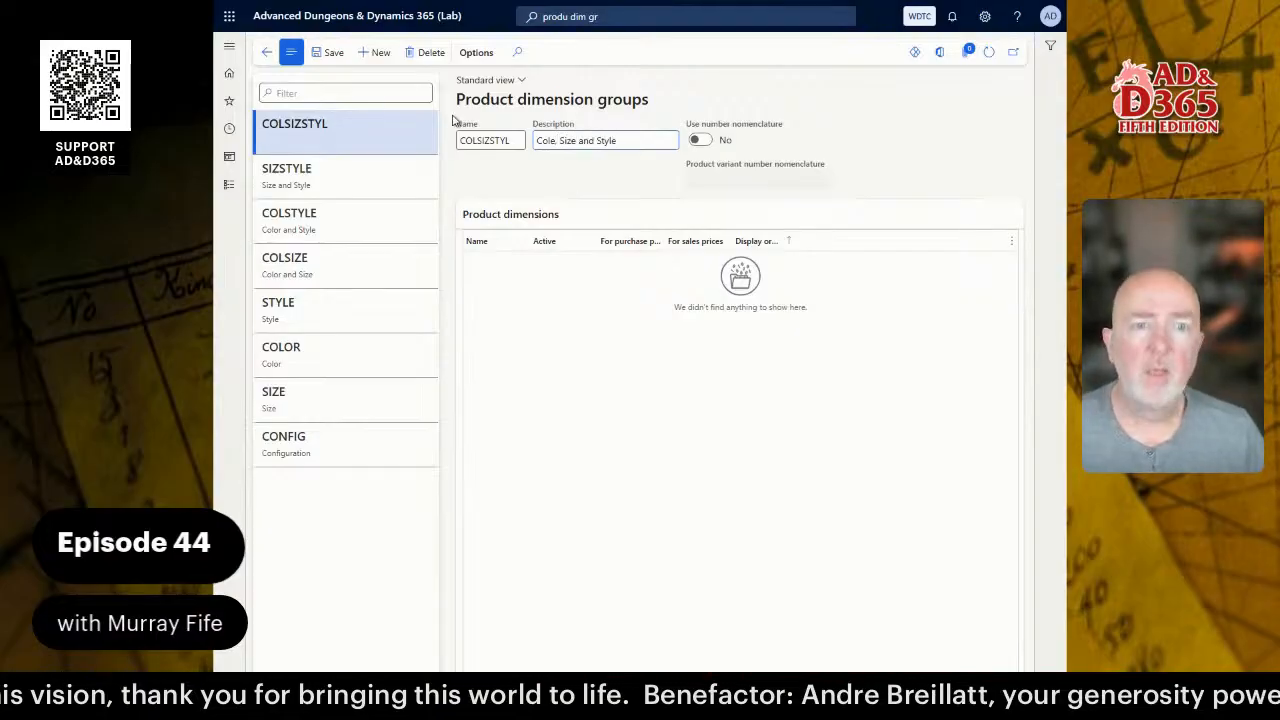
left_click(453, 119)
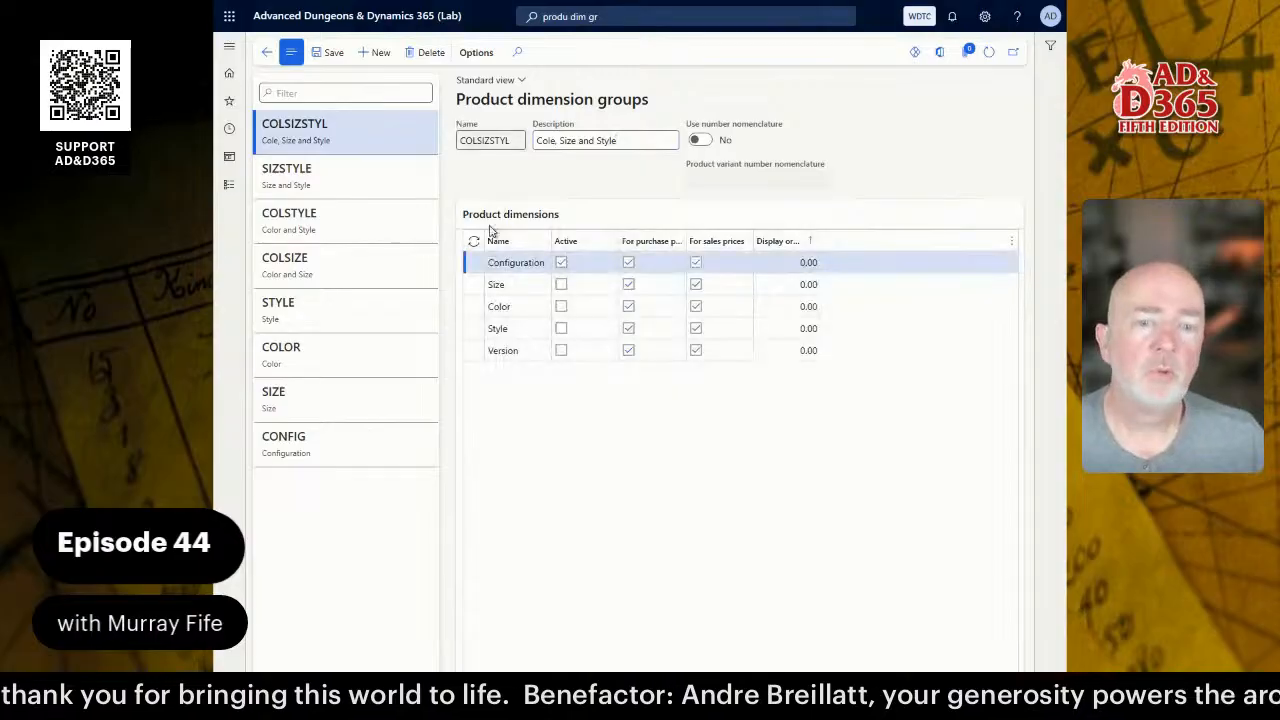
- Activate the Size, Color and Style dimensions for the COLSIZSTYL group and deactivate Configuration
left_click(561, 285)
left_click(561, 307)
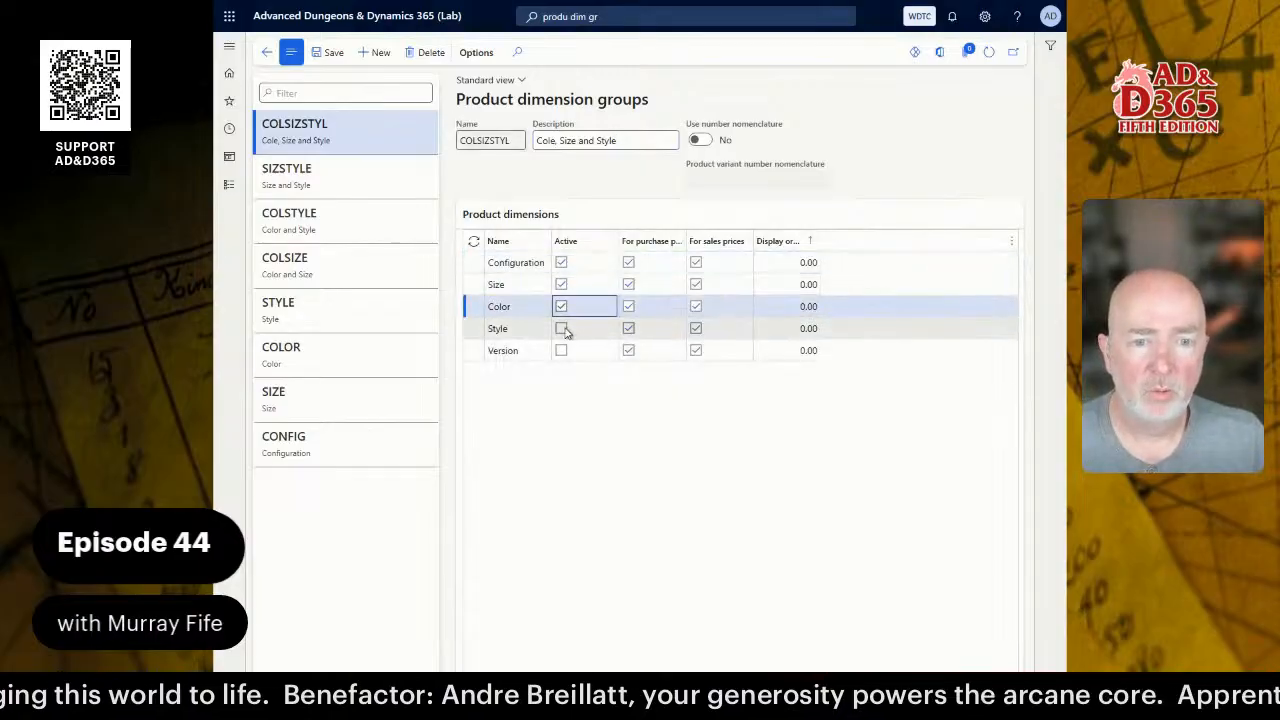
left_click(561, 328)
left_click(561, 263)
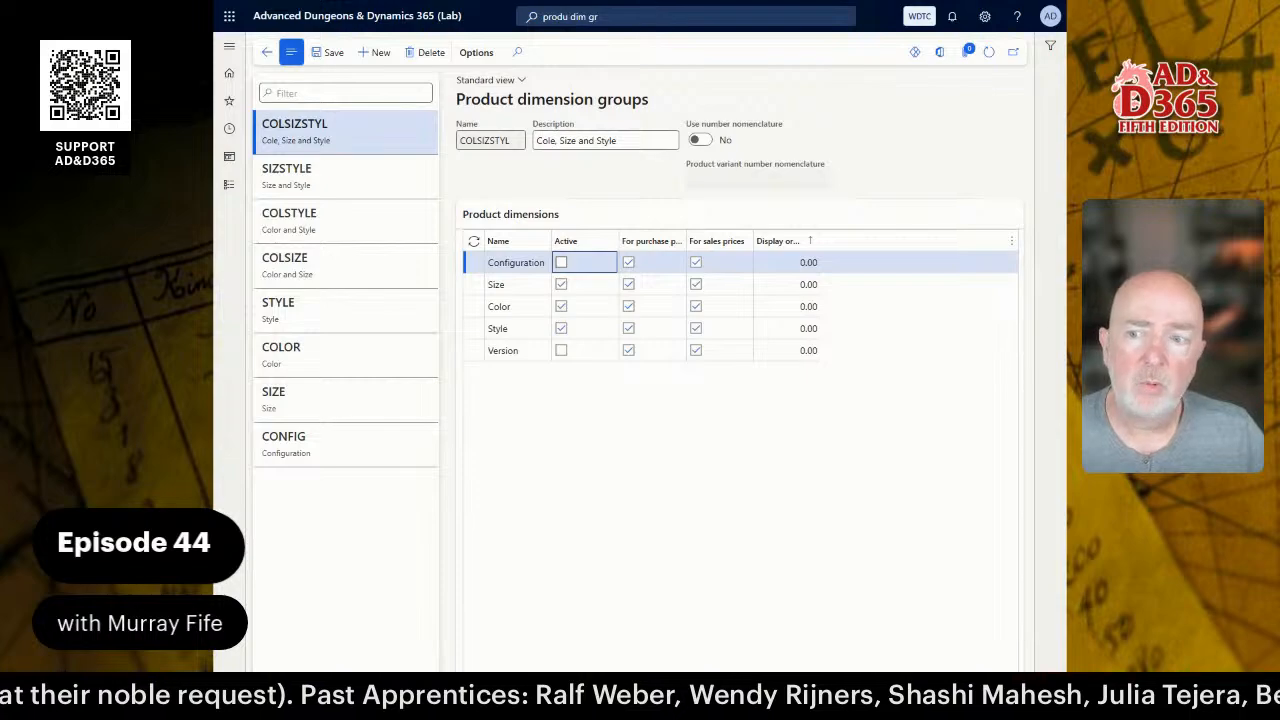
- Switch to the Dimensional Products lab guide in Word and read its steps for creating dimensional products, specifying dimensions and releasing variants
key("alt+Tab")
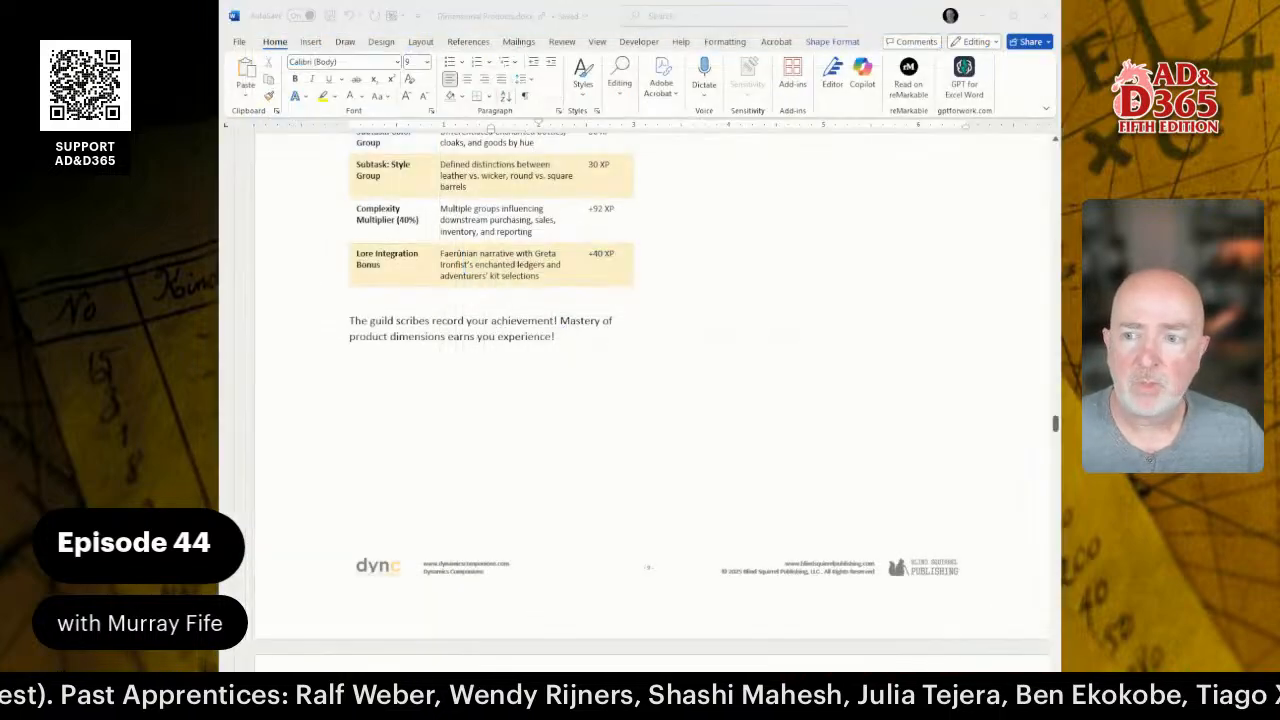
scroll(640, 400, "down", 3)
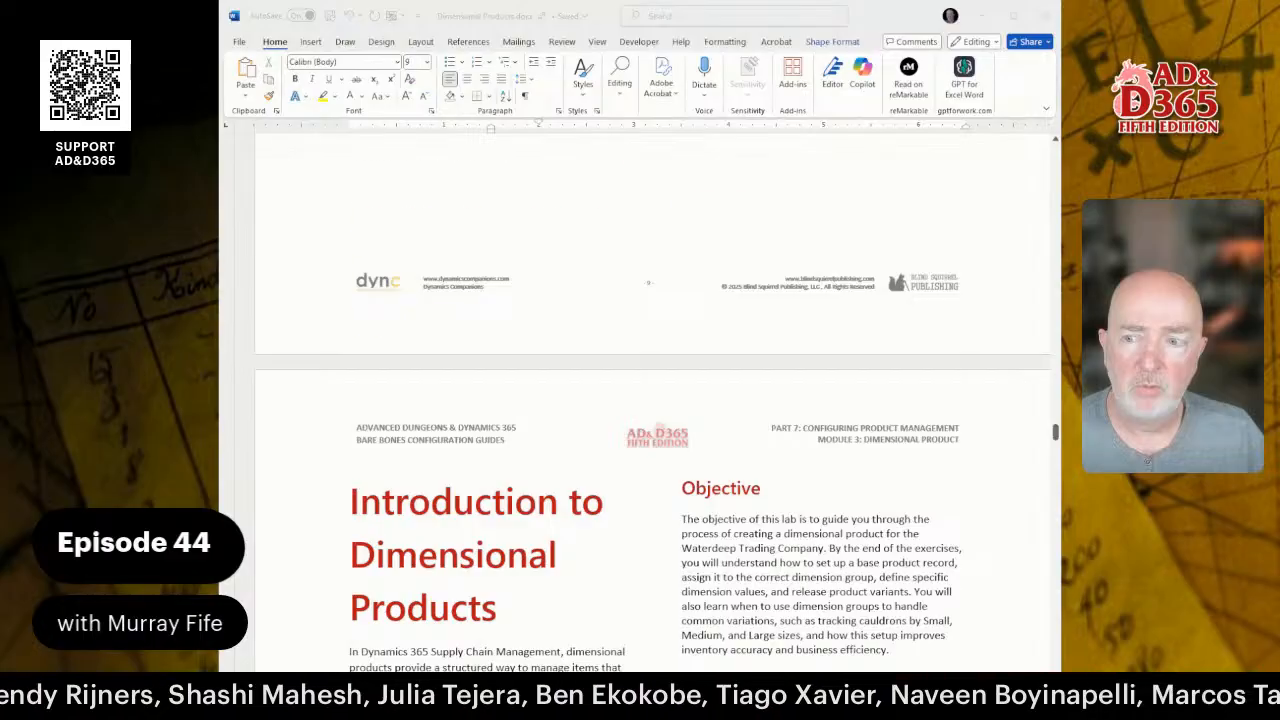
scroll(650, 400, "down", 10)
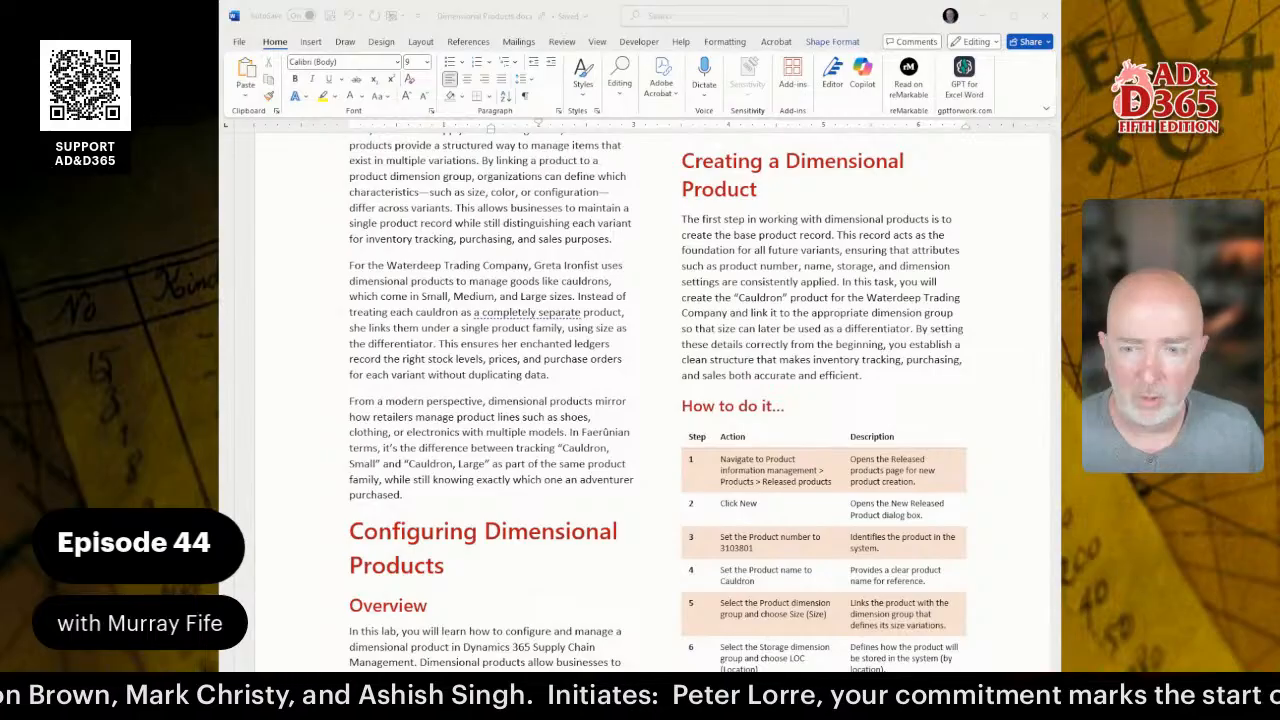
scroll(650, 400, "down", 3)
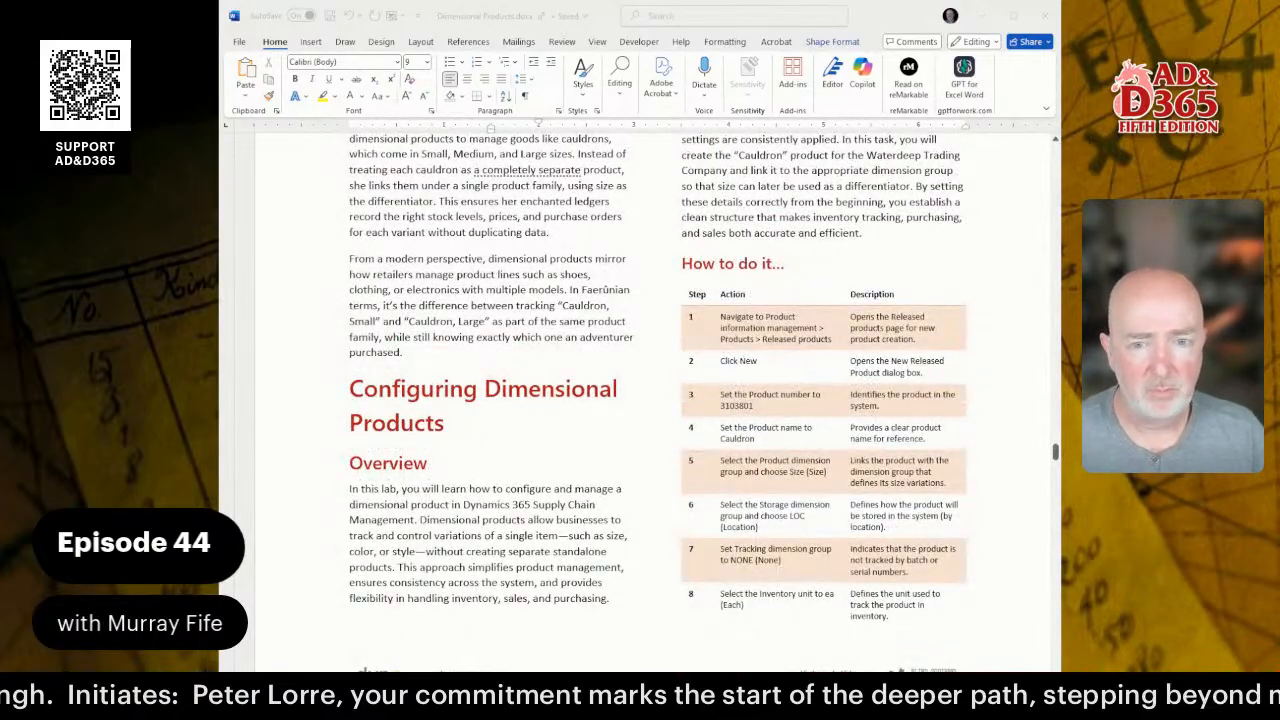
scroll(656, 385, "down", 10)
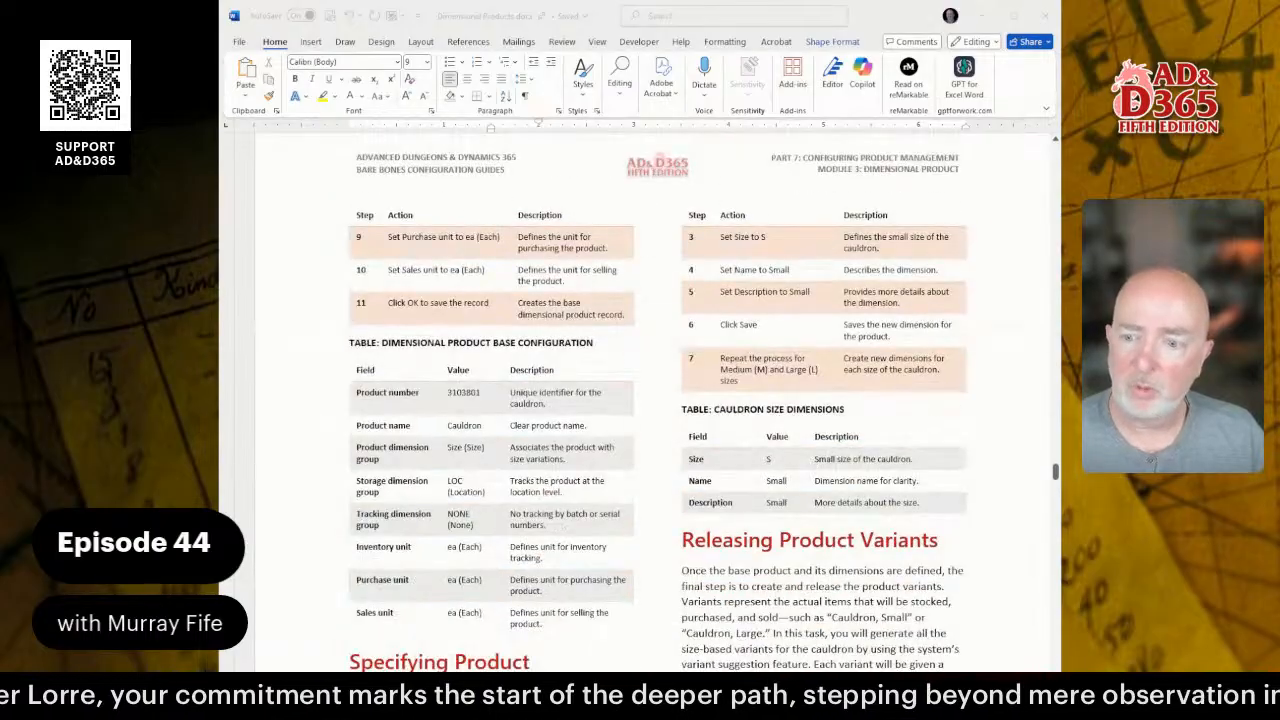
scroll(656, 400, "down", 8)
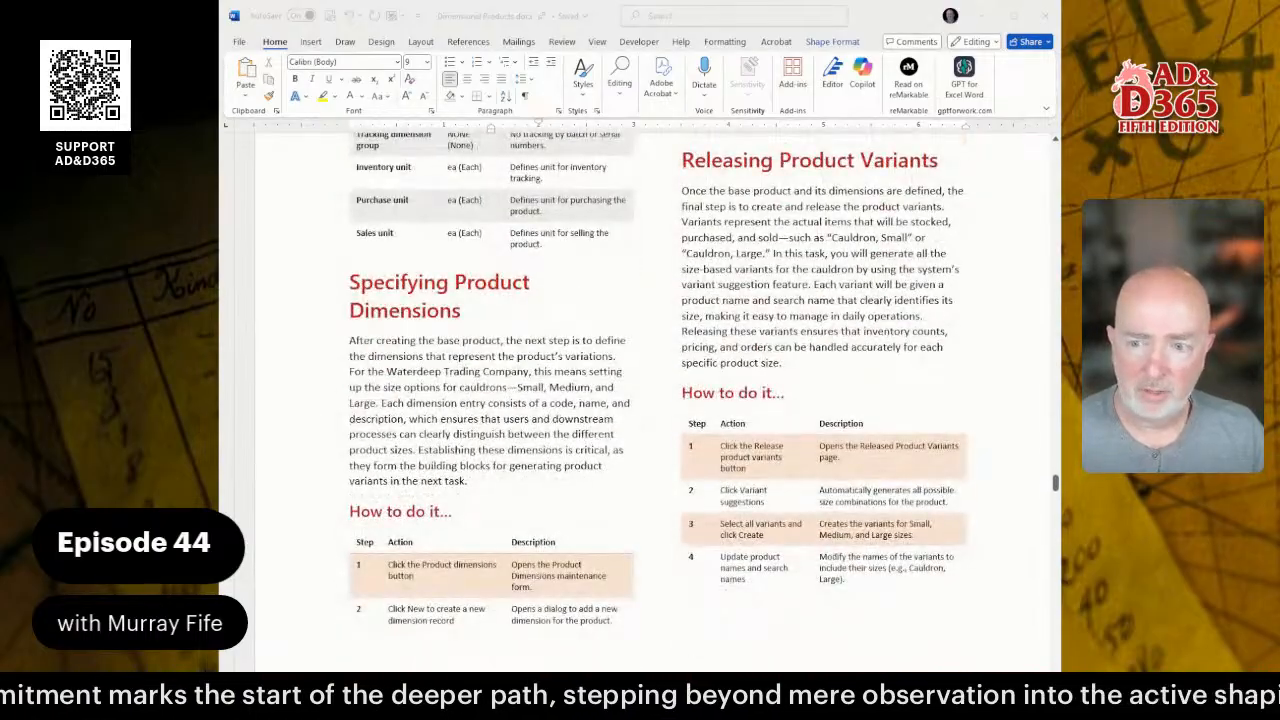
scroll(656, 400, "up", 10)
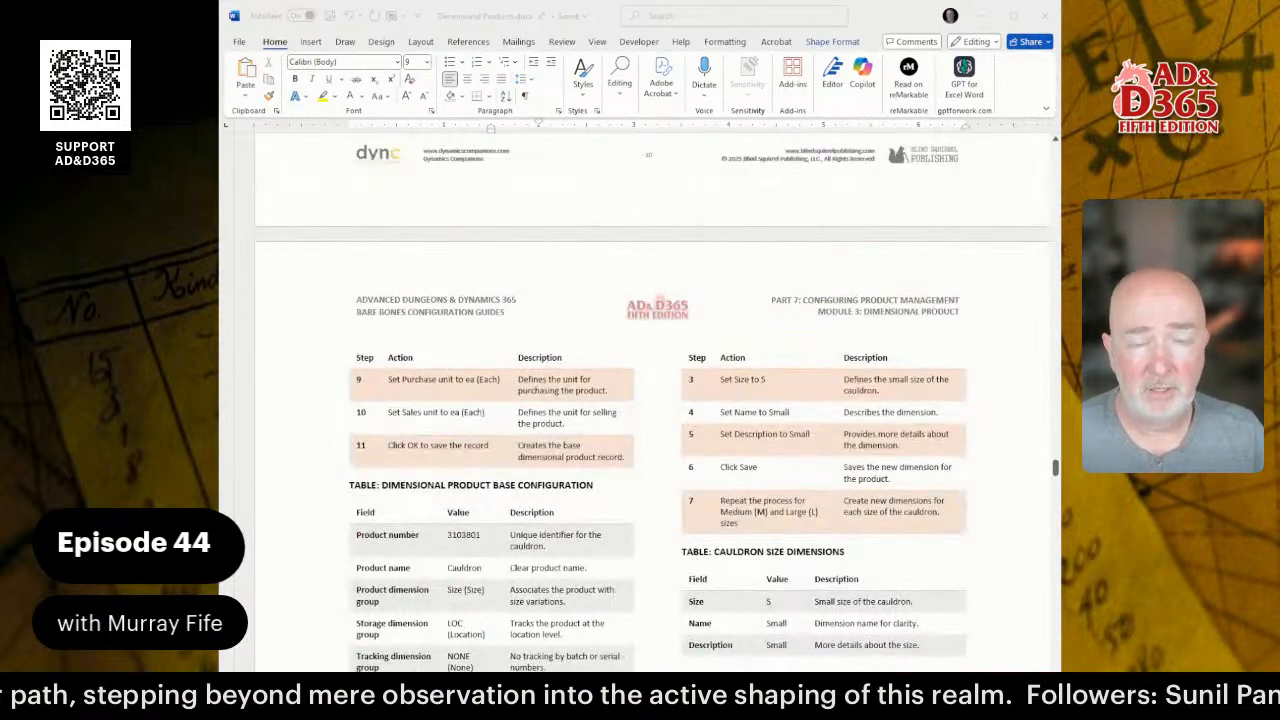
scroll(656, 400, "up", 3)
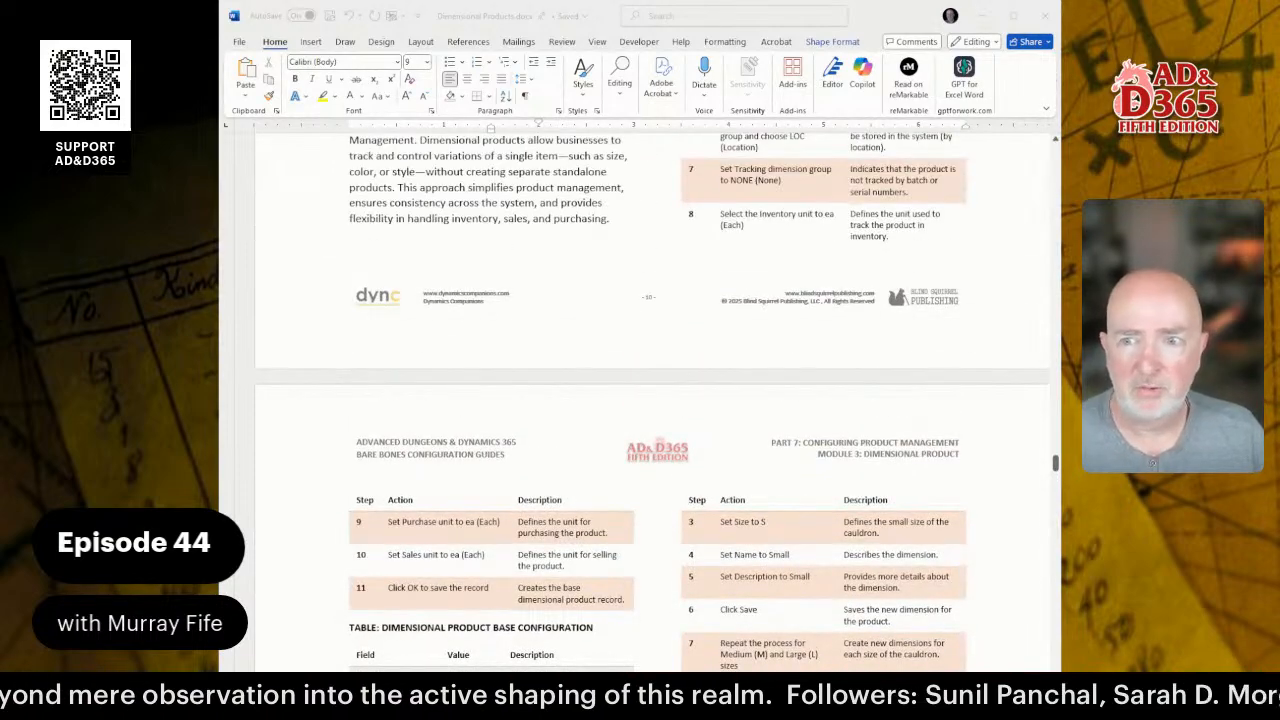
scroll(656, 400, "up", 7)
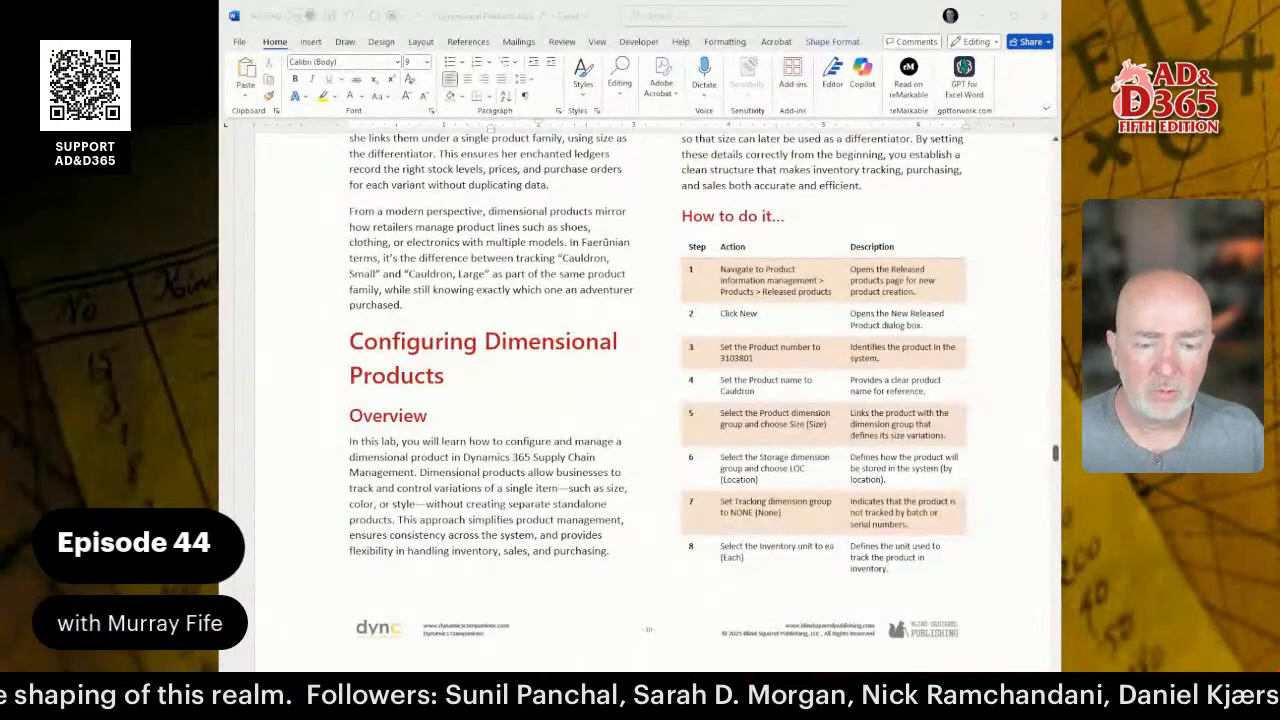
key("alt+Tab")
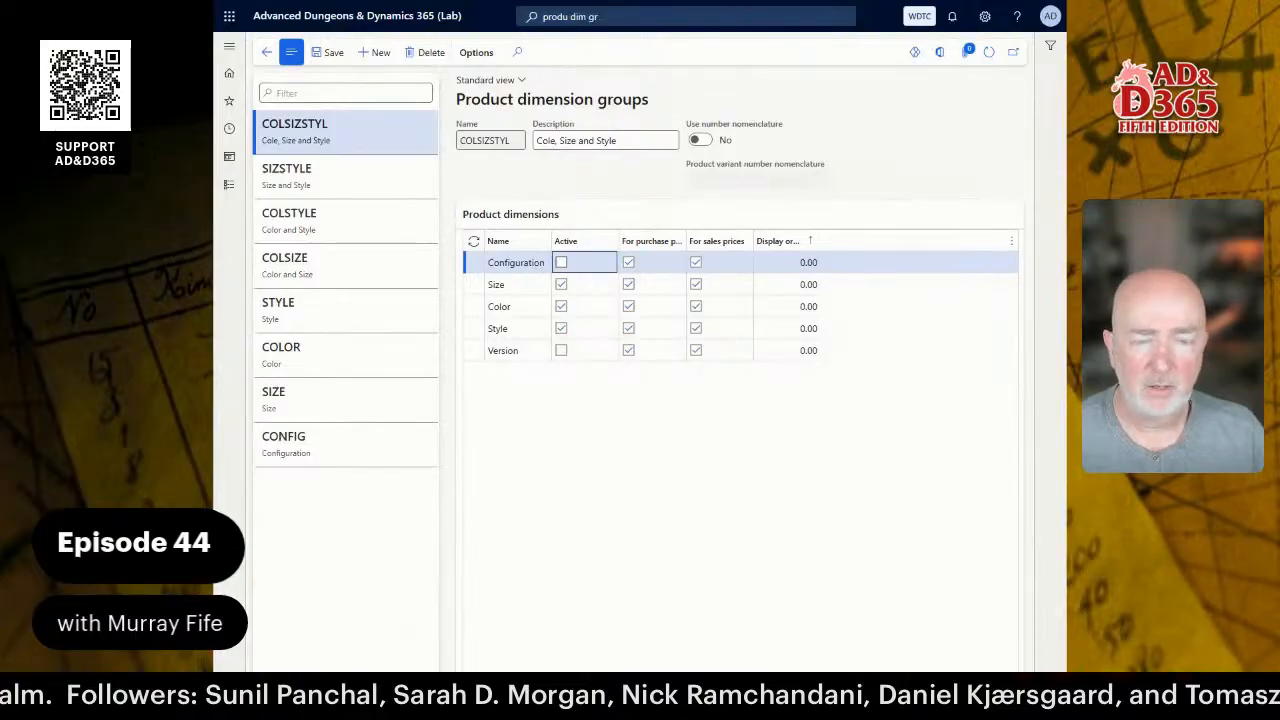
- View the Released products list and the Products page in Product information management
left_click(400, 16)
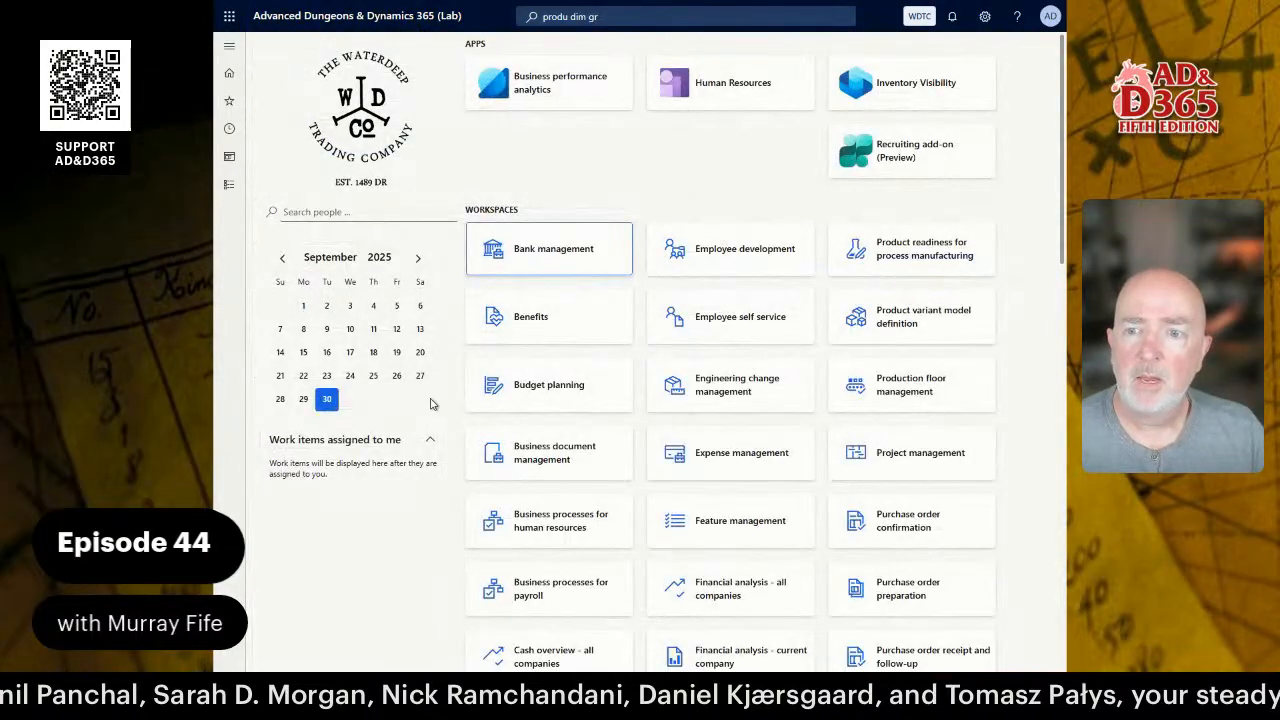
left_click(229, 191)
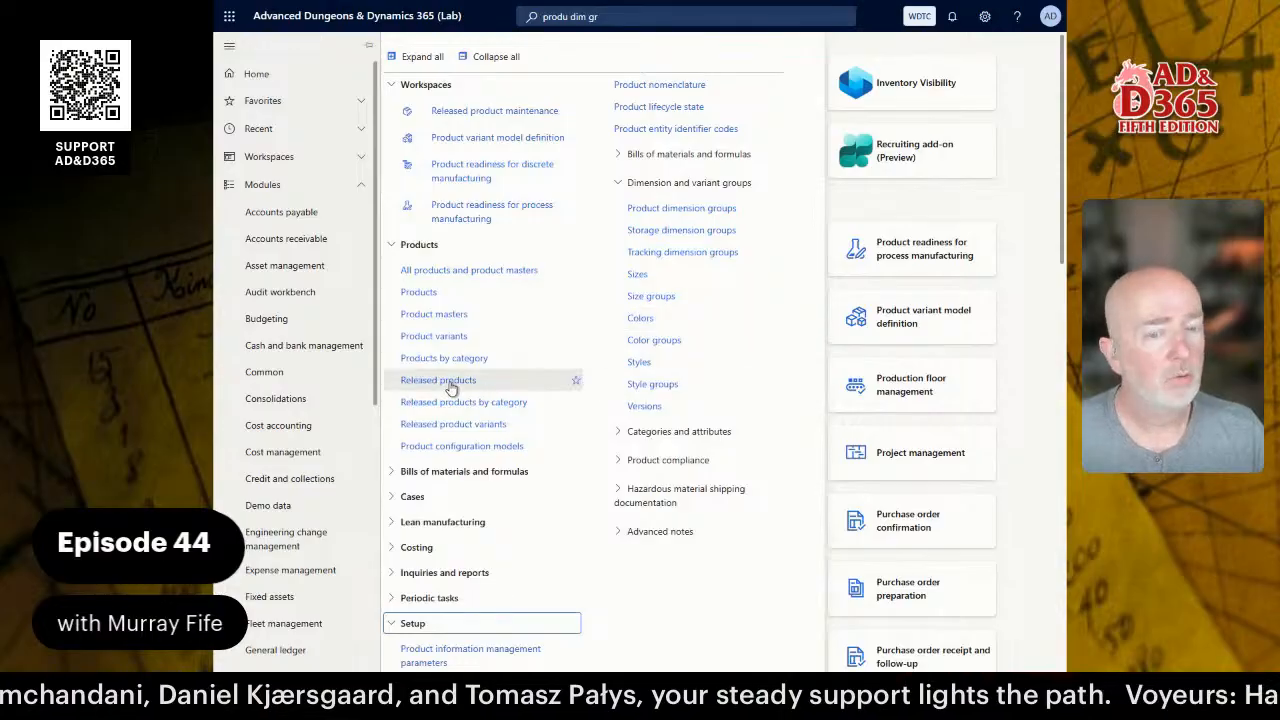
left_click(450, 385)
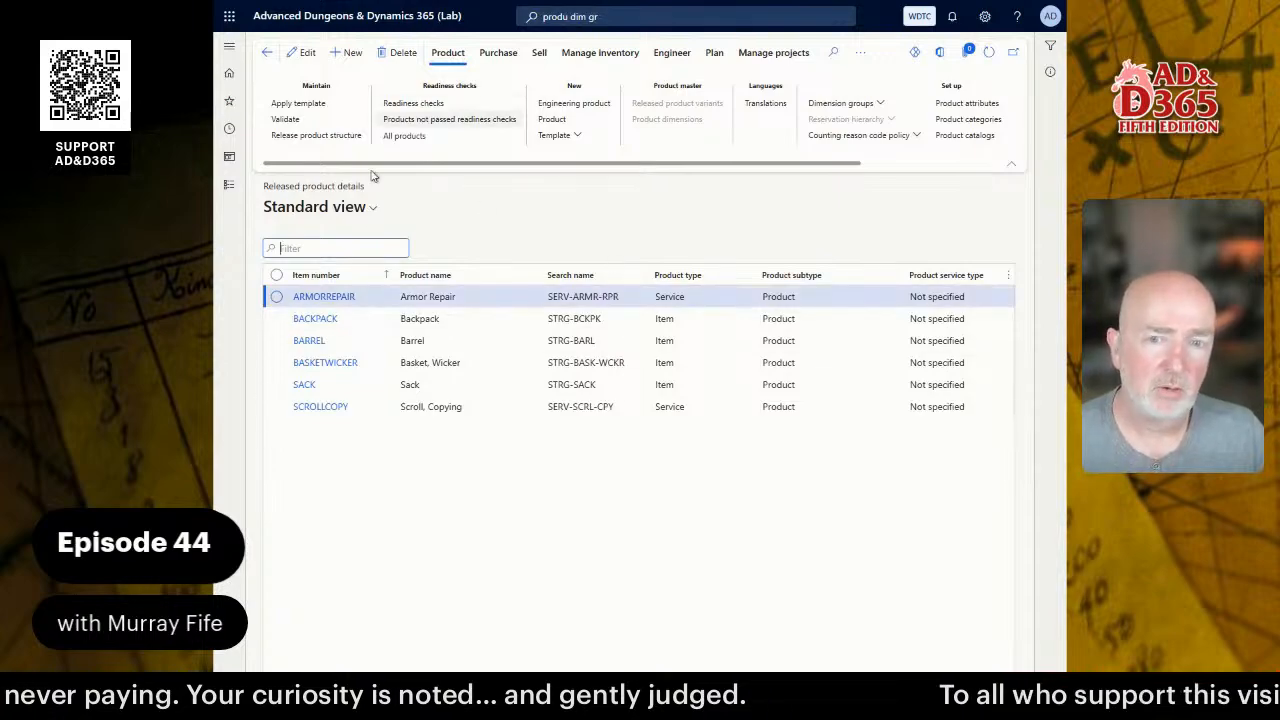
left_click(229, 184)
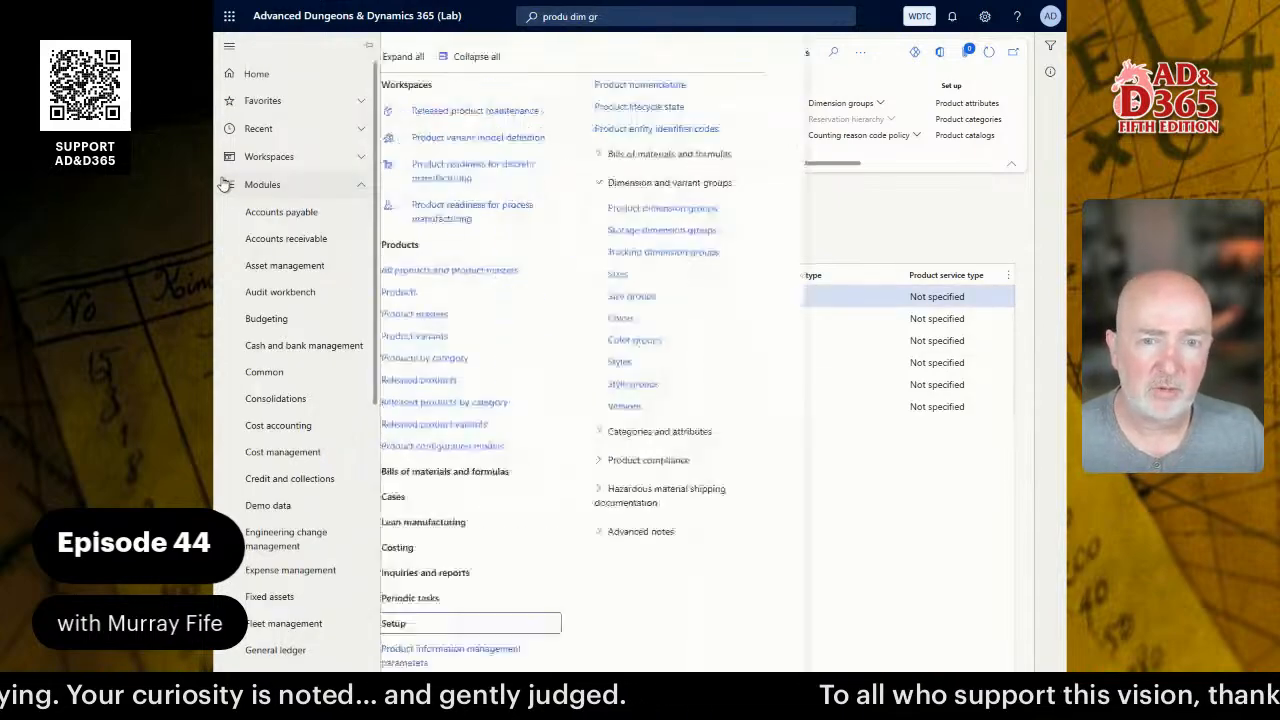
left_click(436, 294)
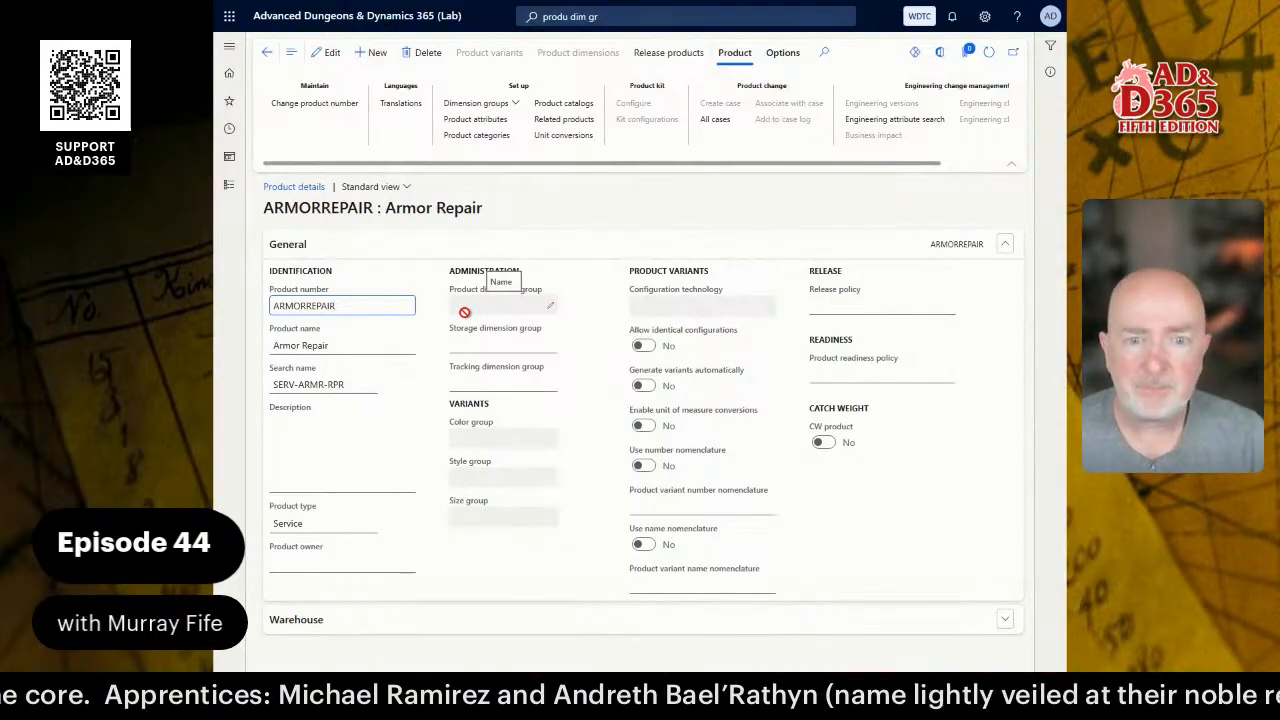
- Open the Released products list and start a new released product
left_click(229, 184)
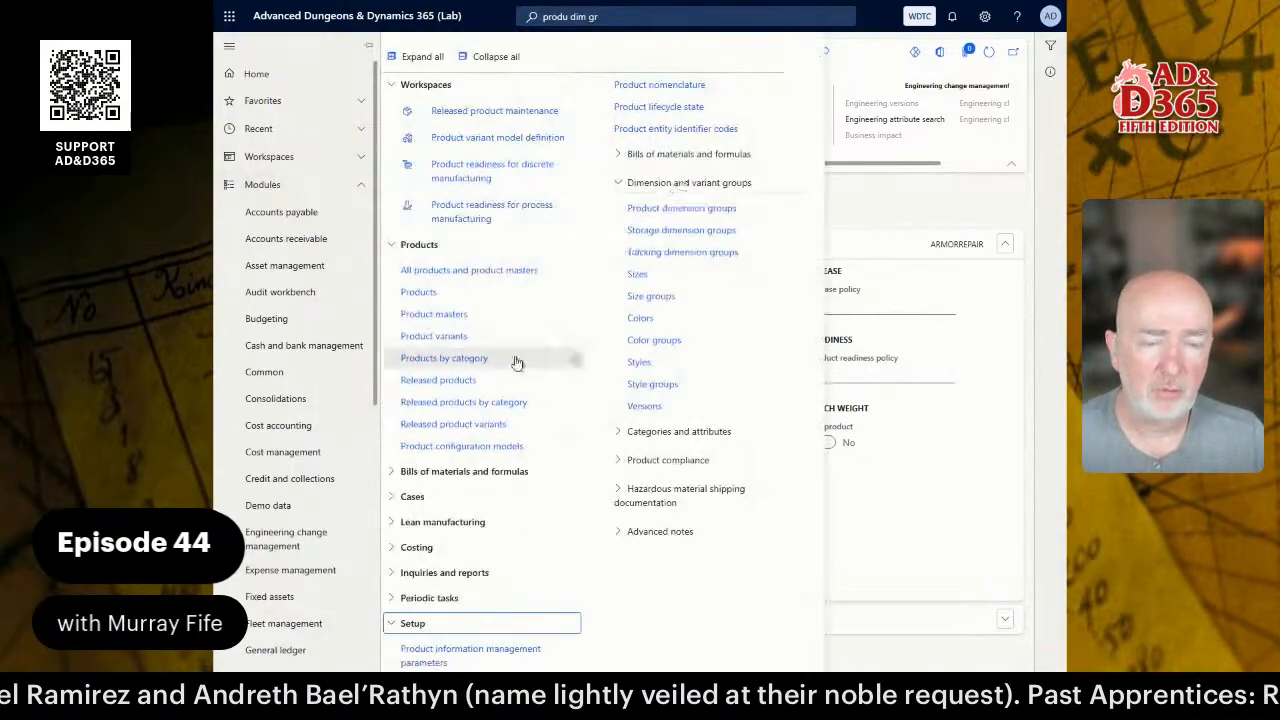
left_click(468, 380)
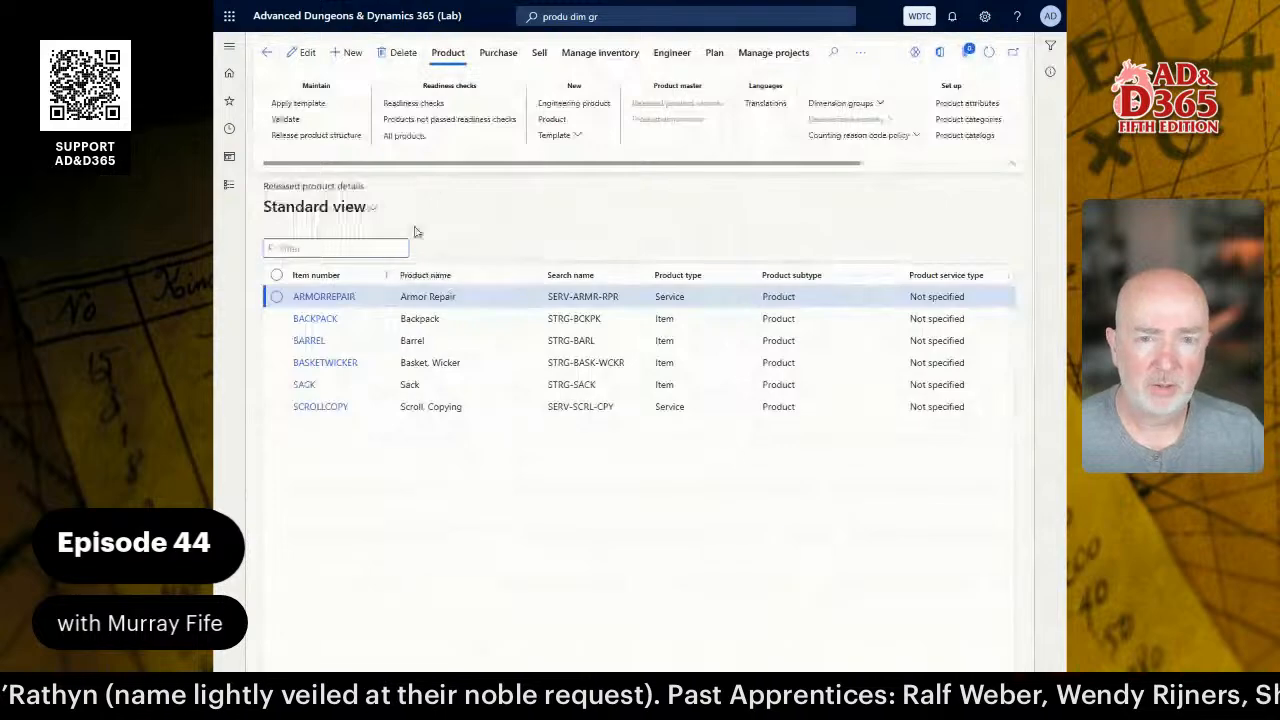
left_click(347, 56)
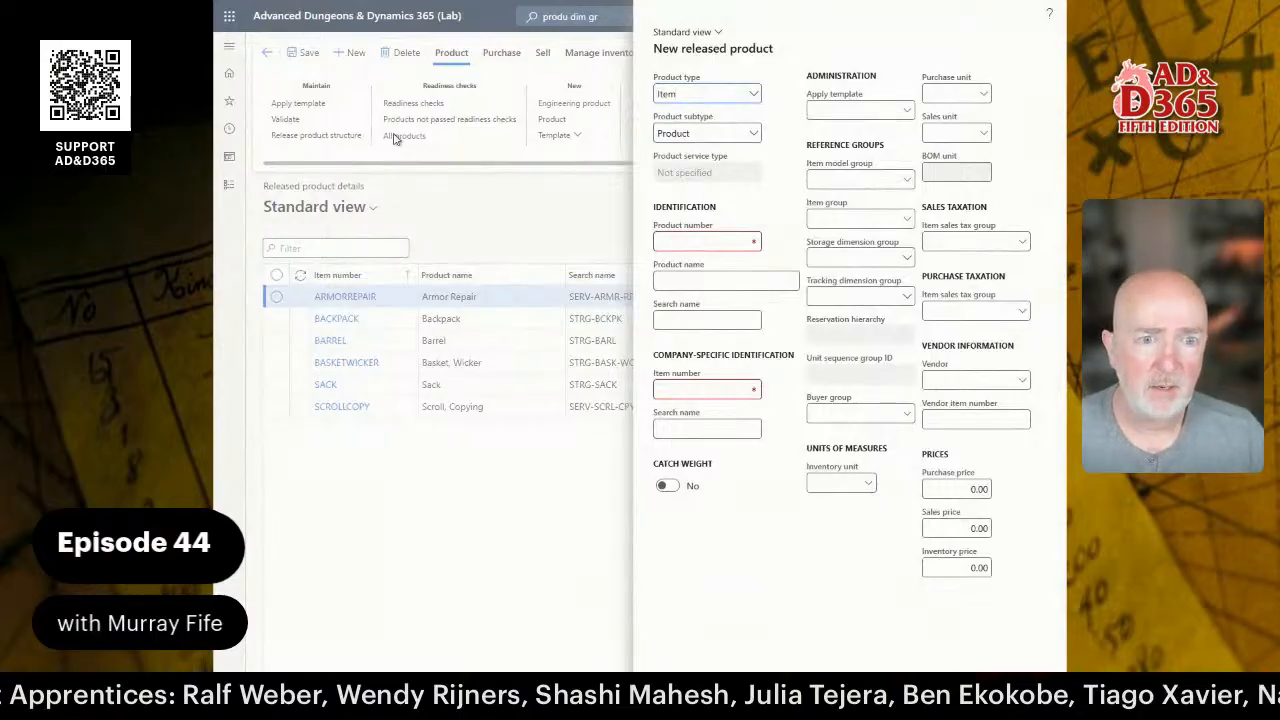
- Identify the new released product with product number BOOTS and product name Boots, Leather
left_click(714, 241)
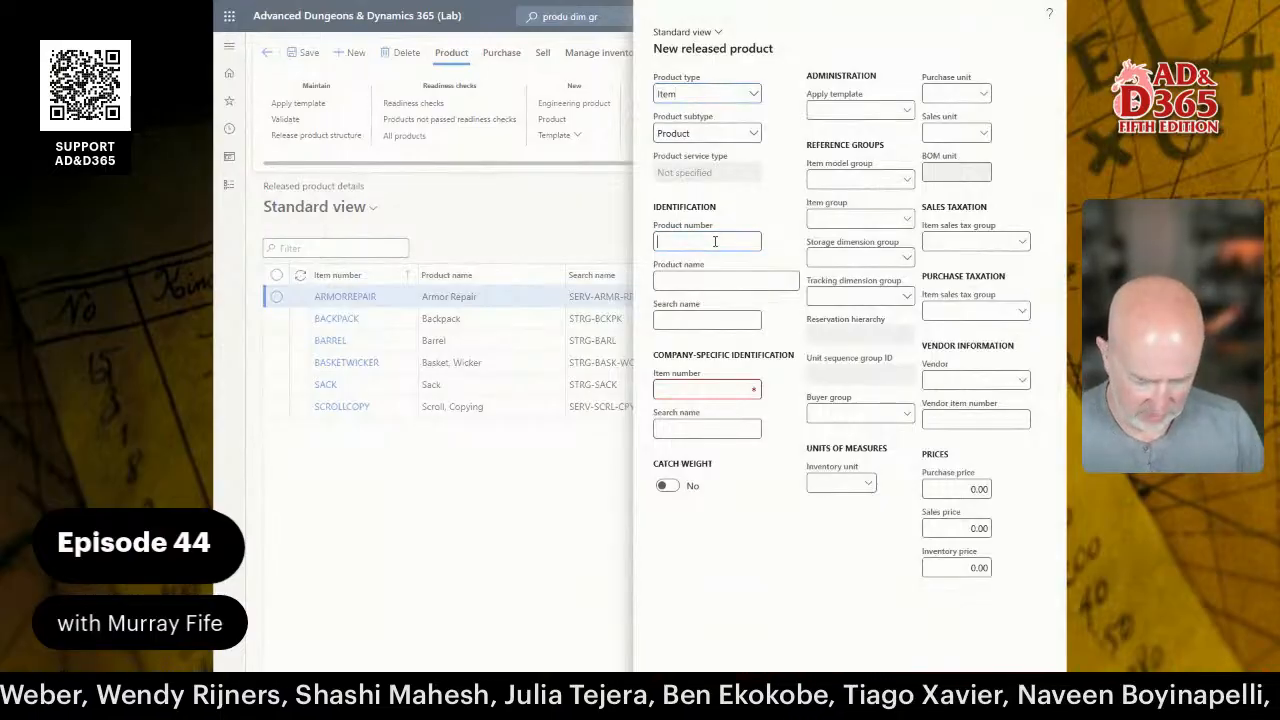
type("BOOTS")
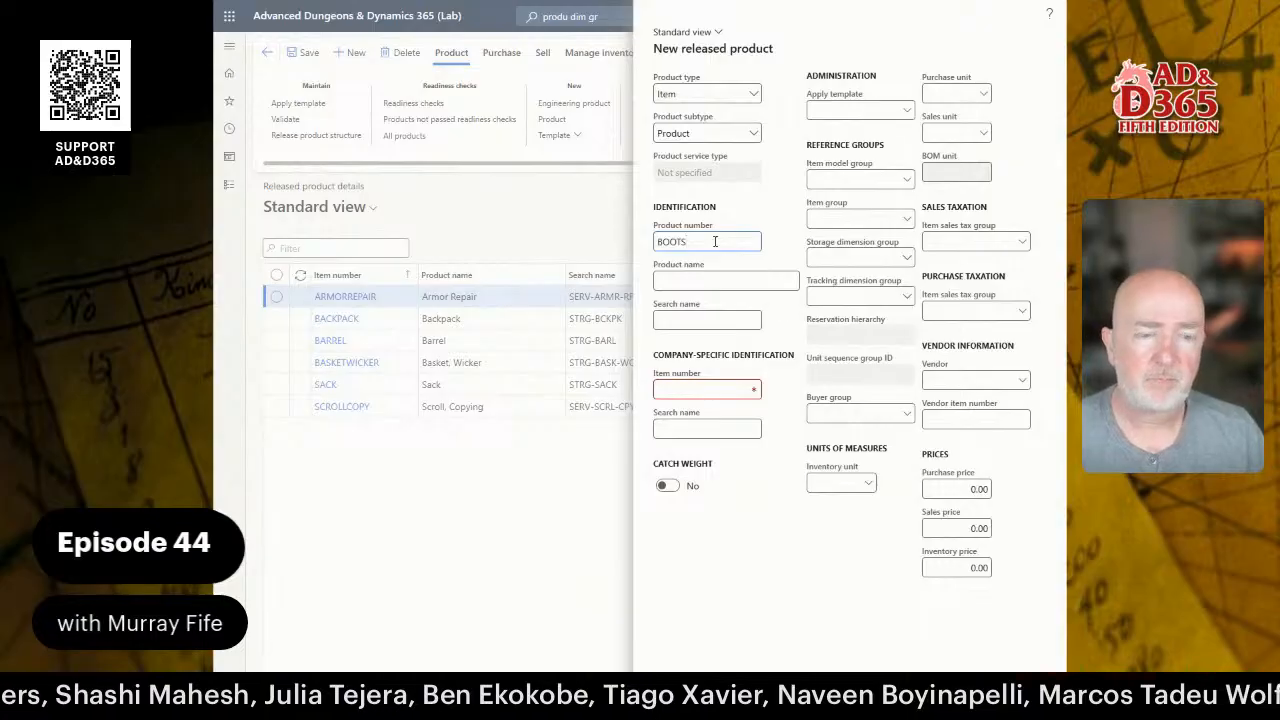
key("Tab")
type("Boots")
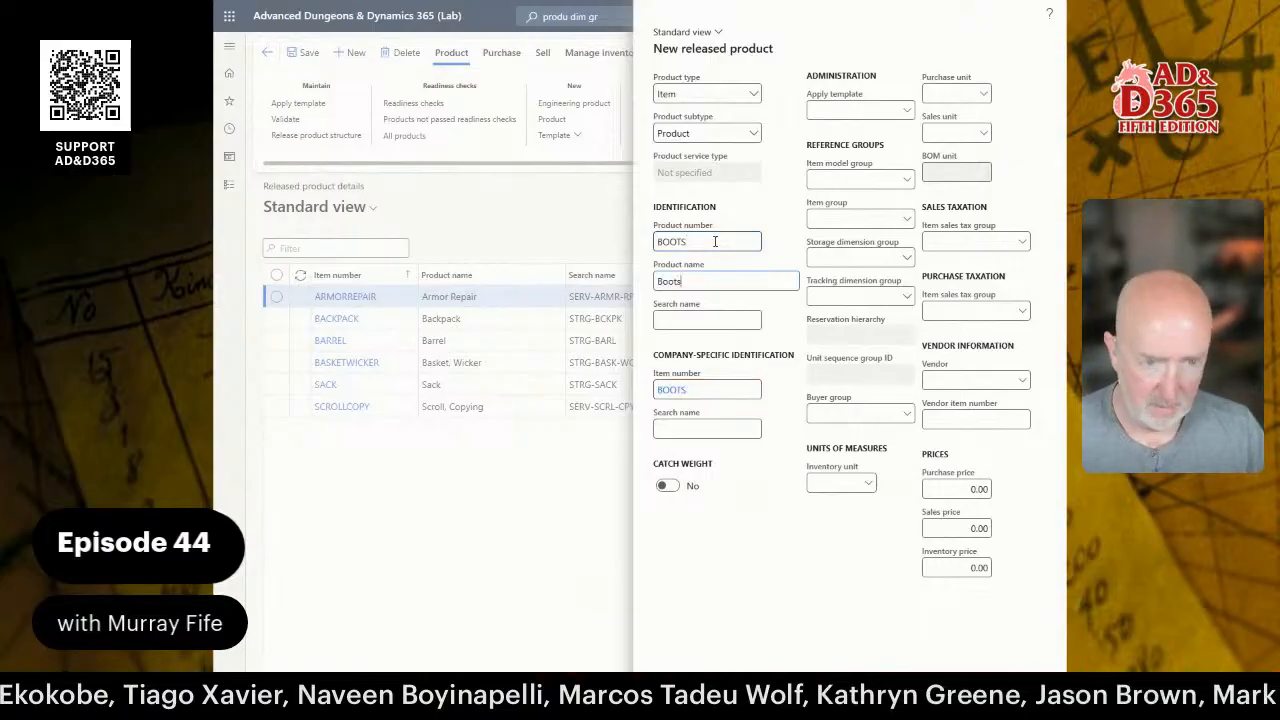
type(", ")
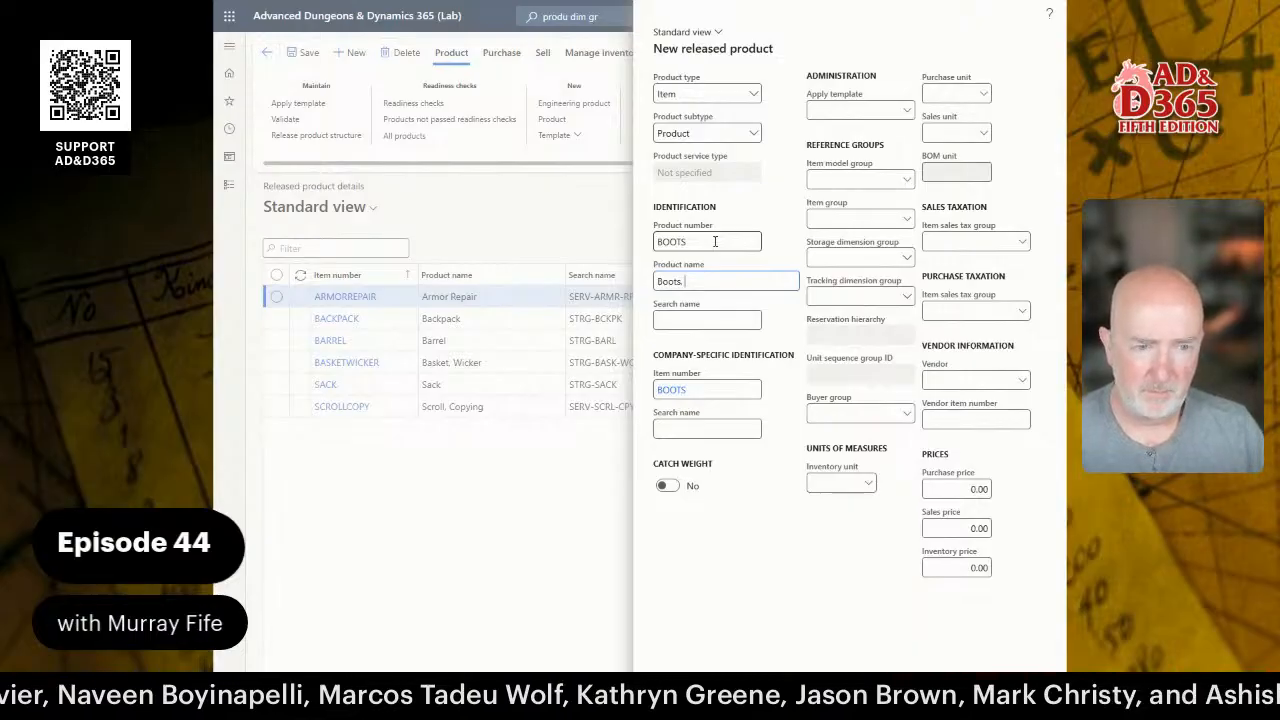
type("Leather")
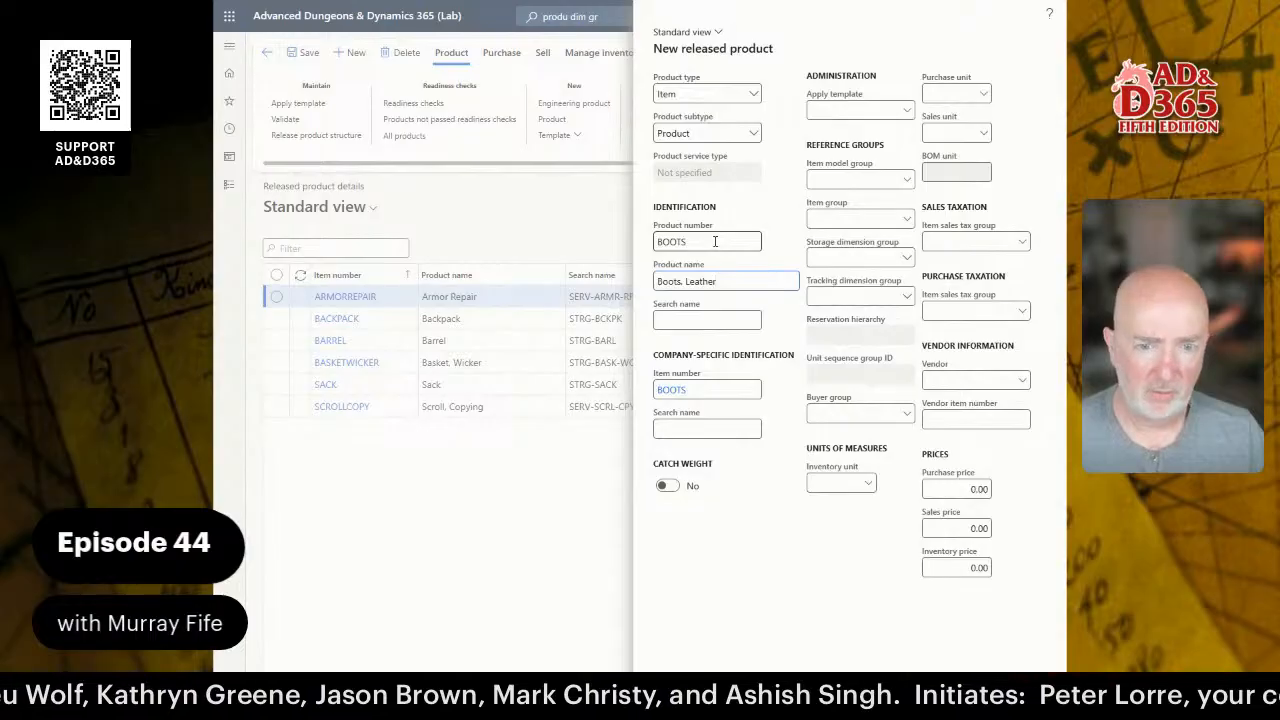
left_click(714, 241)
left_click(714, 241)
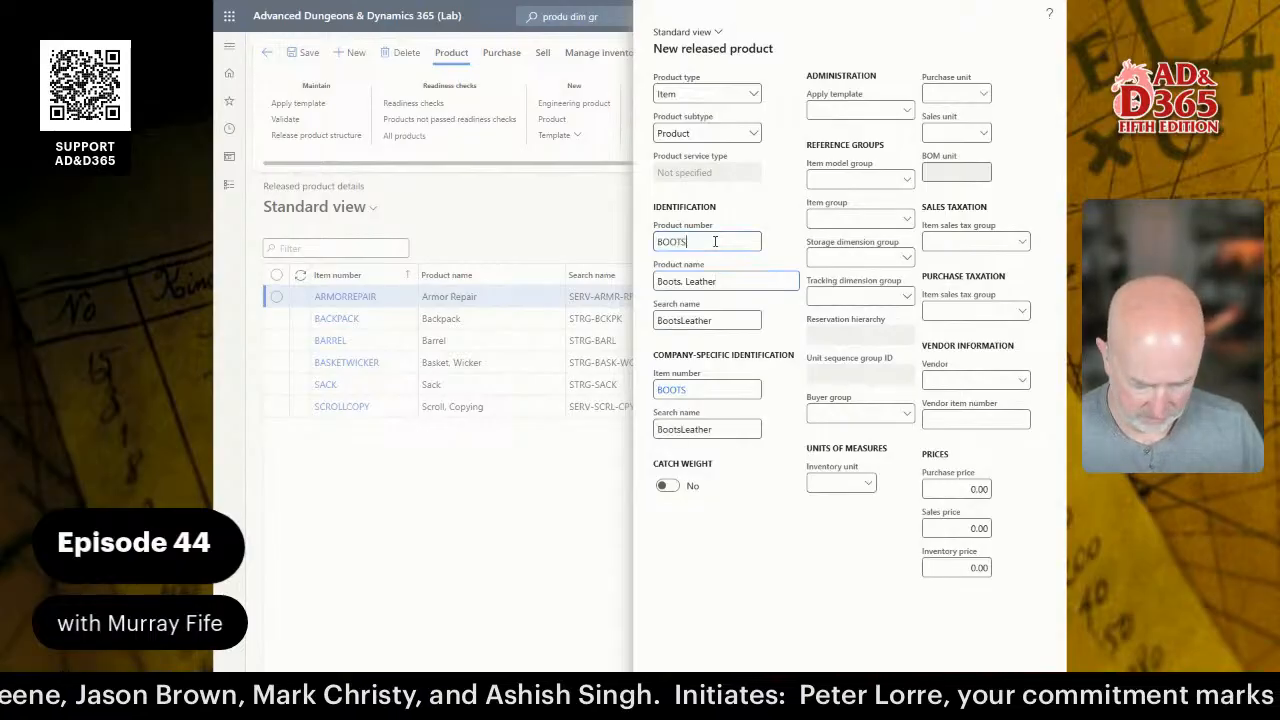
type("LEA")
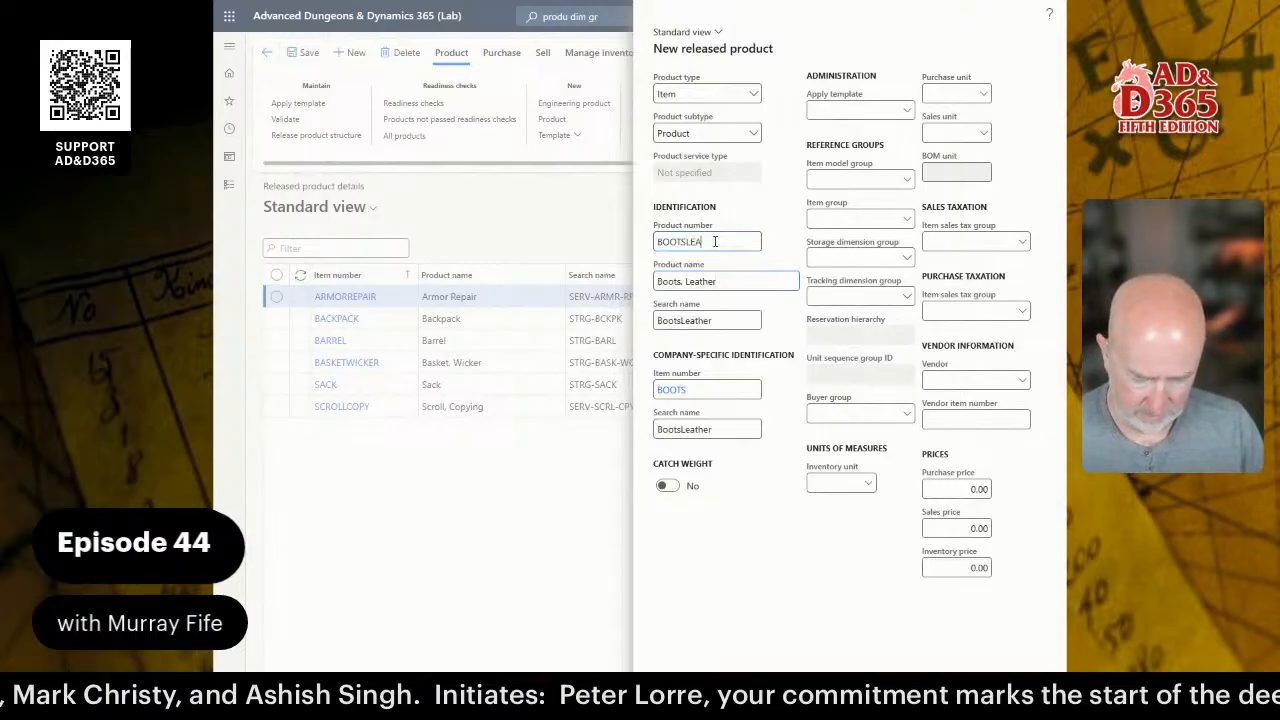
type("THER")
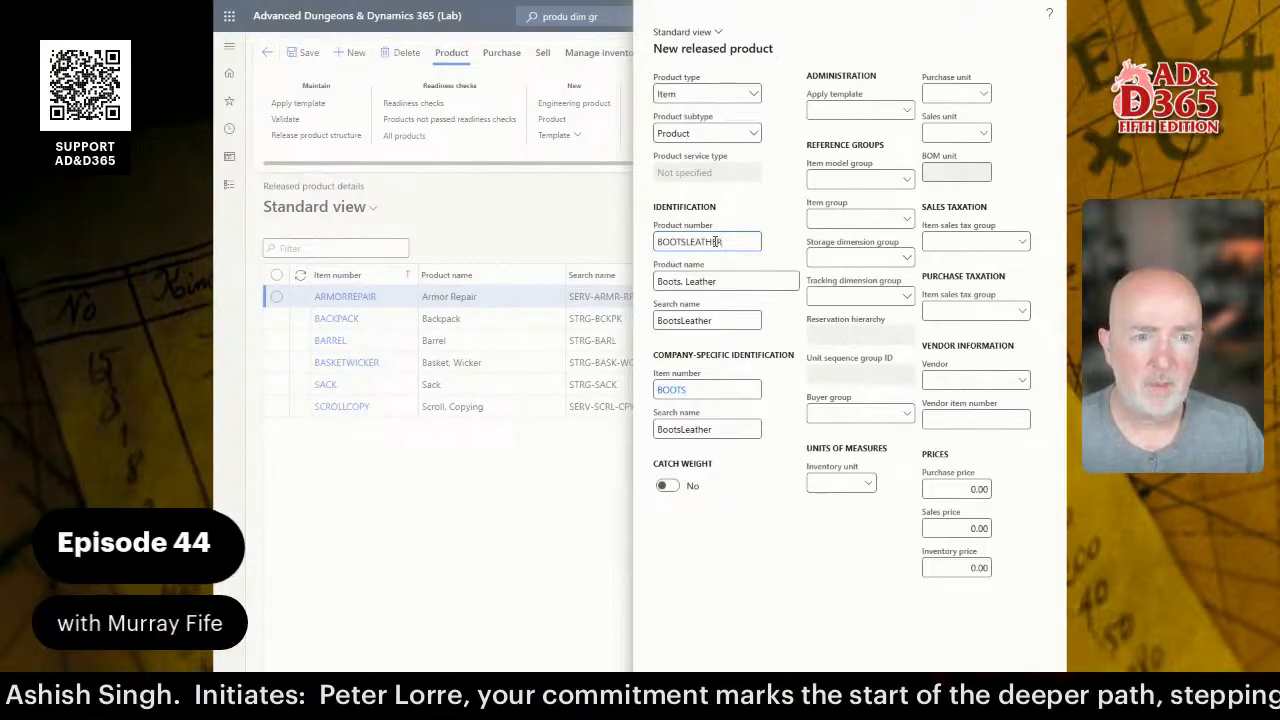
key("BackSpace")
key("BackSpace")
key("BackSpace")
key("BackSpace")
key("BackSpace")
key("BackSpace")
key("BackSpace")
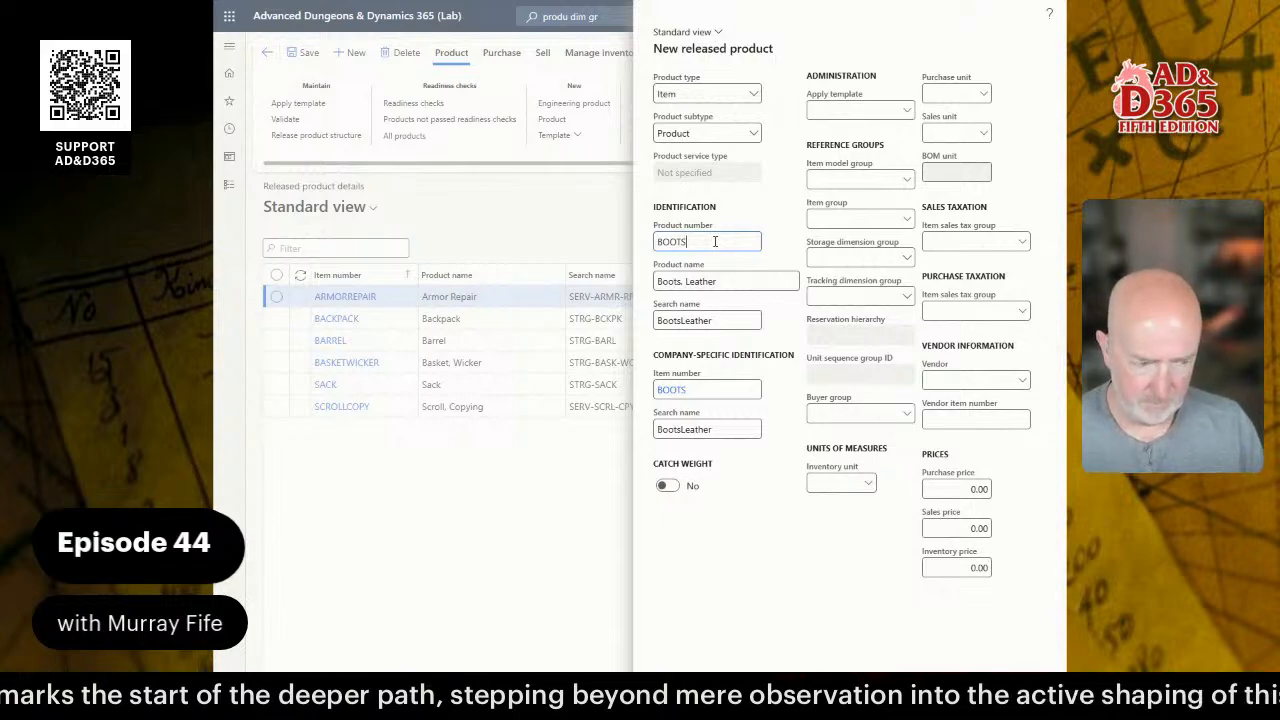
- Shorten the product name of the new released product to Boots
key("Tab")
key("End")
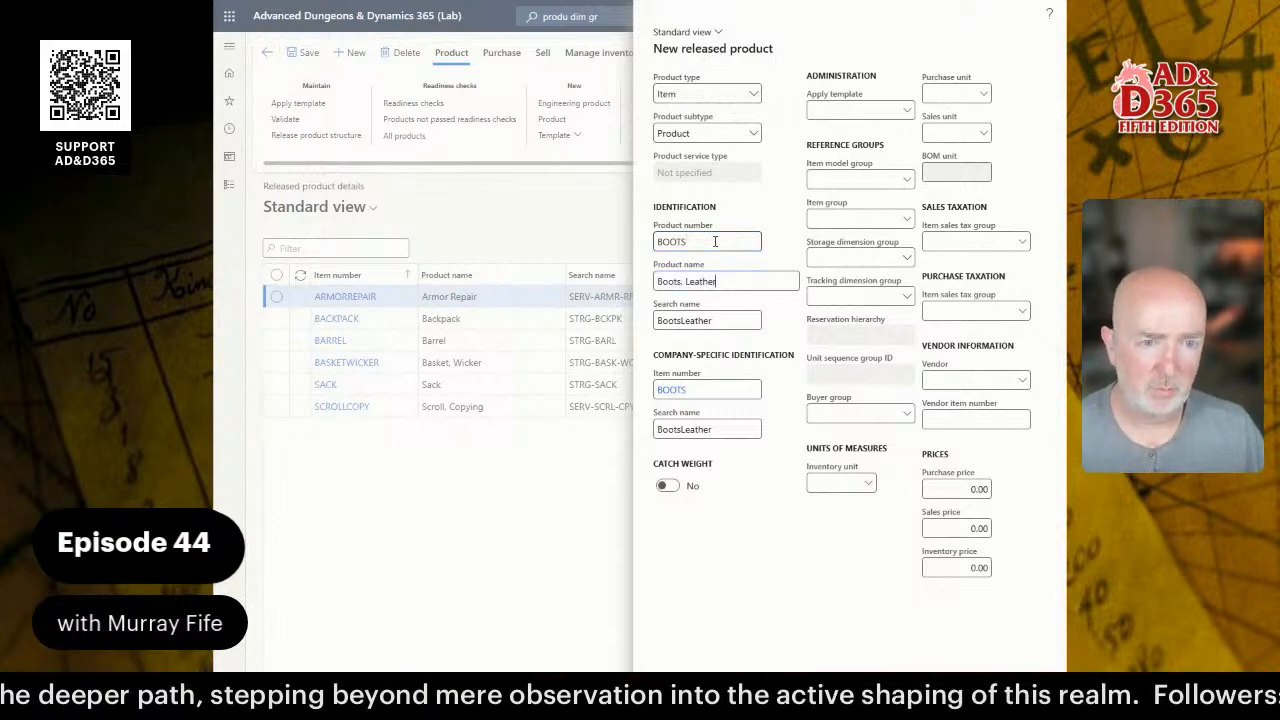
key("shift+ctrl+Left")
key("shift+ctrl+Left")
key("BackSpace")
key("Tab")
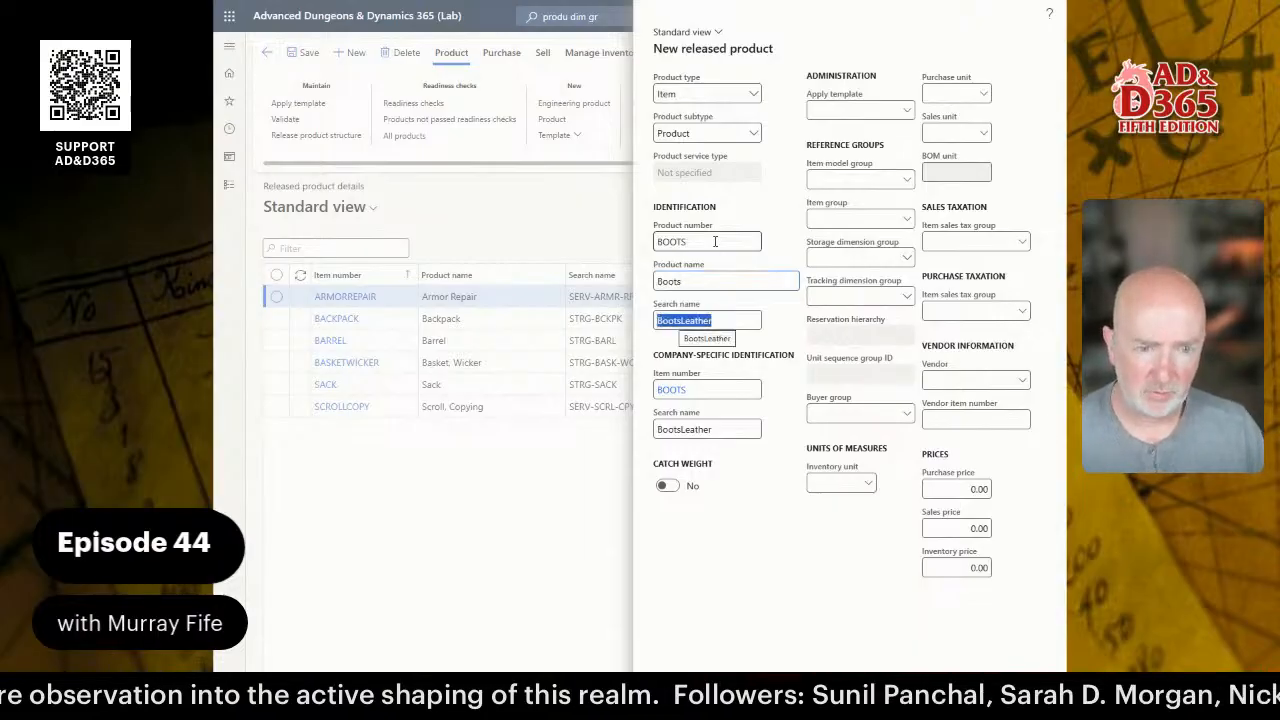
- Set the search name in the Identification section to CTH-BOOTS
type("CLT")
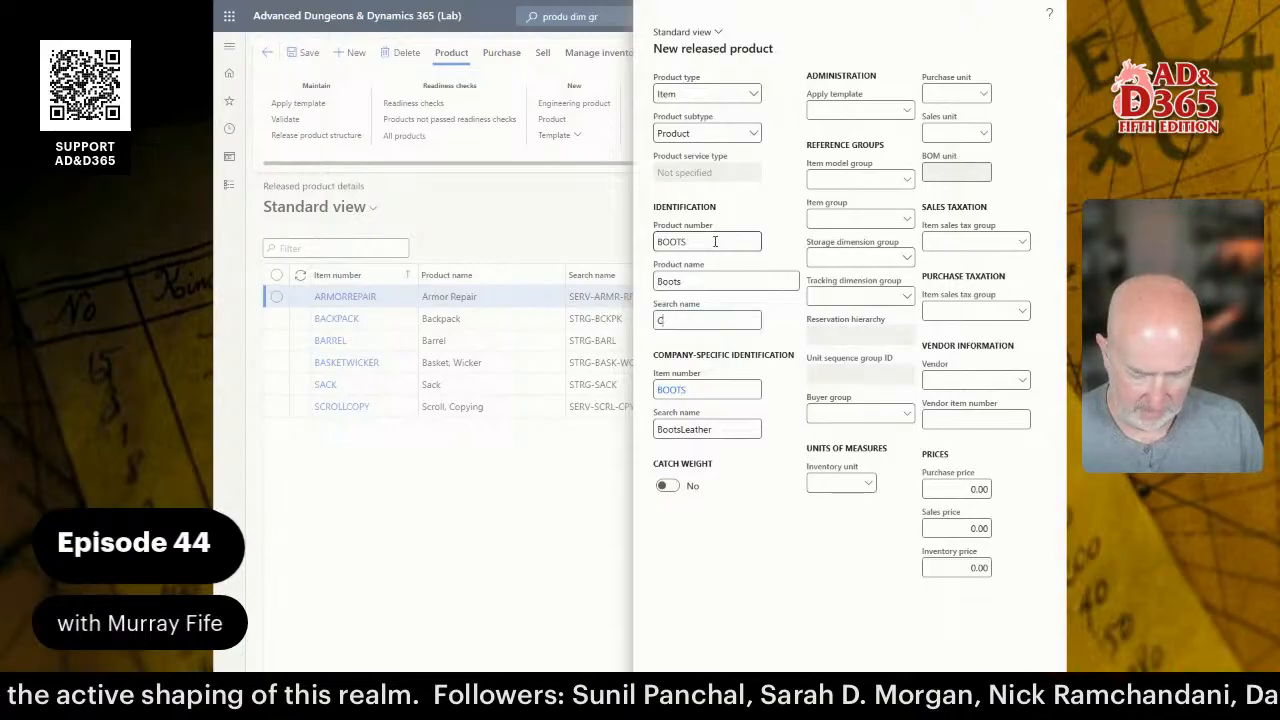
key("BackSpace")
key("BackSpace")
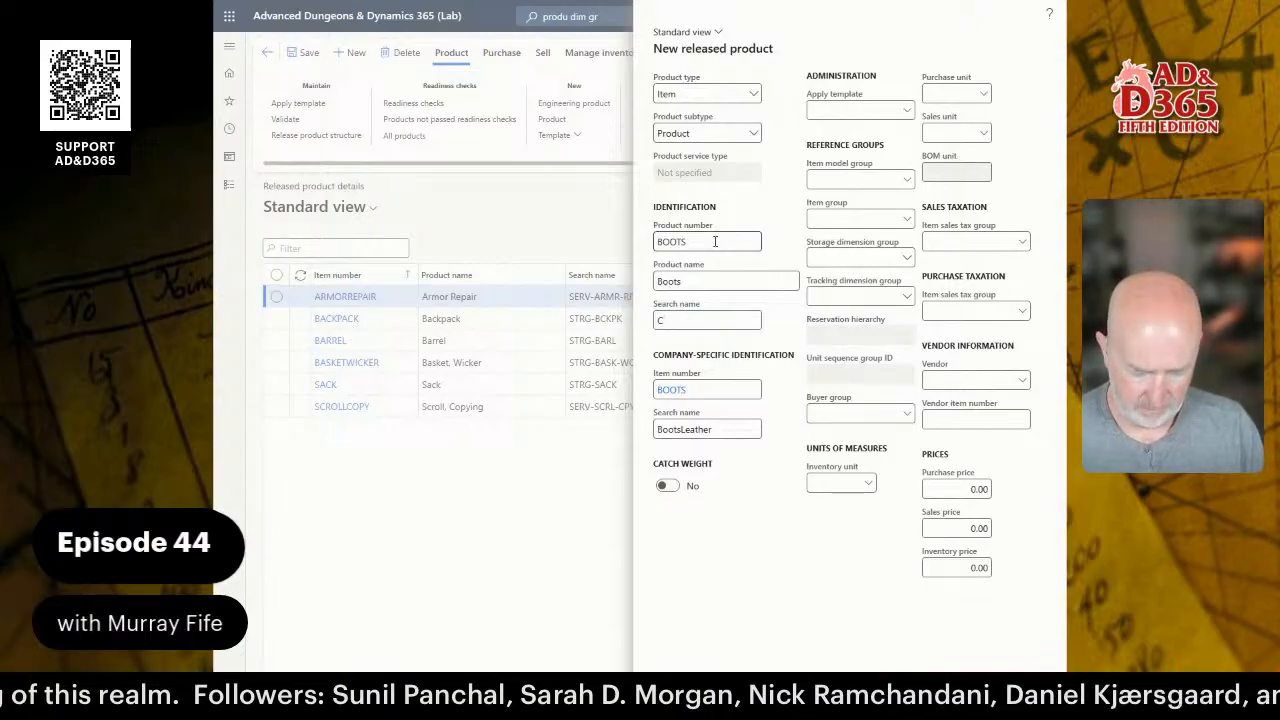
type("TH-")
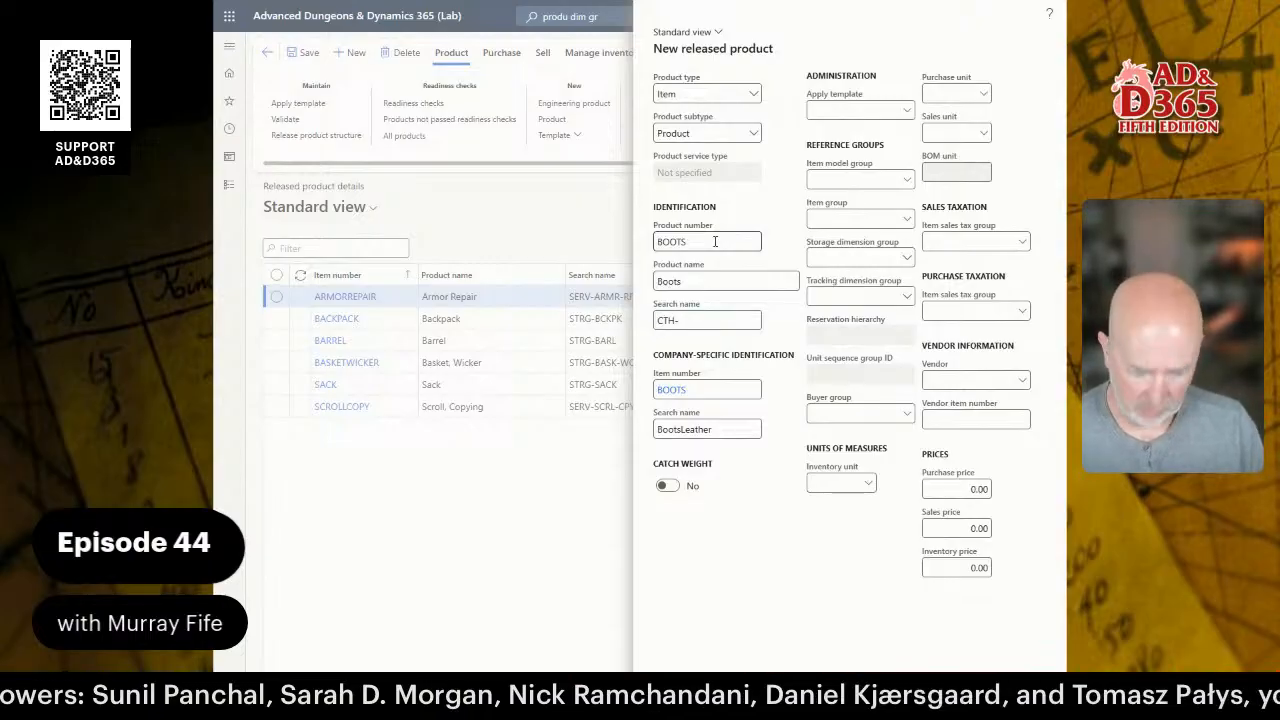
type("BOO")
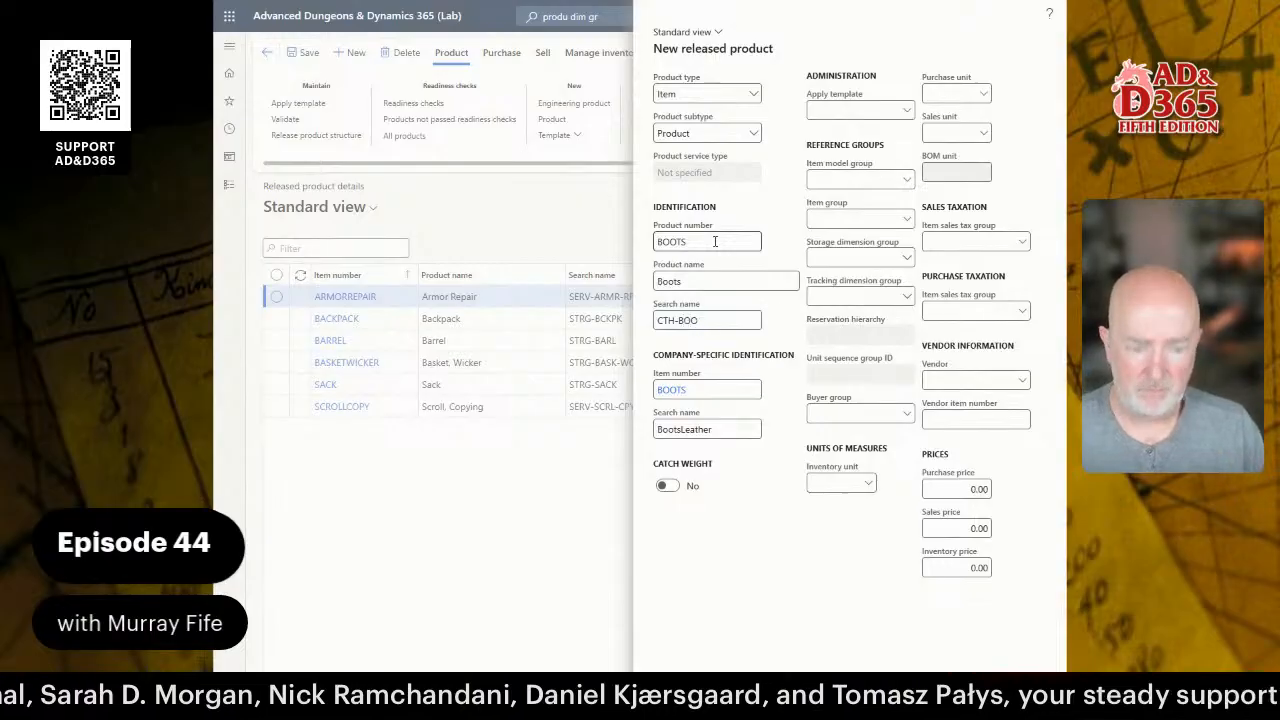
type("T")
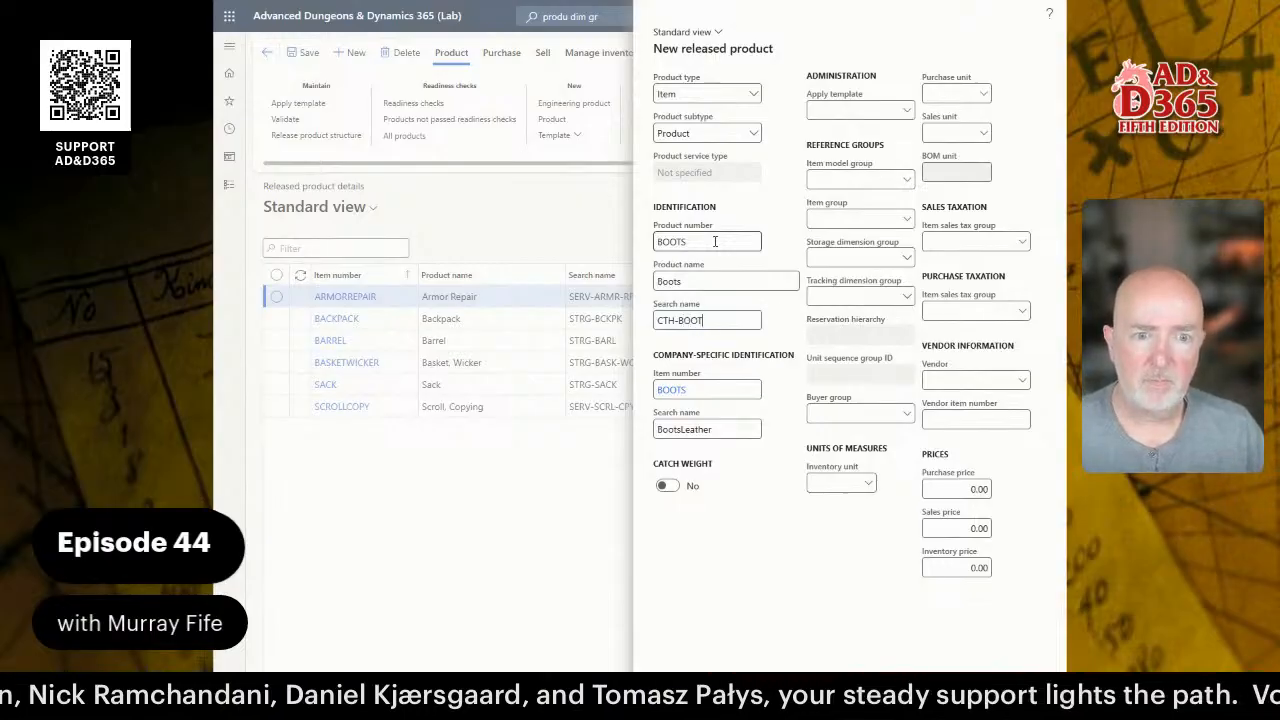
type("S")
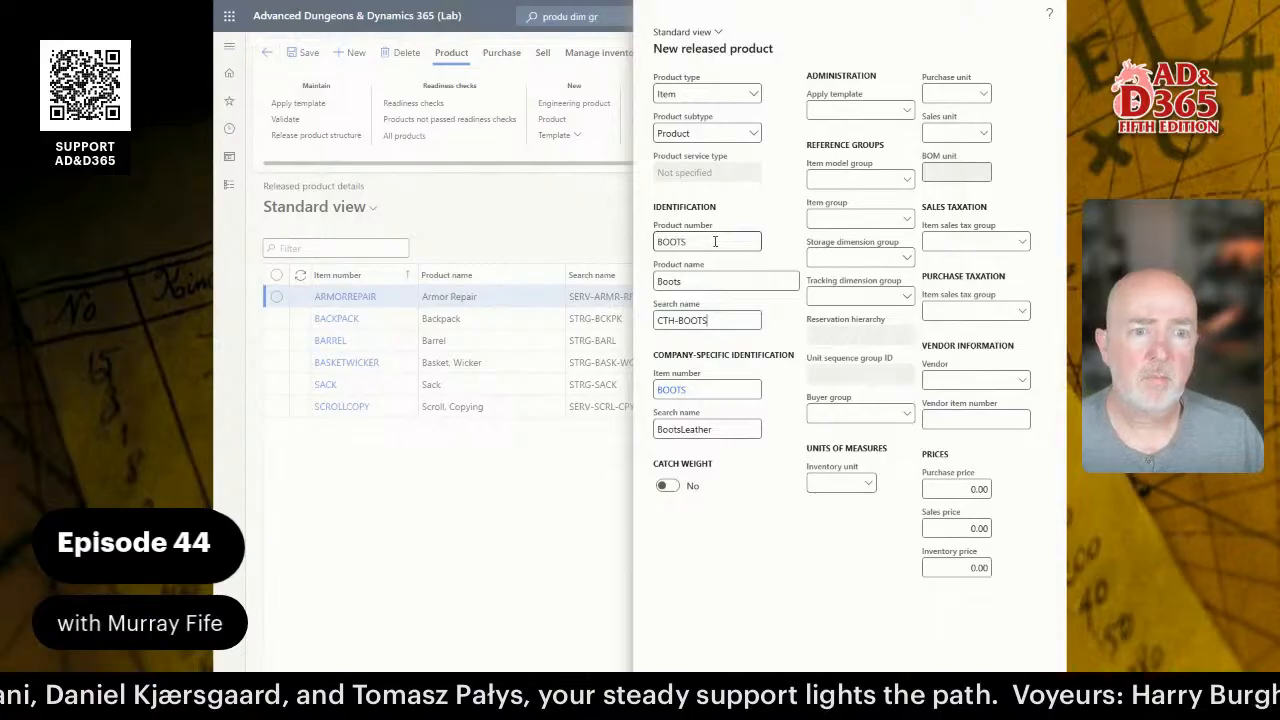
key("ctrl+a")
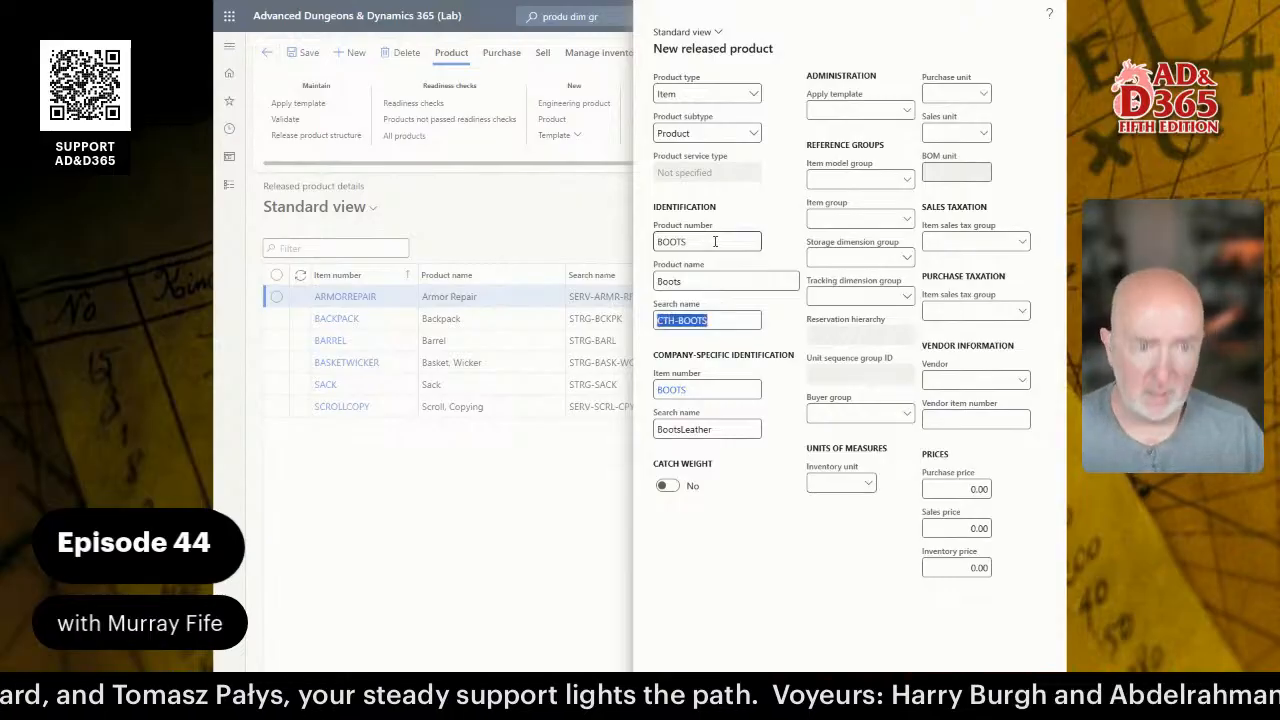
- Keep the product type as Item and set the product subtype to Product master
left_click(756, 95)
left_click(755, 96)
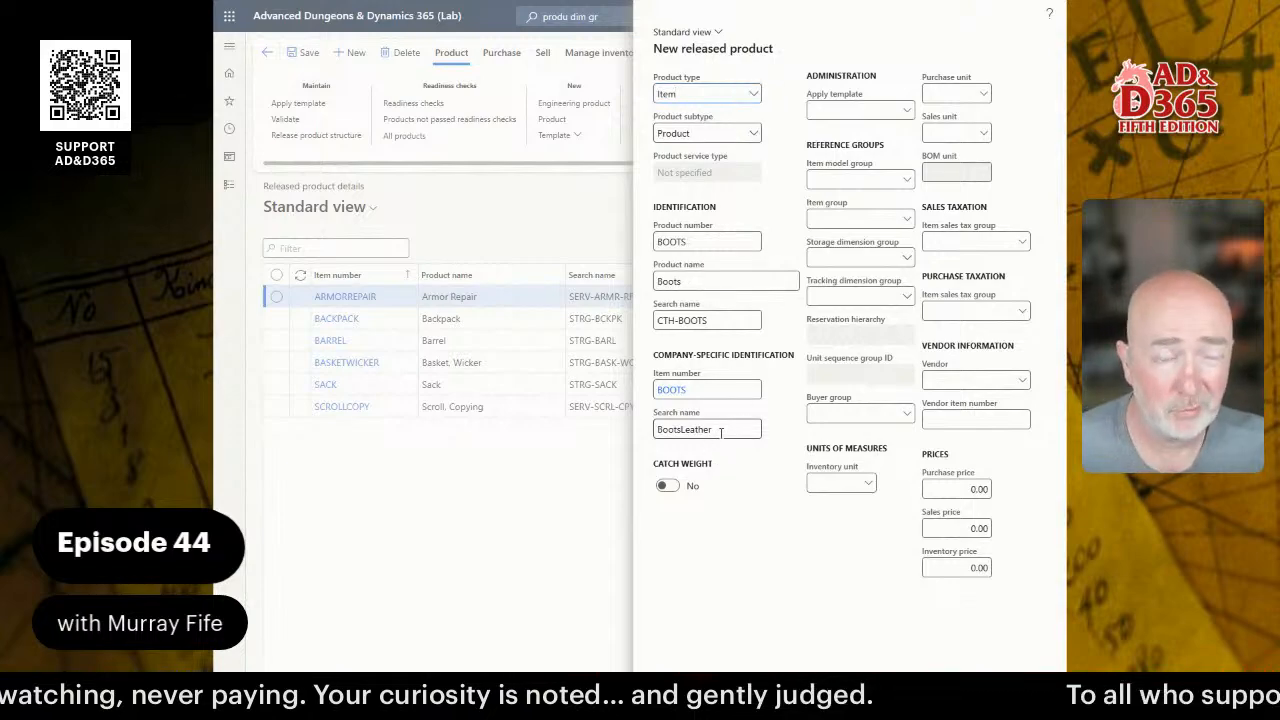
left_click(755, 136)
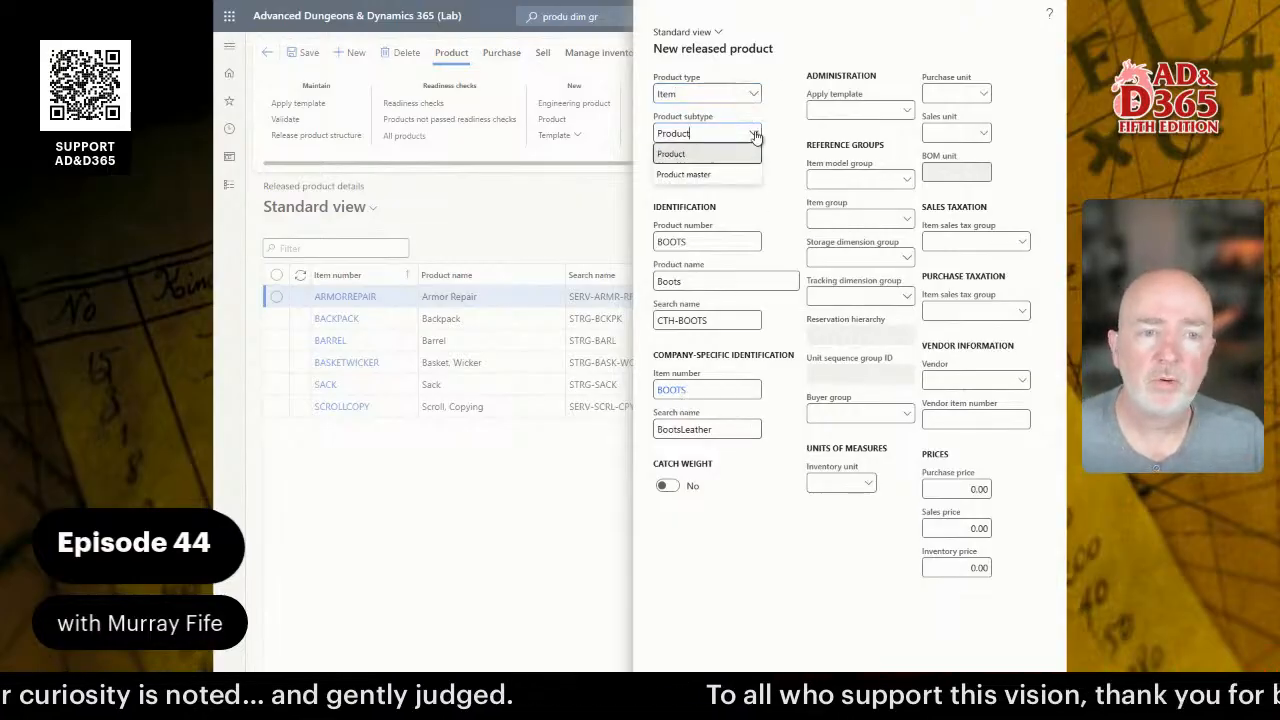
left_click(719, 177)
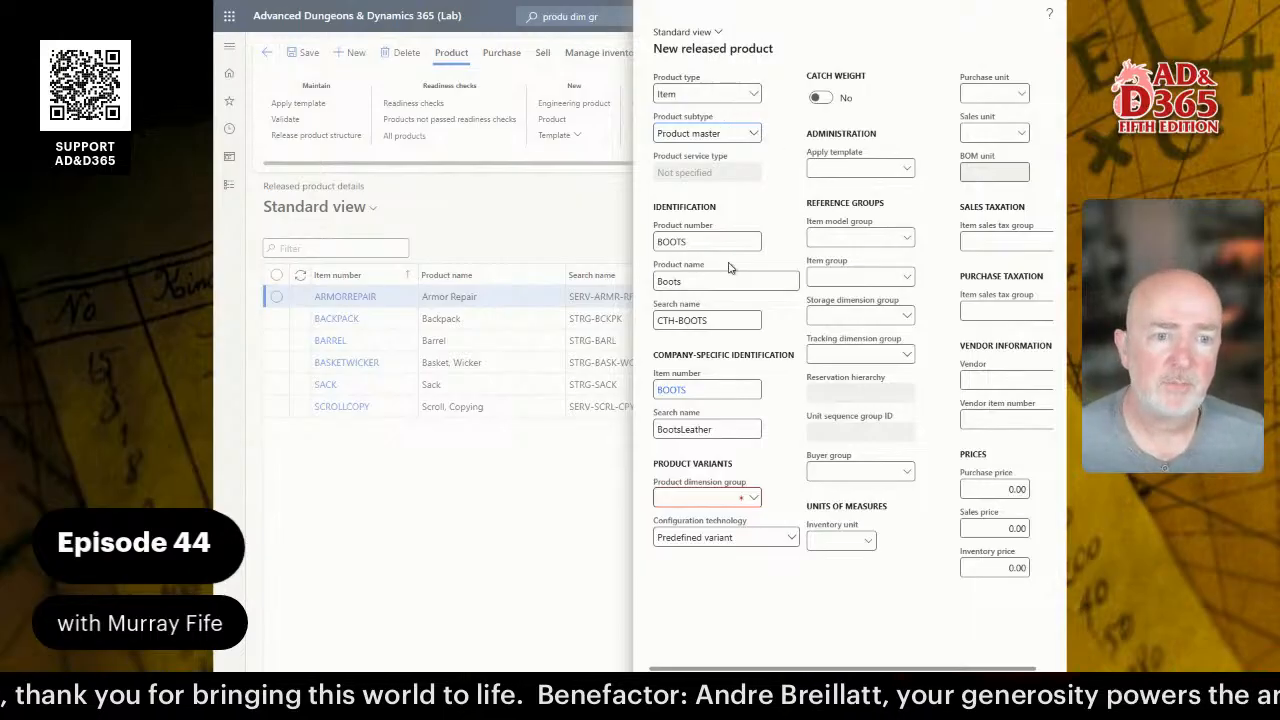
- Copy the search name CTH-BOOTS into the company-specific search name
left_click_drag(725, 320, 603, 323)
key("ctrl+c")
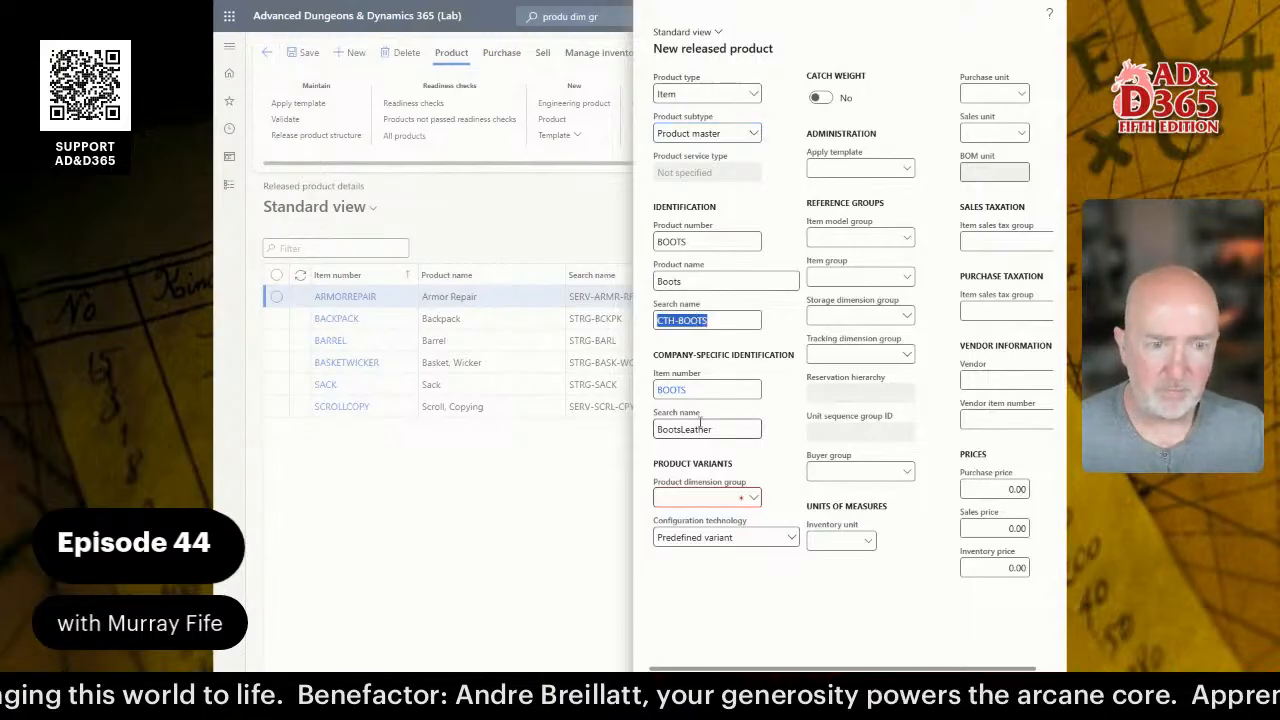
left_click(700, 429)
key("ctrl+a")
key("ctrl+v")
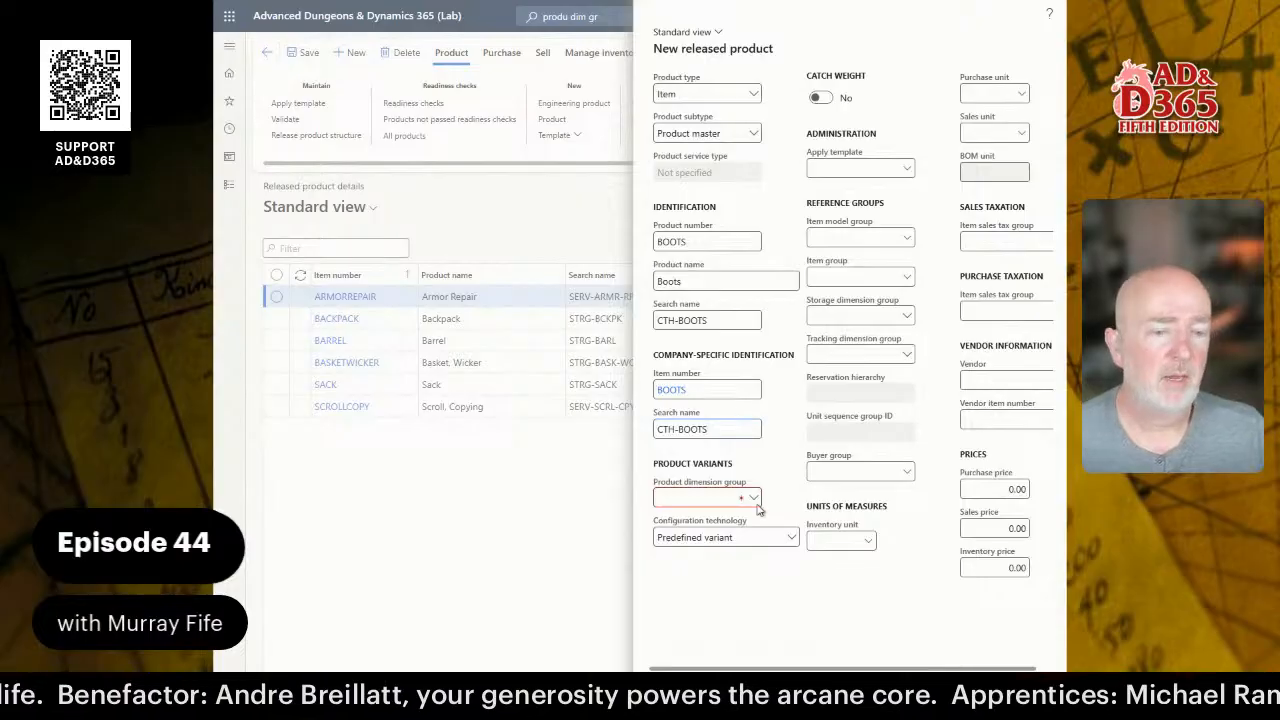
- Set the product dimension group to SIZE and keep Predefined variant as the configuration technology
left_click(692, 492)
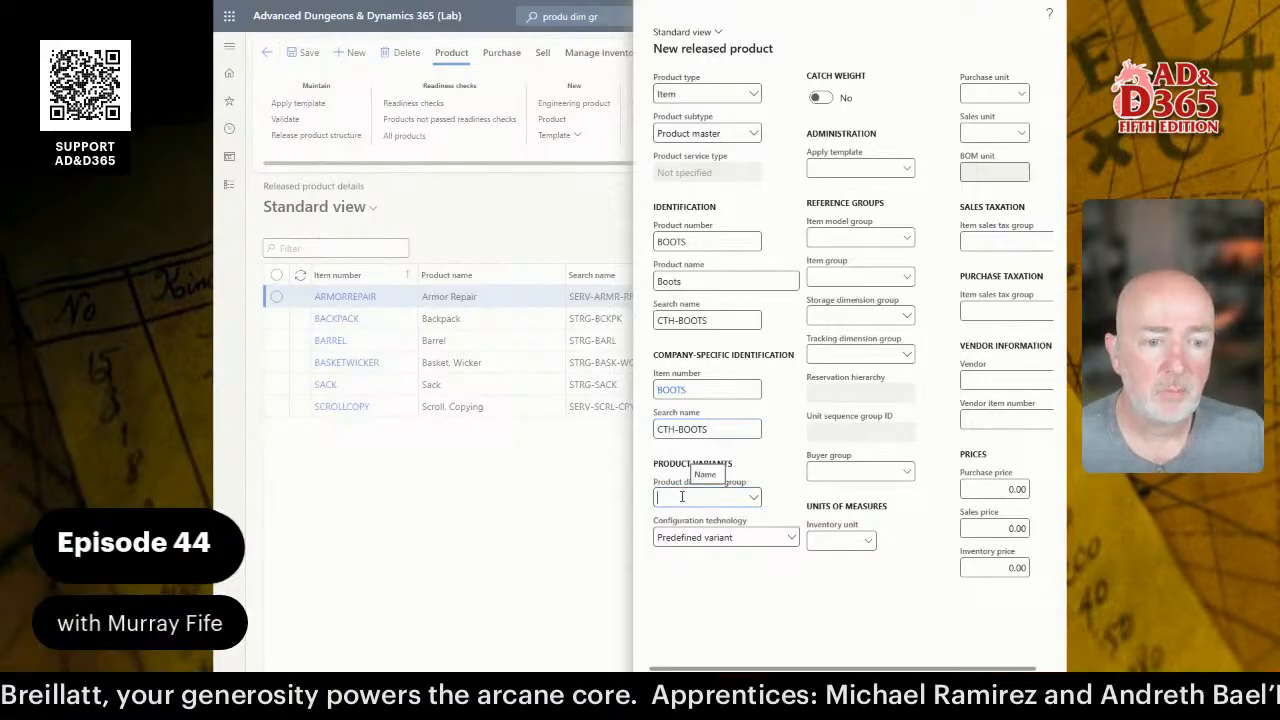
left_click(755, 499)
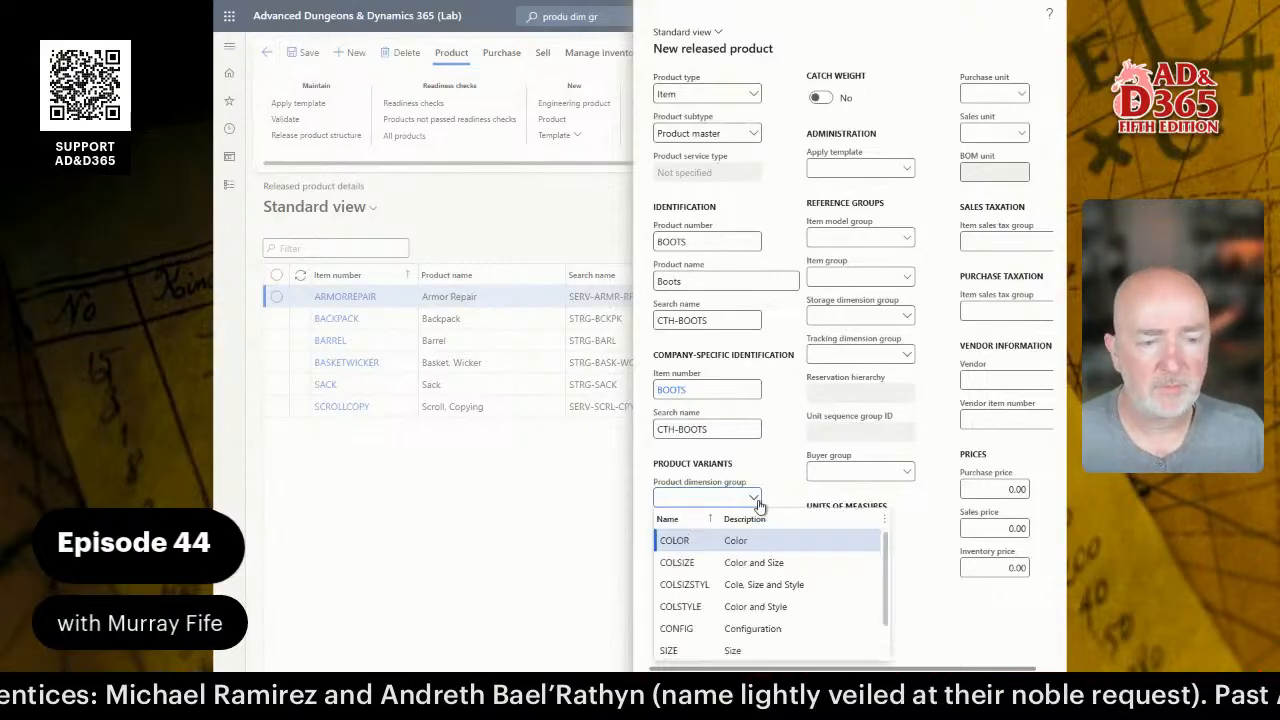
left_click(737, 650)
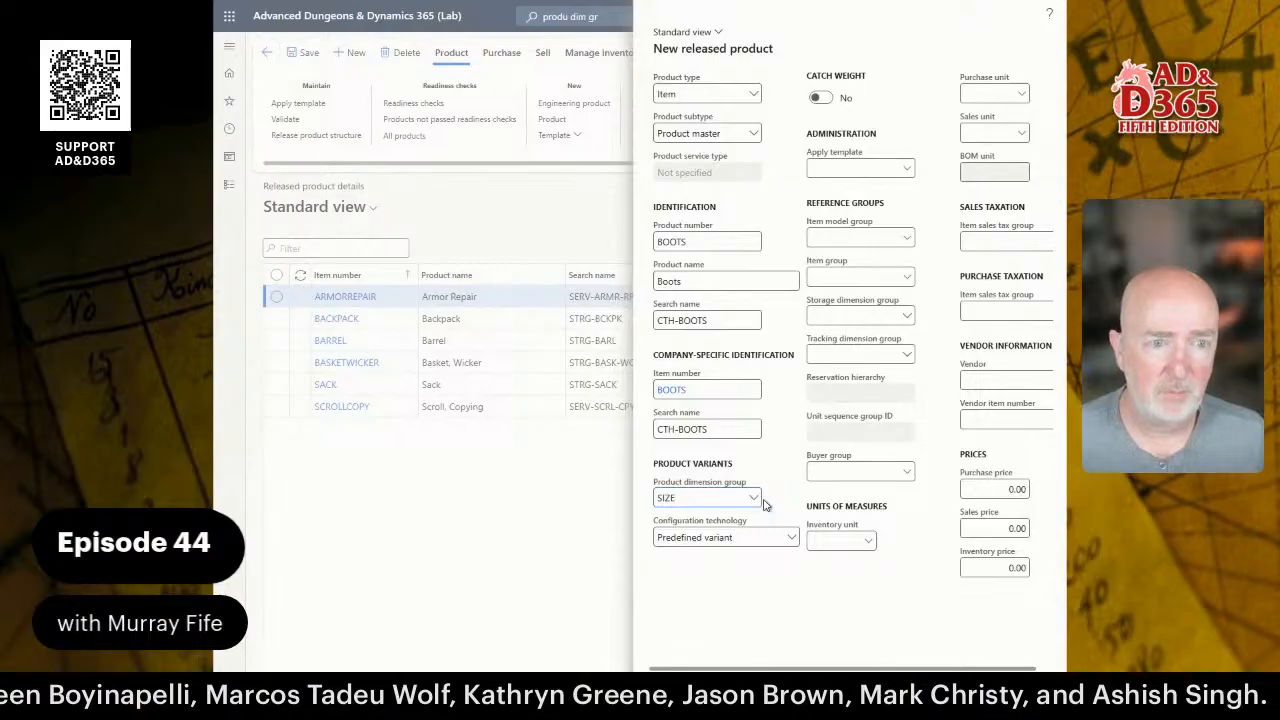
left_click(791, 540)
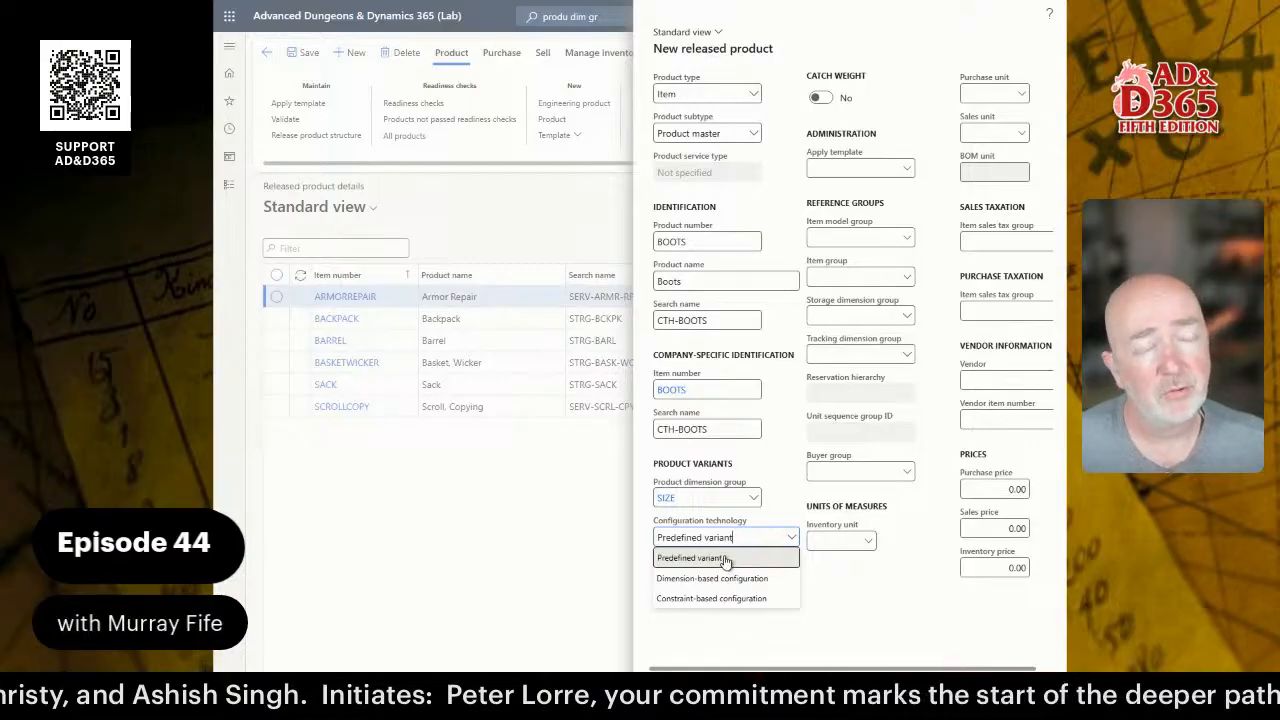
left_click(749, 541)
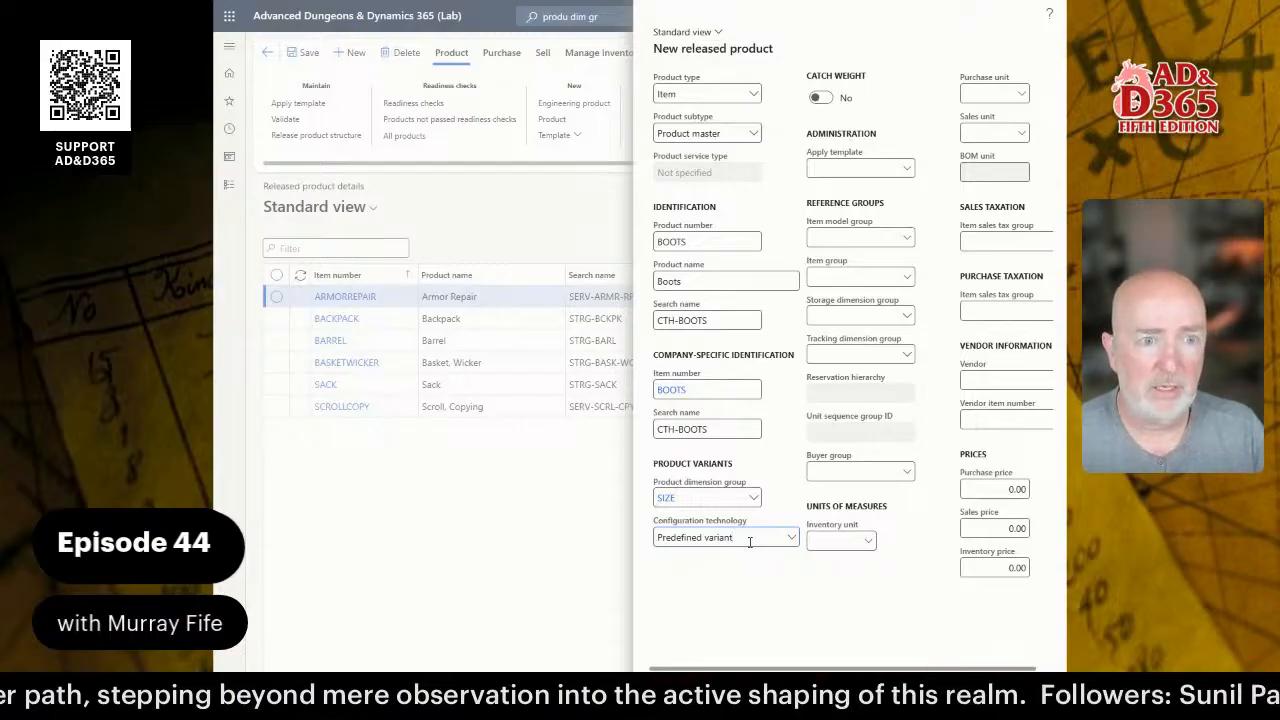
- Check the available choices for the item model group and the item group
left_click(907, 240)
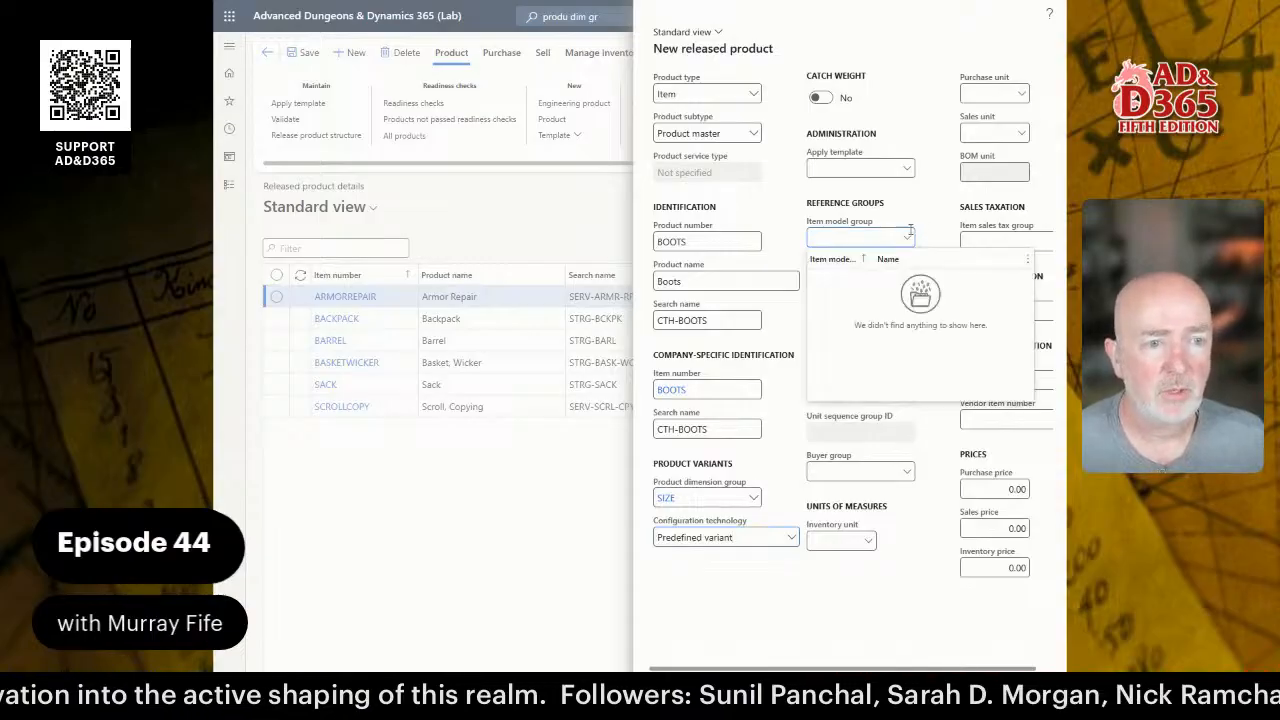
left_click(914, 214)
left_click(907, 280)
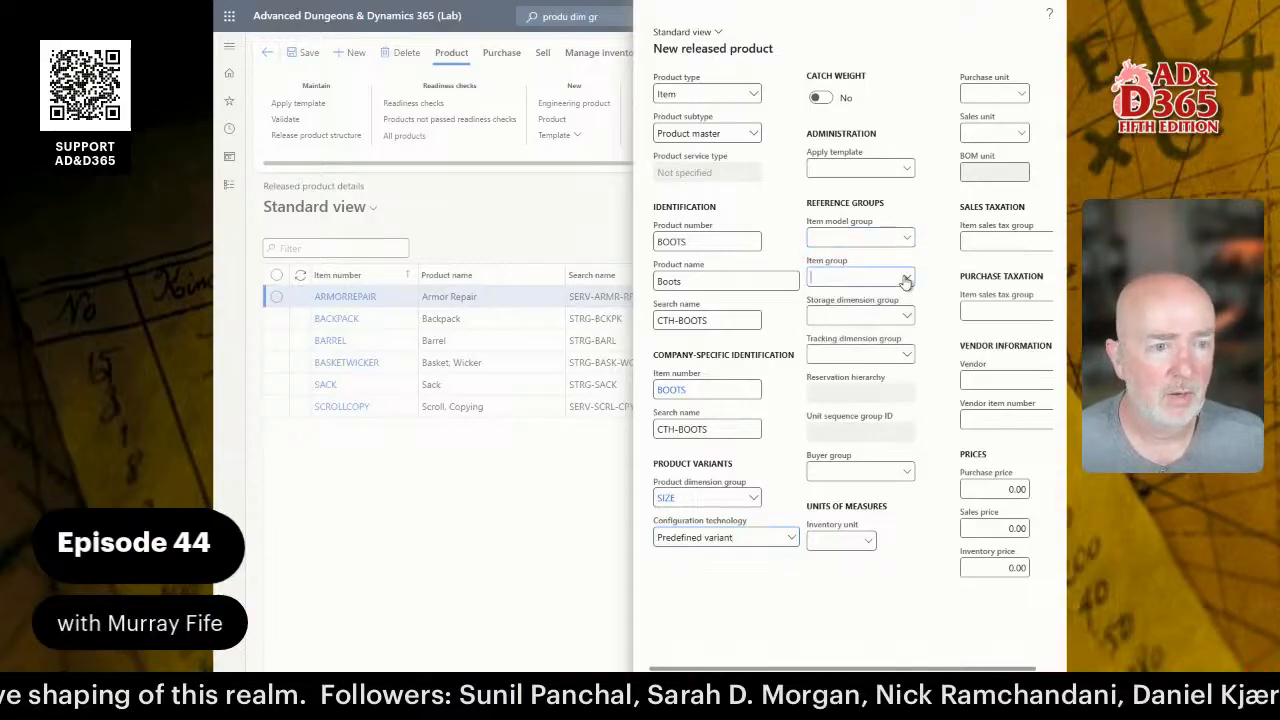
left_click(907, 280)
- Assign storage dimension group LOC and tracking dimension group NONE, and check the buyer group choices
left_click(907, 316)
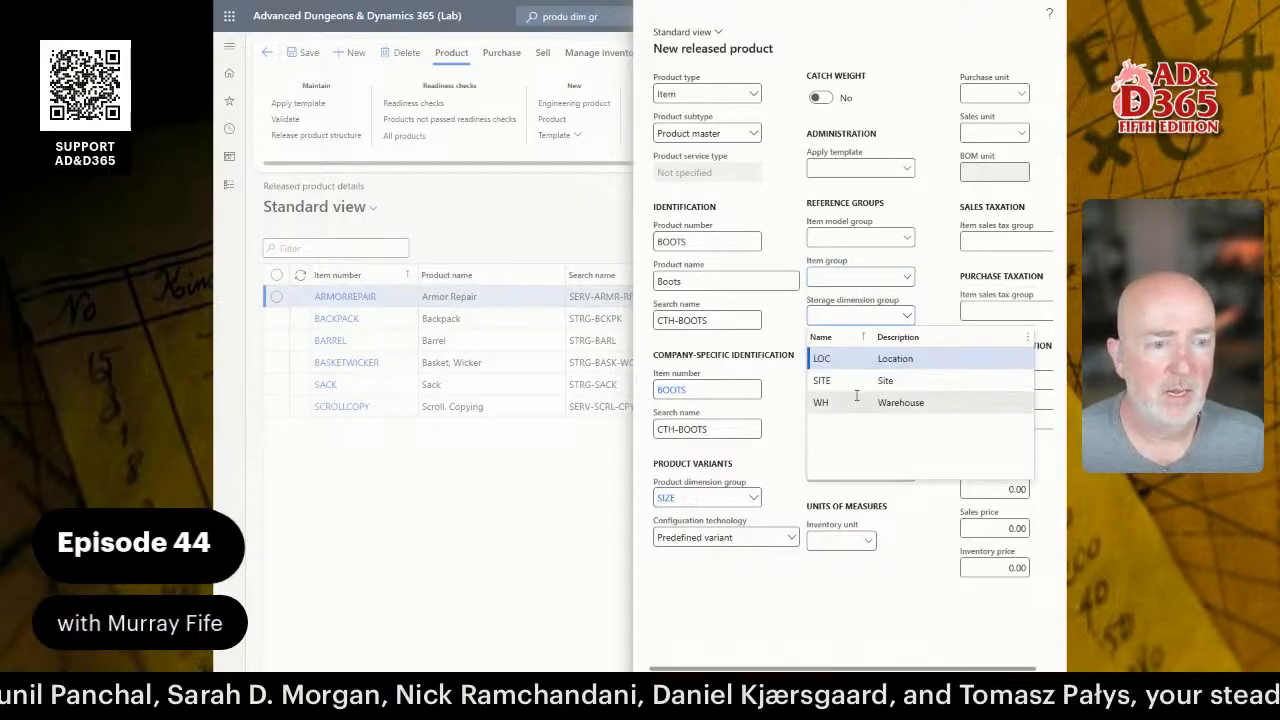
left_click(847, 358)
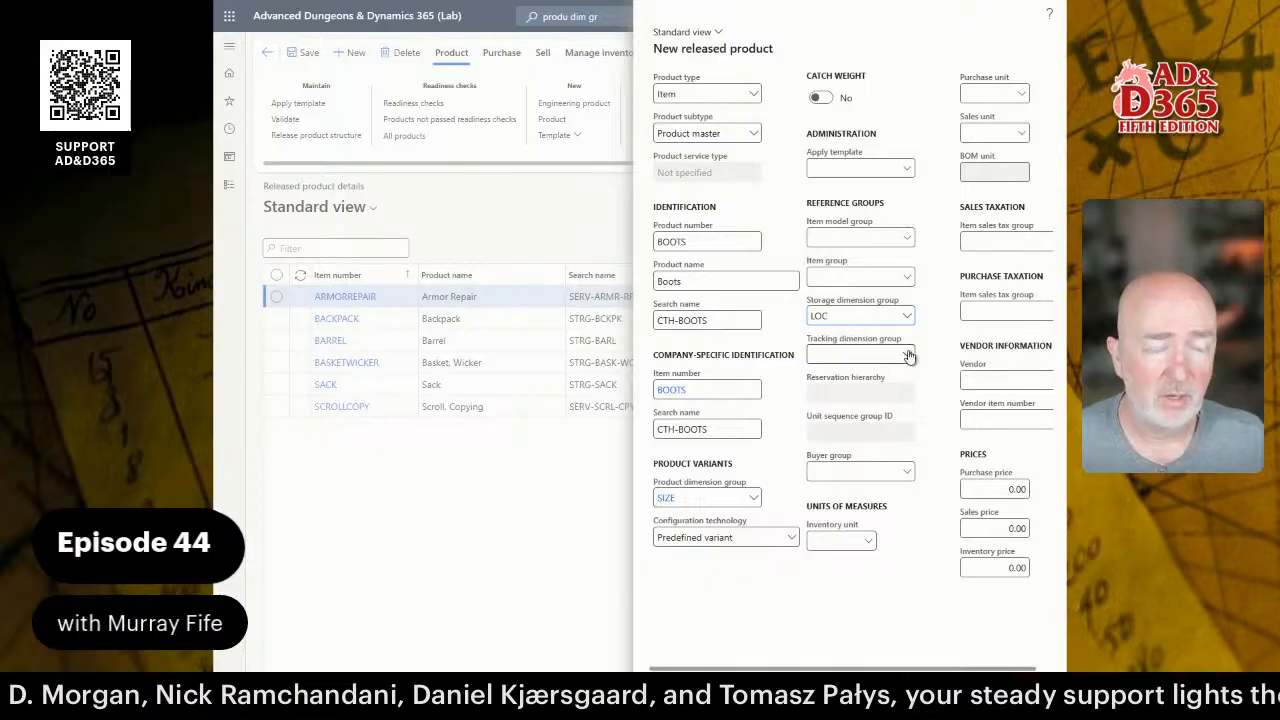
left_click(907, 354)
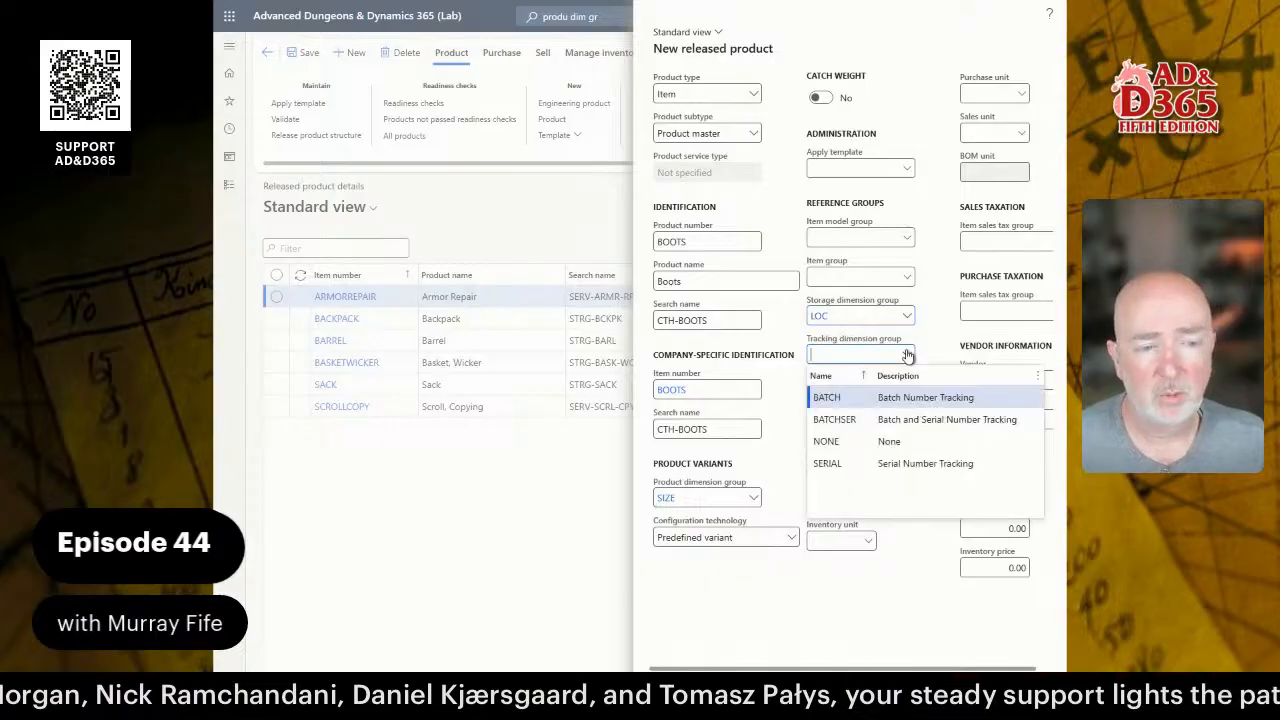
left_click(852, 440)
left_click(907, 472)
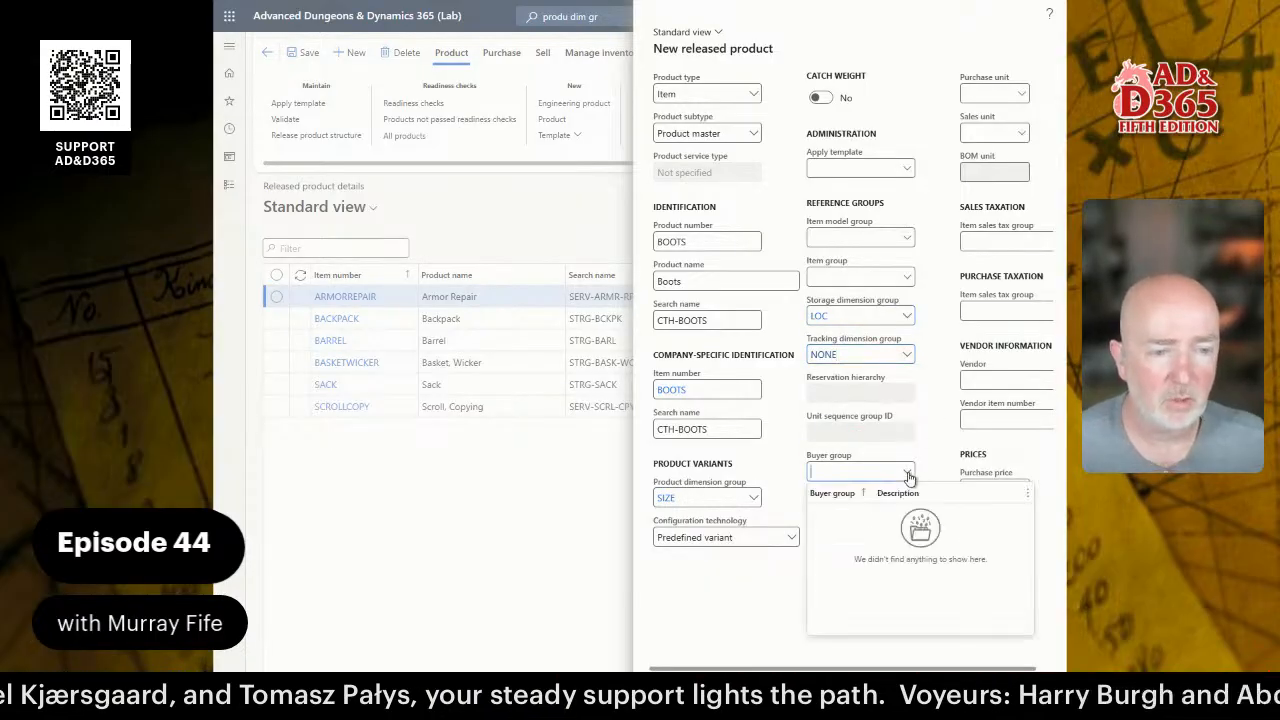
left_click(909, 476)
left_click(843, 541)
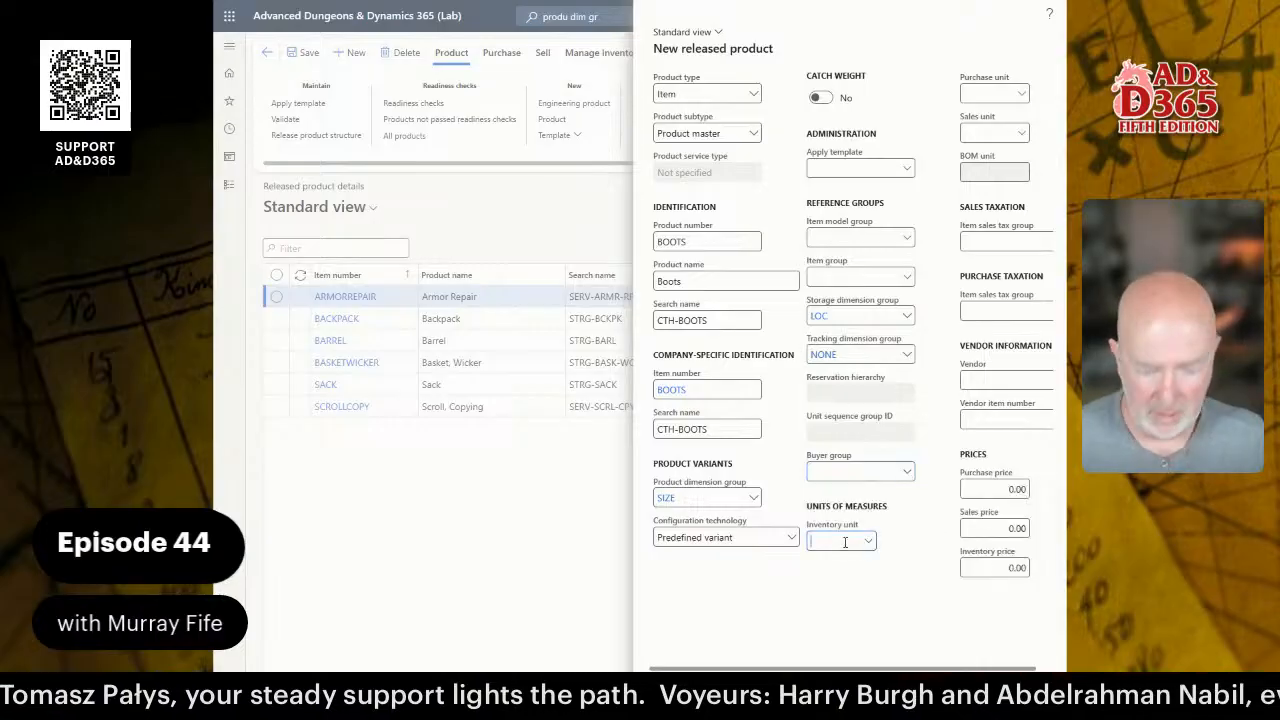
type("ea")
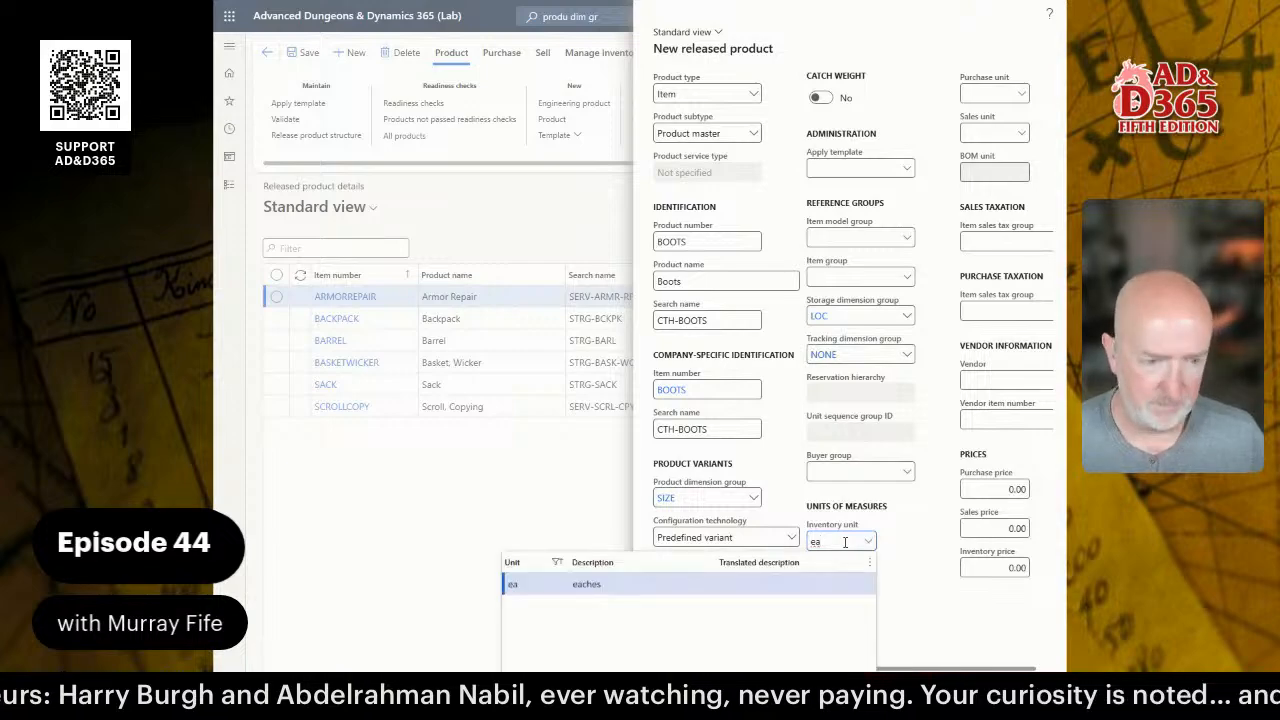
key("BackSpace")
key("BackSpace")
right_click(867, 545)
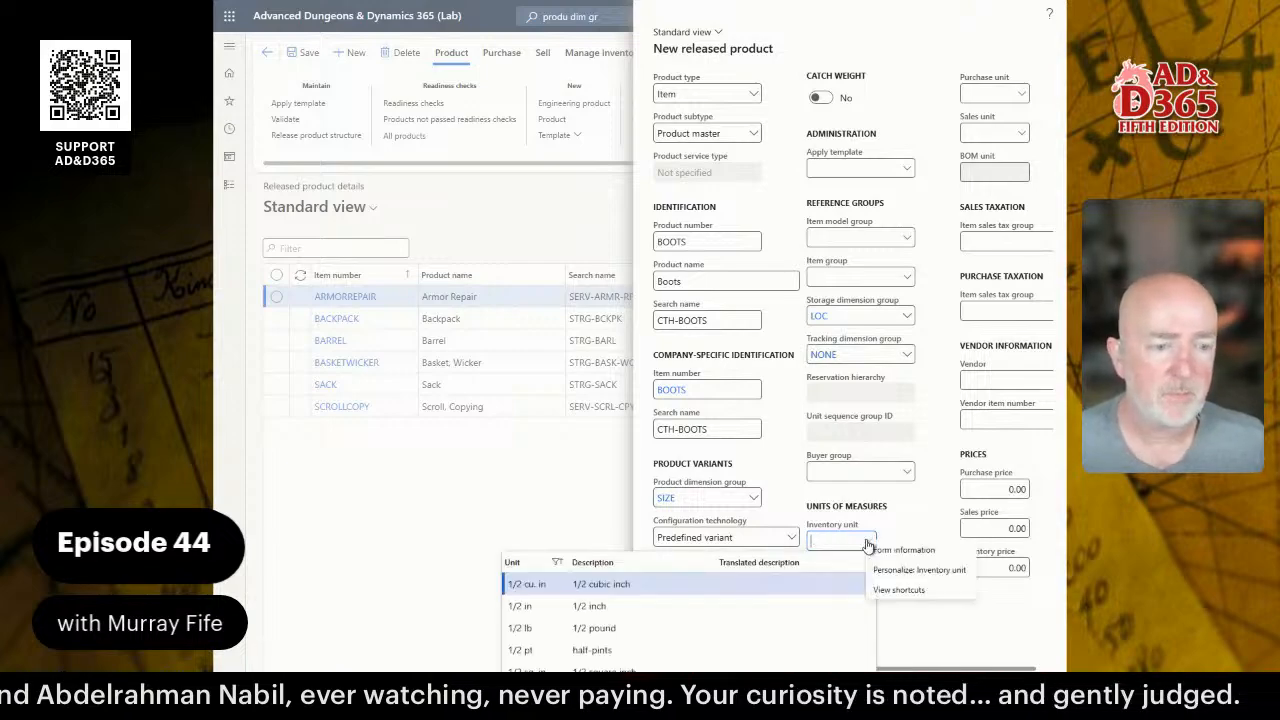
left_click(845, 545)
type("pa")
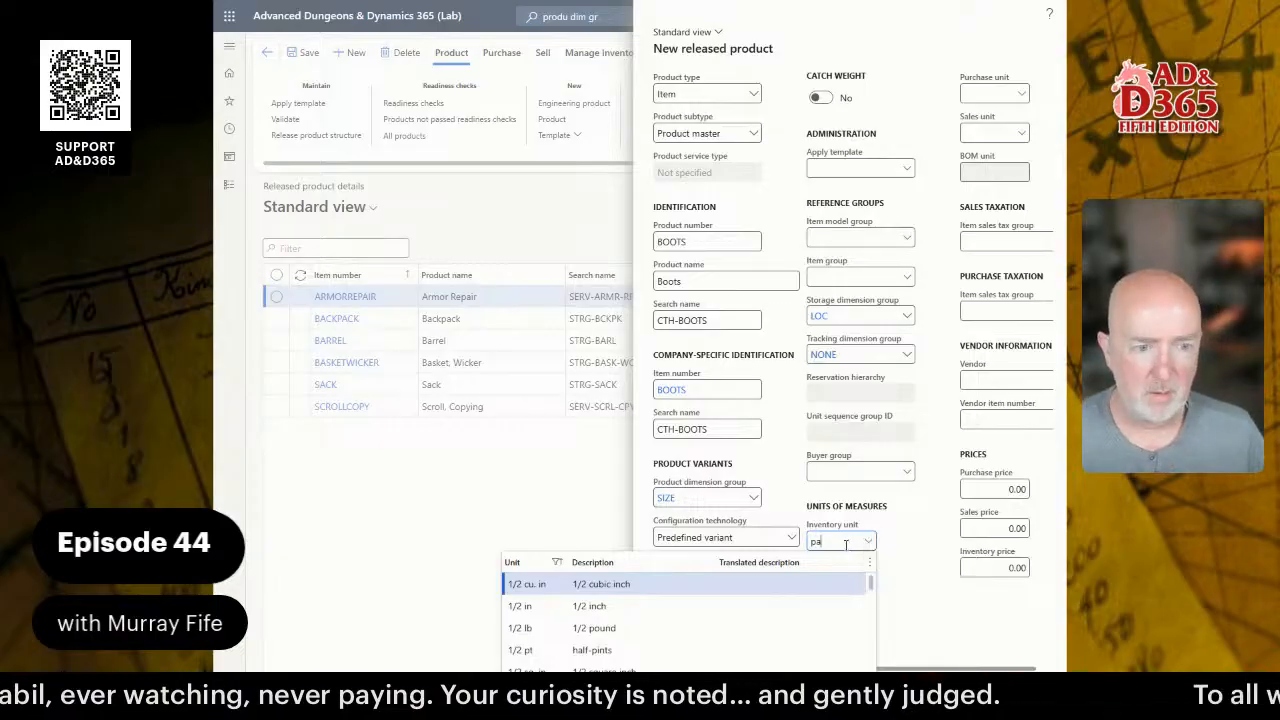
key("BackSpace")
key("BackSpace")
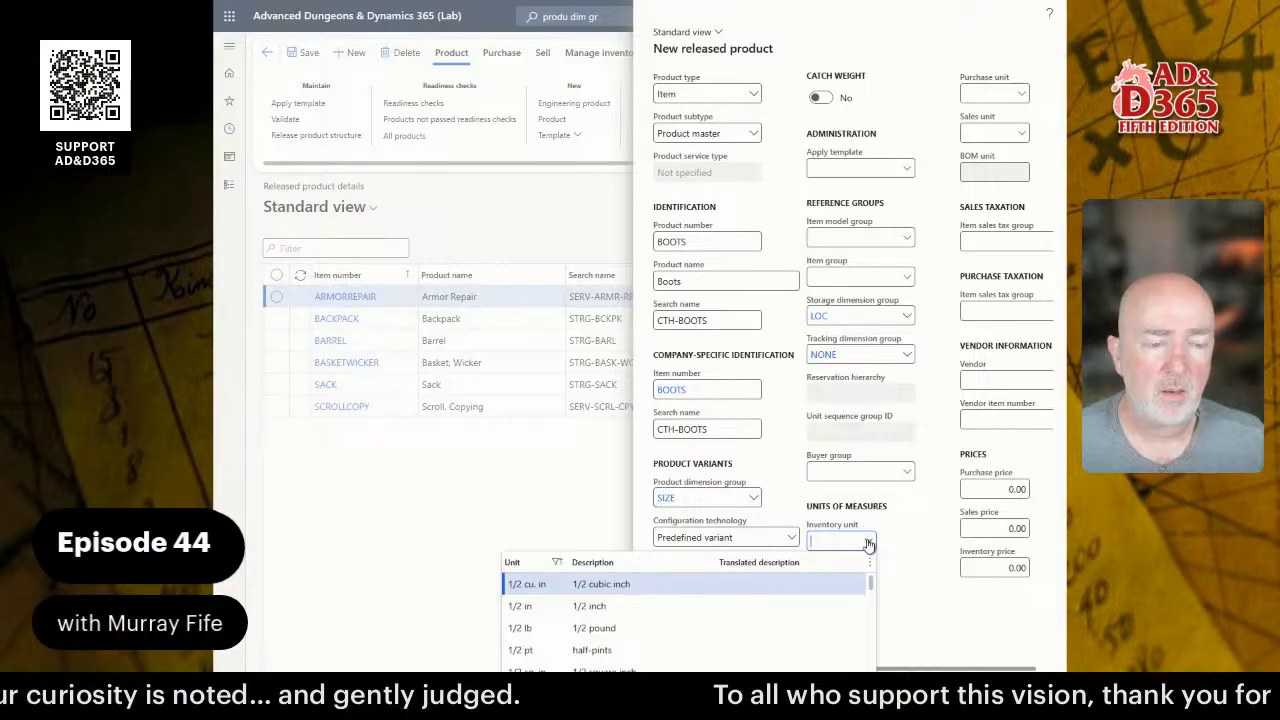
- Set the inventory unit, purchase unit and sales unit of the product to ea
type("ea")
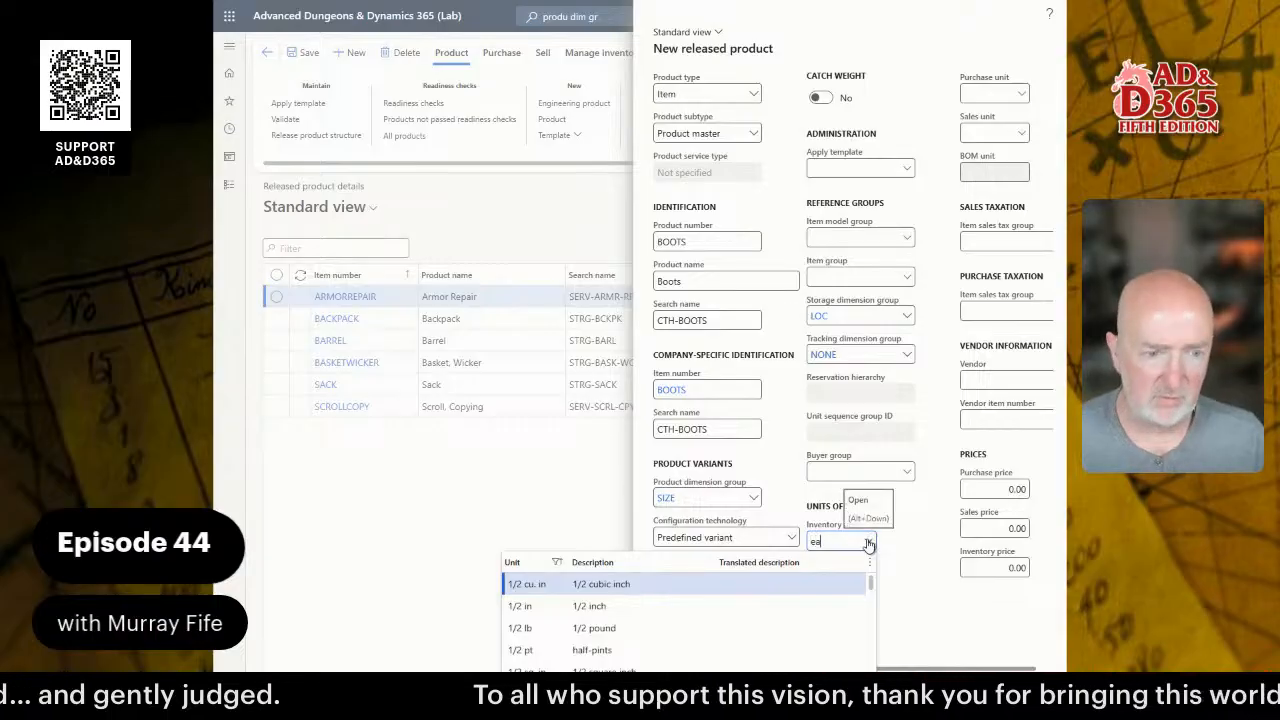
left_click(730, 579)
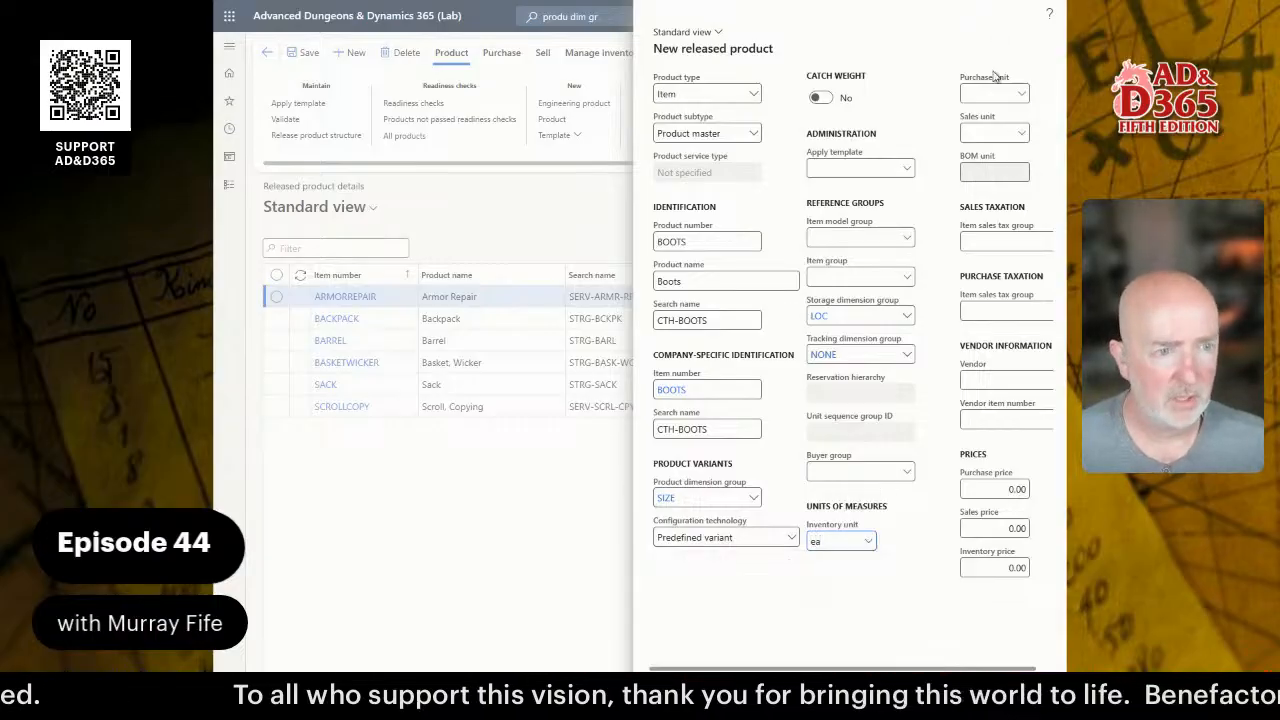
left_click(989, 96)
type("ea")
key("Tab")
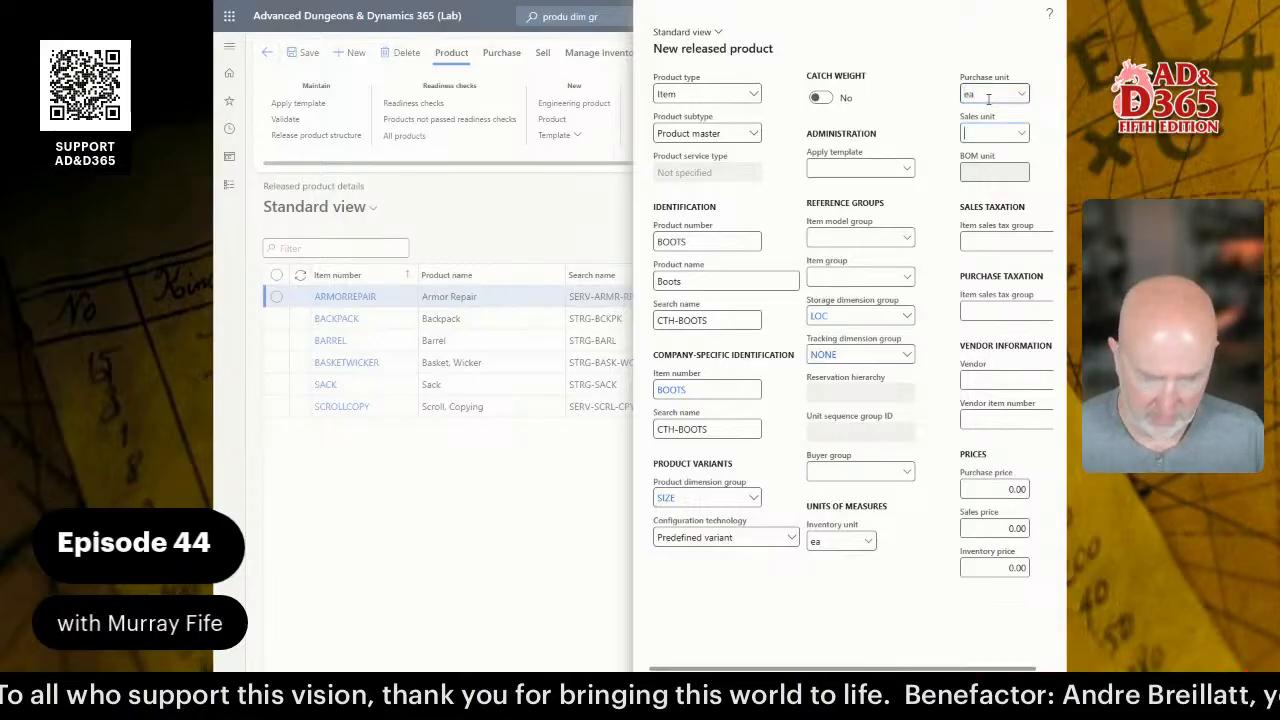
type("ea")
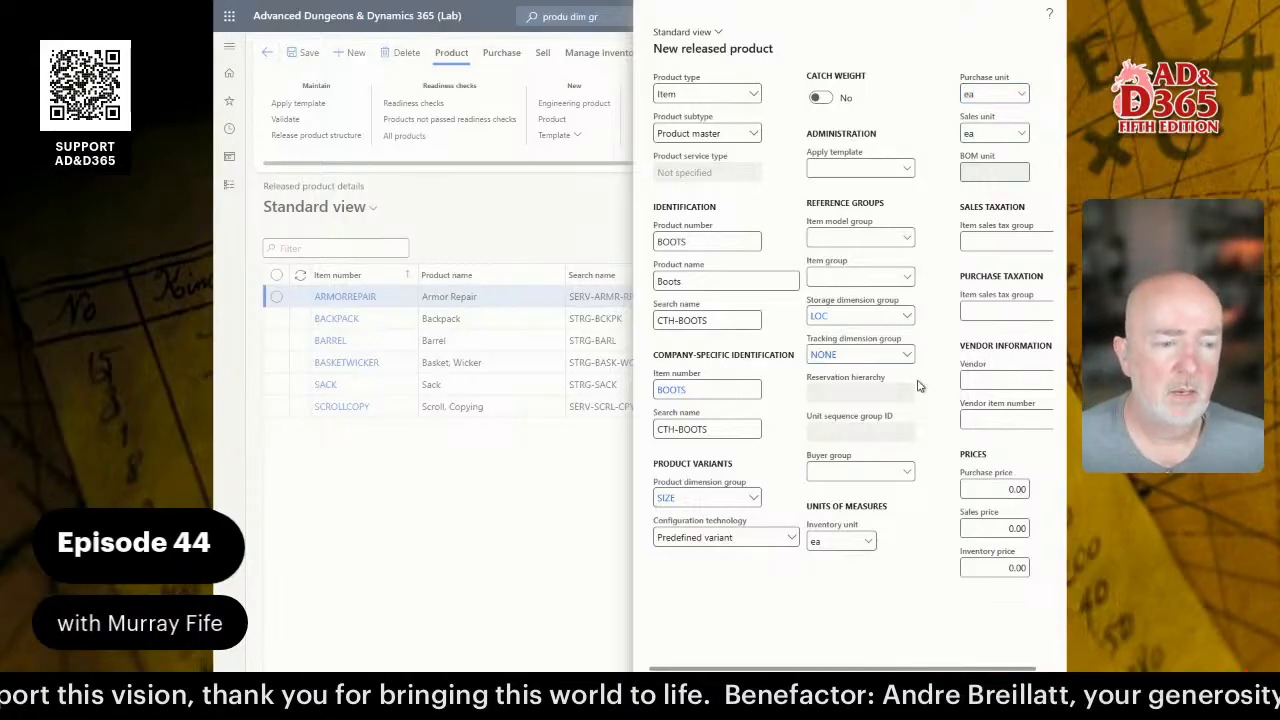
right_click(866, 541)
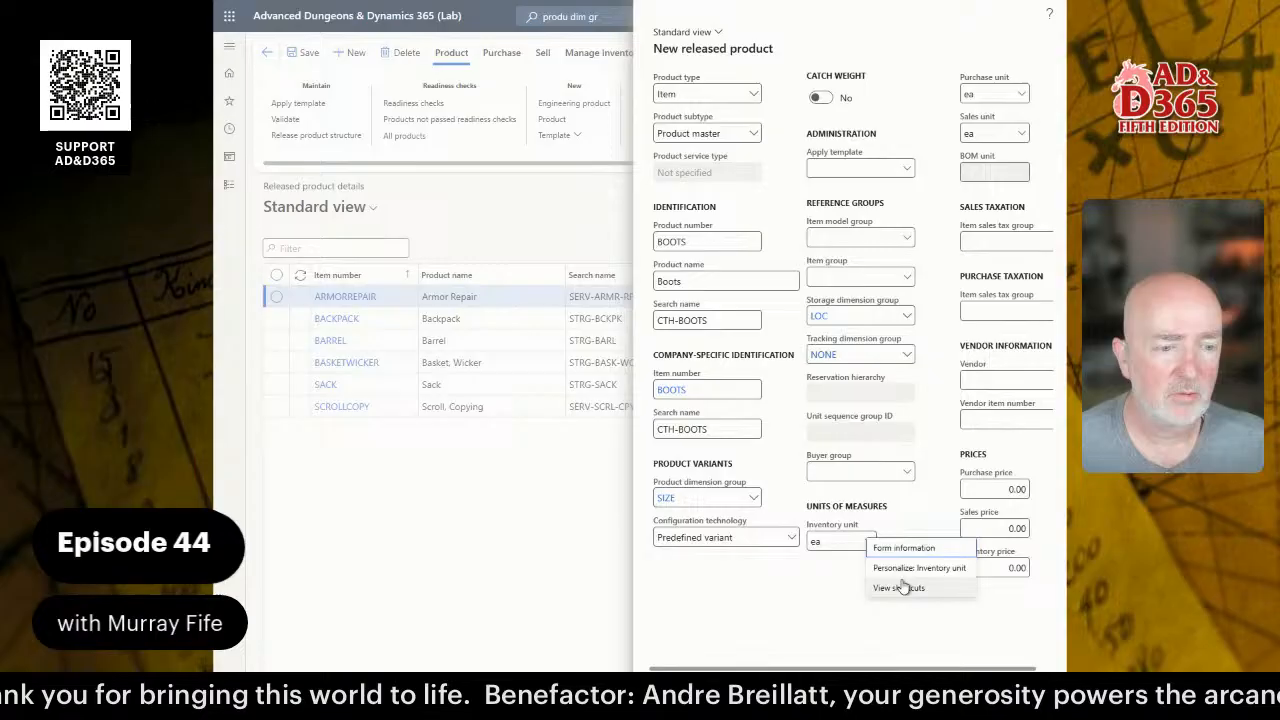
left_click(902, 514)
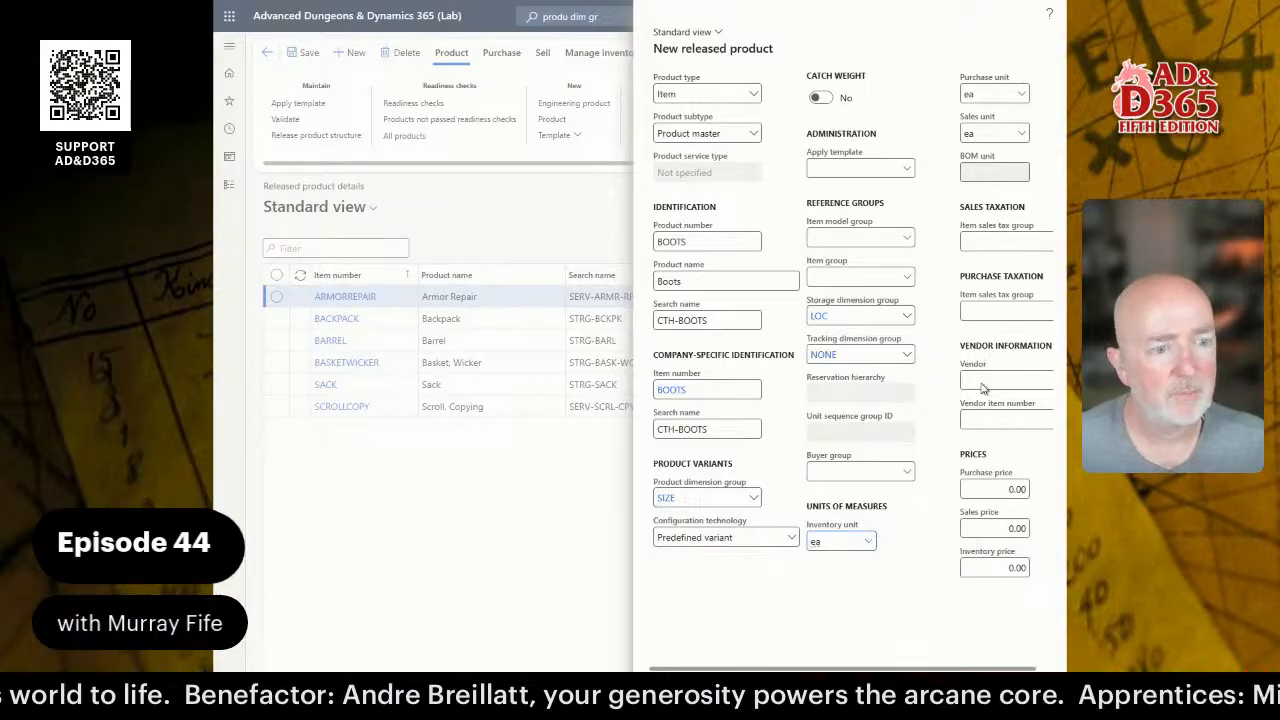
- Enter a sales price of 32 for the new Boots product
left_click(1005, 490)
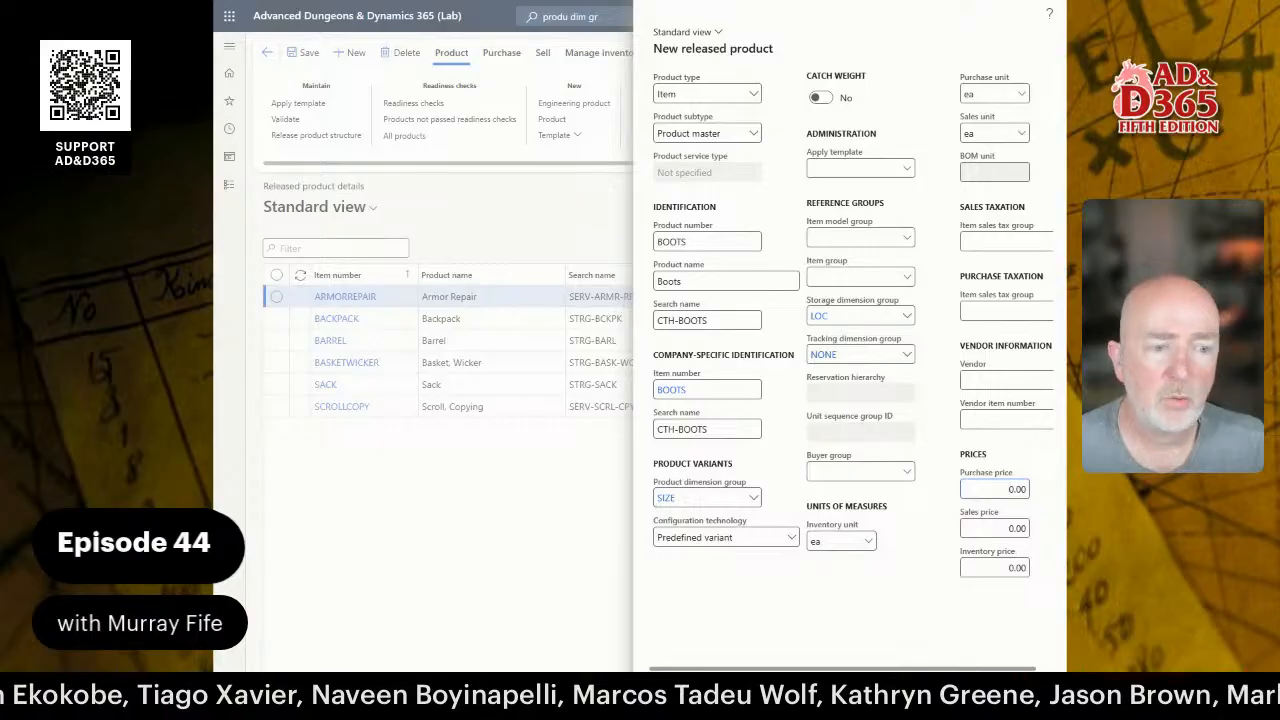
left_click_drag(996, 488, 1033, 489)
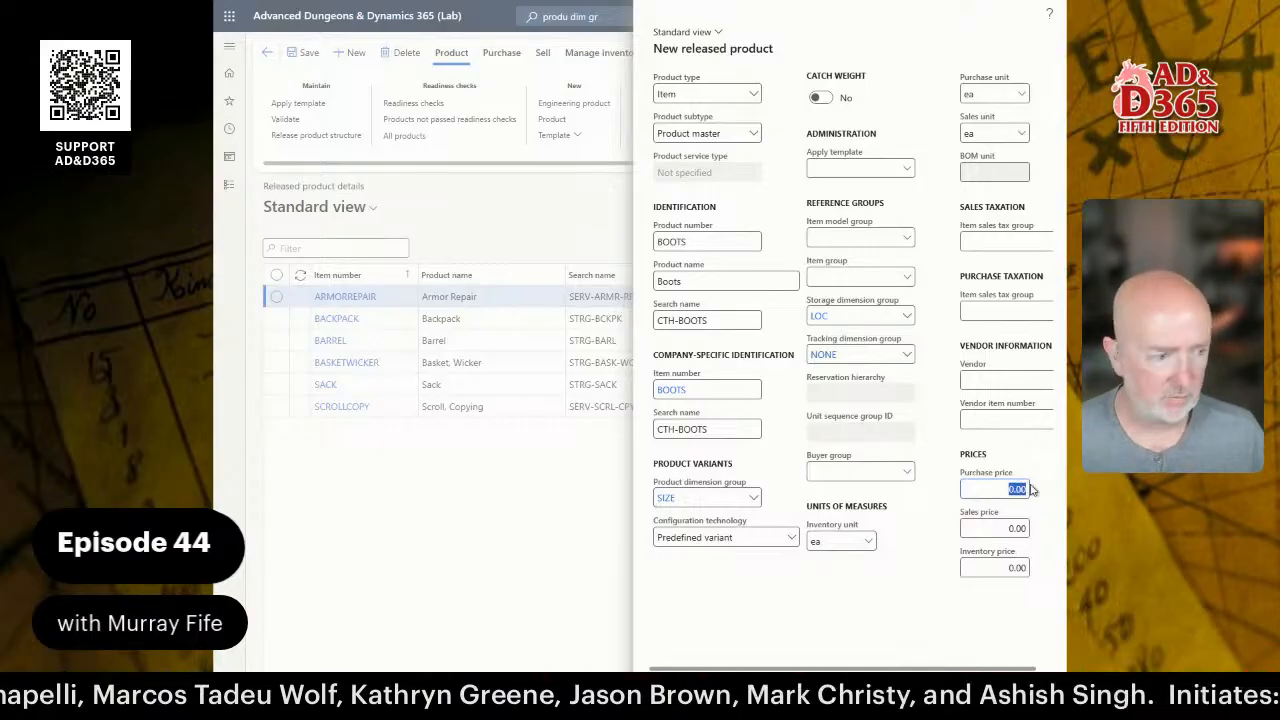
key("Tab")
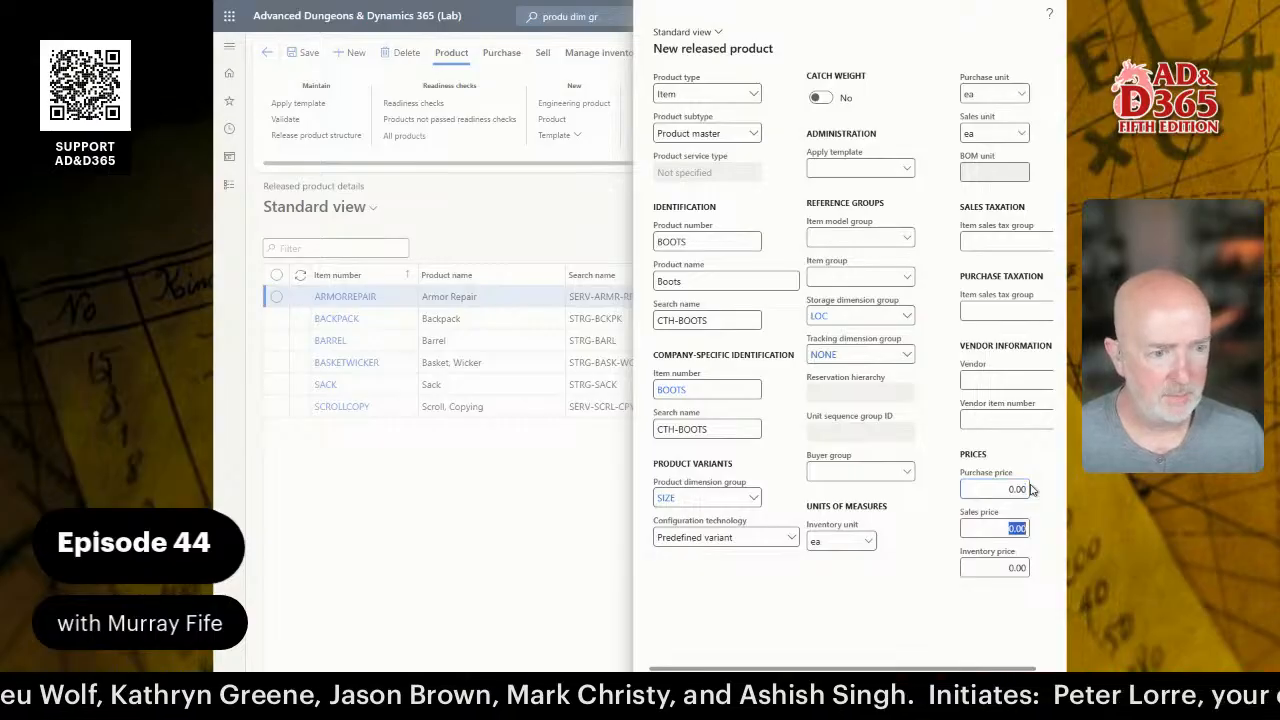
type("24")
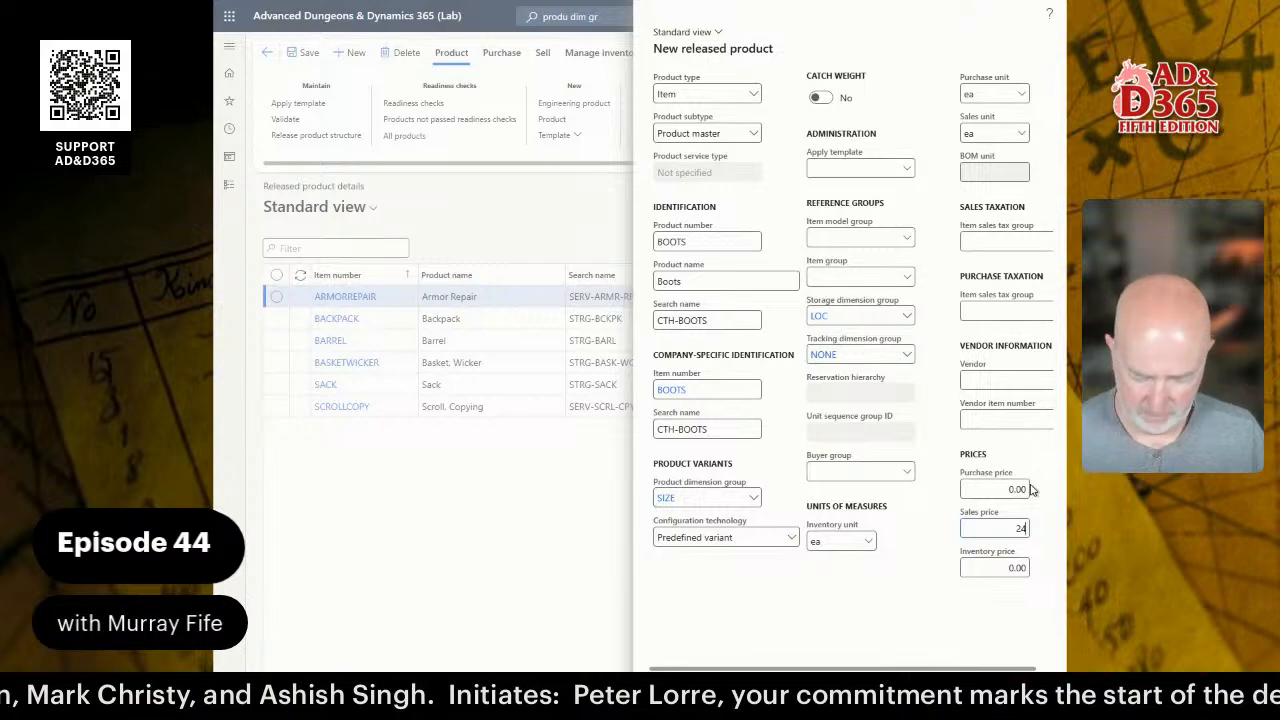
key("BackSpace")
key("BackSpace")
type("3")
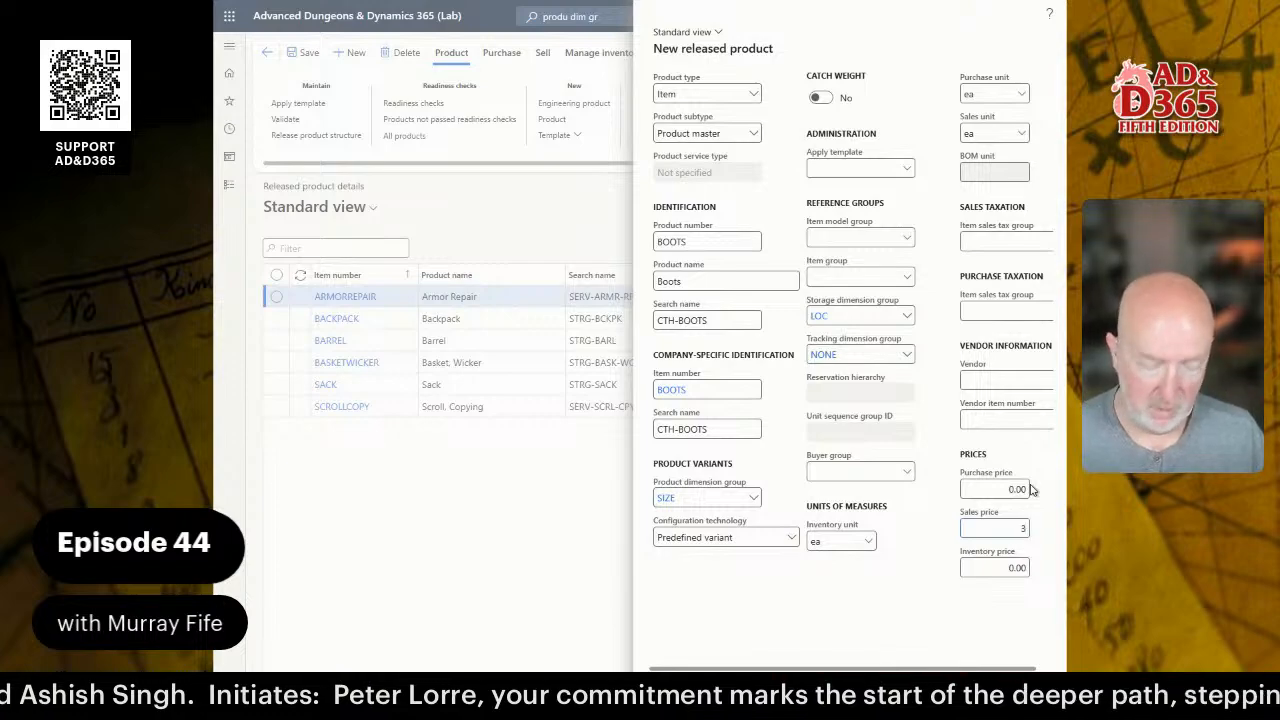
type("2")
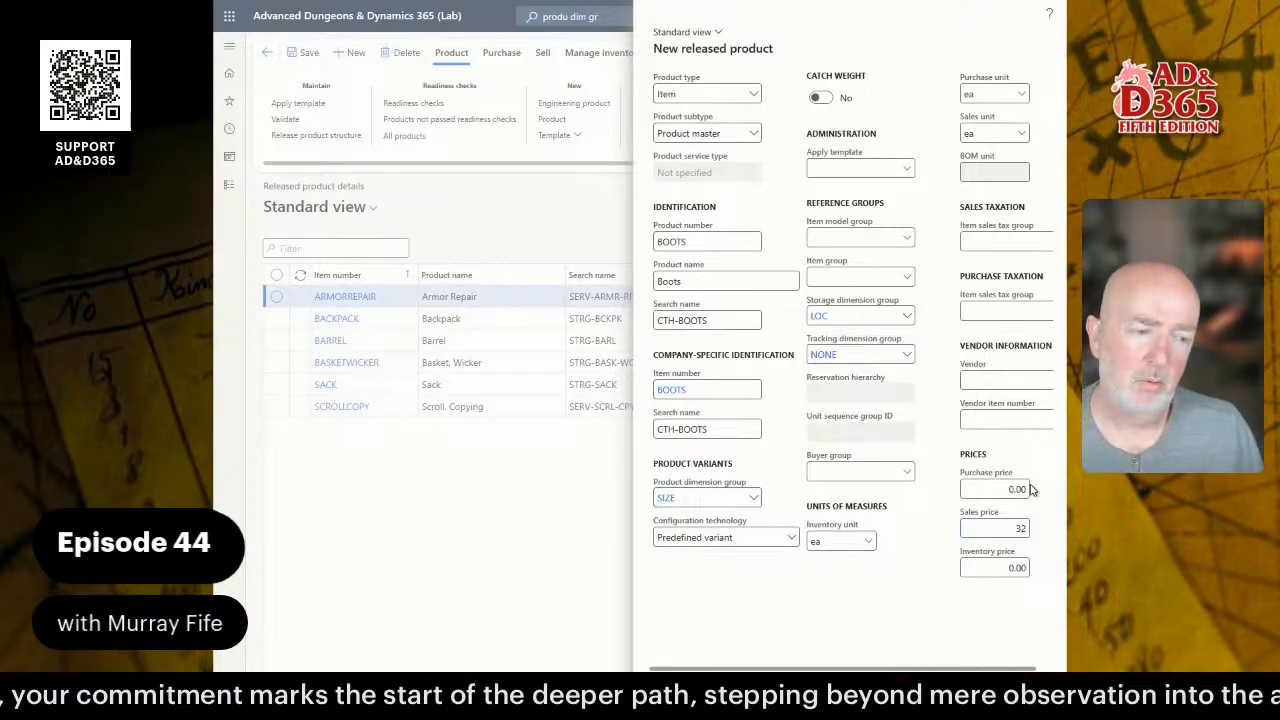
- Set the sales price to 24 and both the purchase price and inventory price to 18, and create the released product
left_click(1030, 489)
key("Tab")
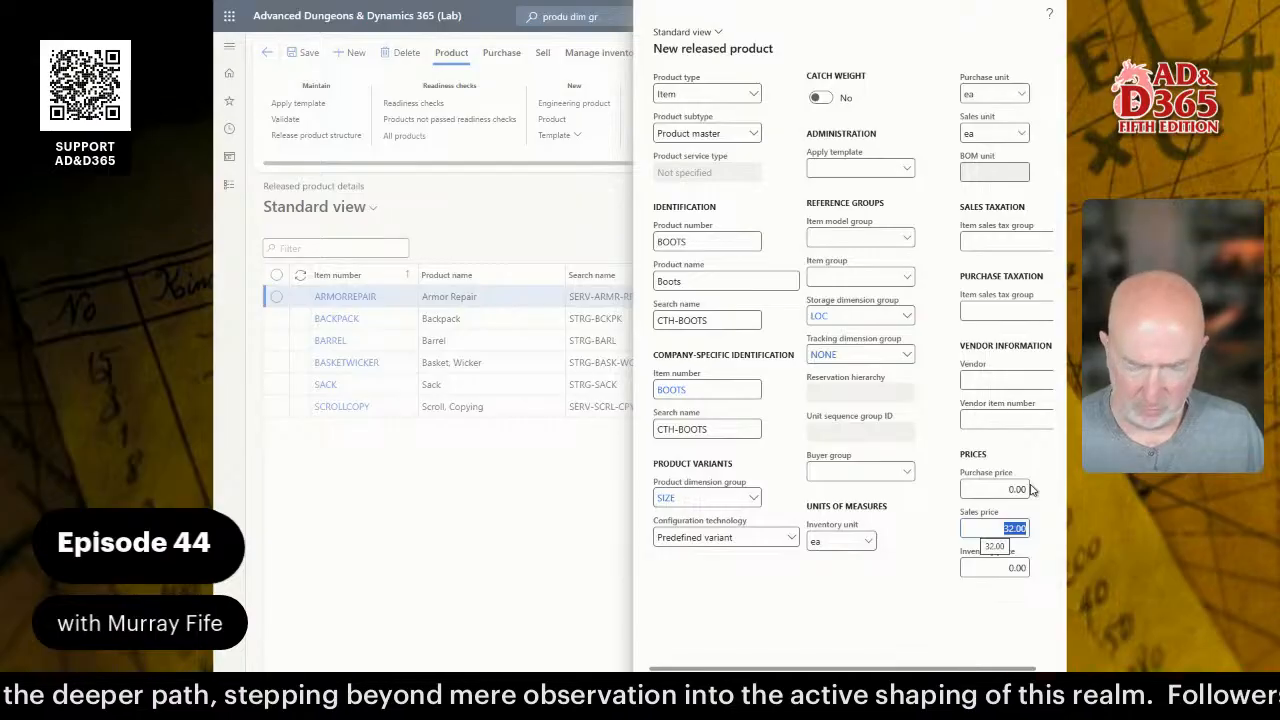
type("24")
left_click(1030, 489)
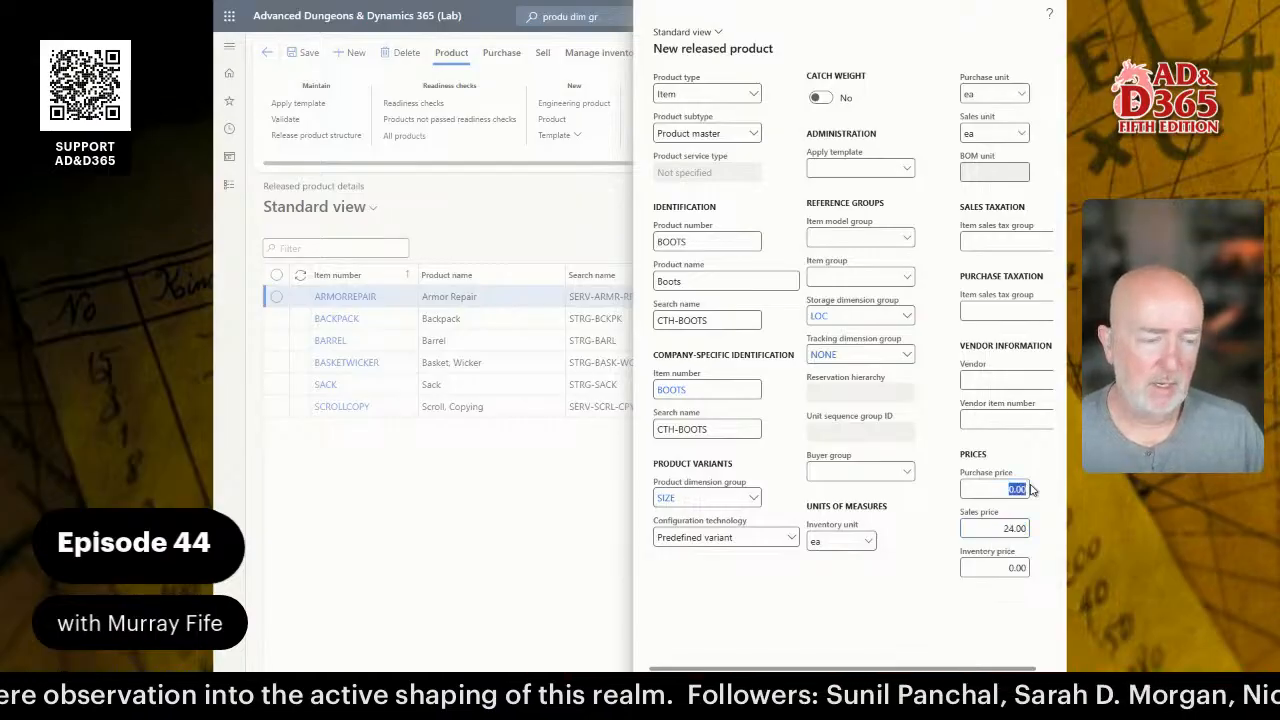
type("18")
key("Tab")
key("Tab")
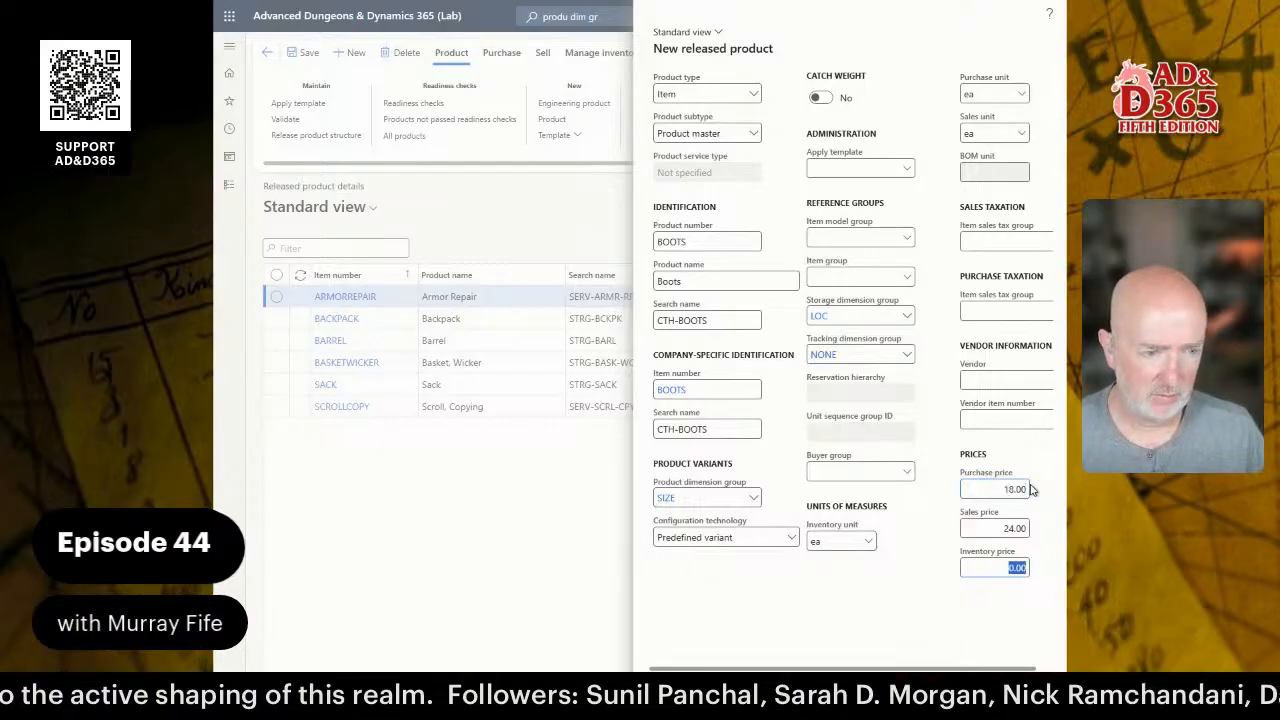
type("18")
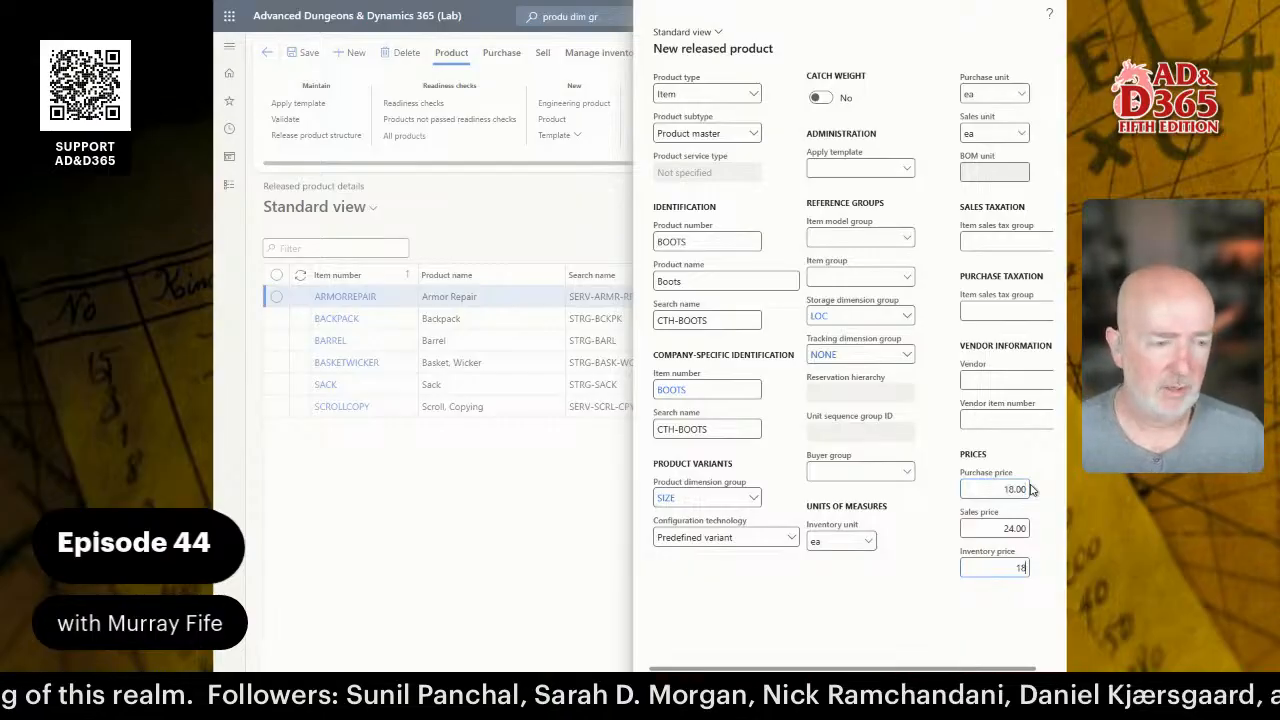
left_click(984, 688)
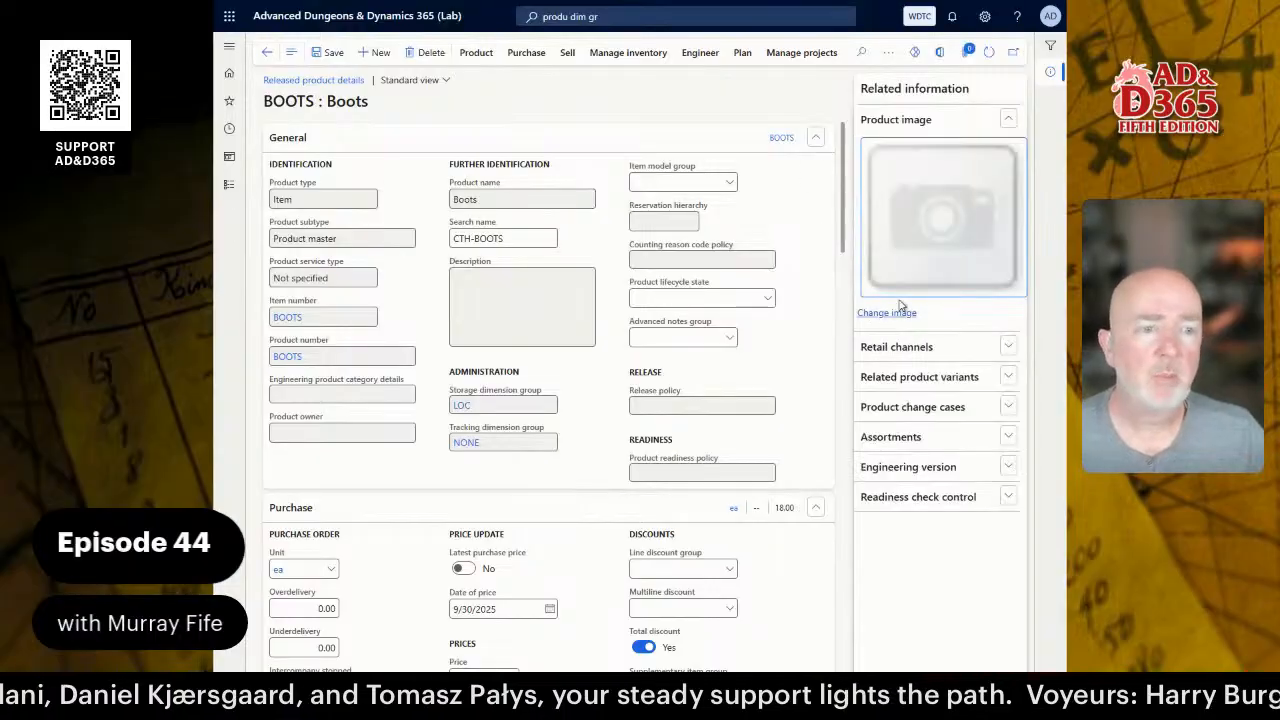
- Paste the copied boots illustration into the Pictures folder and upload it as the image of the Boots product
left_click(887, 313)
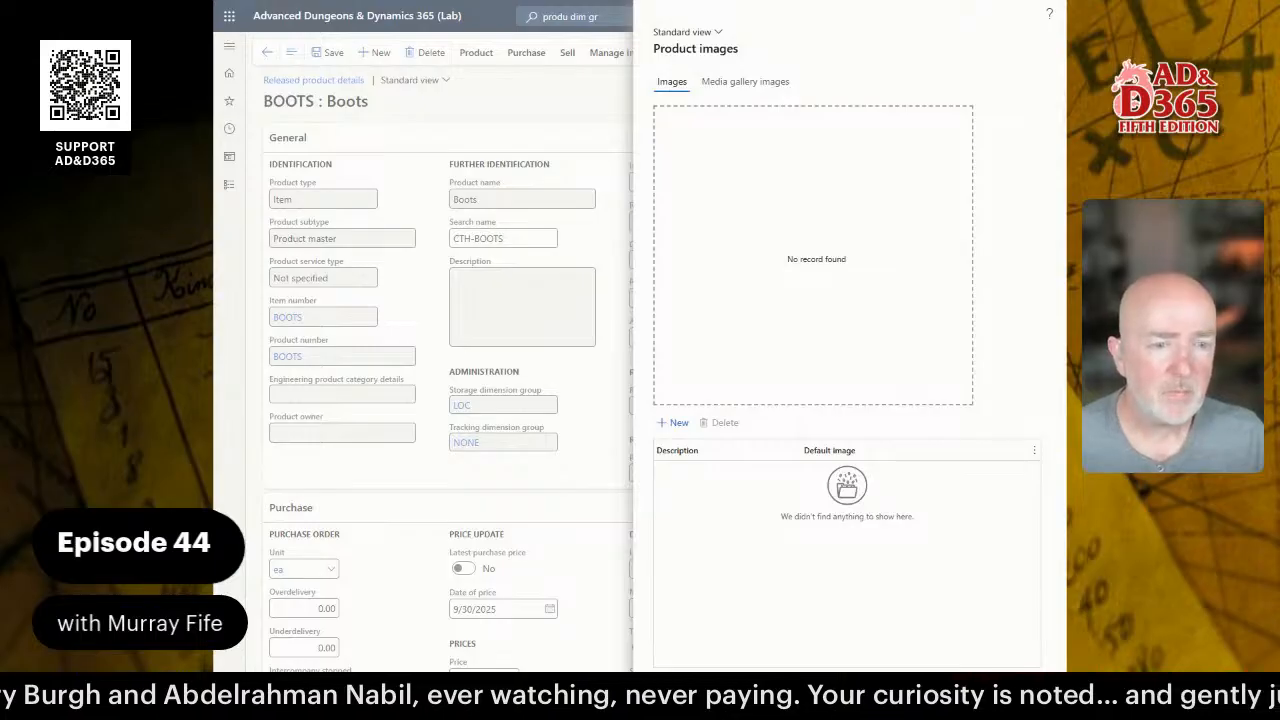
left_click(676, 423)
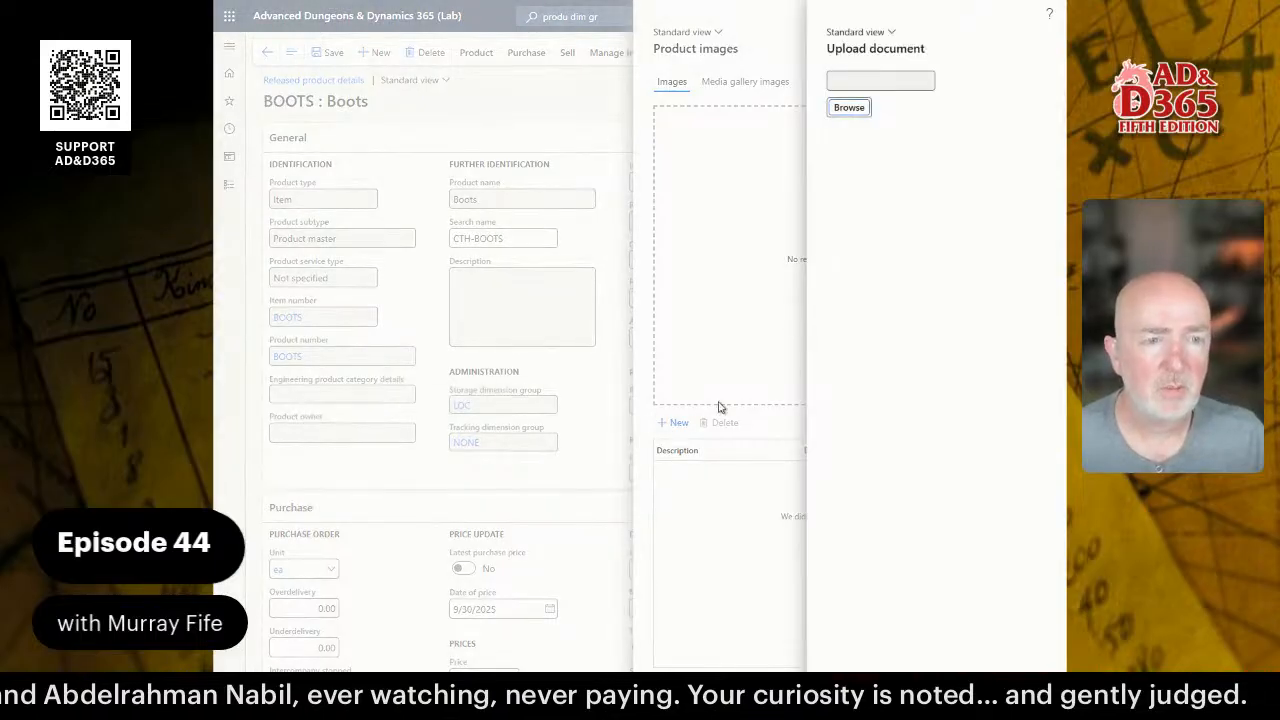
left_click(848, 108)
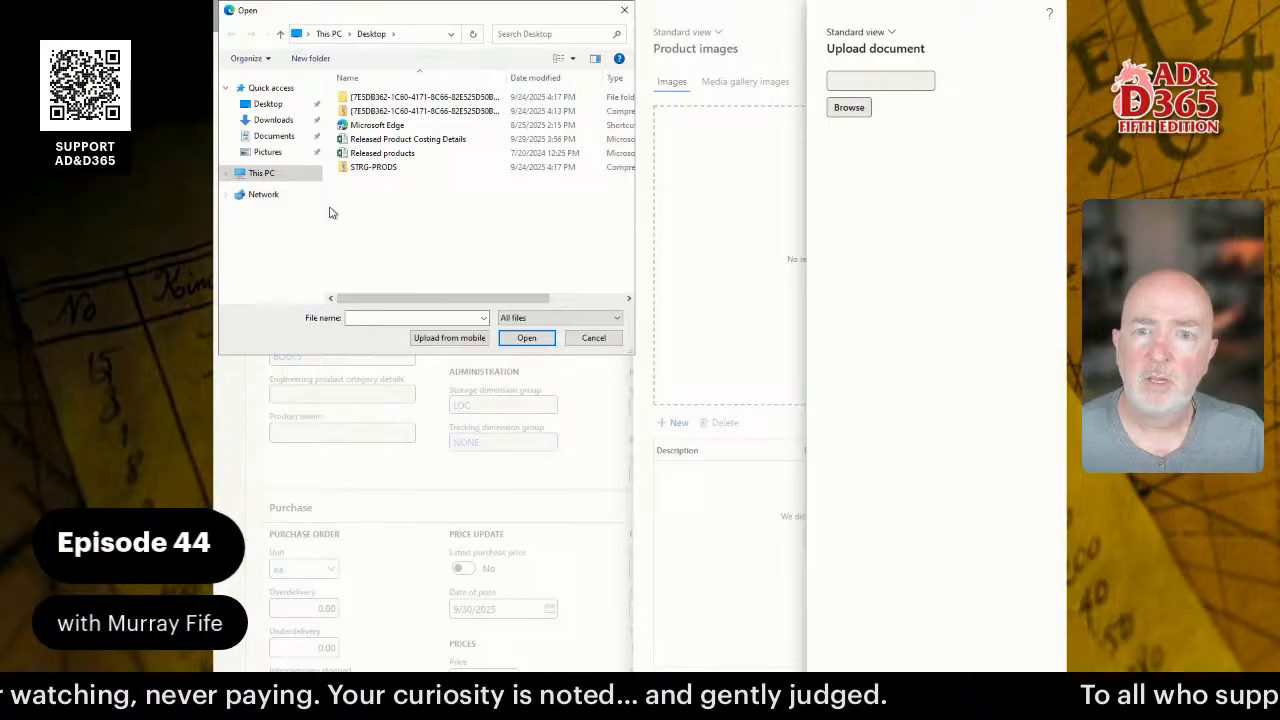
left_click(272, 152)
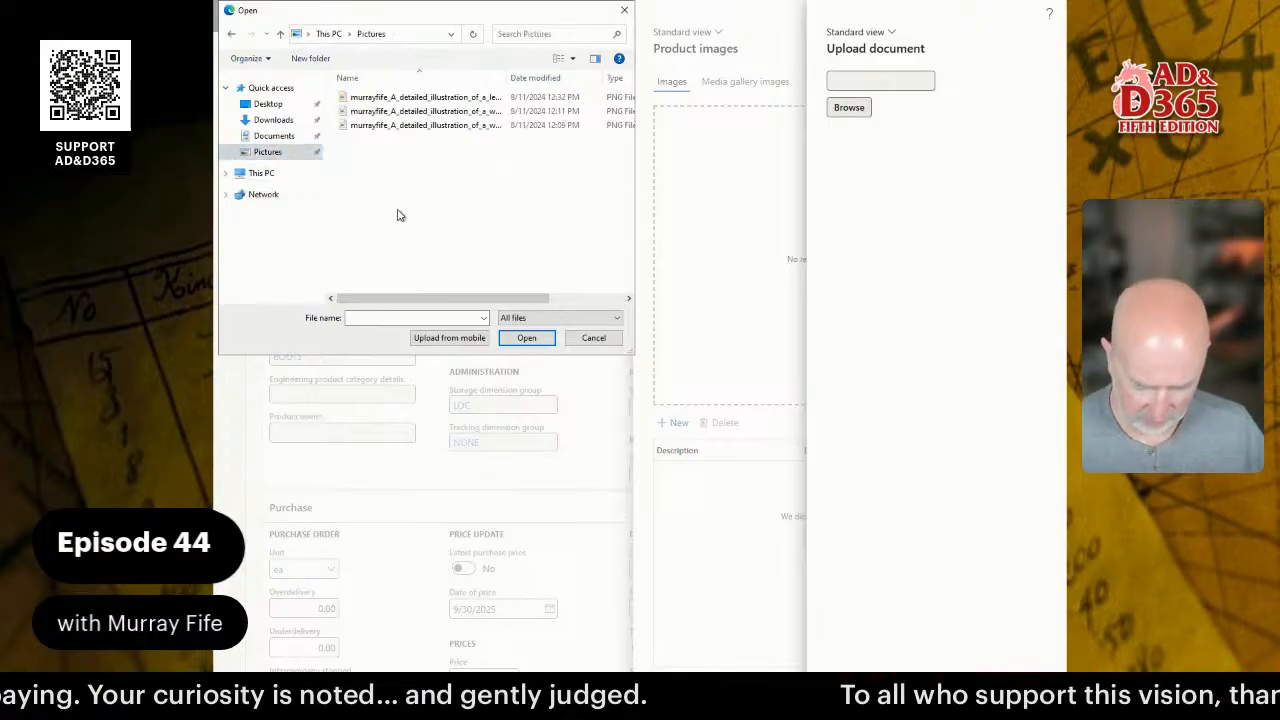
key("ctrl+v")
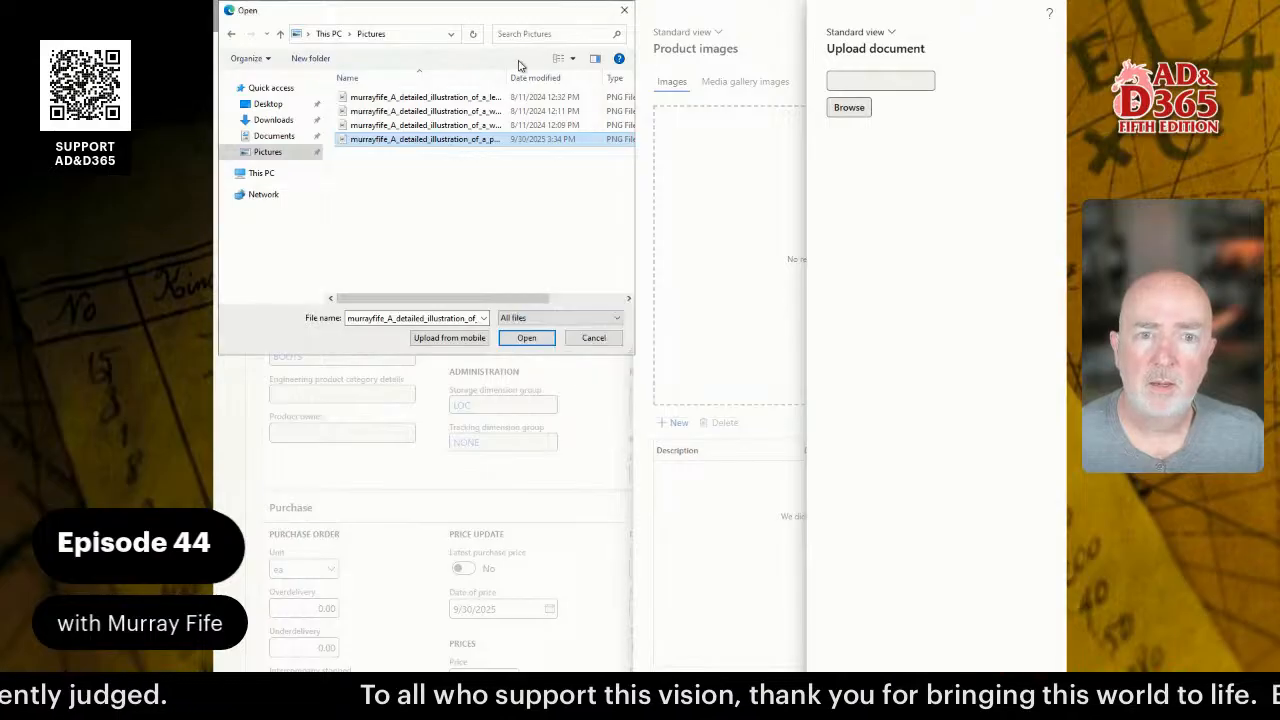
left_click(558, 58)
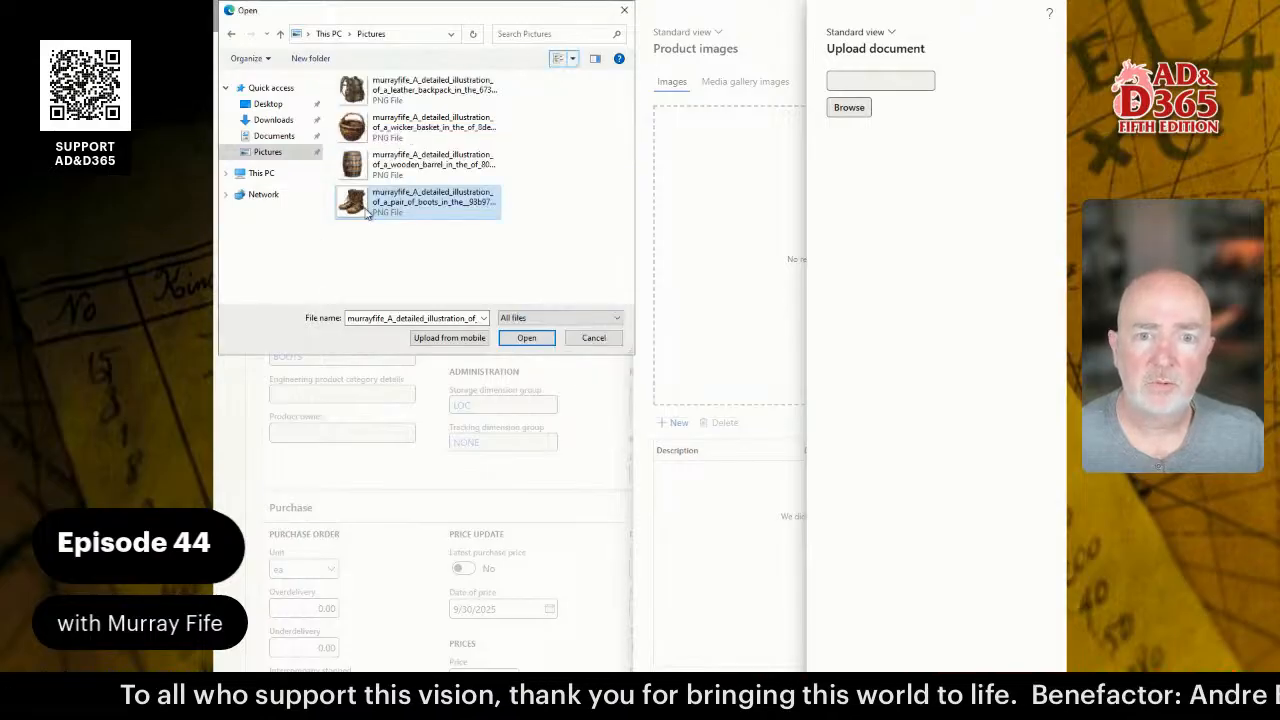
double_click(368, 212)
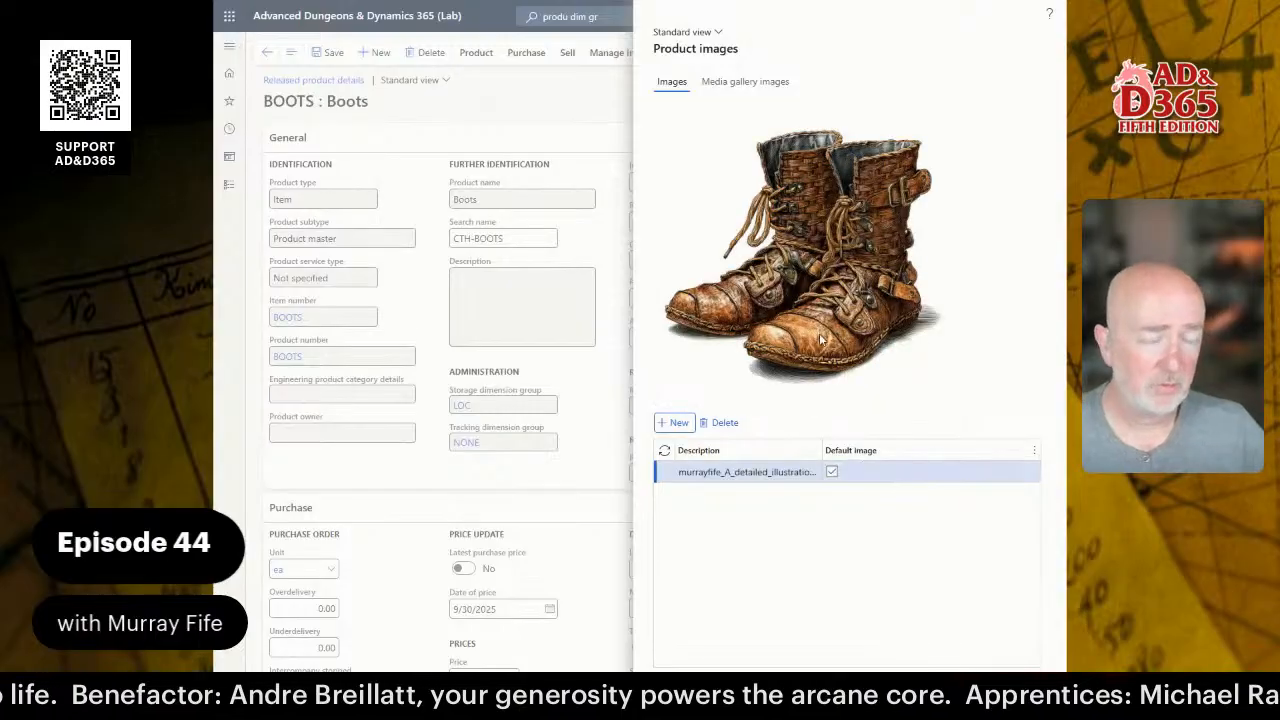
left_click(1020, 688)
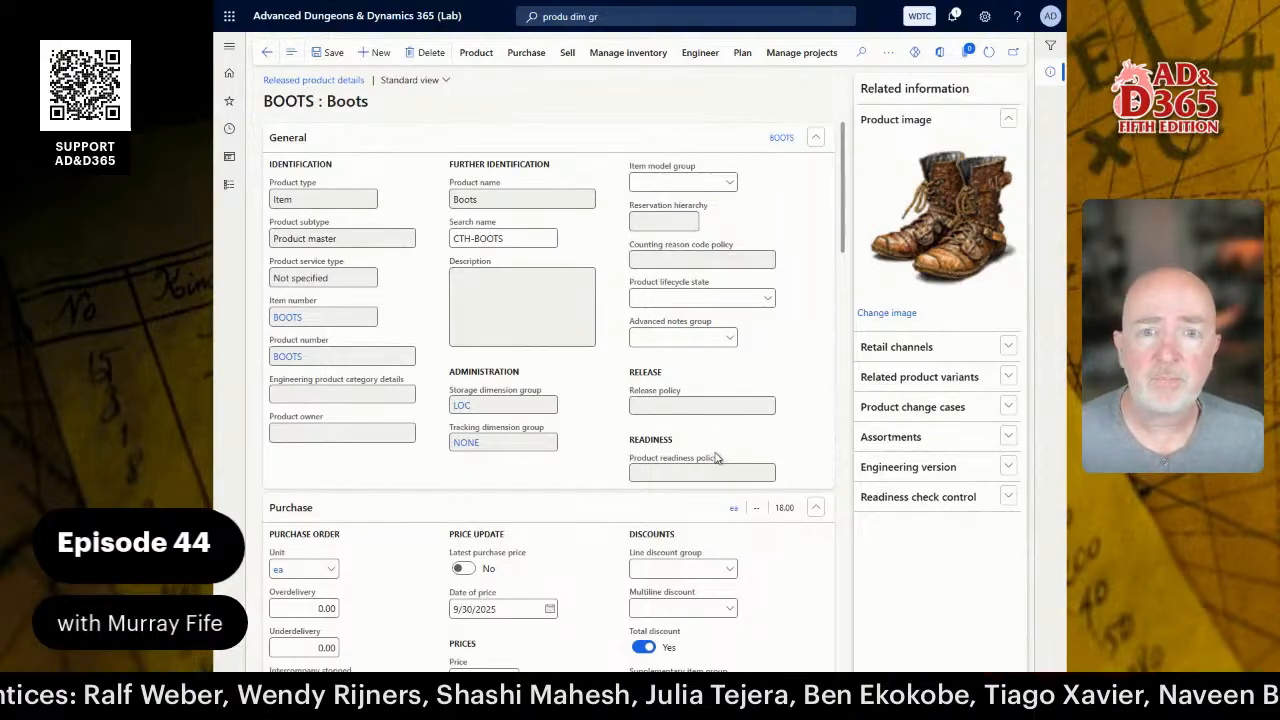
- Open the product dimensions of Boots and add size S with name and description Small
left_click(474, 55)
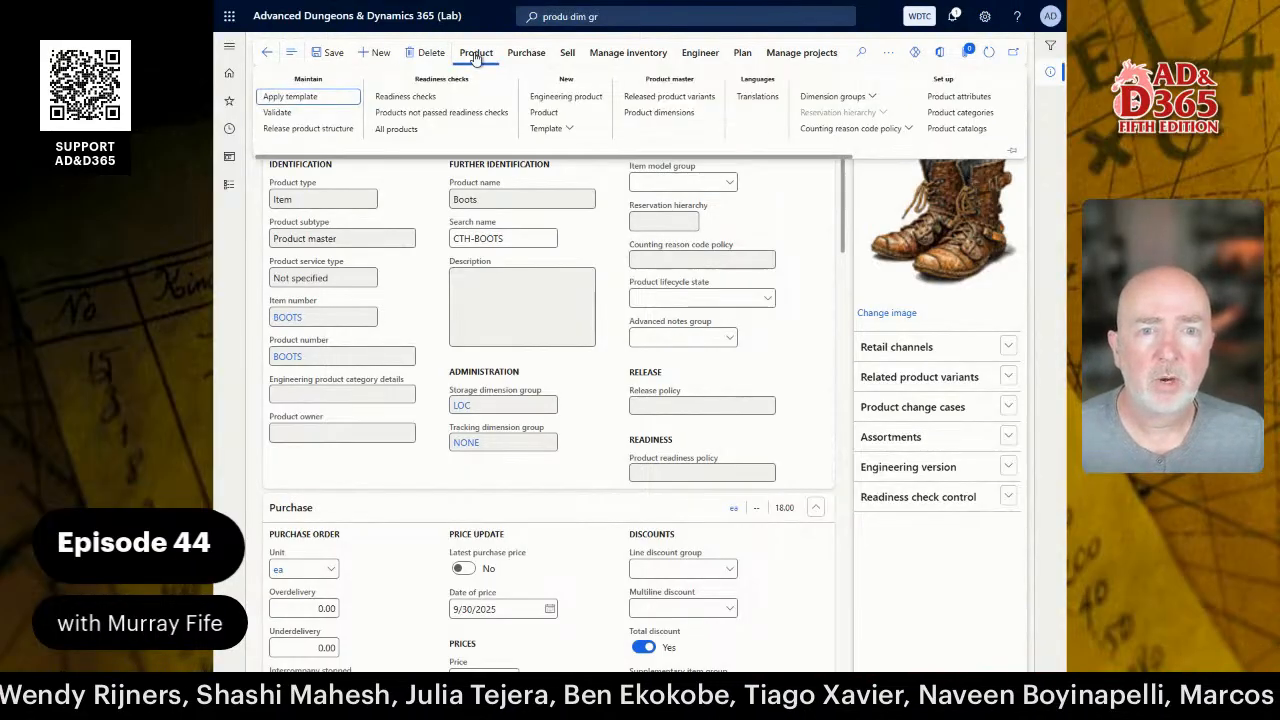
left_click(652, 114)
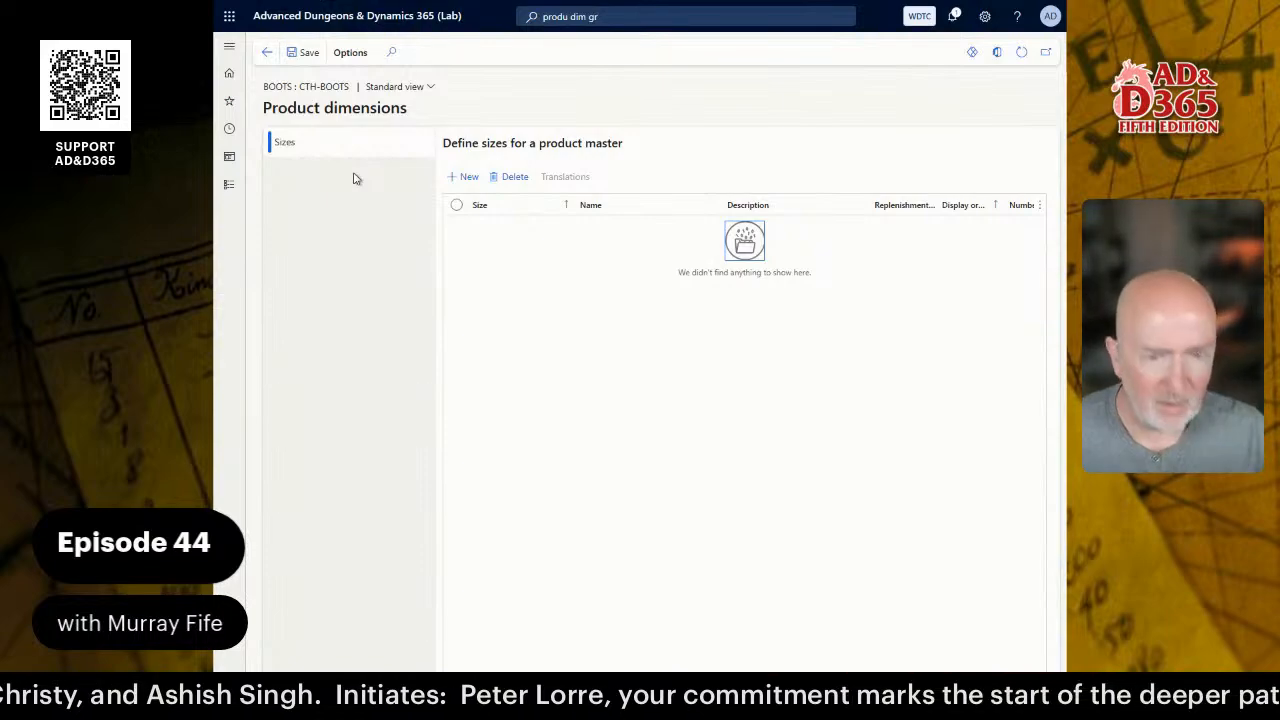
left_click(466, 178)
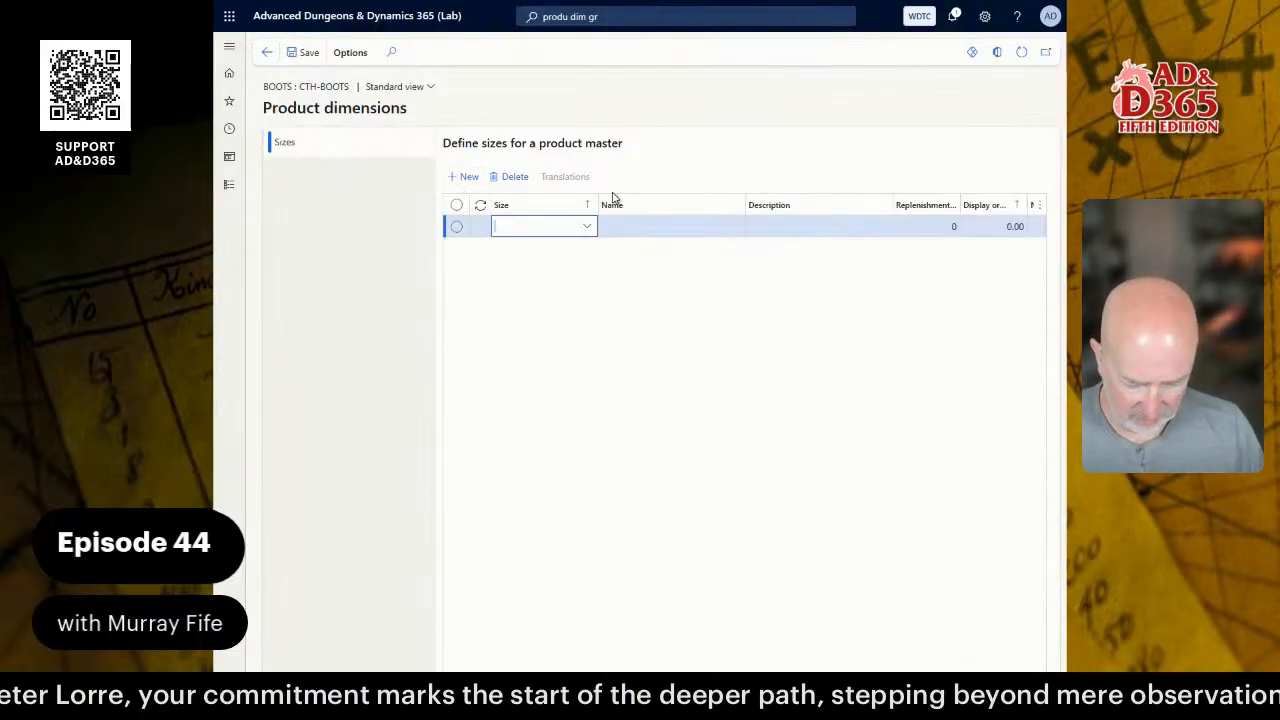
type("S")
key("Tab")
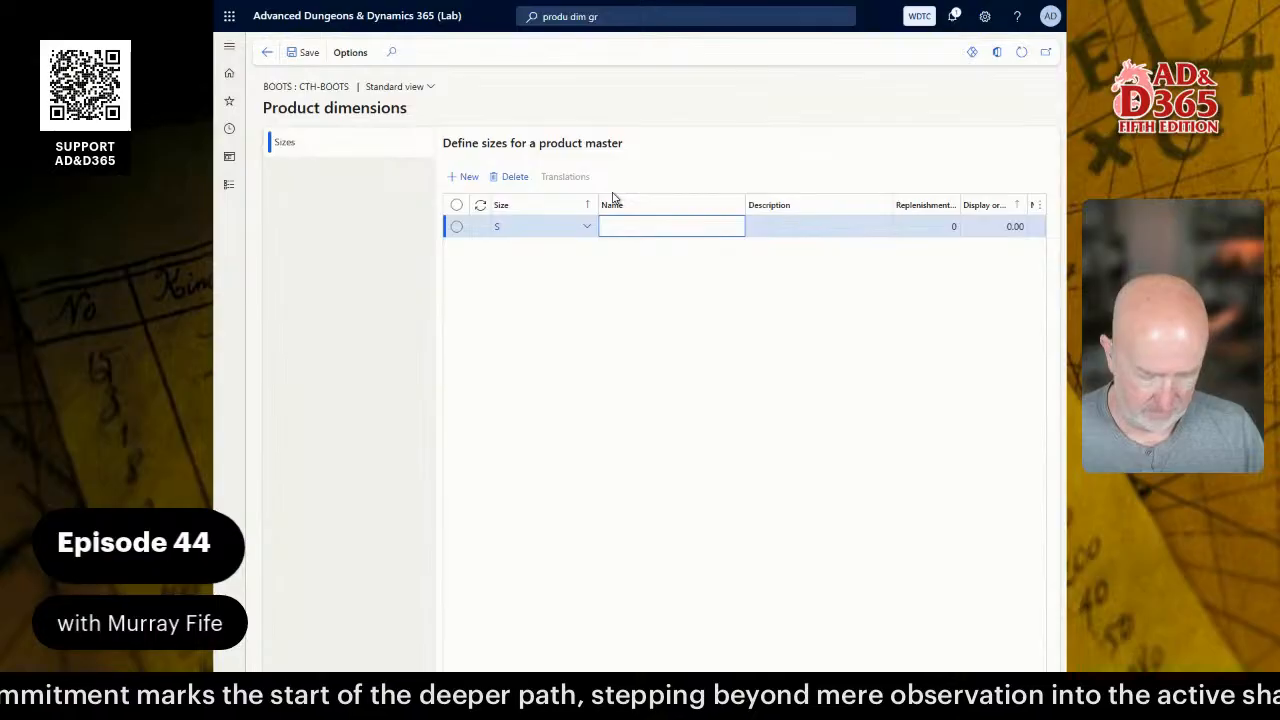
type("Small")
key("Tab")
type("Small")
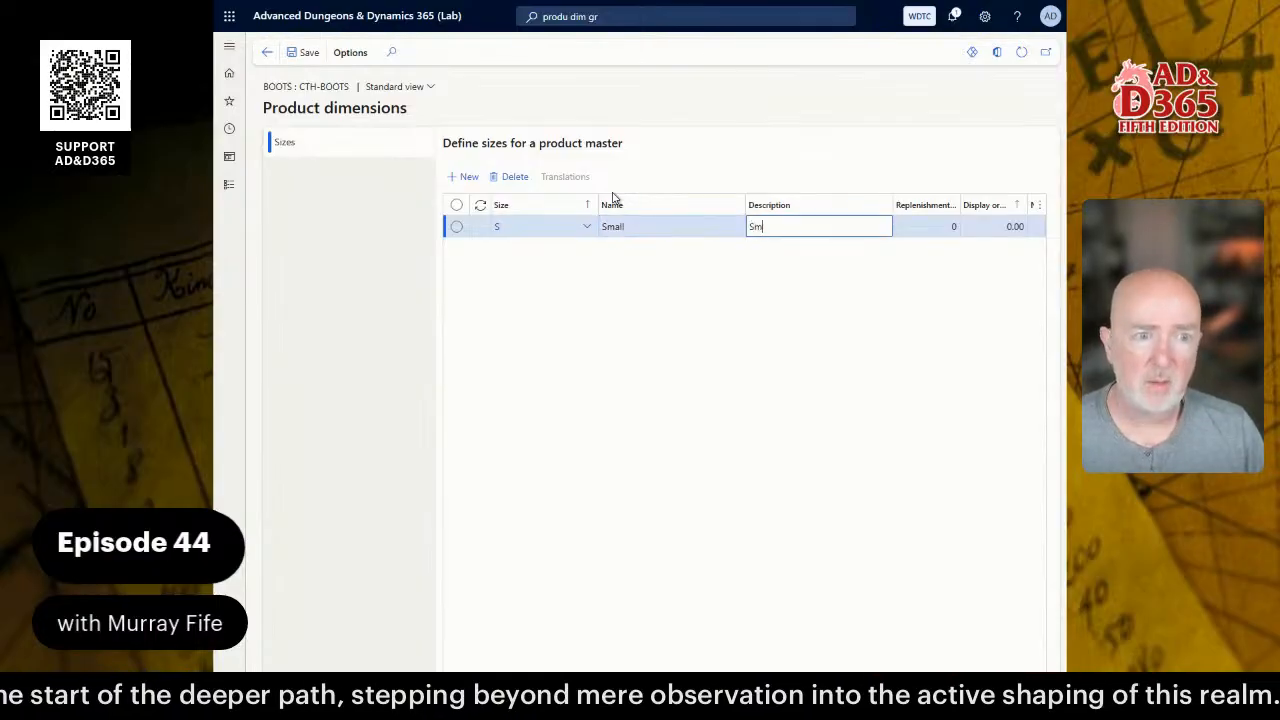
- Add size M with name and description Medium to the product master
key("alt+n")
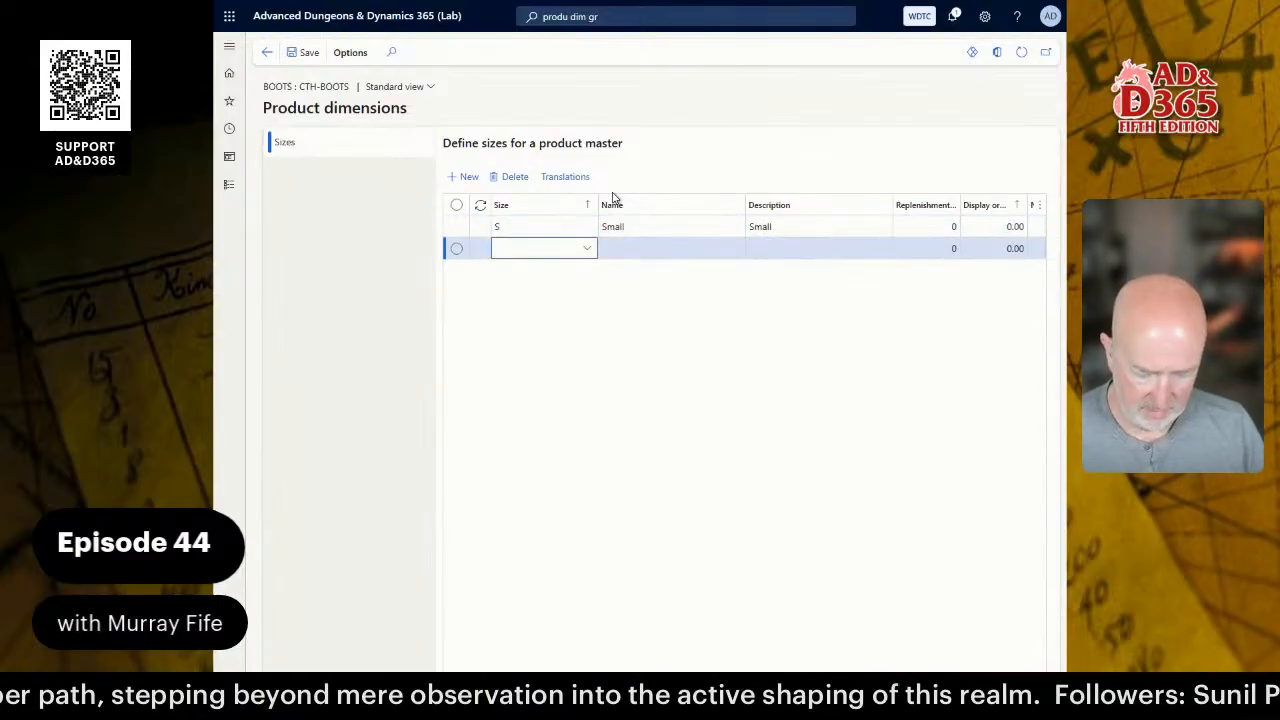
type("M")
key("Tab")
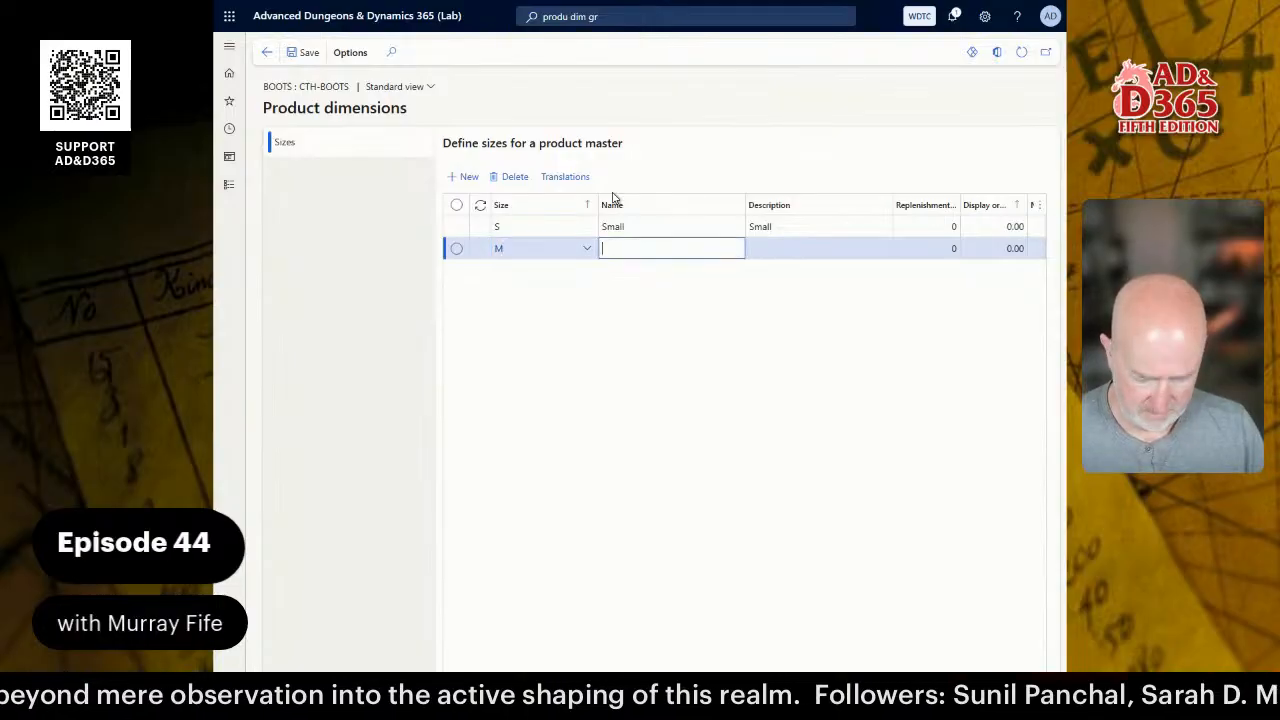
type("Medium")
key("Tab")
type("Medium")
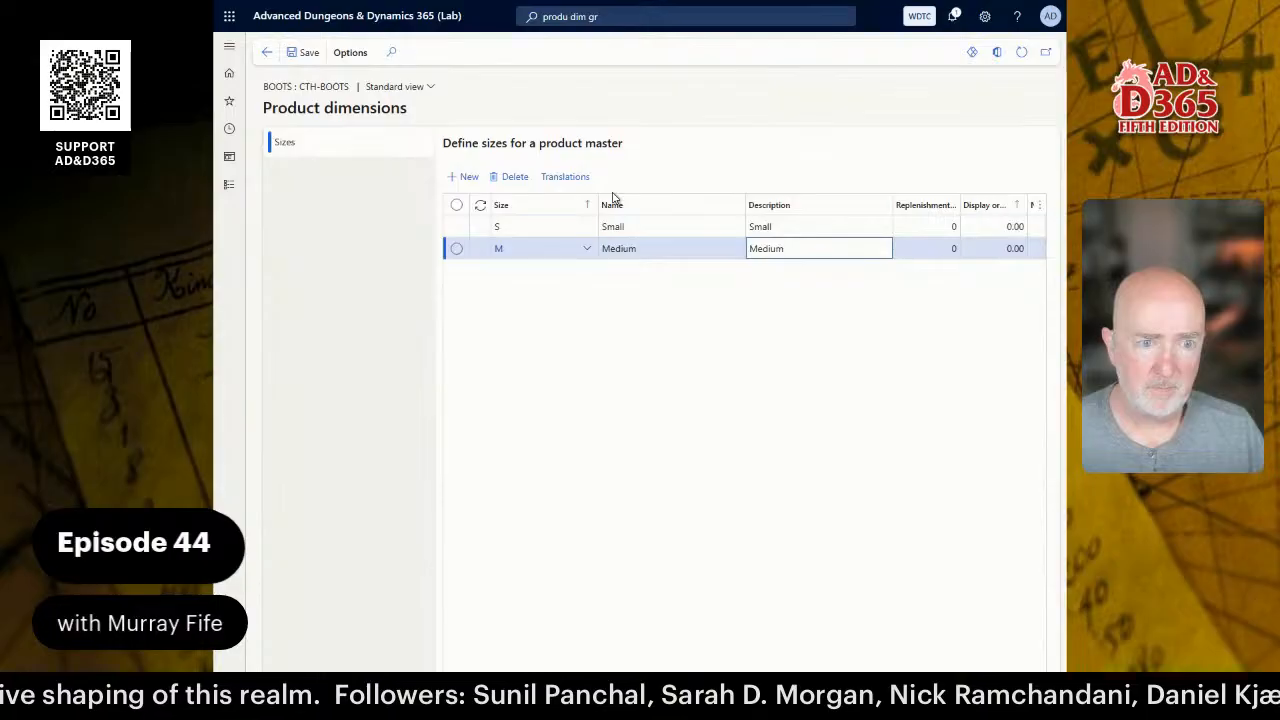
- Add size L with name and description Large to the product master
key("alt+n")
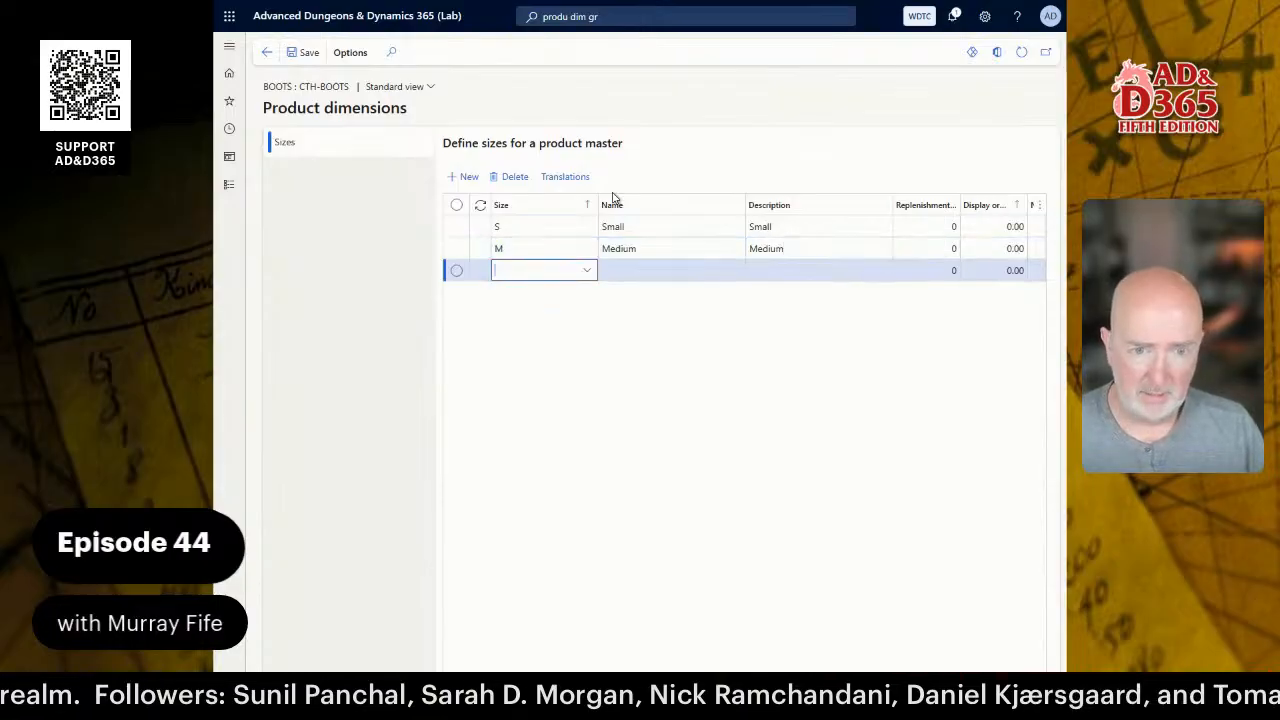
type("L")
key("Tab")
type("Large")
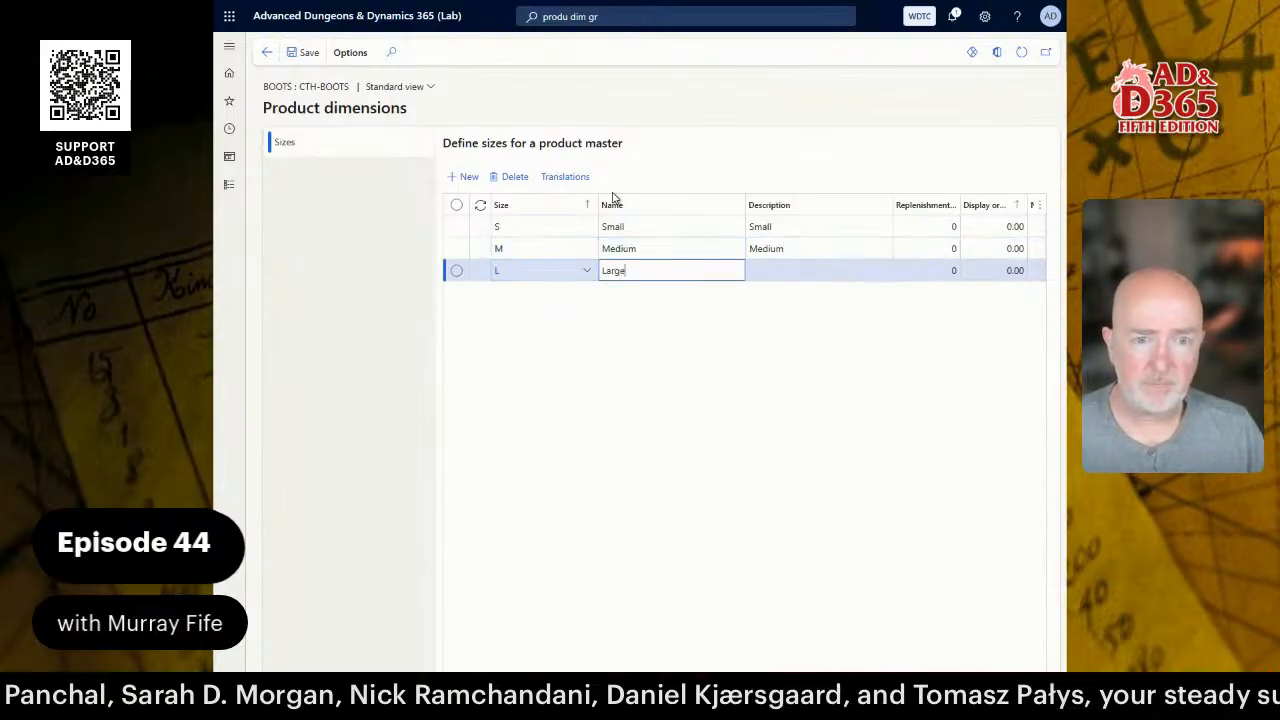
key("Tab")
type("Large")
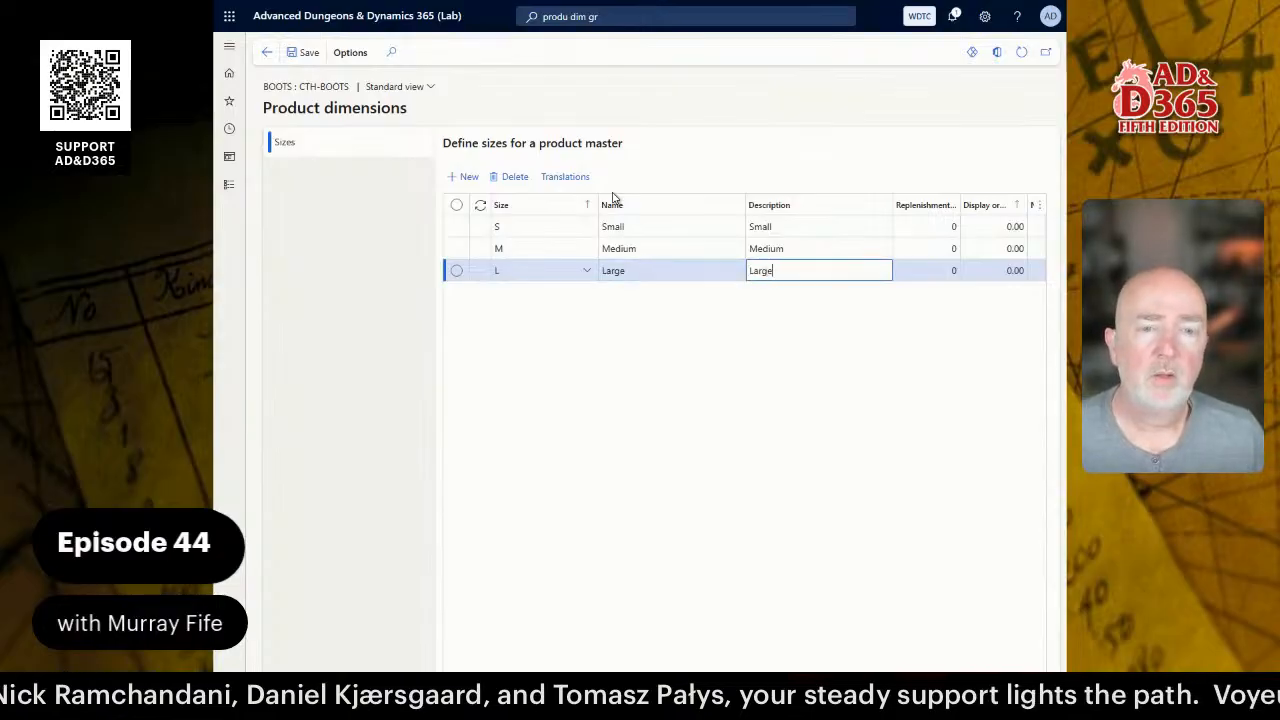
key("ctrl+a")
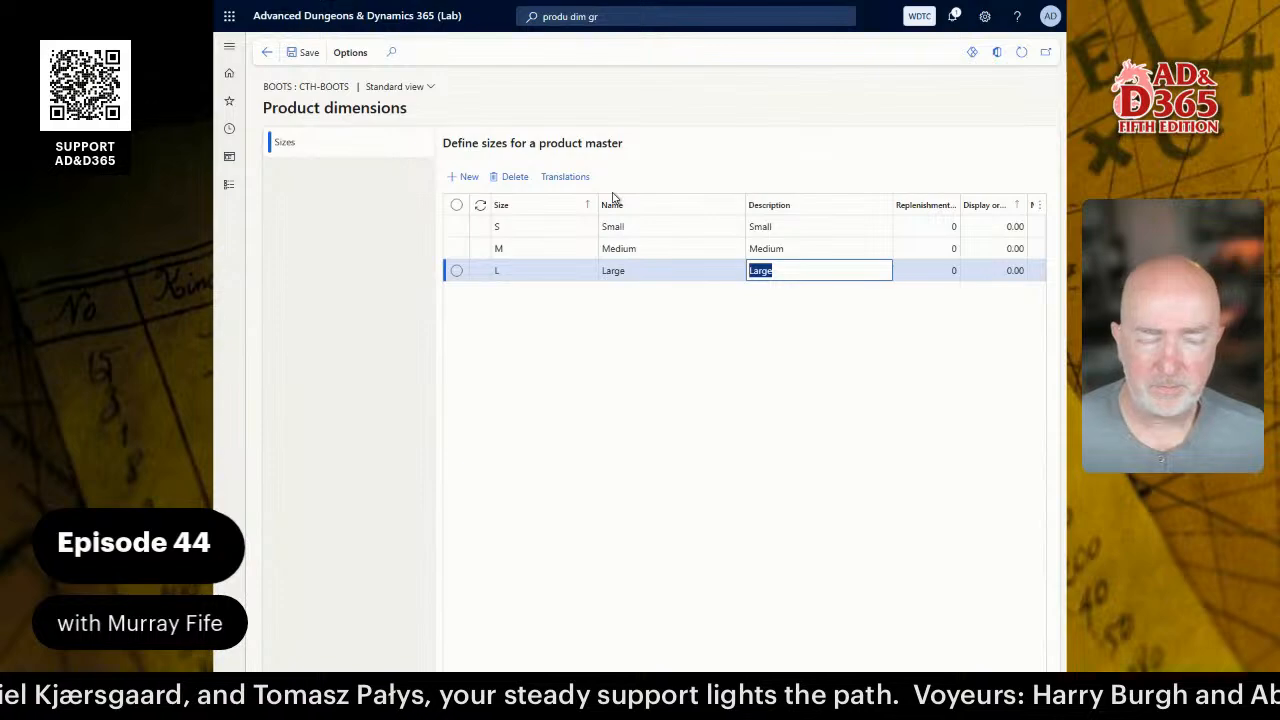
- Add size XL with name and description Extra Large to the Boots product master
key("alt+n")
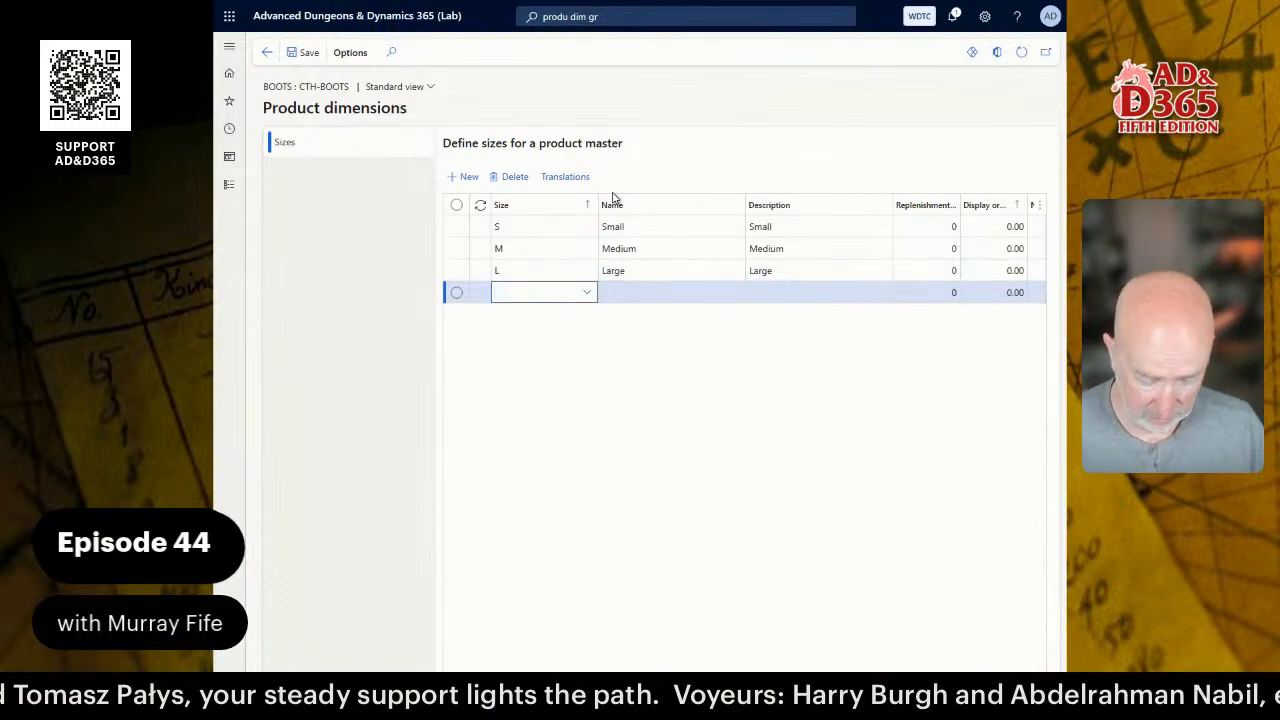
type("XL")
key("Tab")
type("Extr")
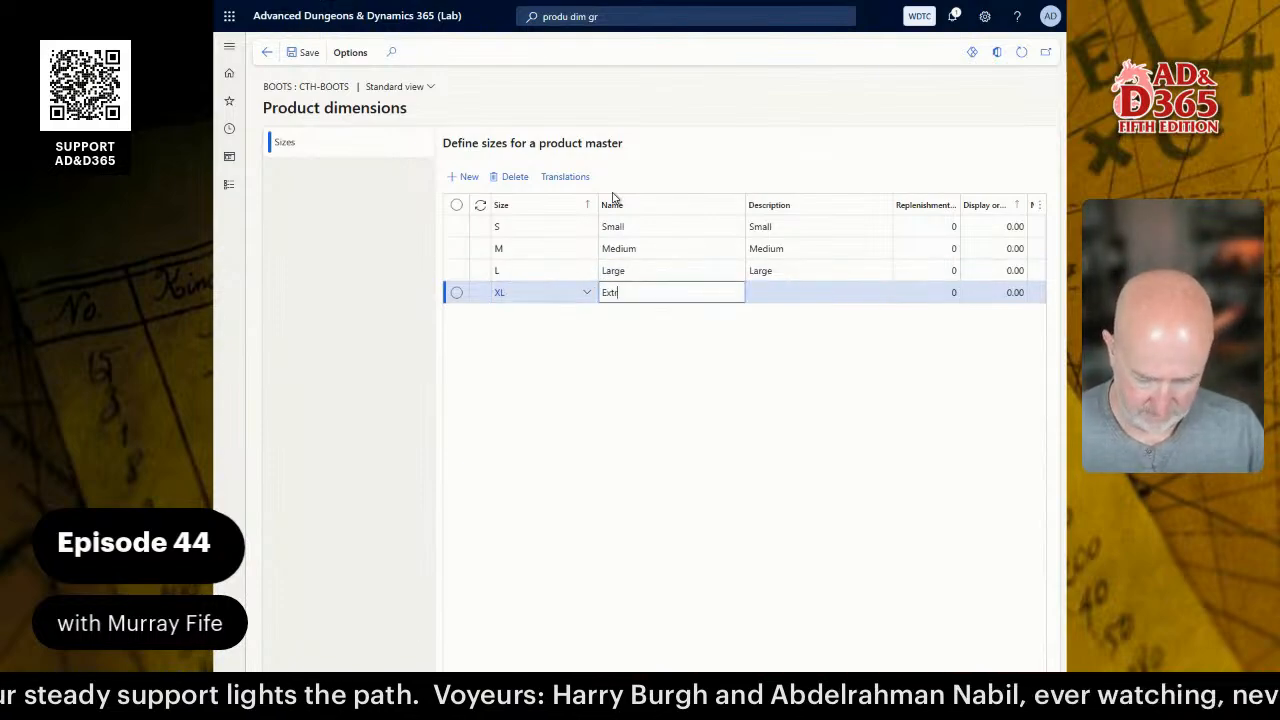
type("a Large")
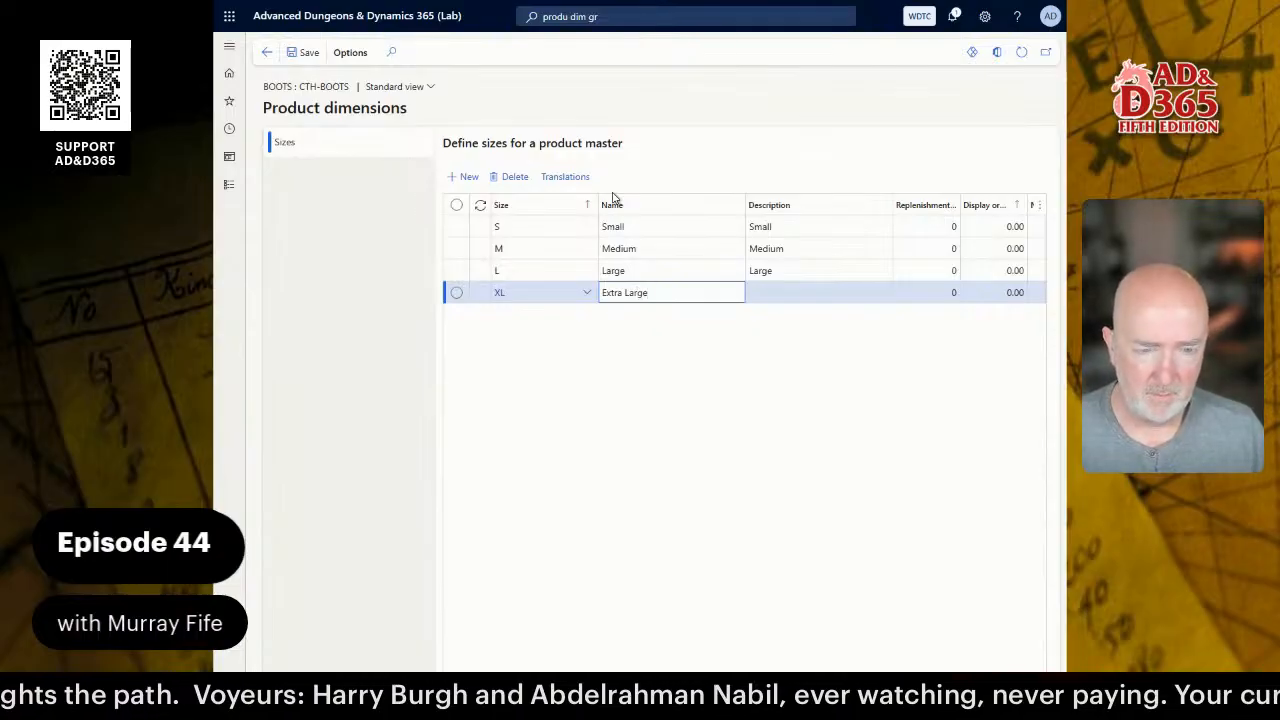
key("ctrl+a")
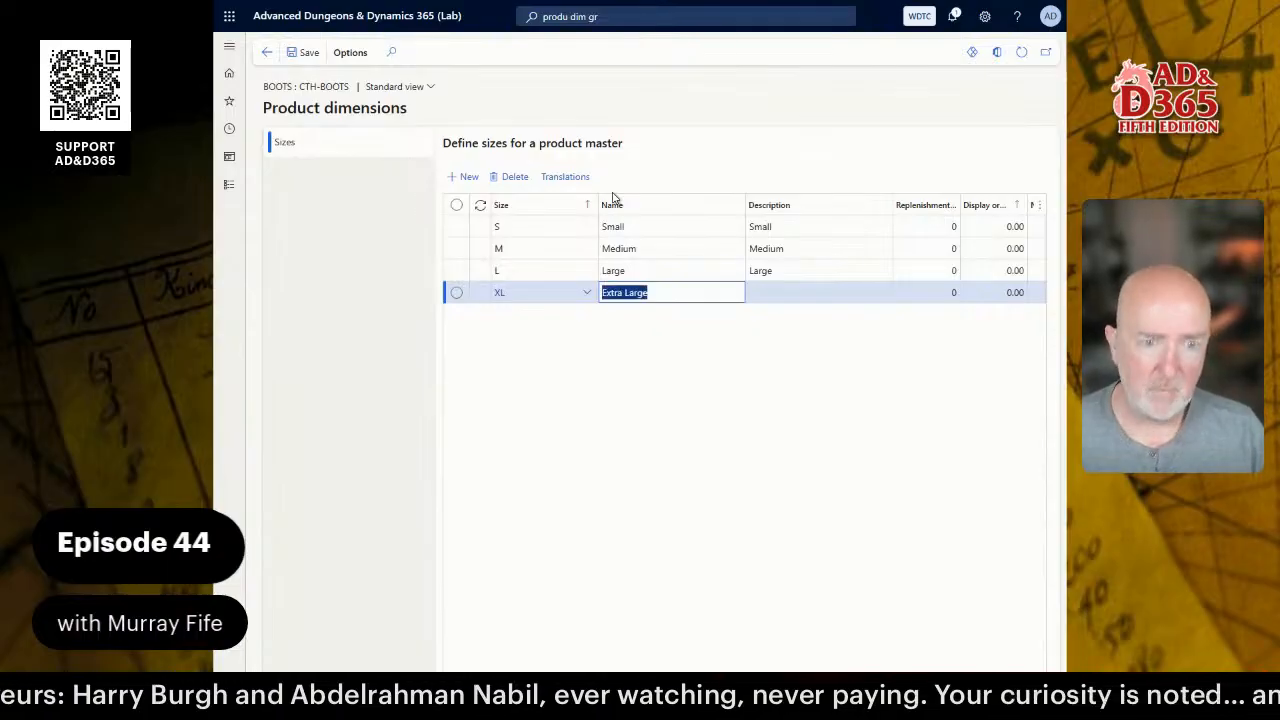
key("Tab")
type("E")
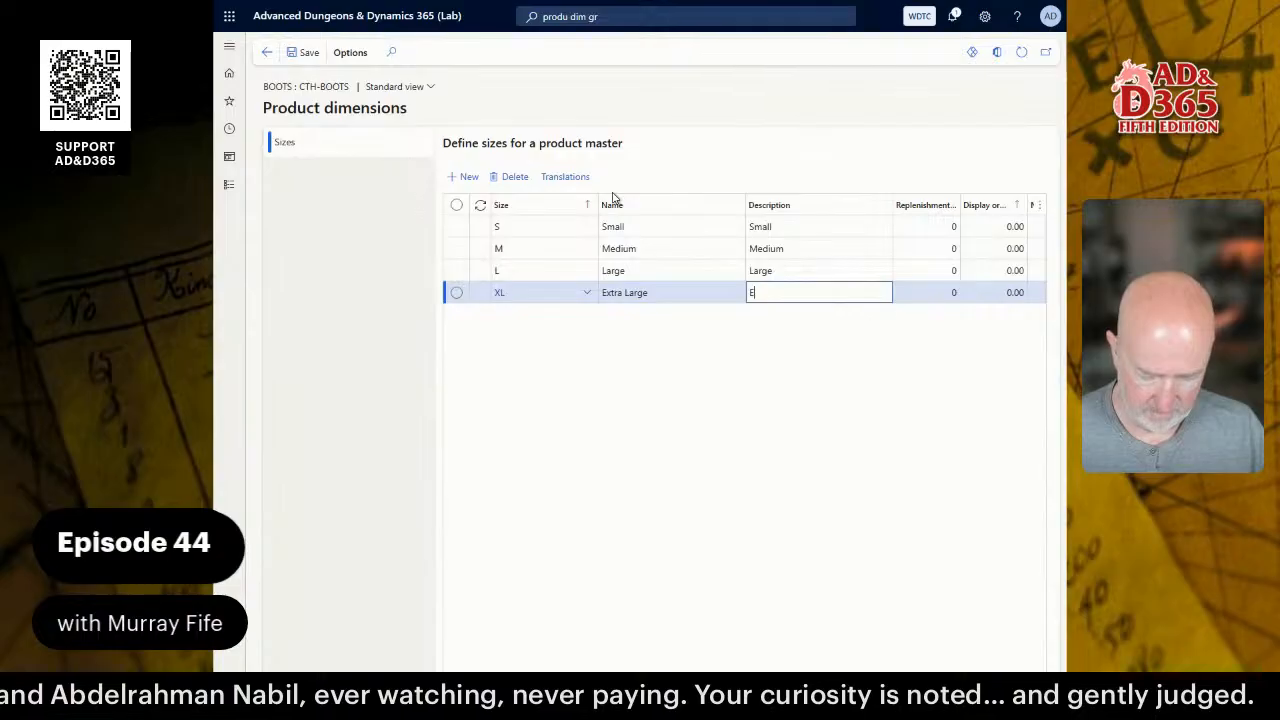
type("xtra Large")
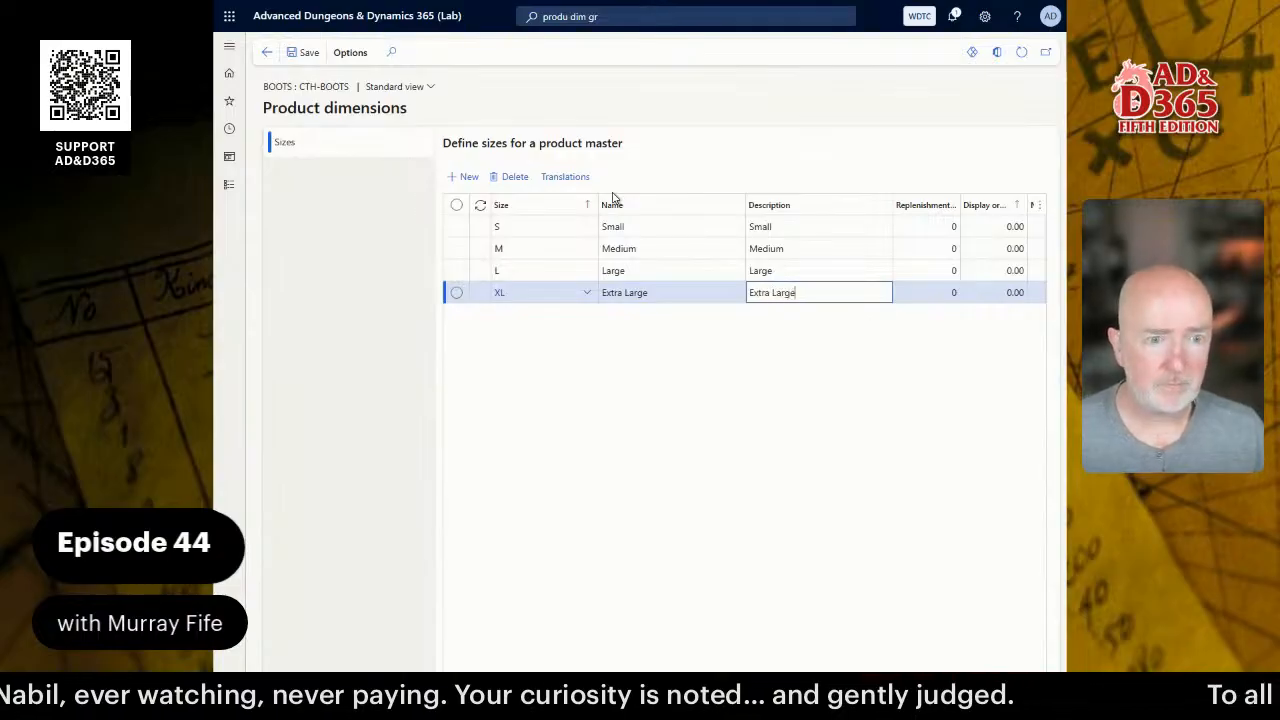
key("ctrl+a")
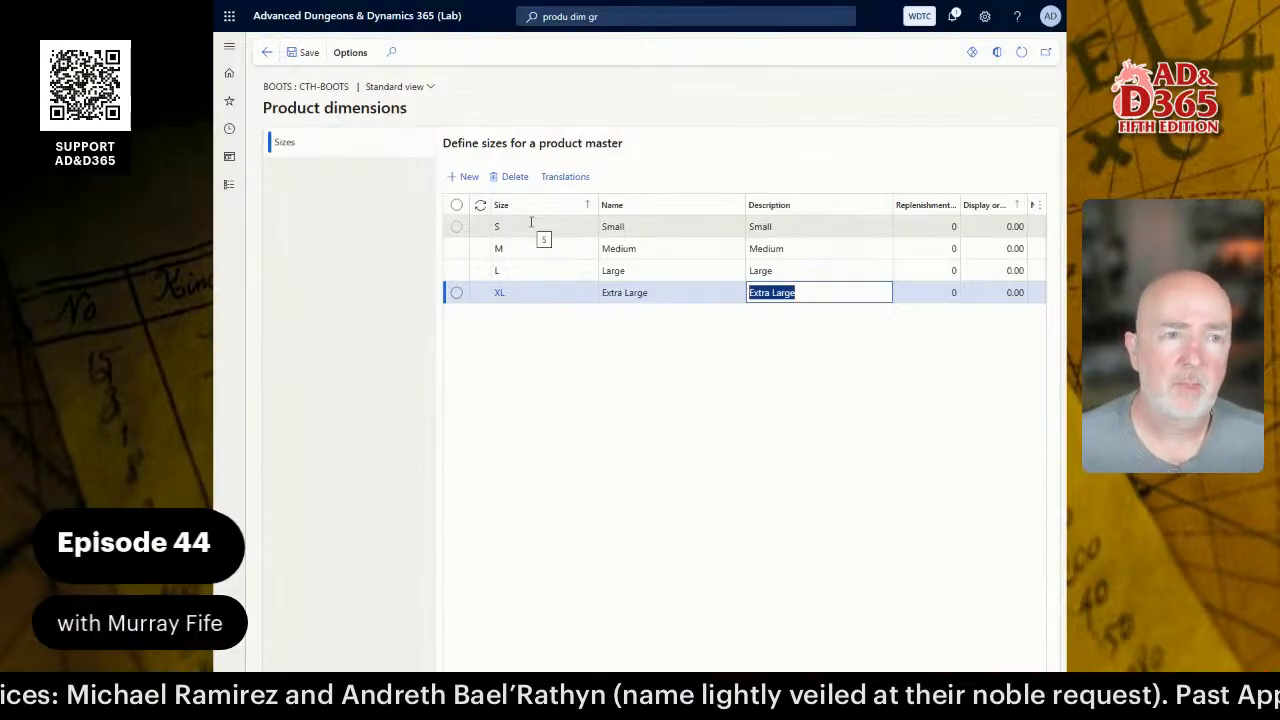
key("shift+Tab")
key("shift+Tab")
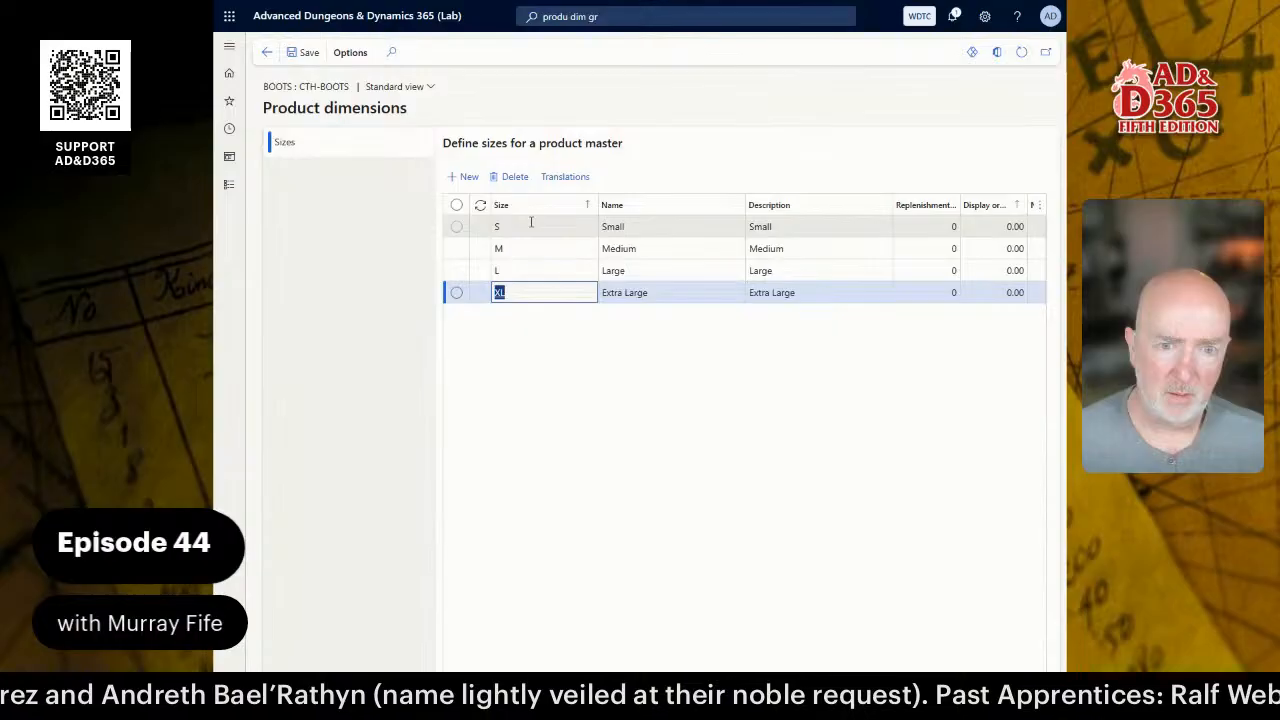
key("Up")
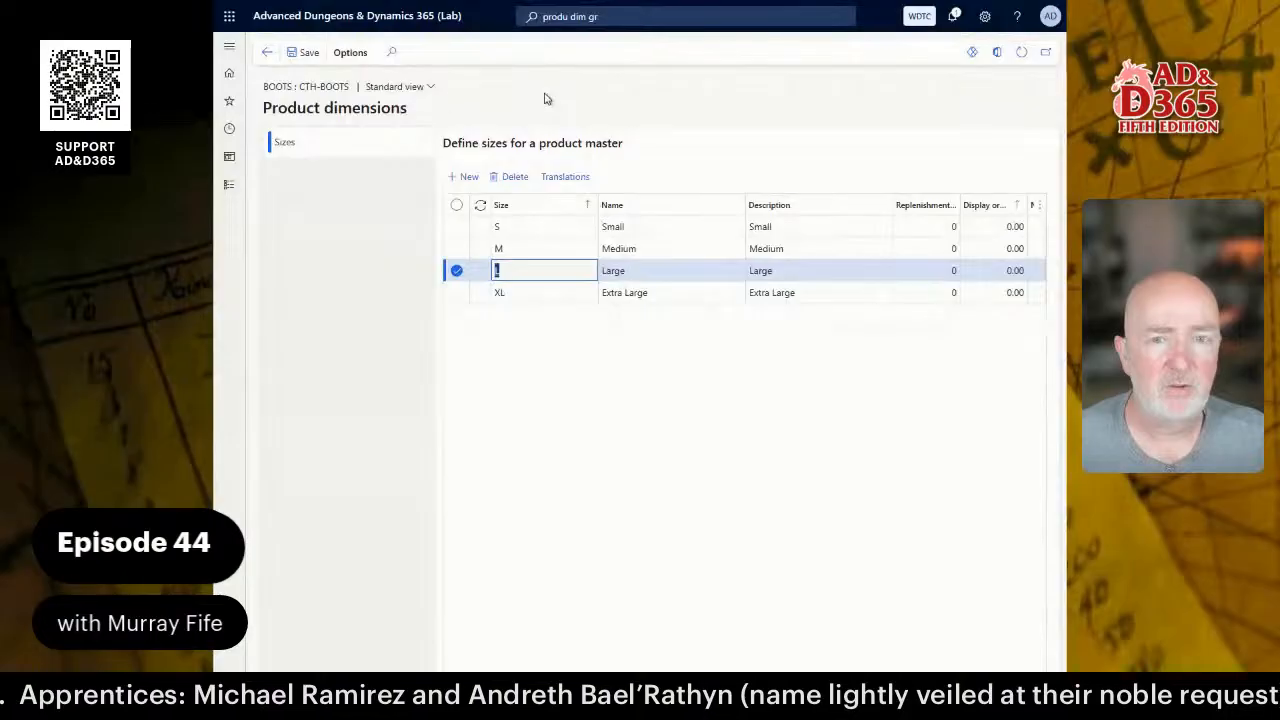
- Return to the Boots product, show its related product variants and open its released product variants
left_click(268, 56)
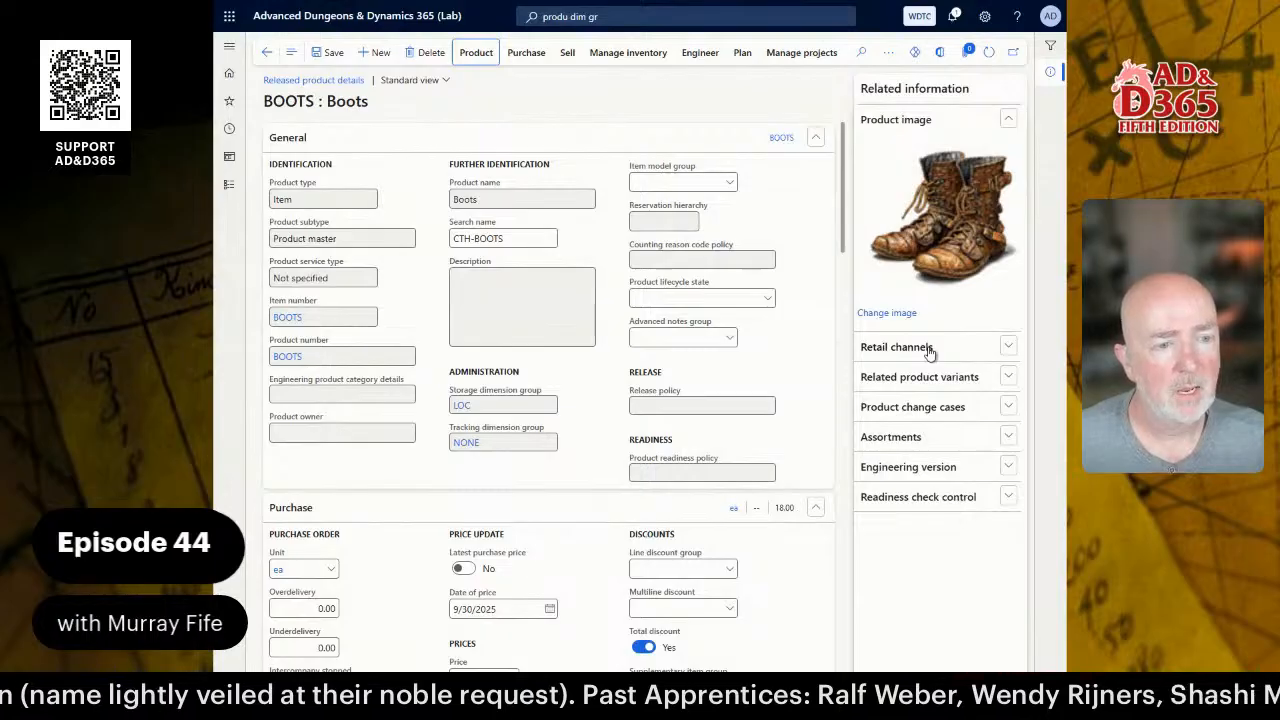
left_click(945, 377)
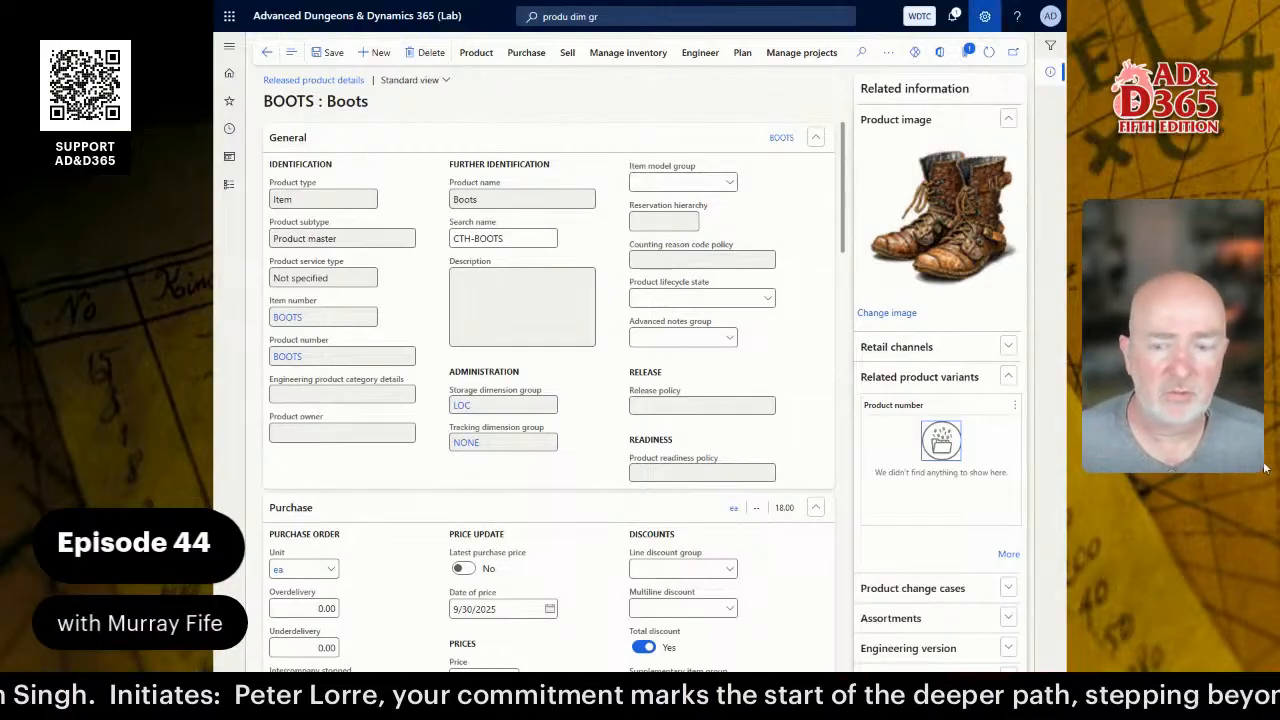
left_click(468, 55)
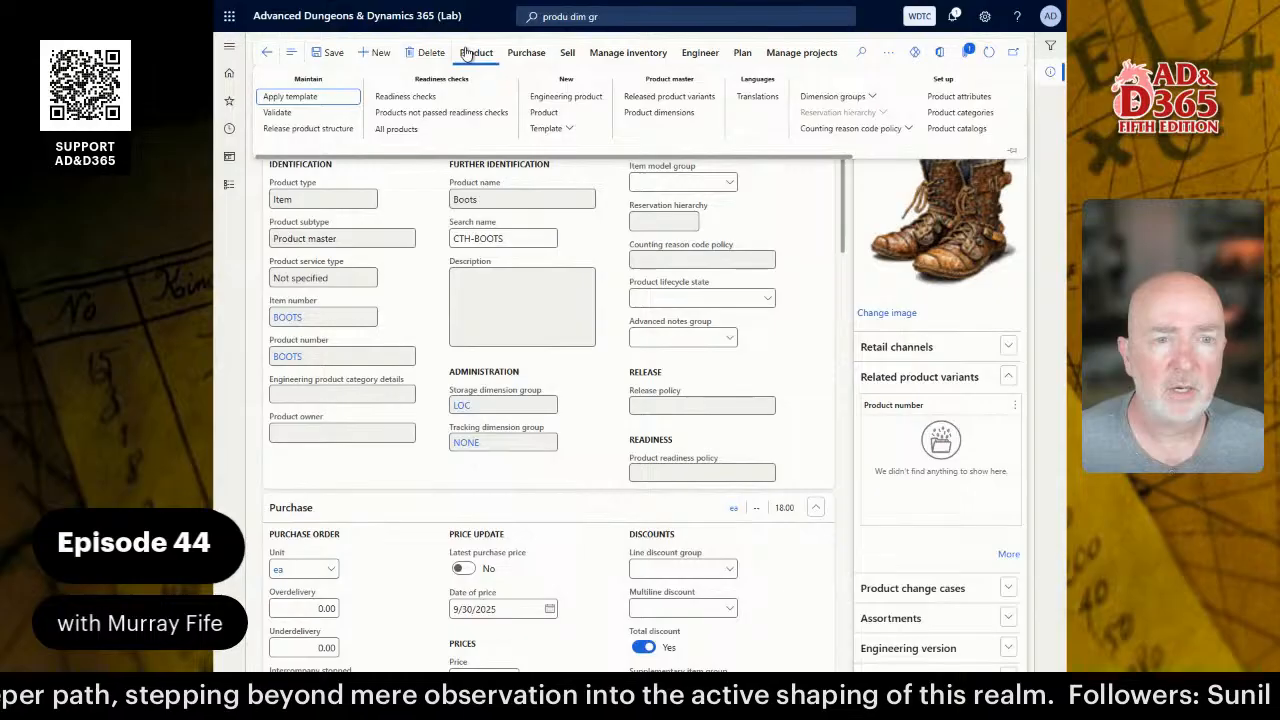
left_click(684, 102)
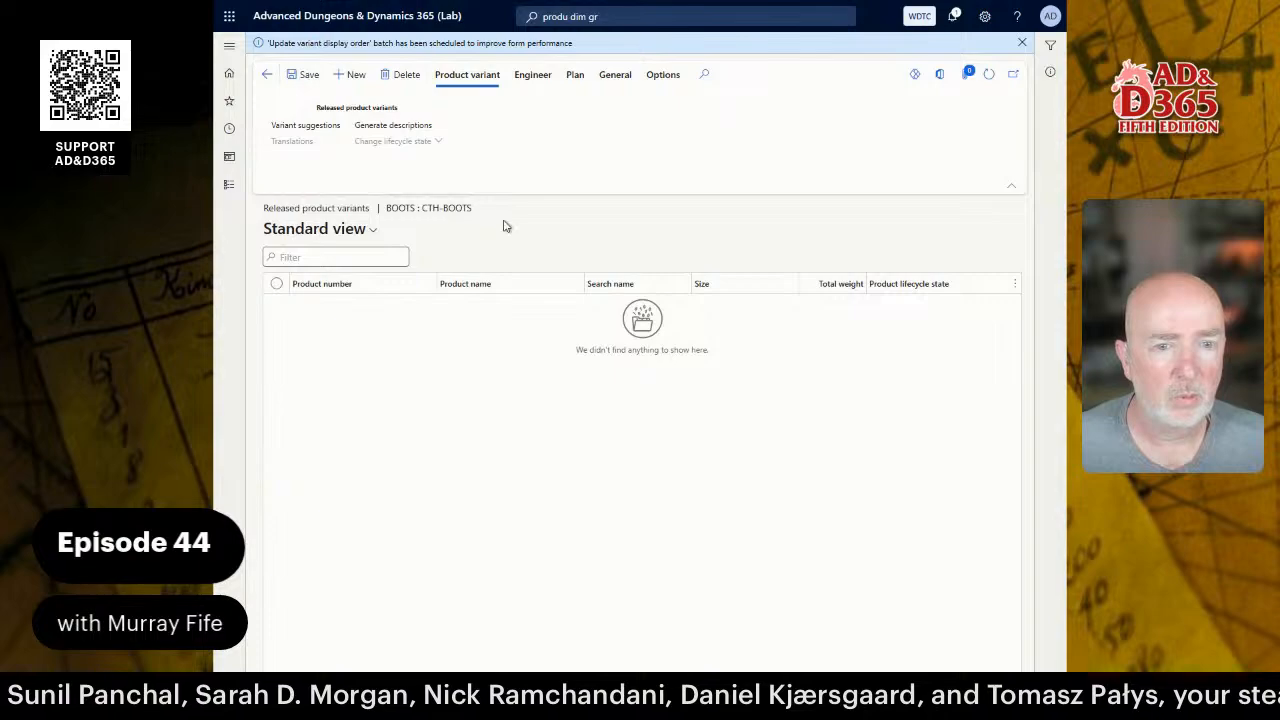
left_click(348, 76)
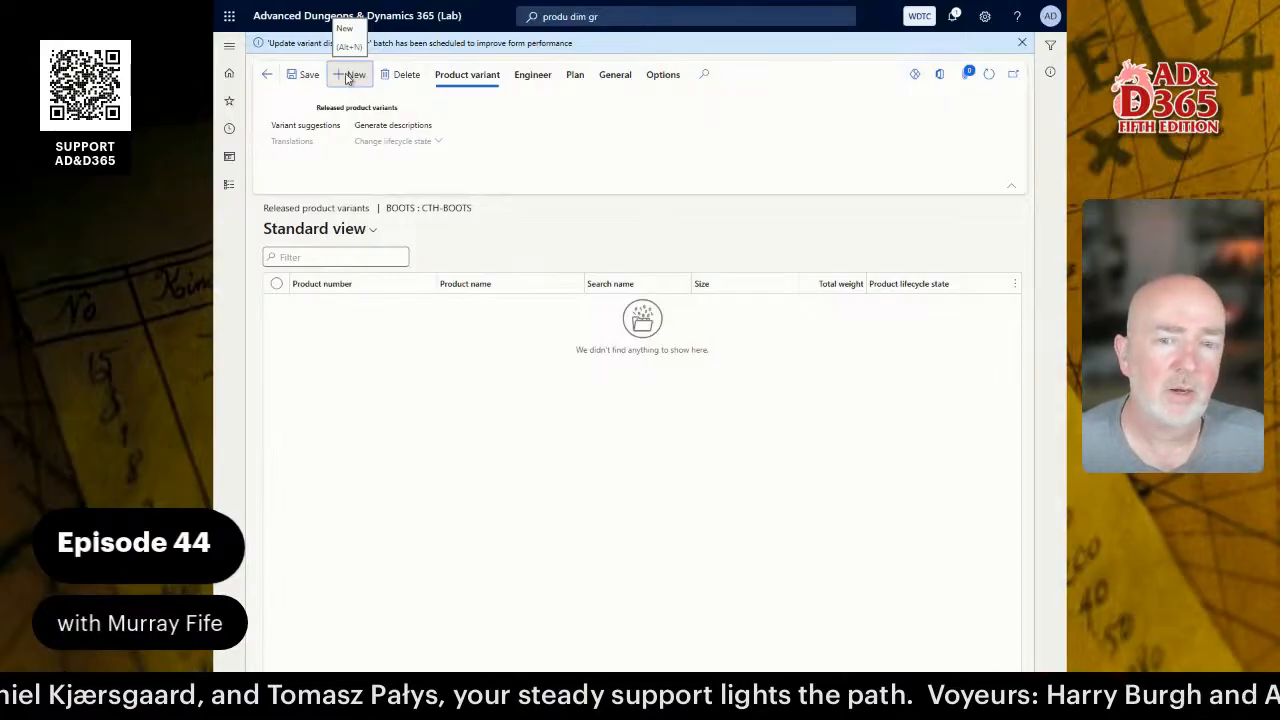
left_click(550, 310)
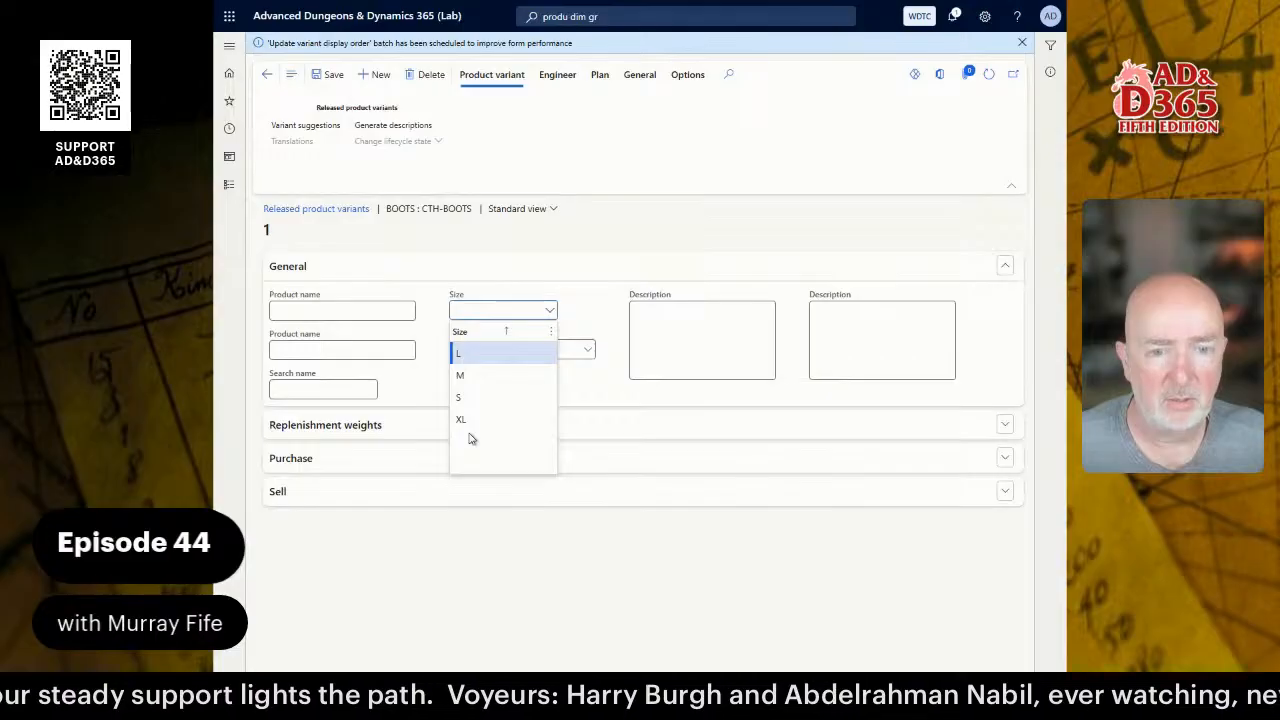
left_click(492, 248)
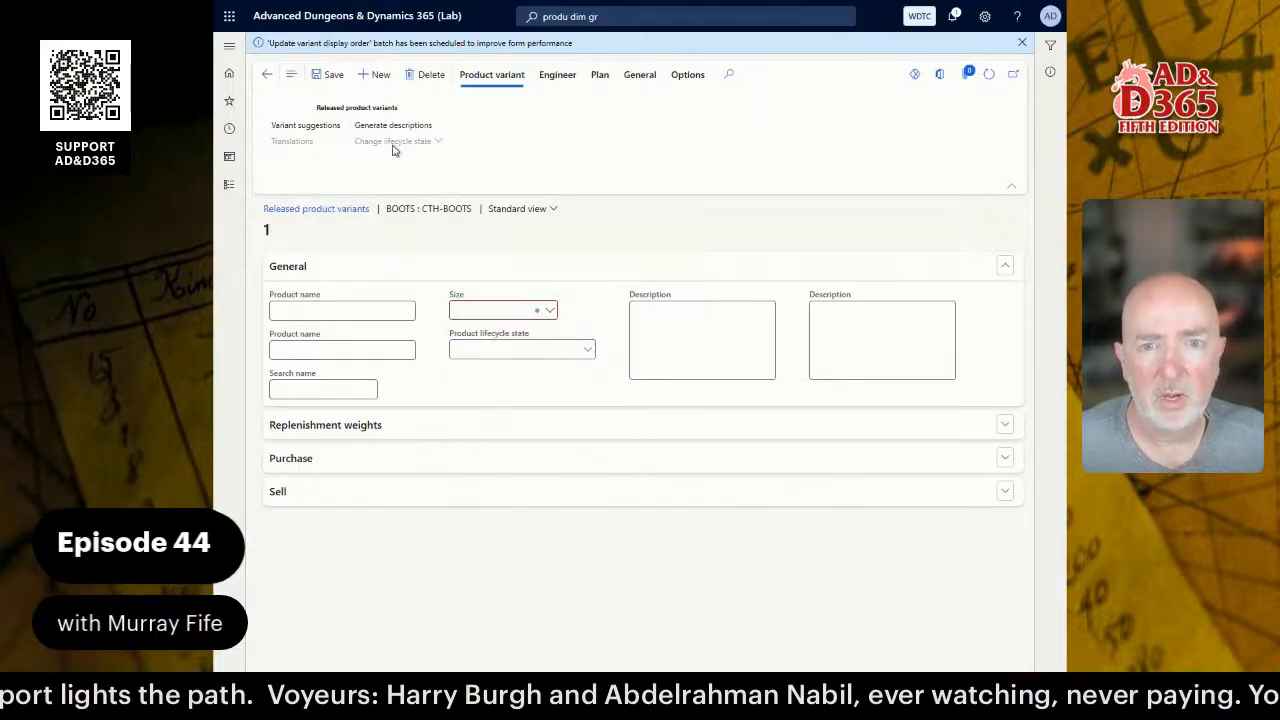
left_click(426, 76)
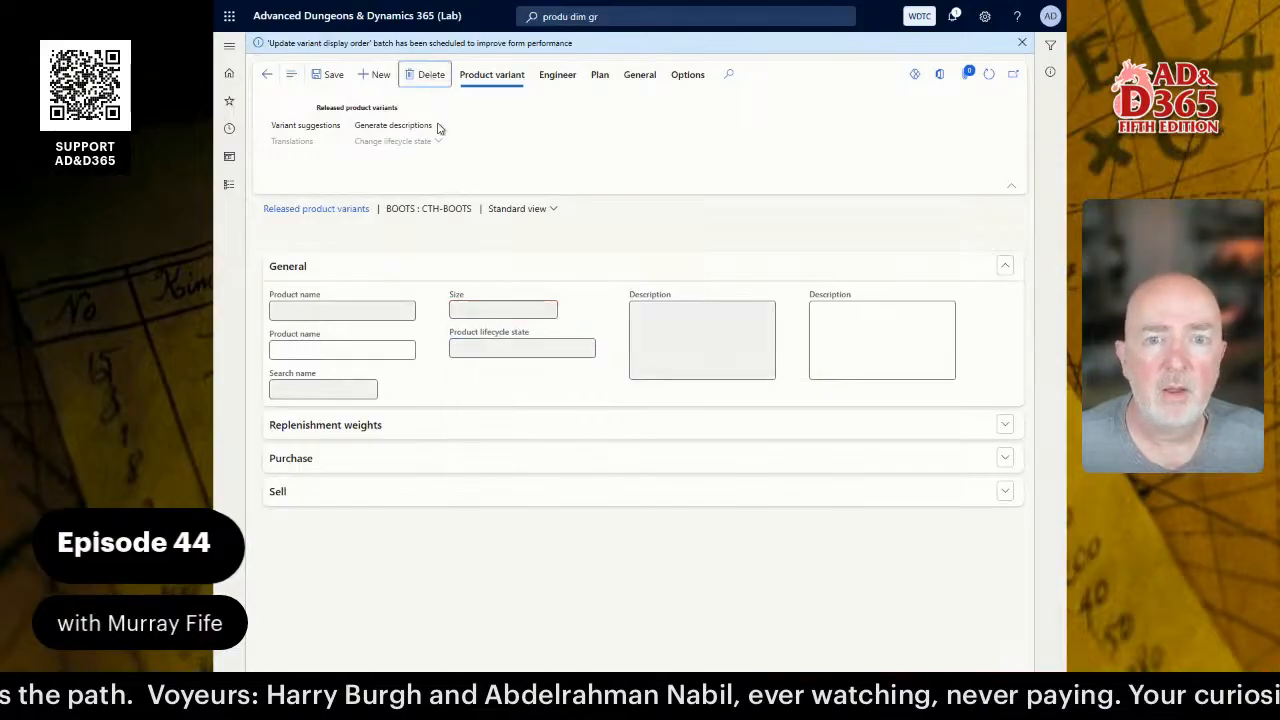
- Suggest variants for sizes S, M, L and XL, then select and create all four suggested Boots variants
left_click(336, 124)
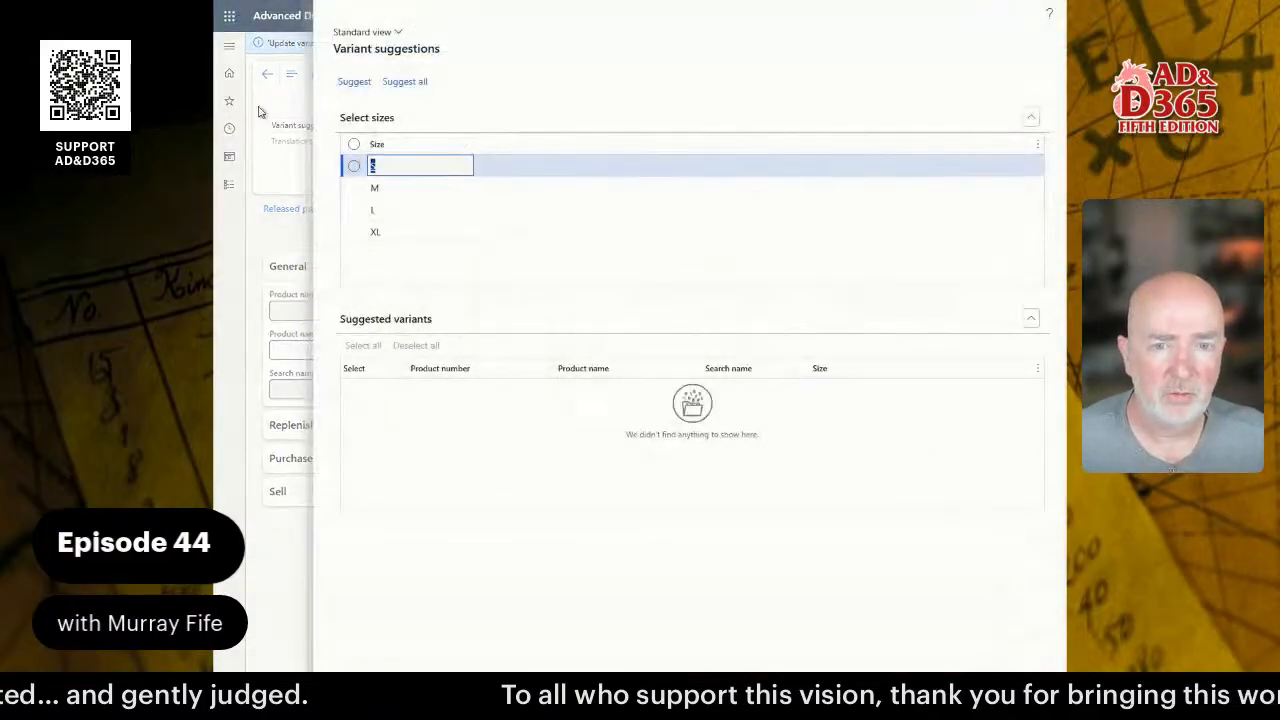
left_click(353, 144)
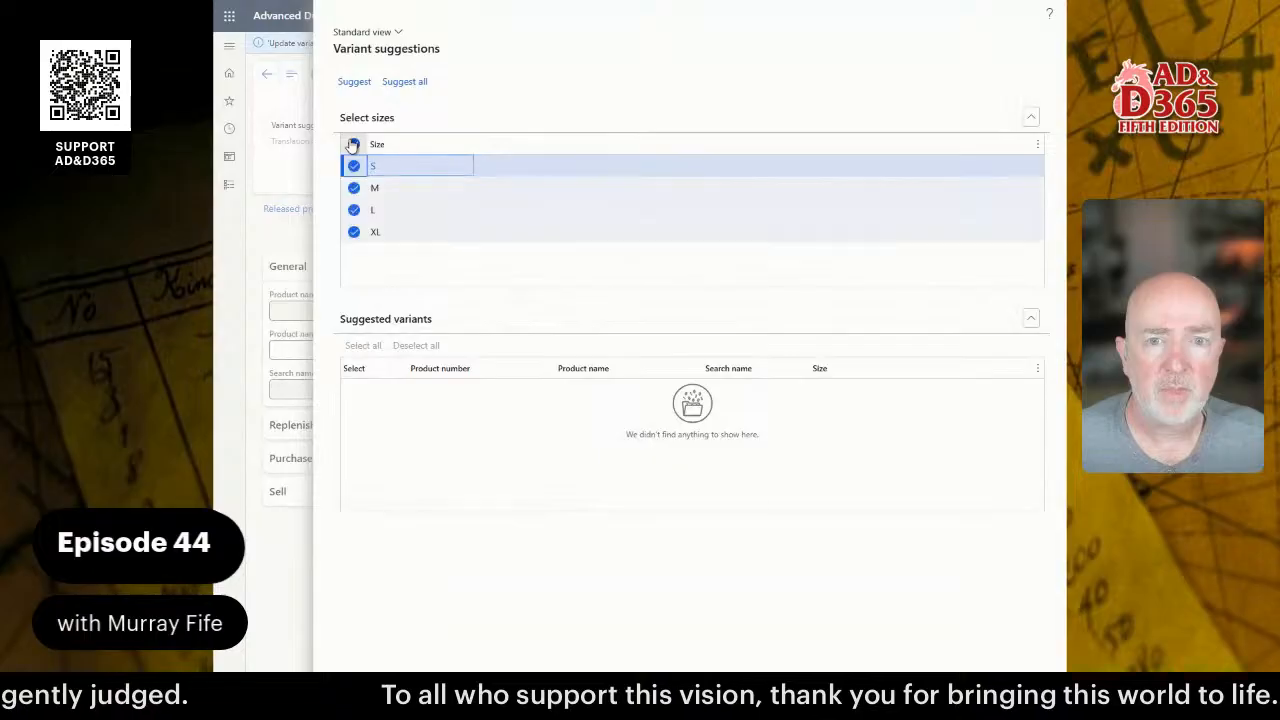
left_click(388, 84)
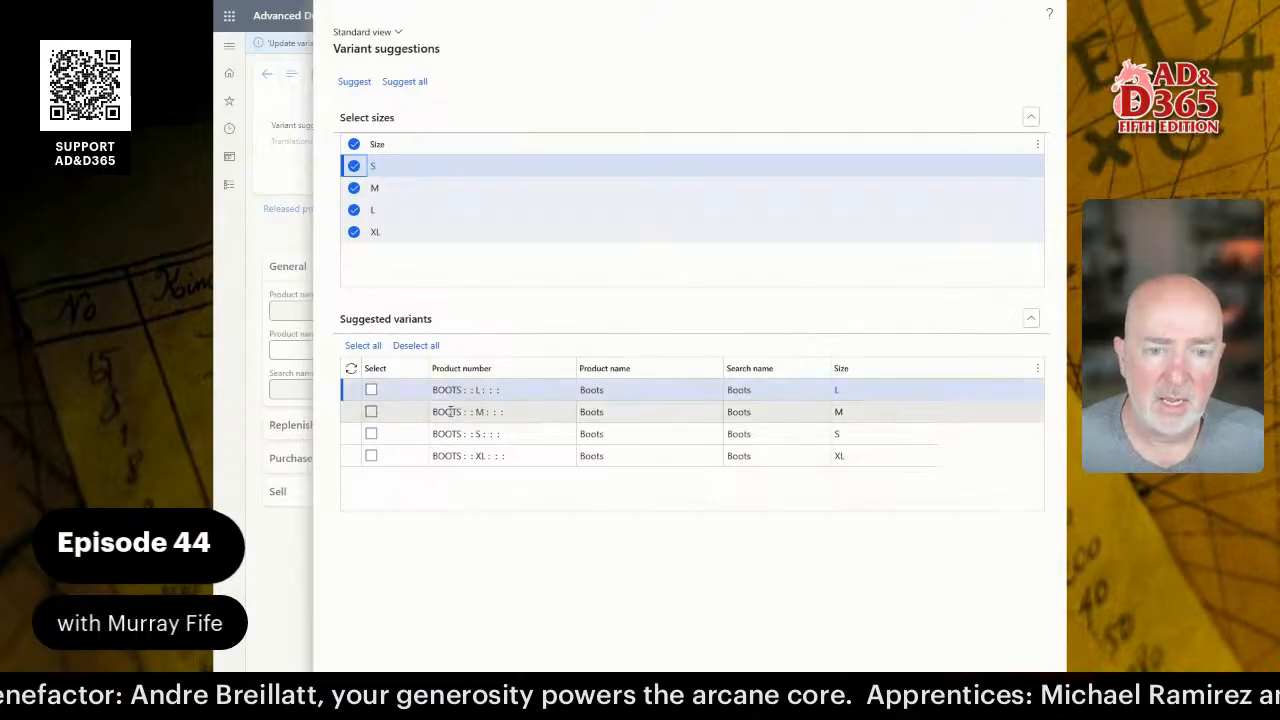
left_click(371, 390)
left_click(371, 412)
left_click(371, 434)
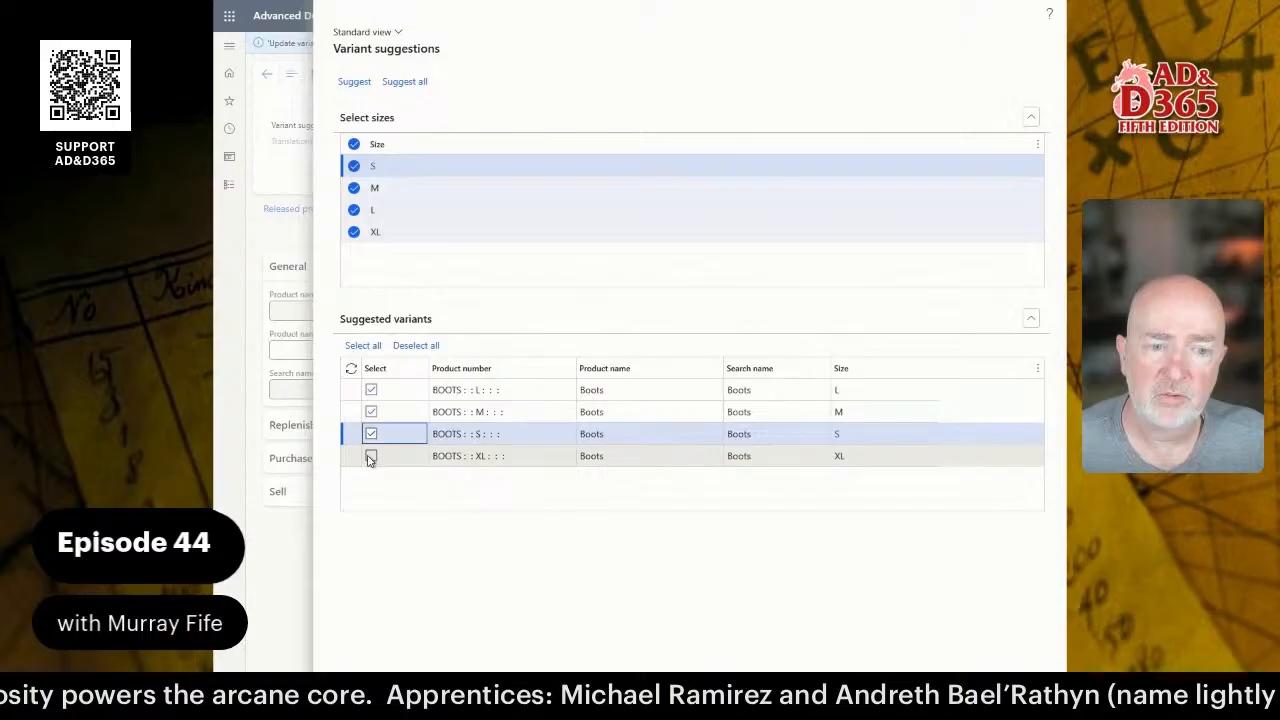
left_click(371, 456)
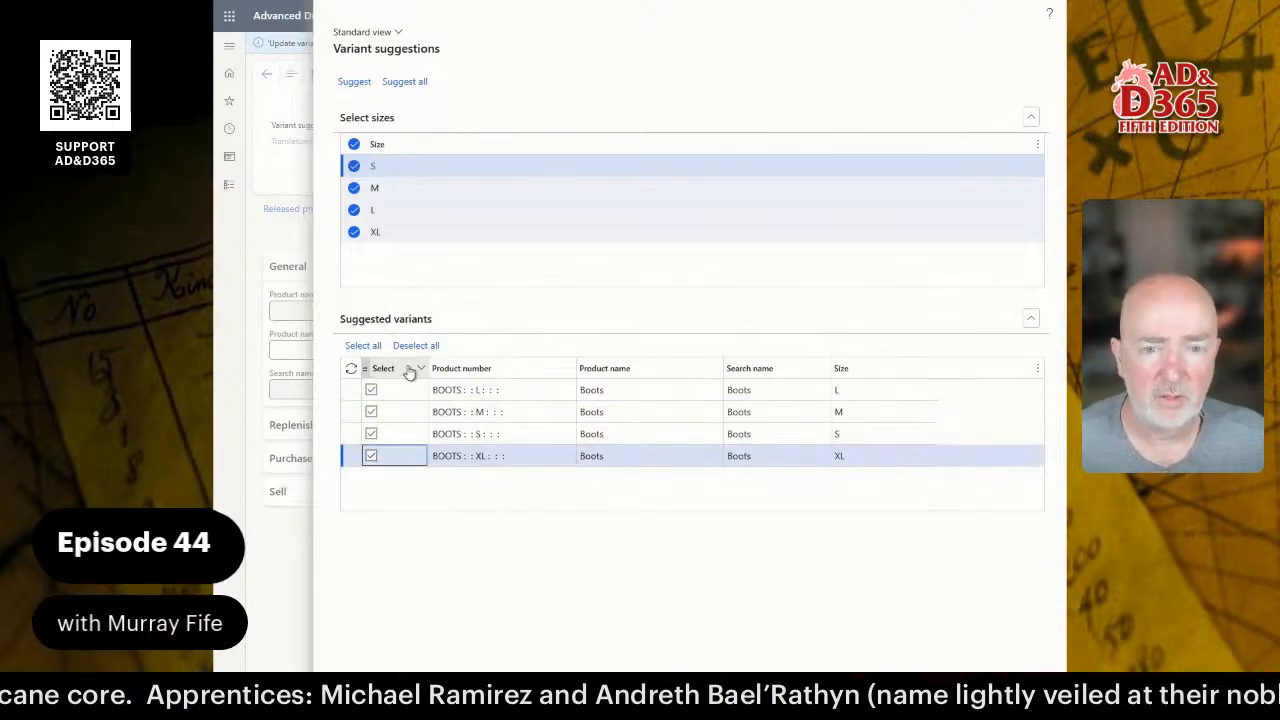
left_click(983, 650)
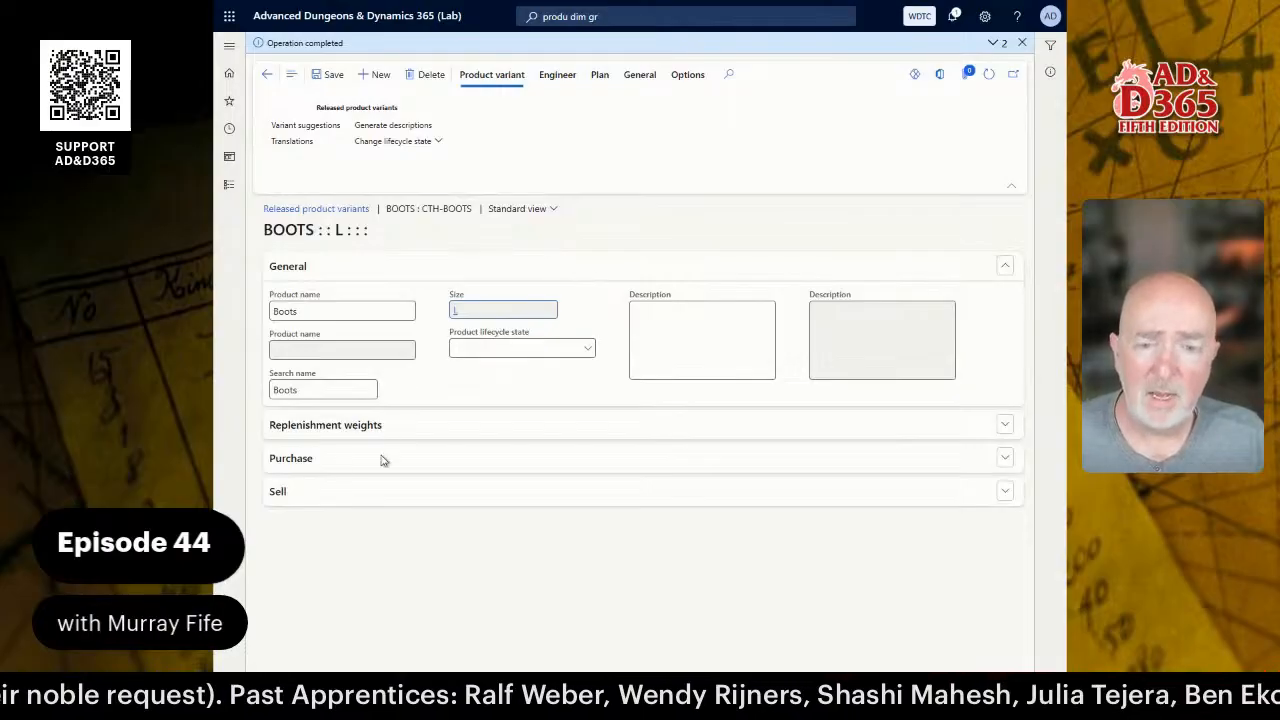
- Expand the size L variant's detail sections, show the variant list and set the product name to Boots, Large
left_click(354, 428)
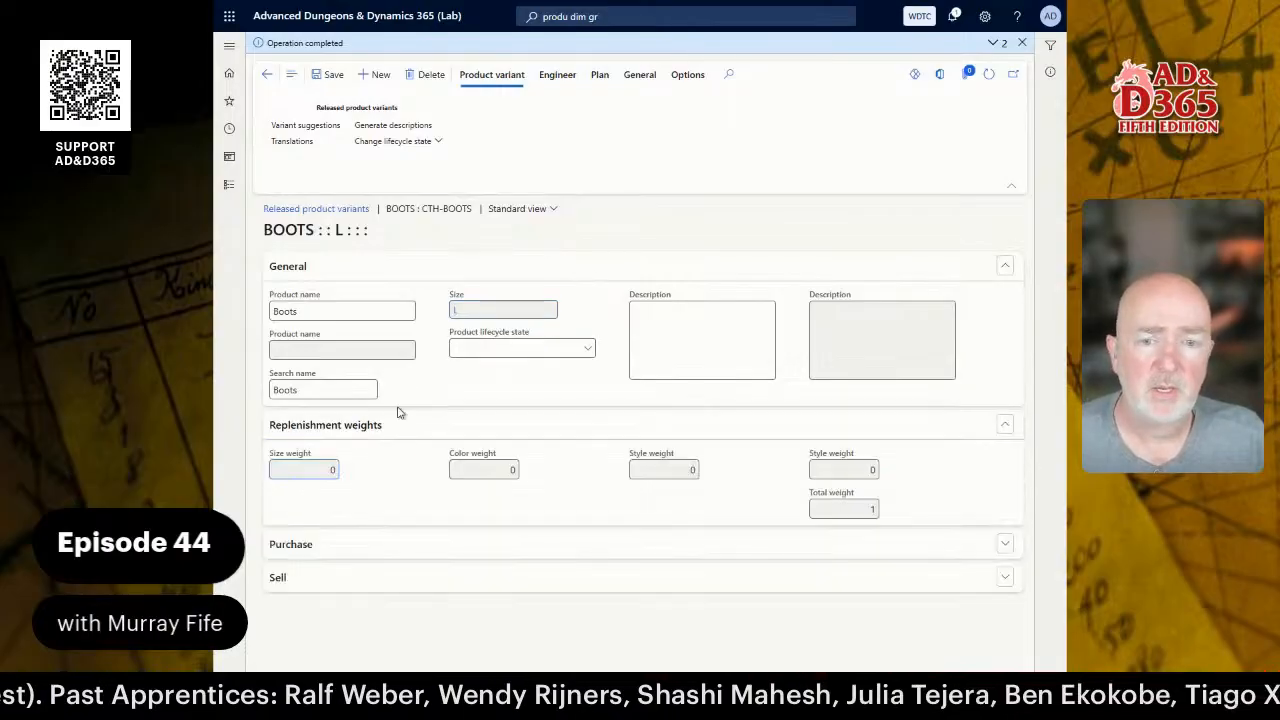
left_click(332, 541)
left_click(330, 636)
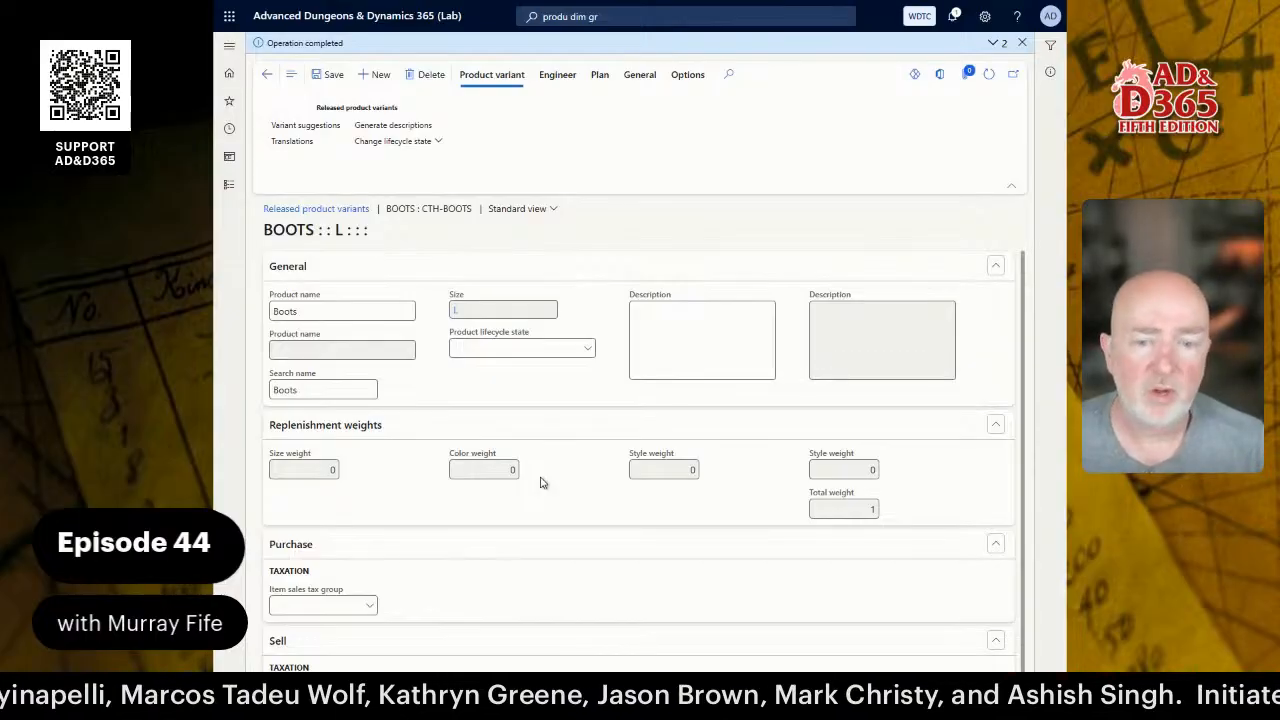
left_click(297, 73)
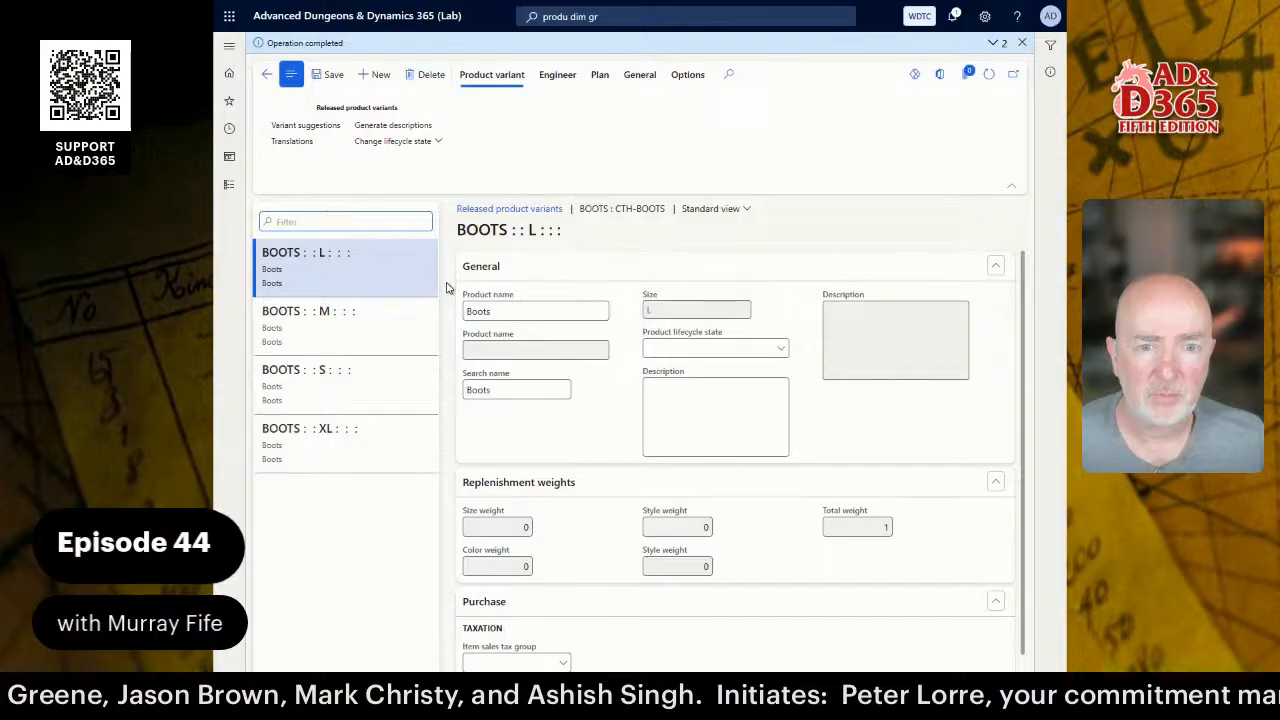
left_click(532, 310)
type(",")
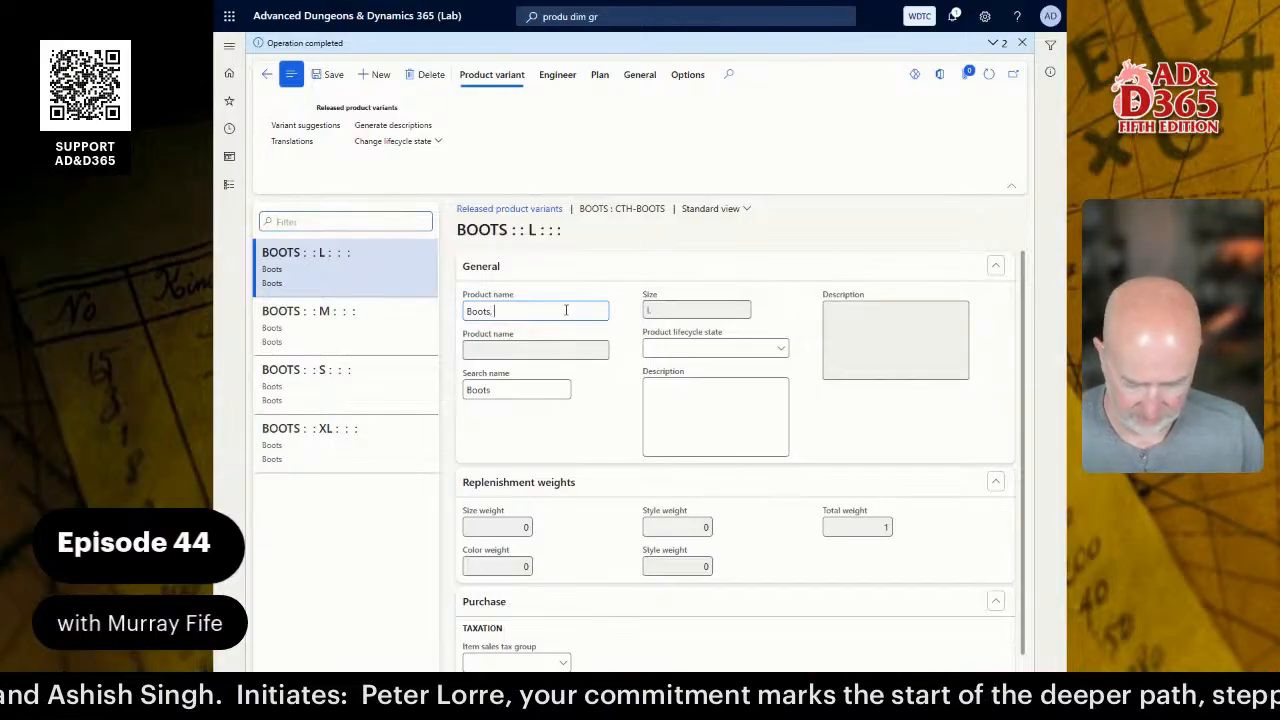
type(" Large")
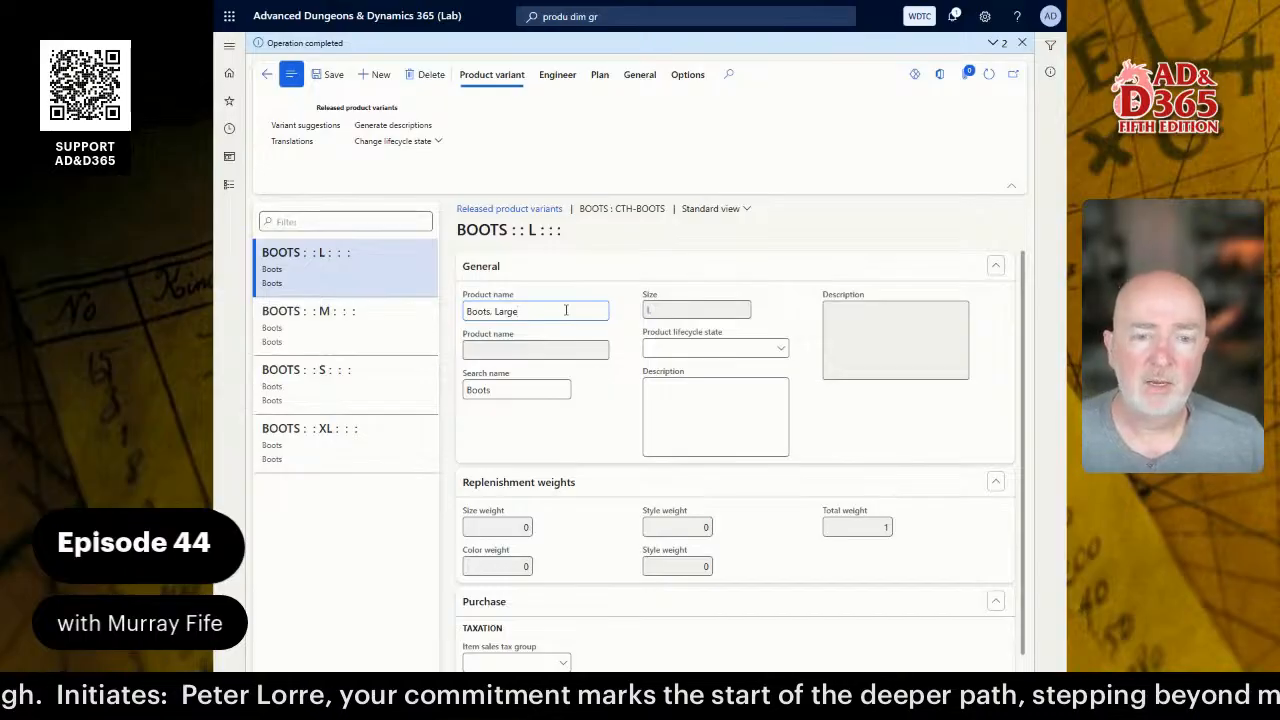
- Set the size L variant's search name to CLT-BOOTS-LRG and copy it
left_click(528, 388)
double_click(528, 388)
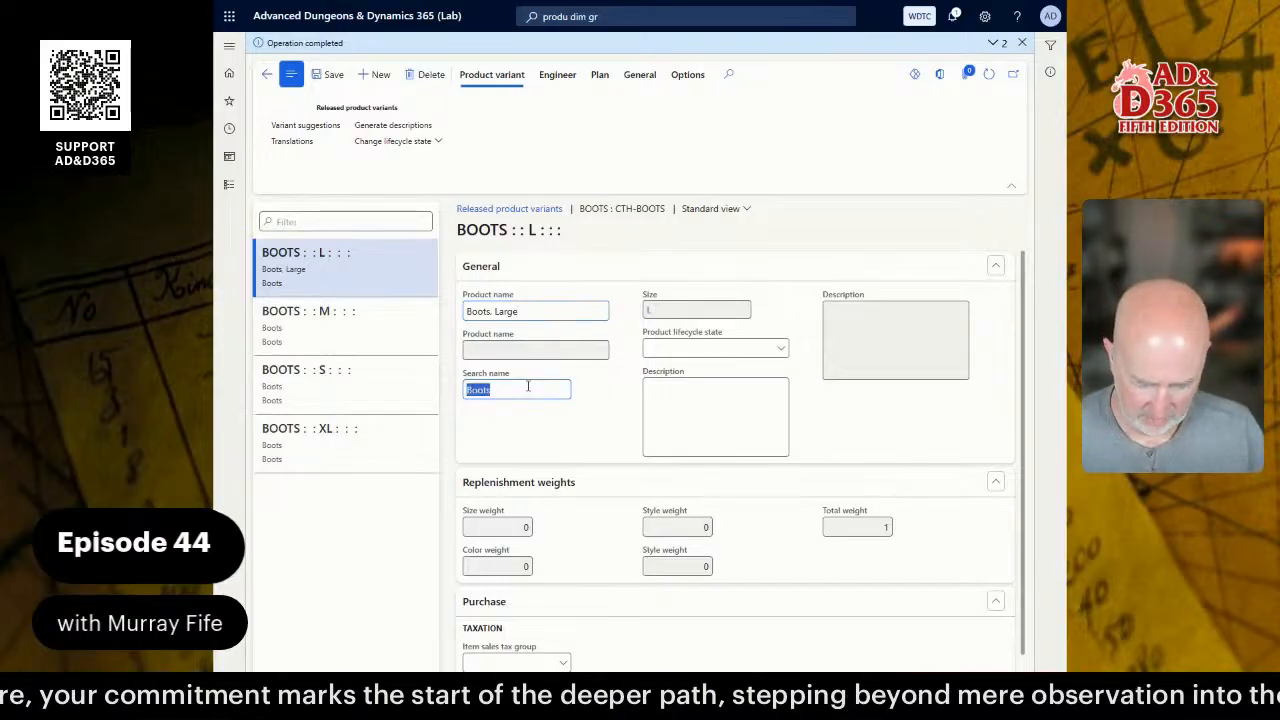
type("CLT")
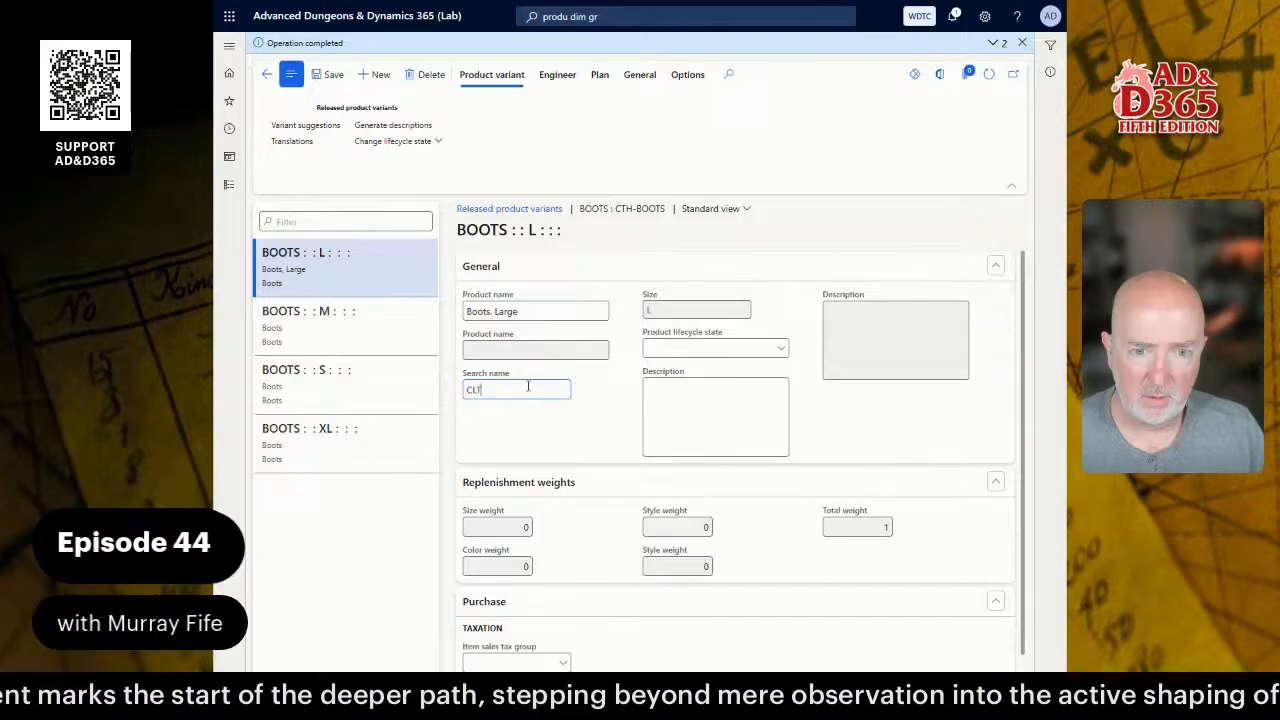
type("-BOOTS-LRG")
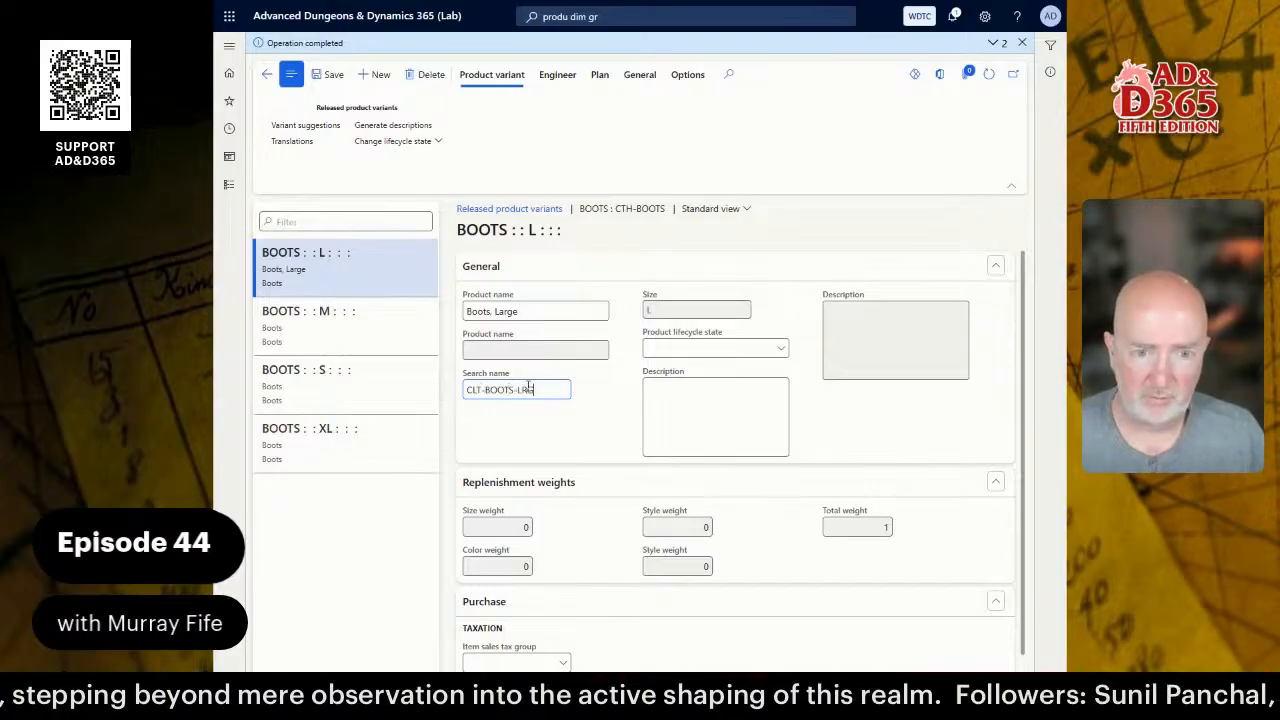
key("ctrl+a")
key("ctrl+c")
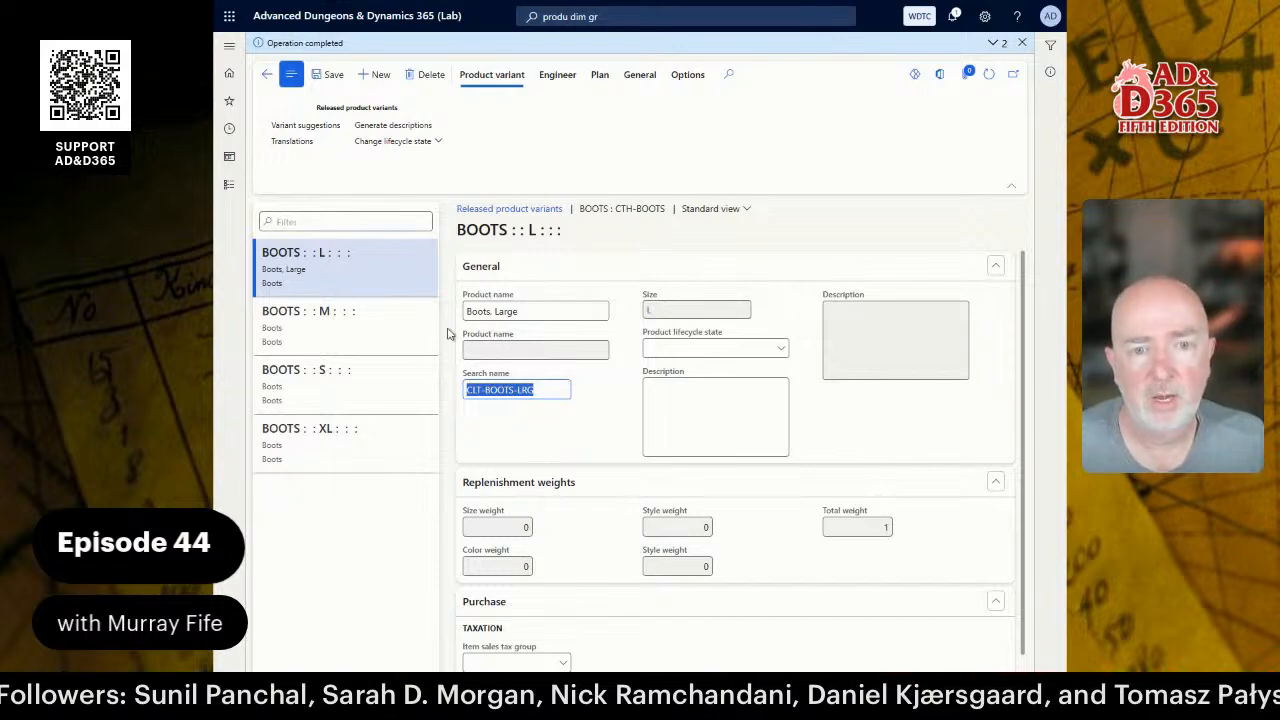
- Set the size M variant's product name to Boots, Medium and its search name to CLT-BOOTS-MED
left_click(360, 314)
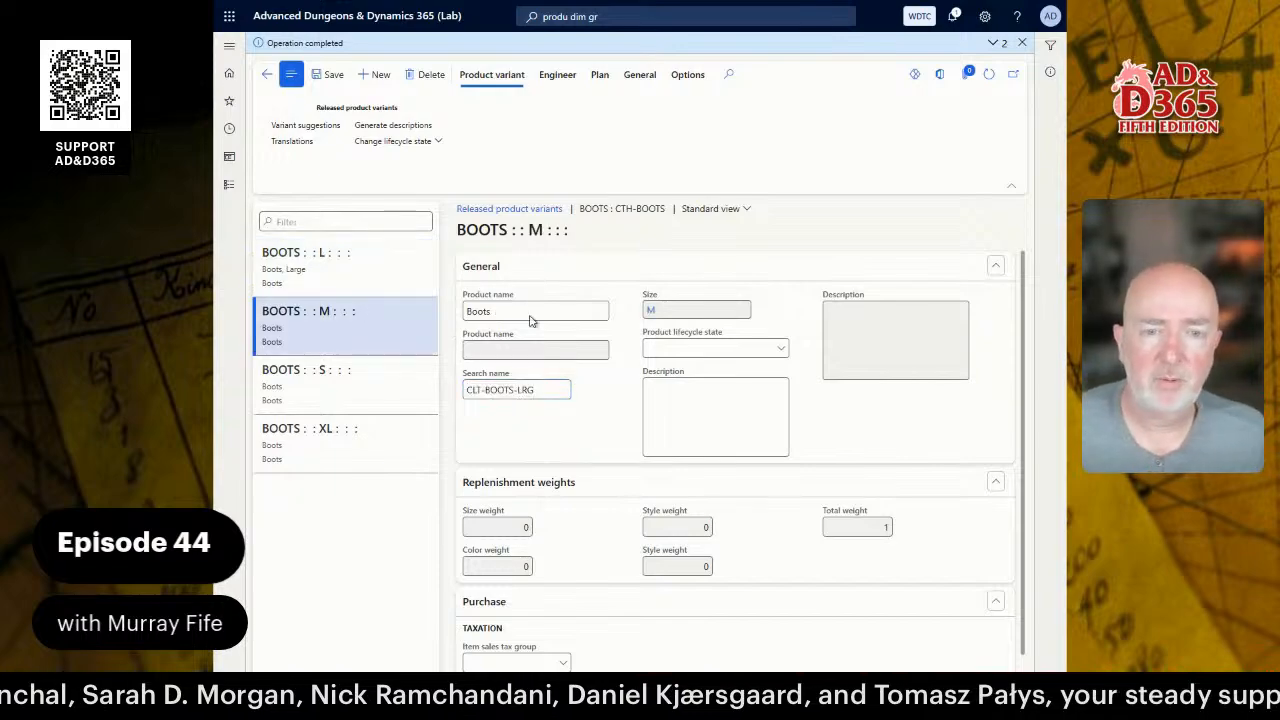
left_click(534, 311)
type(", Medium")
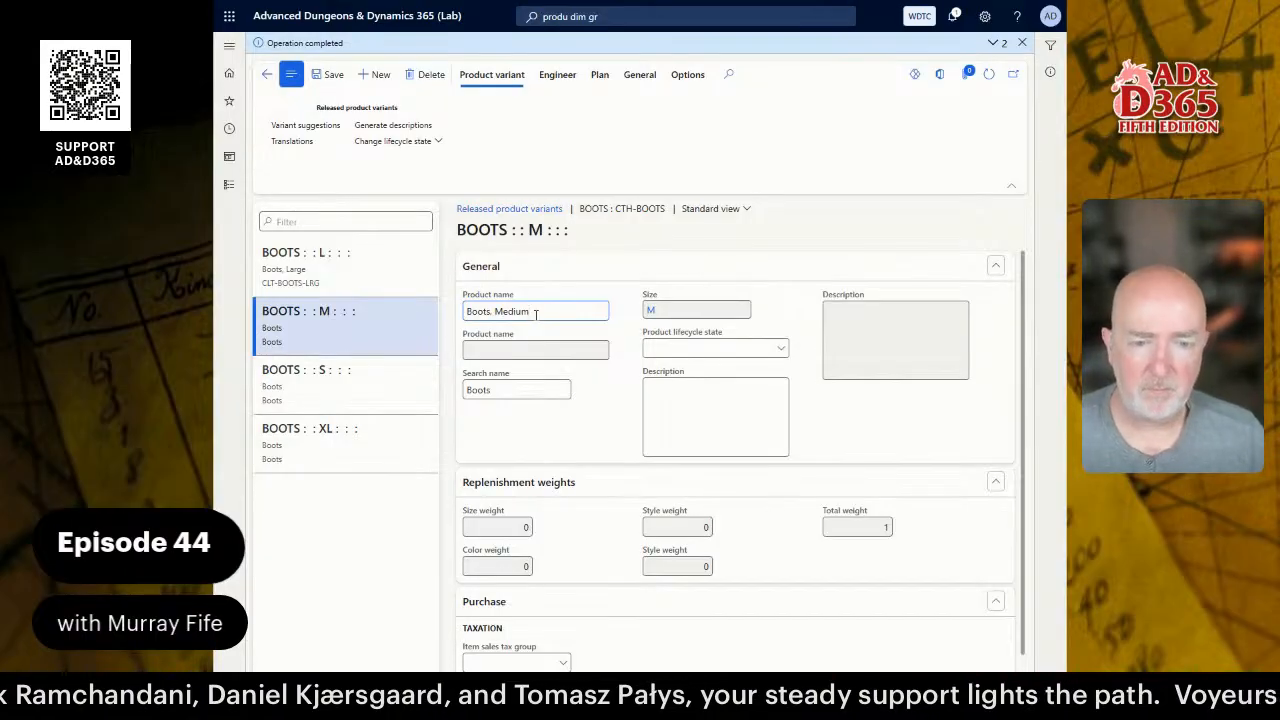
left_click(512, 389)
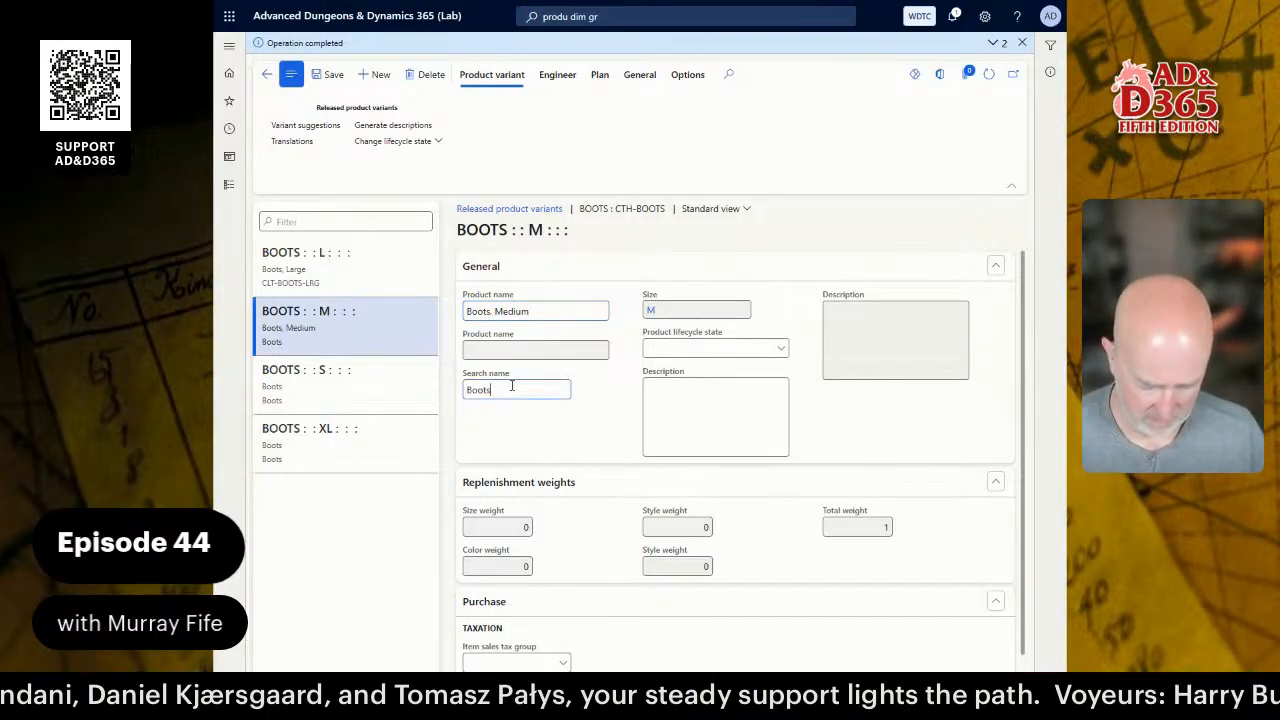
double_click(512, 389)
key("ctrl+v")
type("ME")
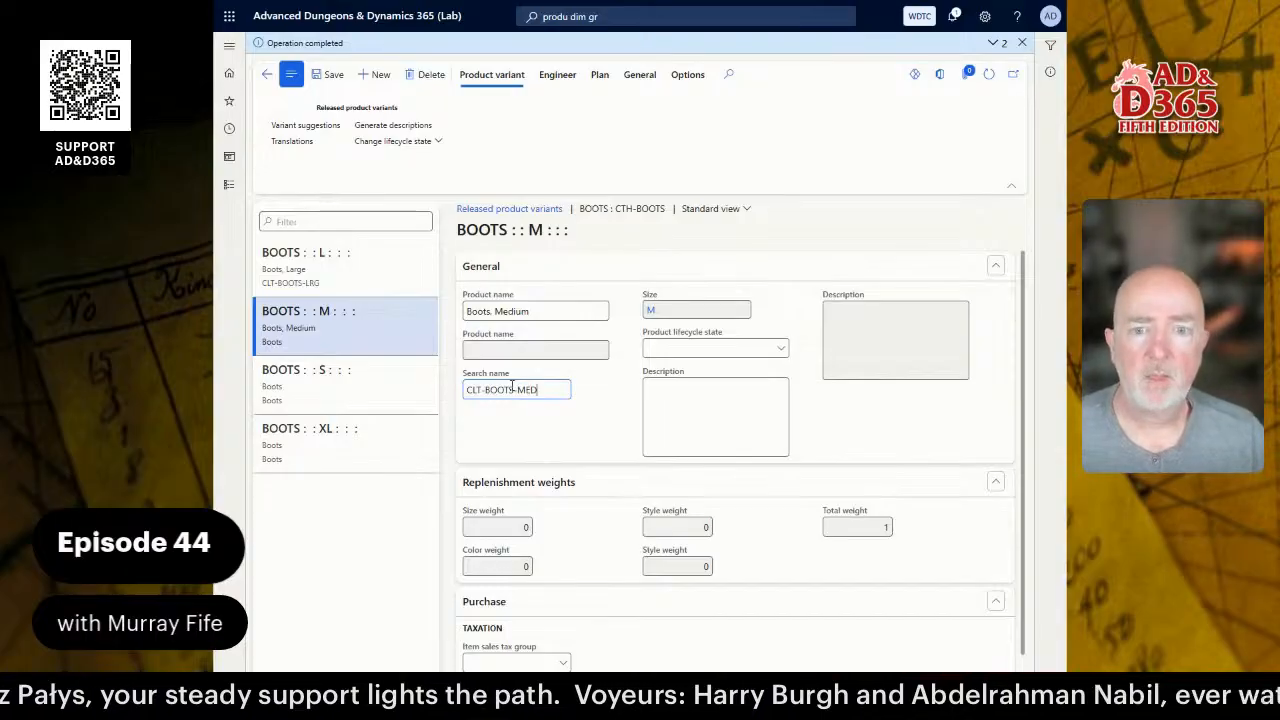
type("D")
- Set the size S variant's product name to Boots, Small and its search name to CLT-BOOTS-SML
left_click(376, 388)
left_click(528, 310)
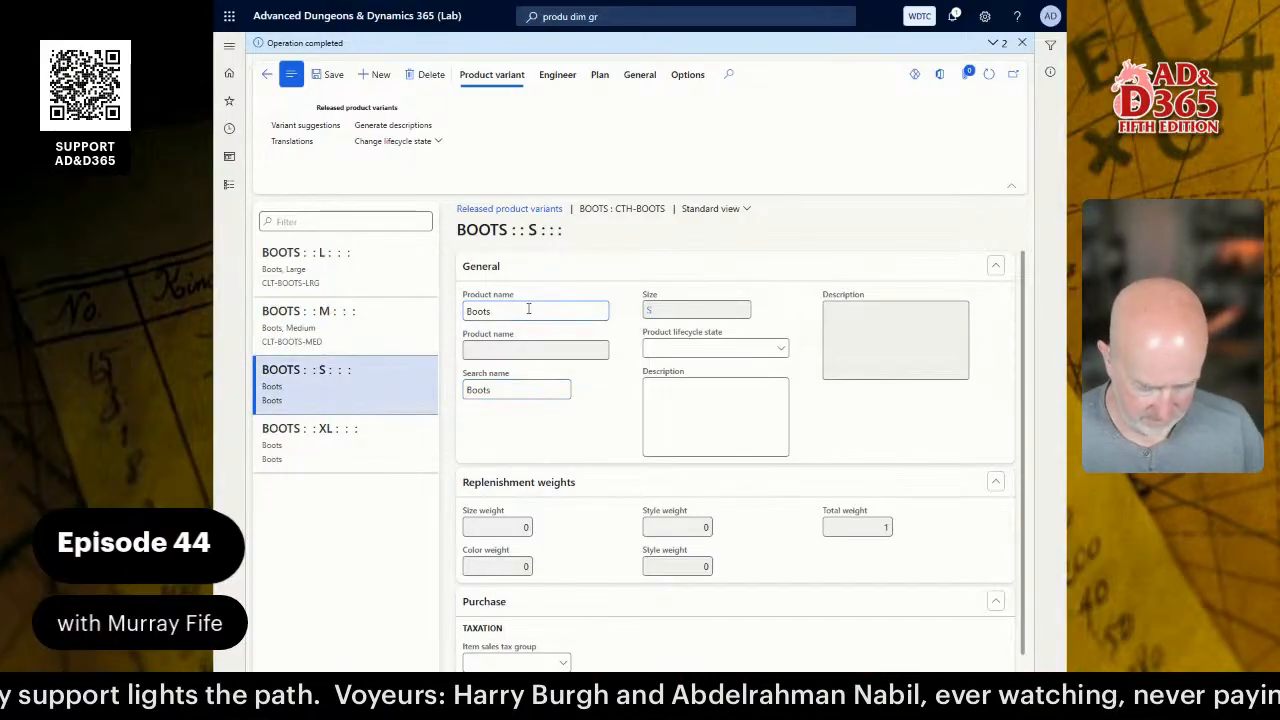
type(", Small")
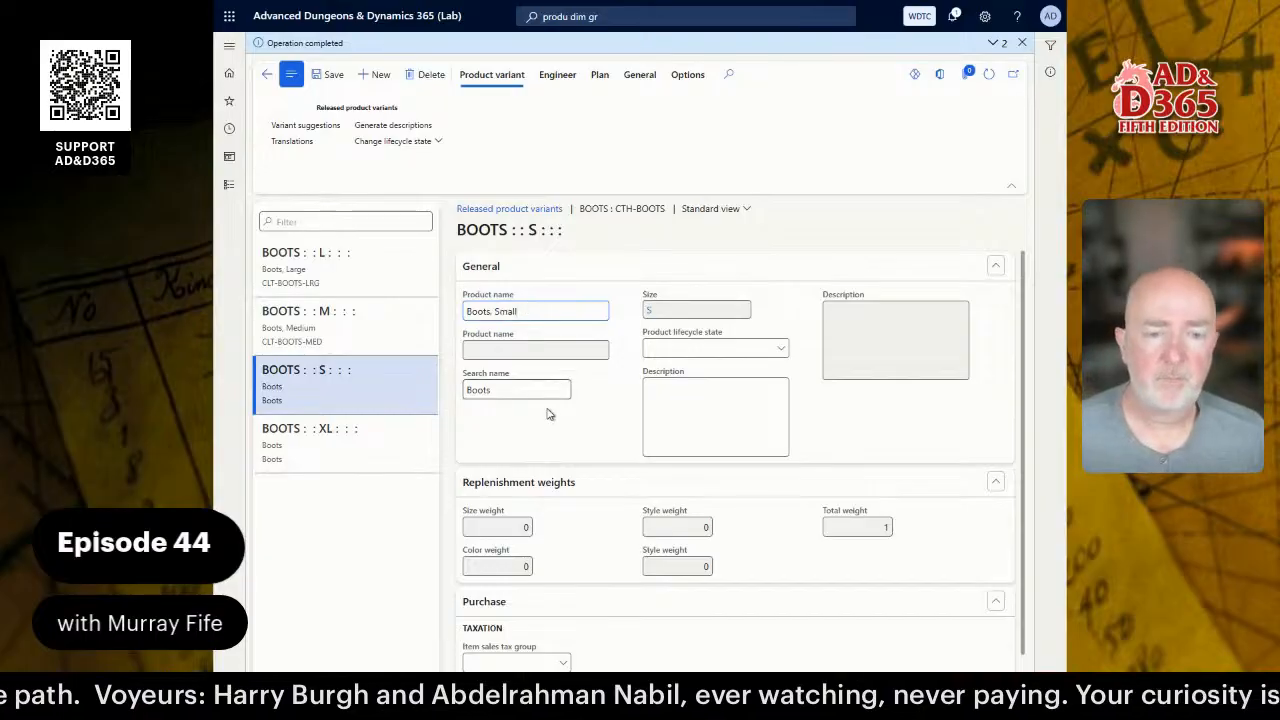
left_click(534, 391)
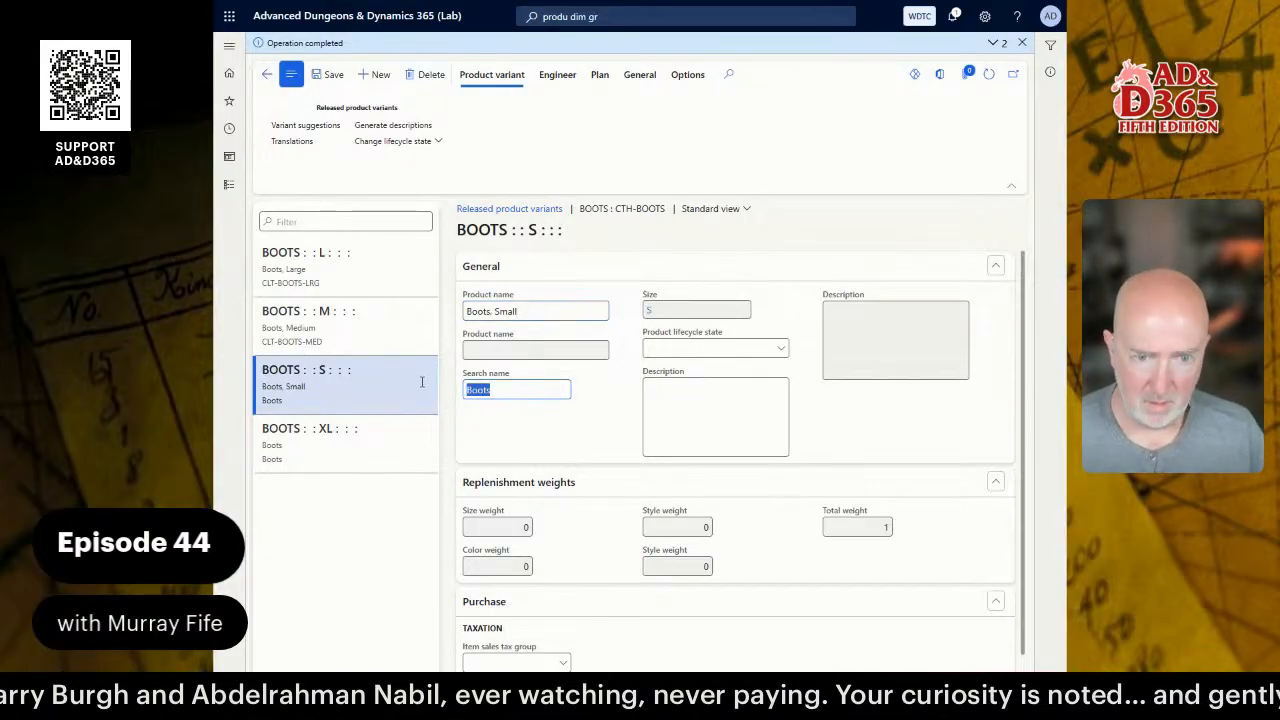
key("ctrl+v")
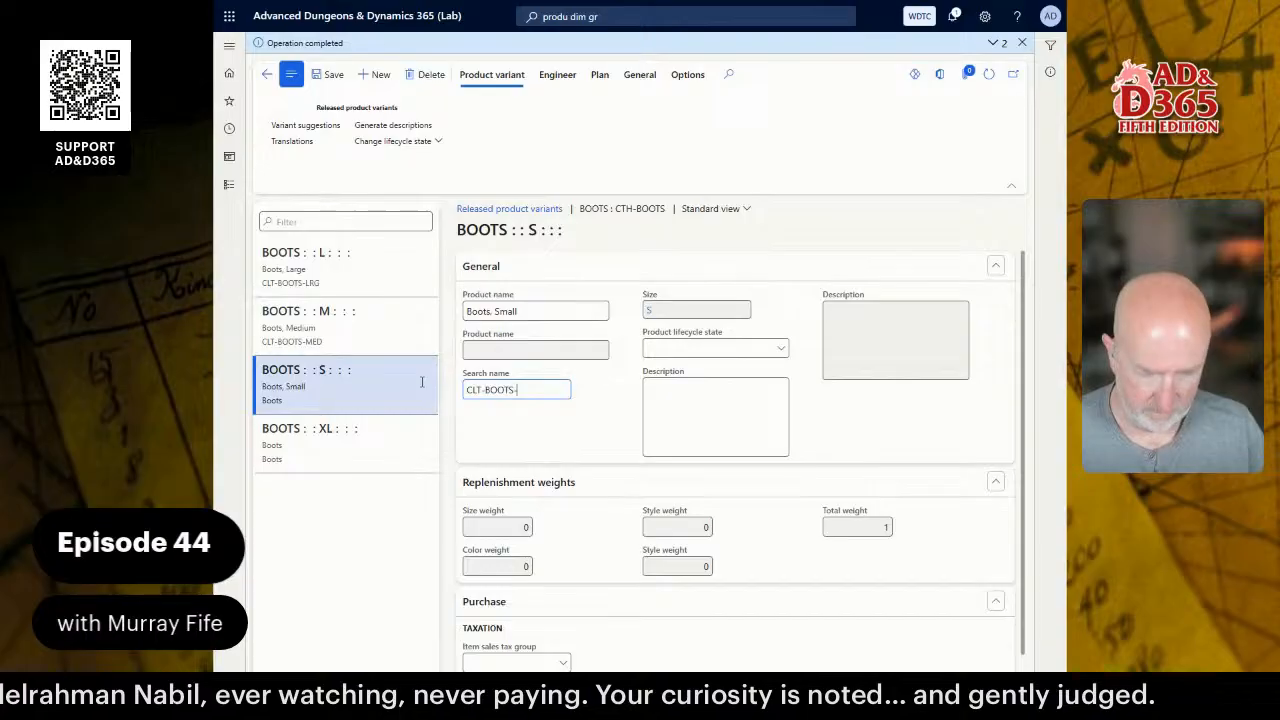
type("SML")
- Name the size XL variant Boots, Extra Large, set its search name to CLT-BOOTS-XLG and save it
left_click(326, 436)
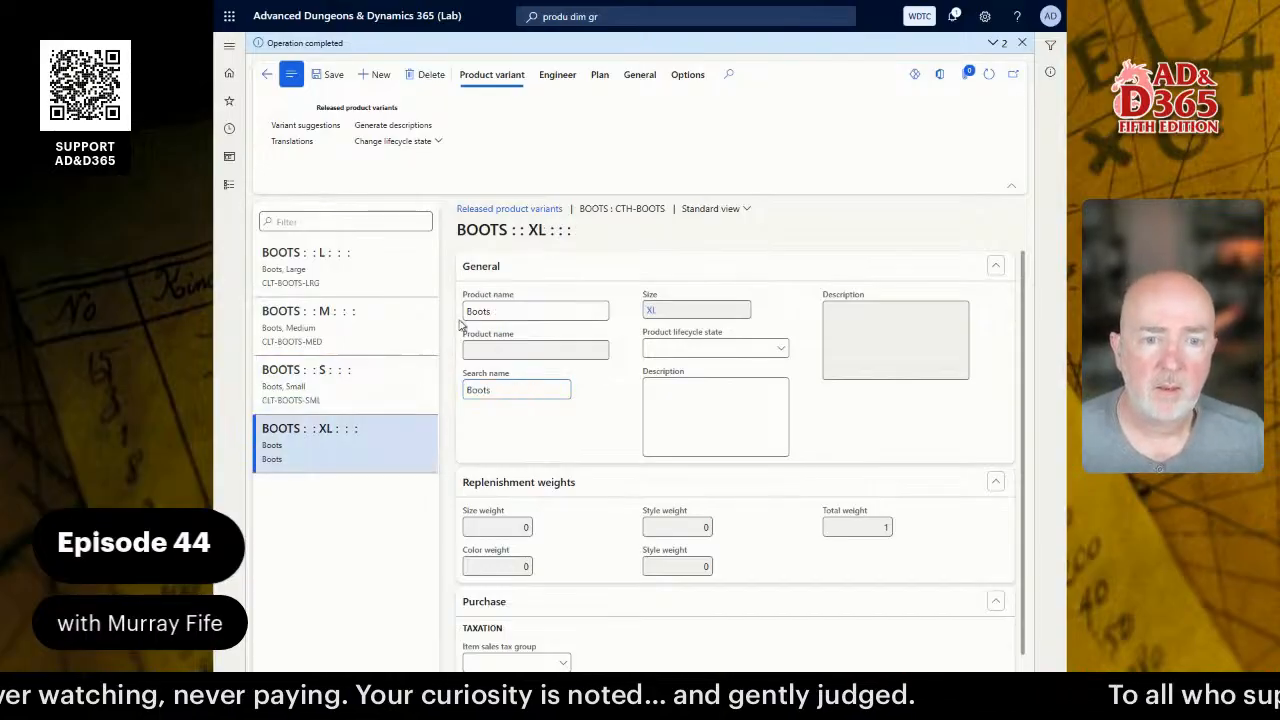
left_click(505, 312)
key("End")
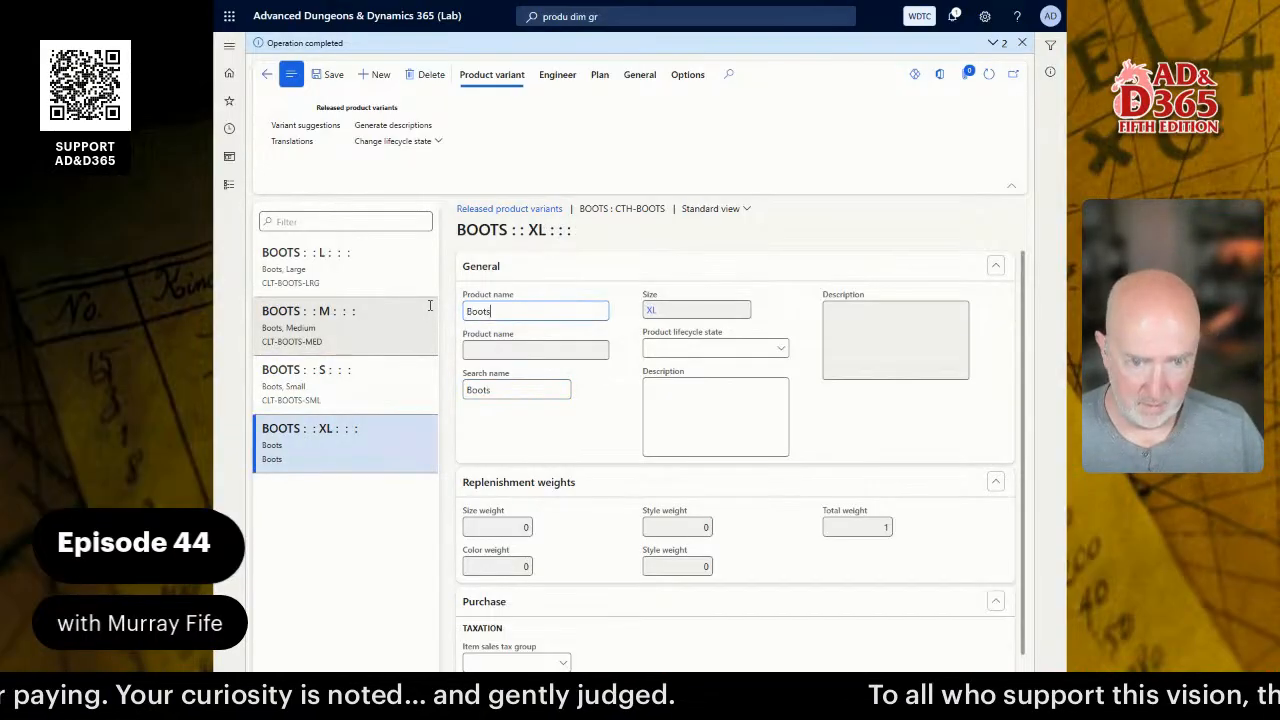
type(", Extra")
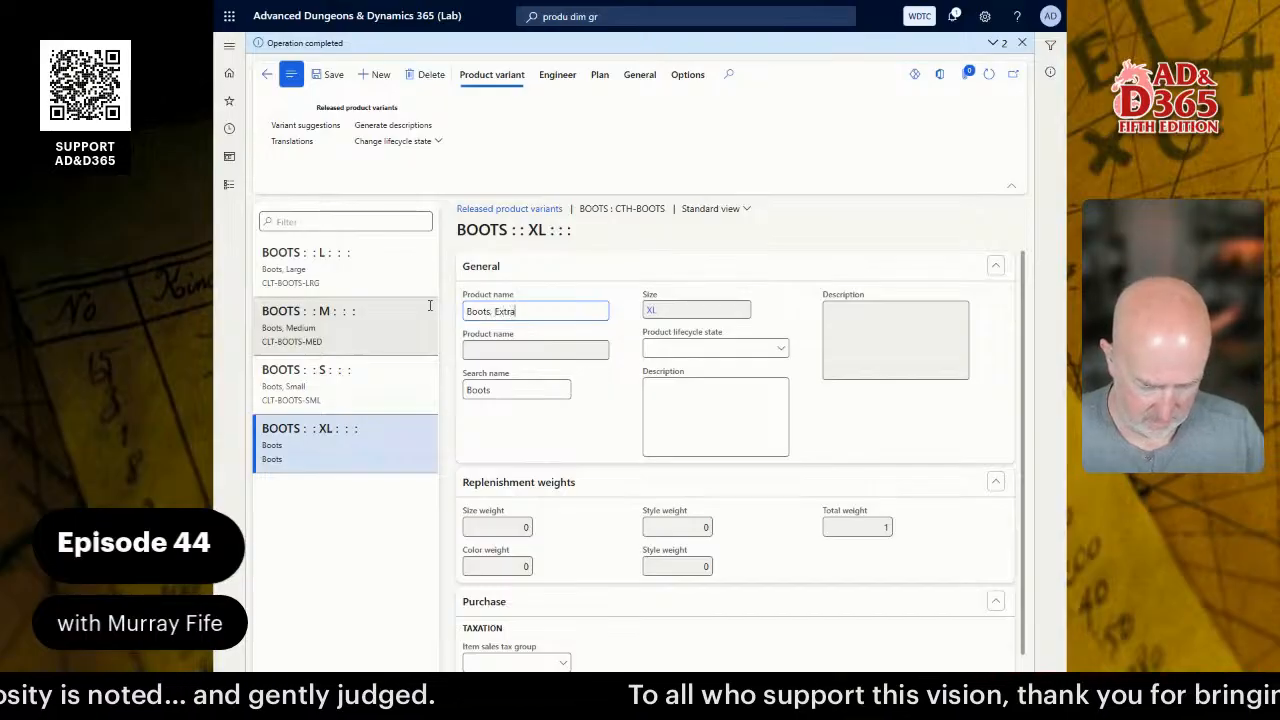
type(" Large")
key("Tab")
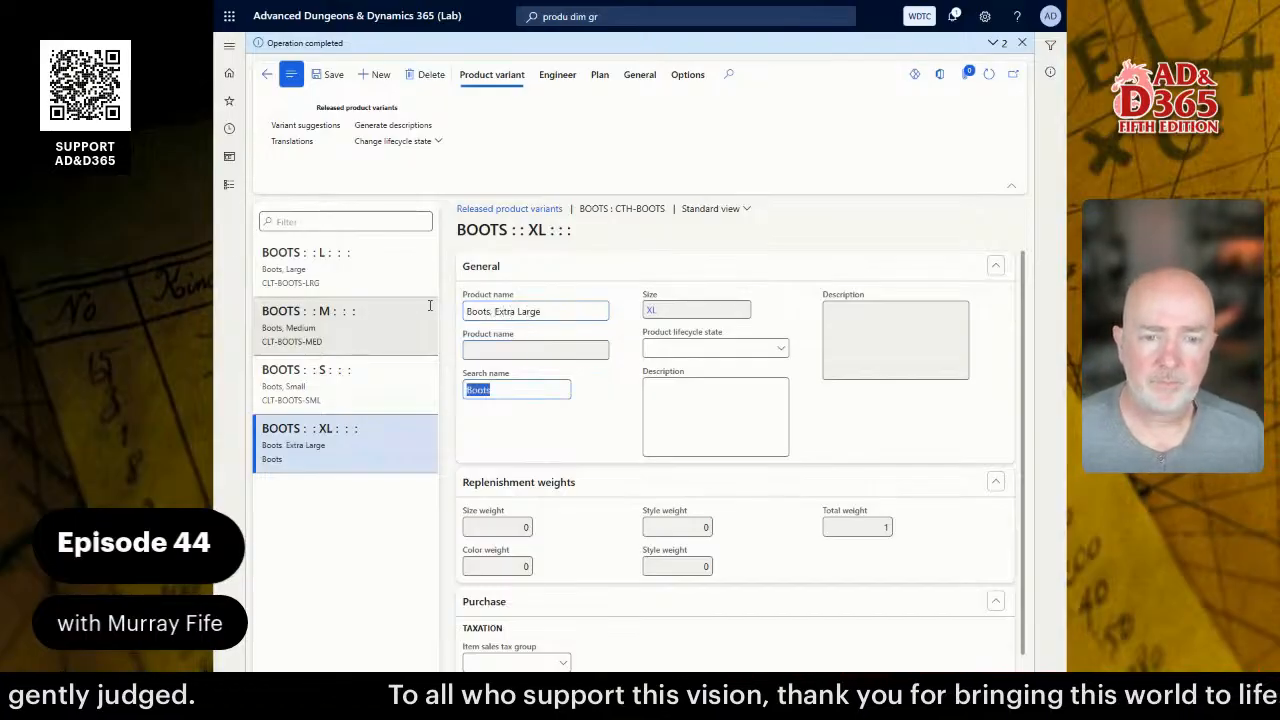
key("ctrl+v")
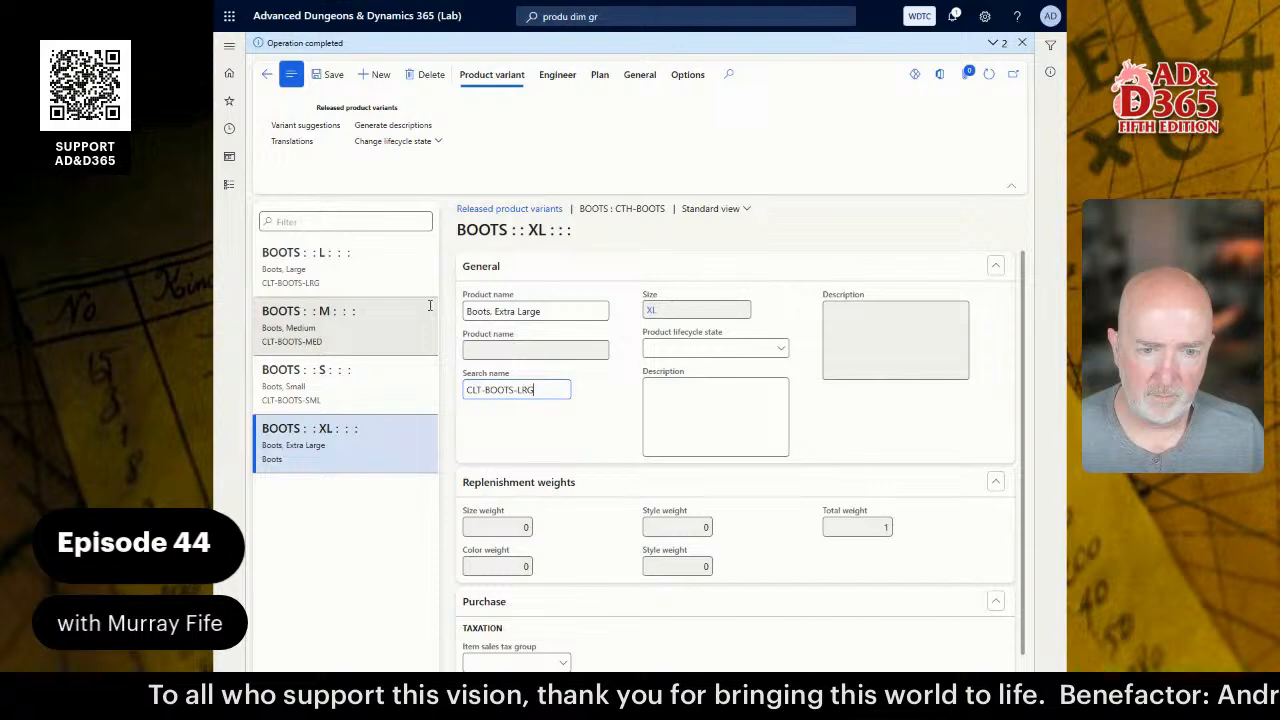
key("Left")
key("Left")
key("Left")
type("X")
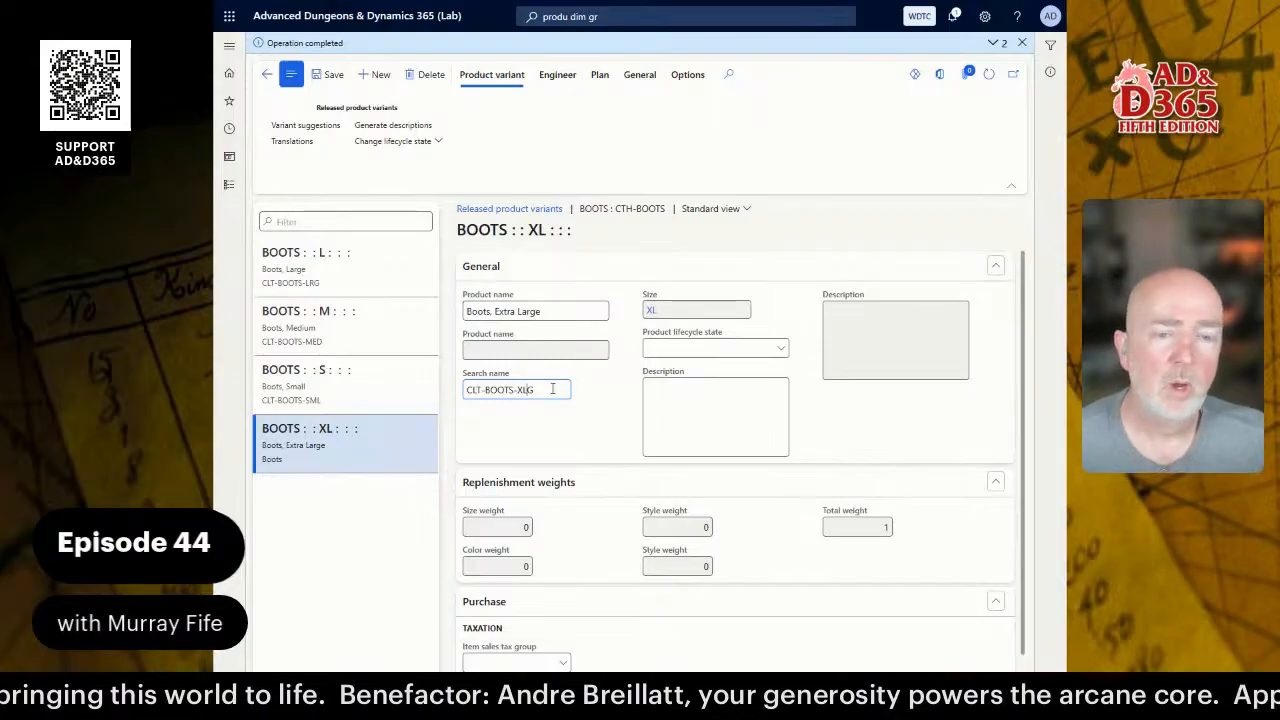
left_click(328, 75)
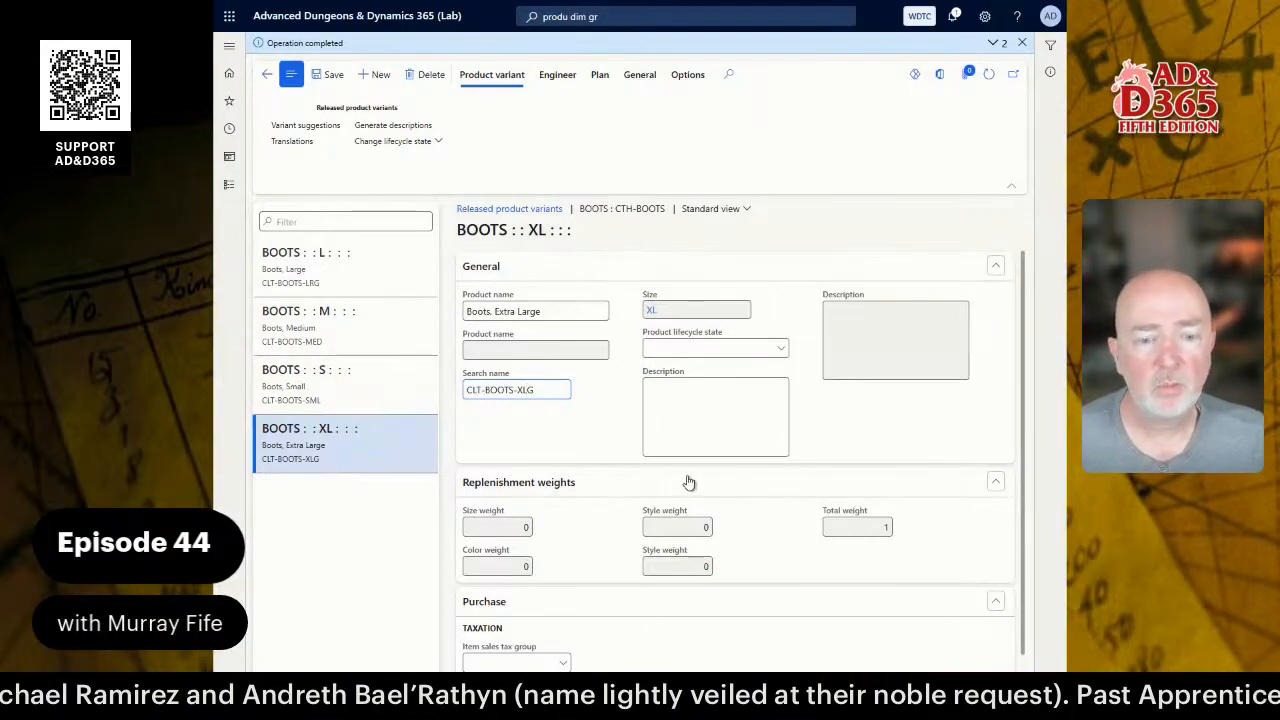
scroll(660, 562, "down", 1)
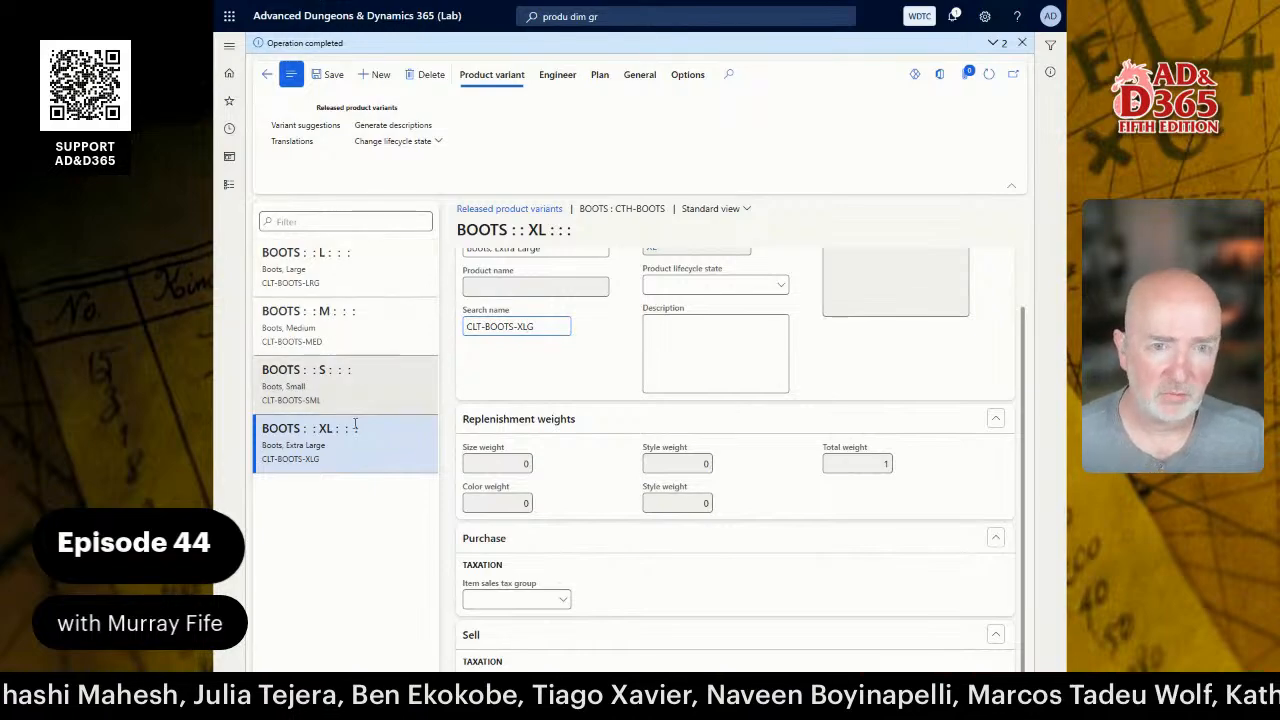
left_click(558, 76)
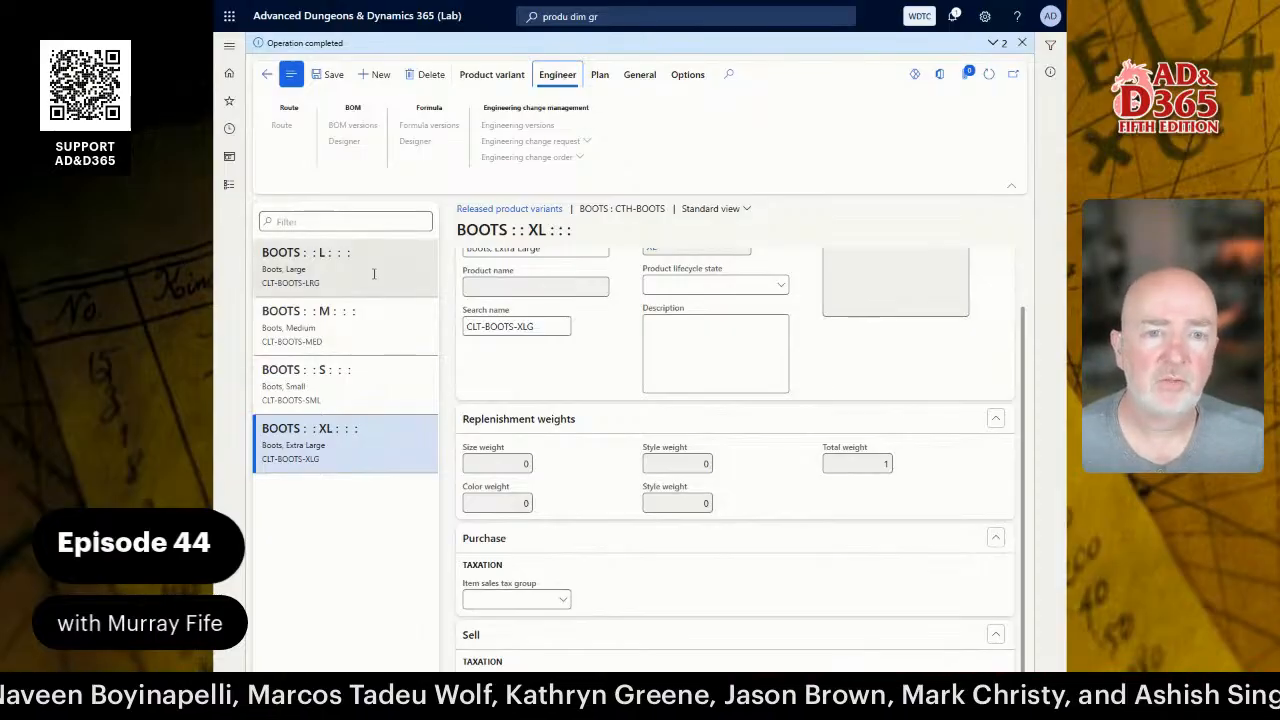
left_click(600, 82)
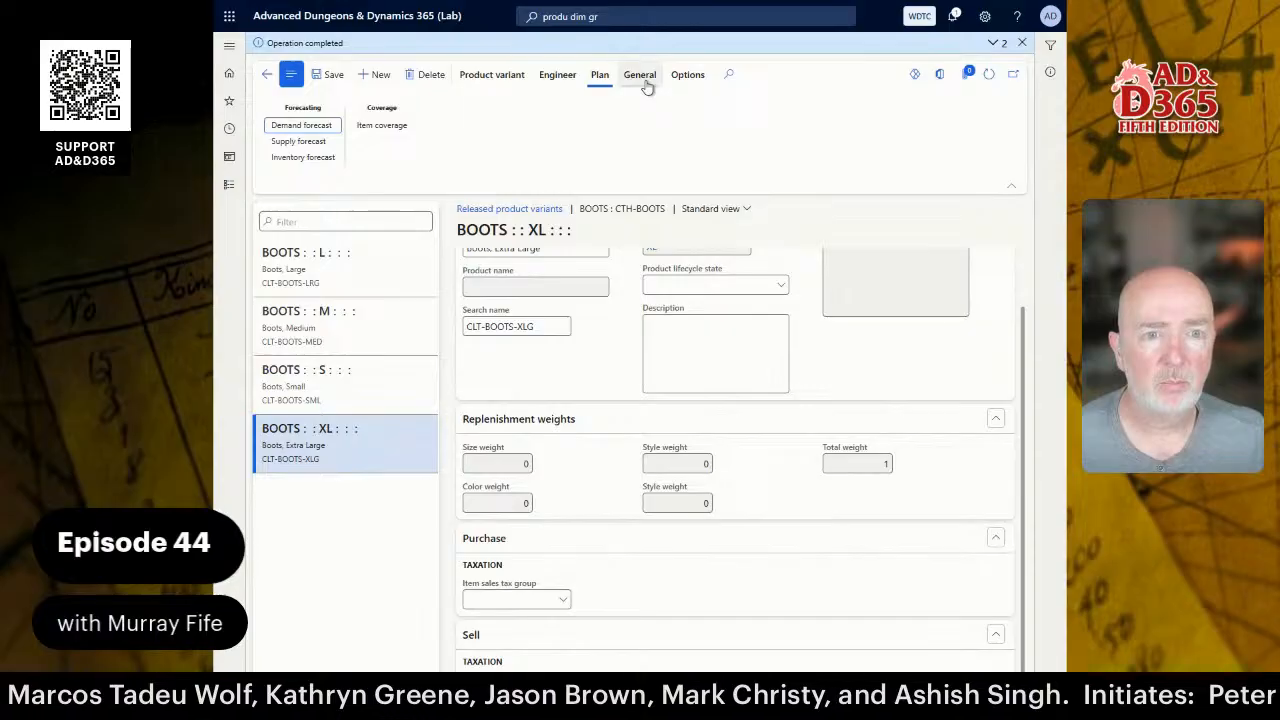
left_click(645, 84)
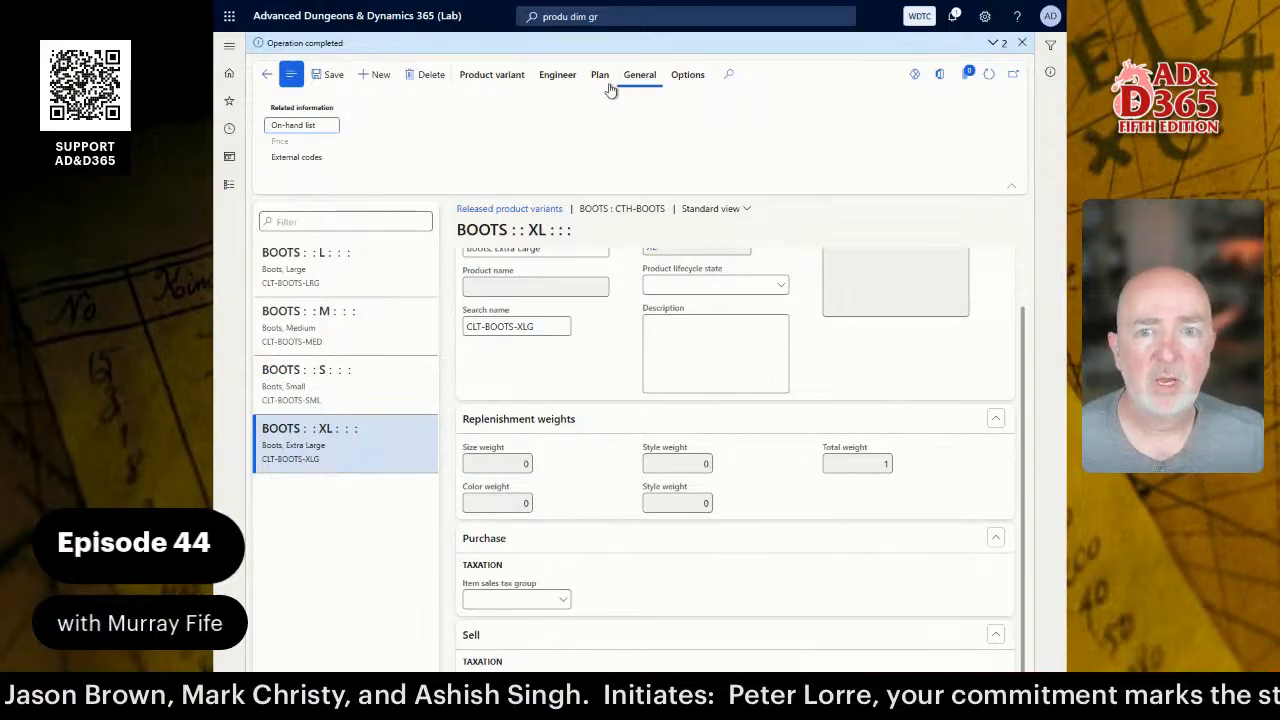
left_click(557, 78)
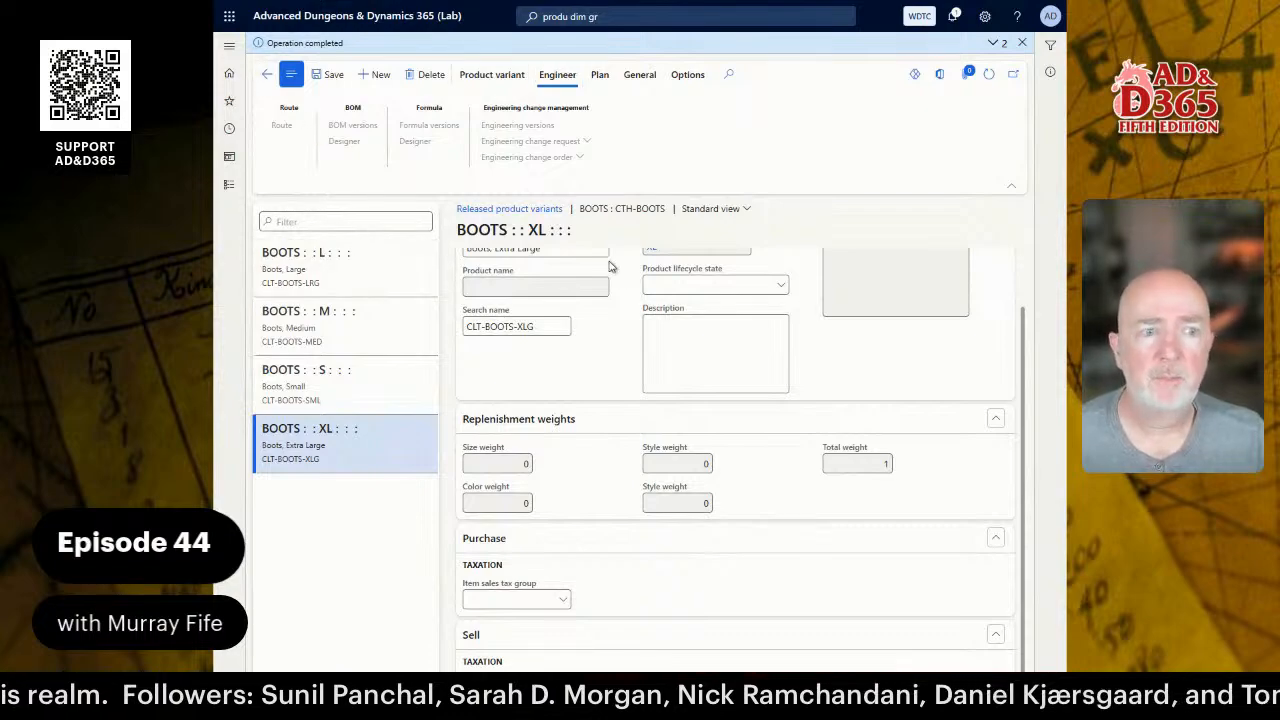
- Go back to the Boots product and open the released variants list from its related size M variant
left_click(268, 76)
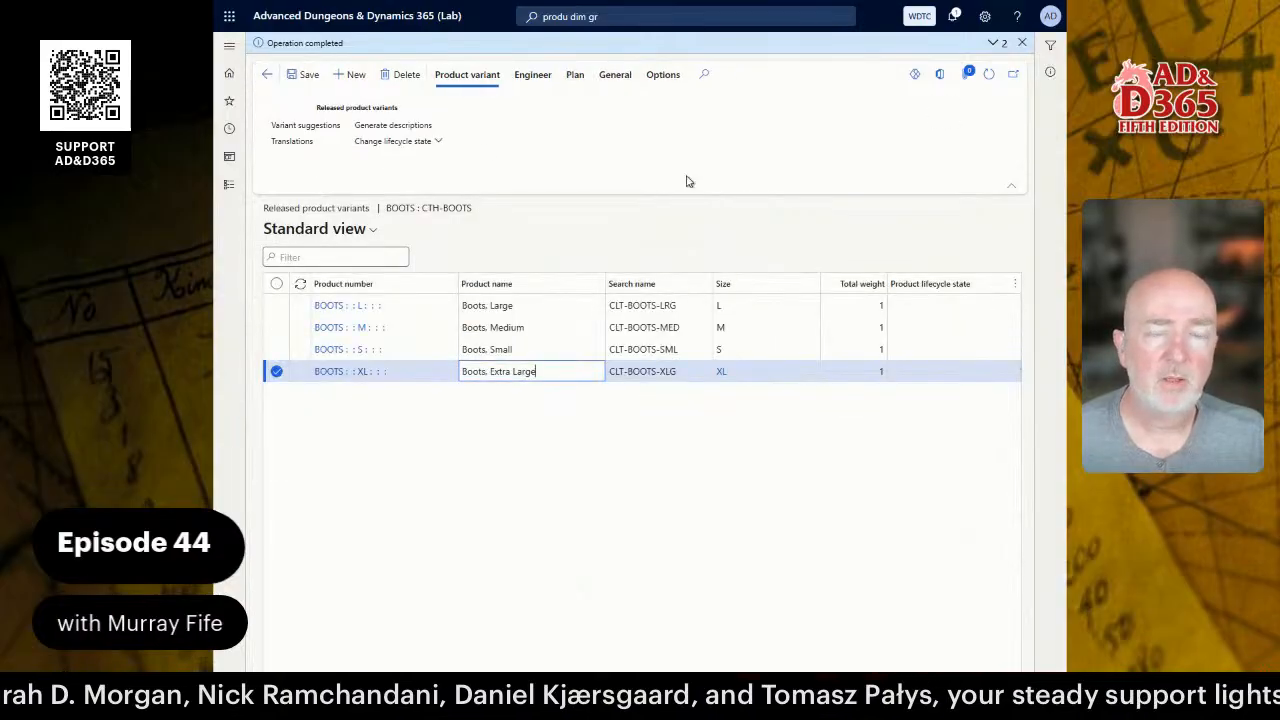
left_click(268, 76)
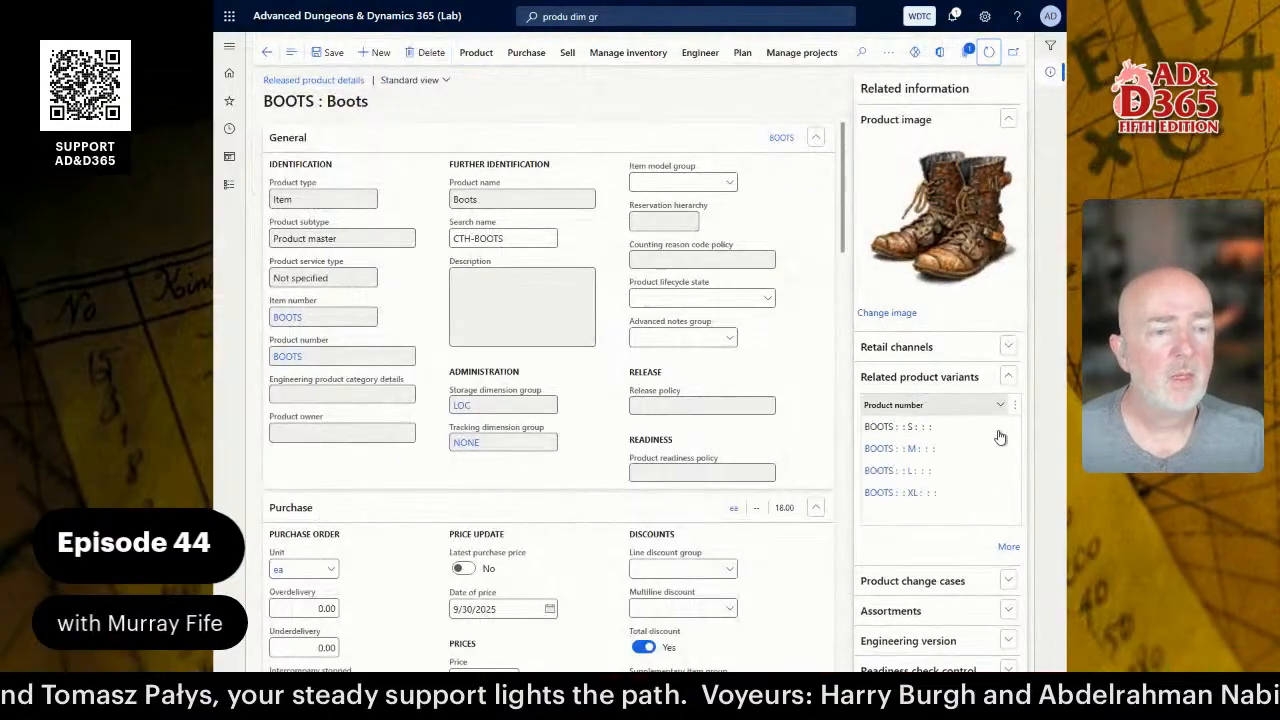
left_click(893, 446)
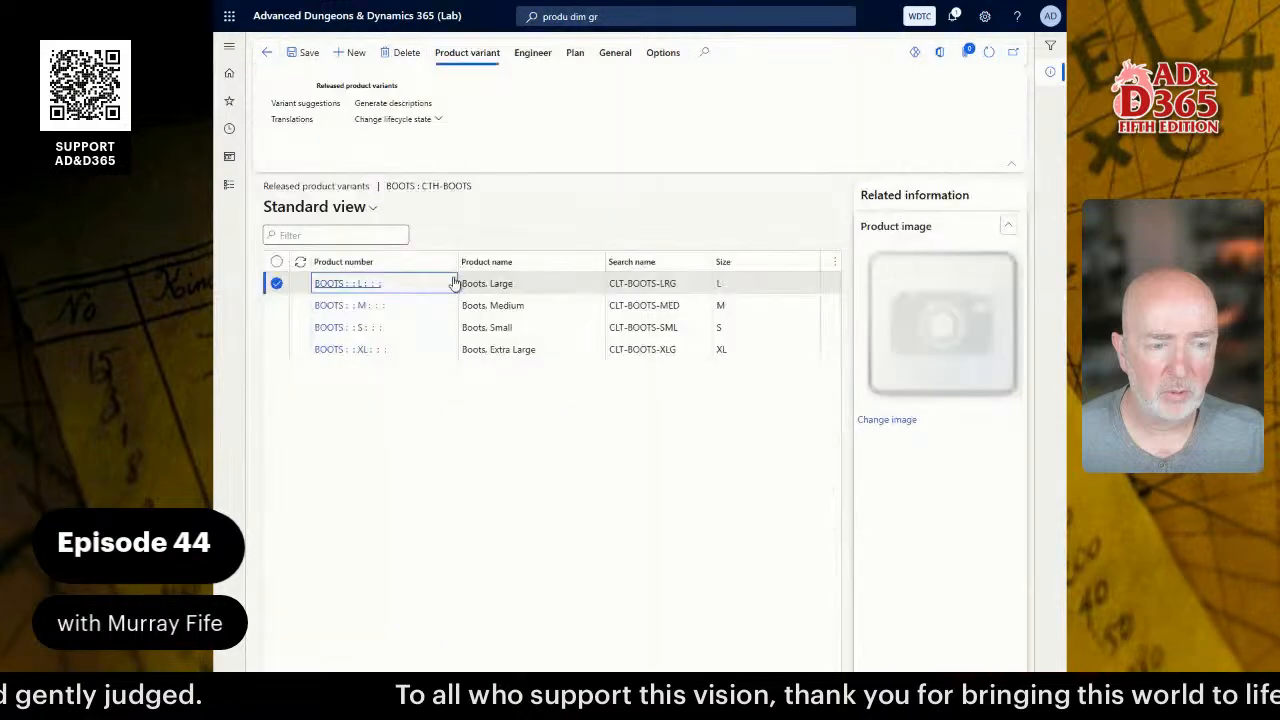
- Upload the pair-of-boots PNG from the Pictures folder as the Boots, Large variant's product image
left_click(880, 421)
left_click(678, 427)
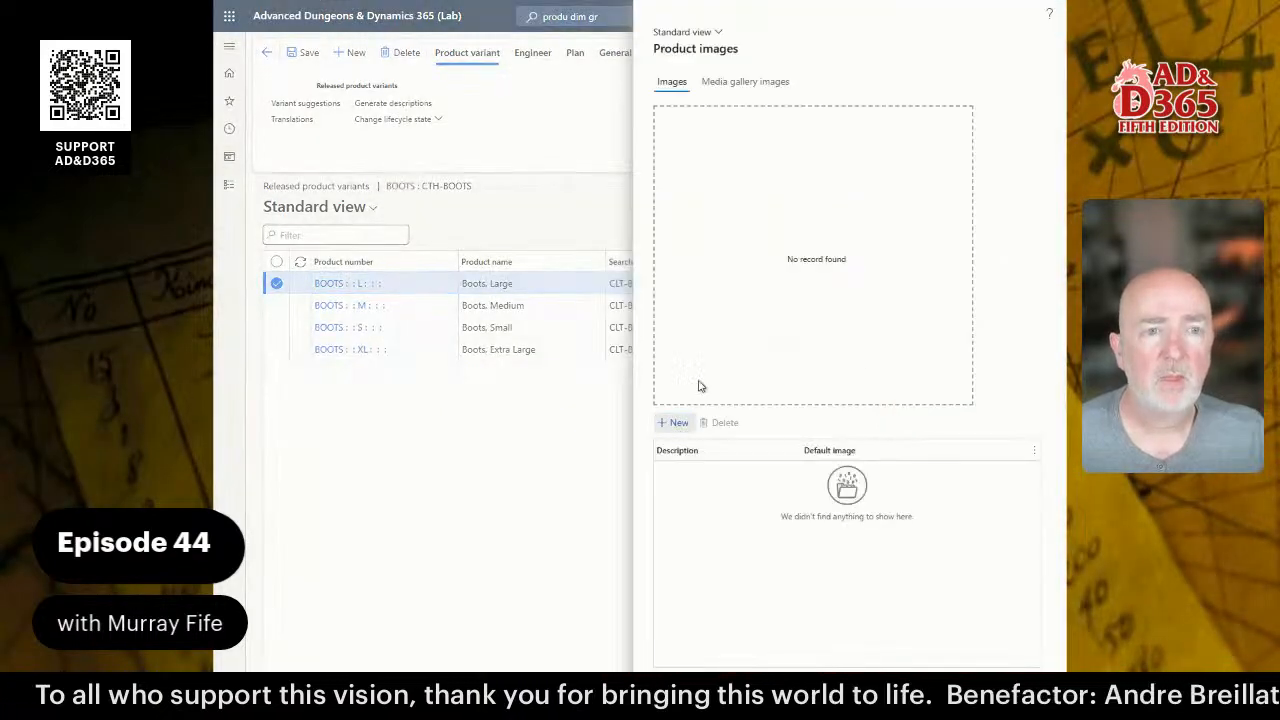
left_click(849, 107)
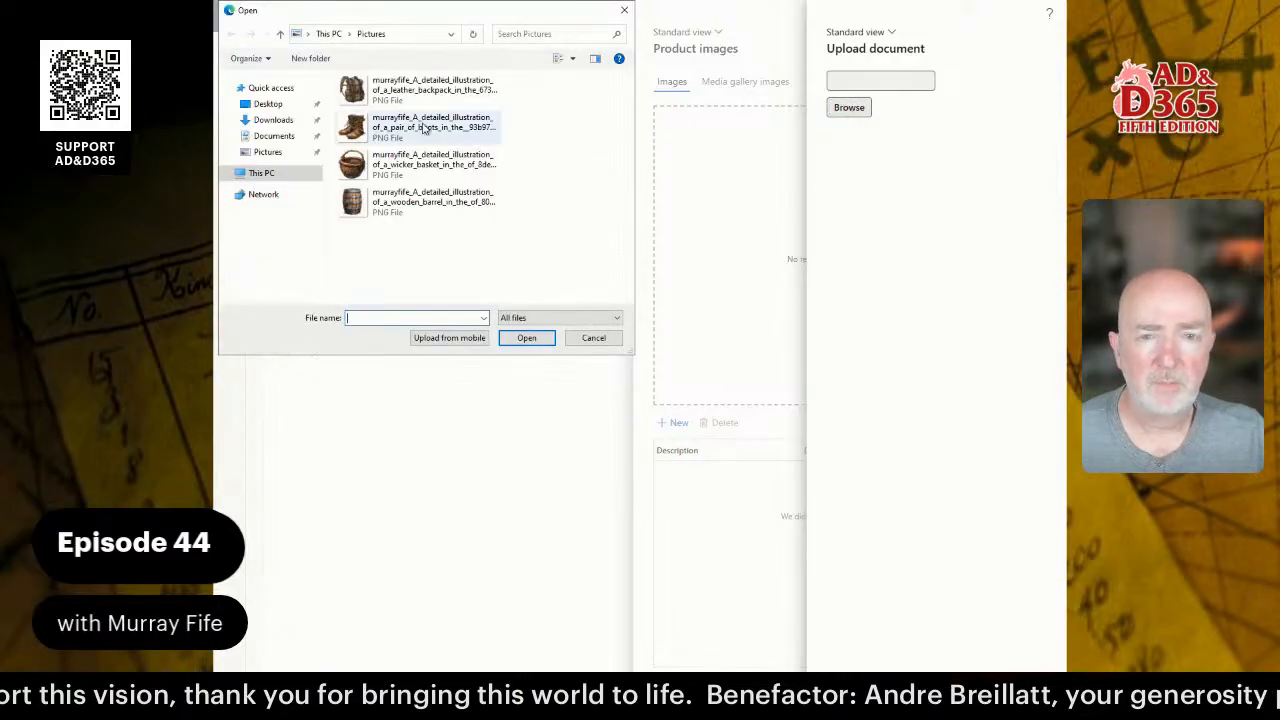
double_click(421, 120)
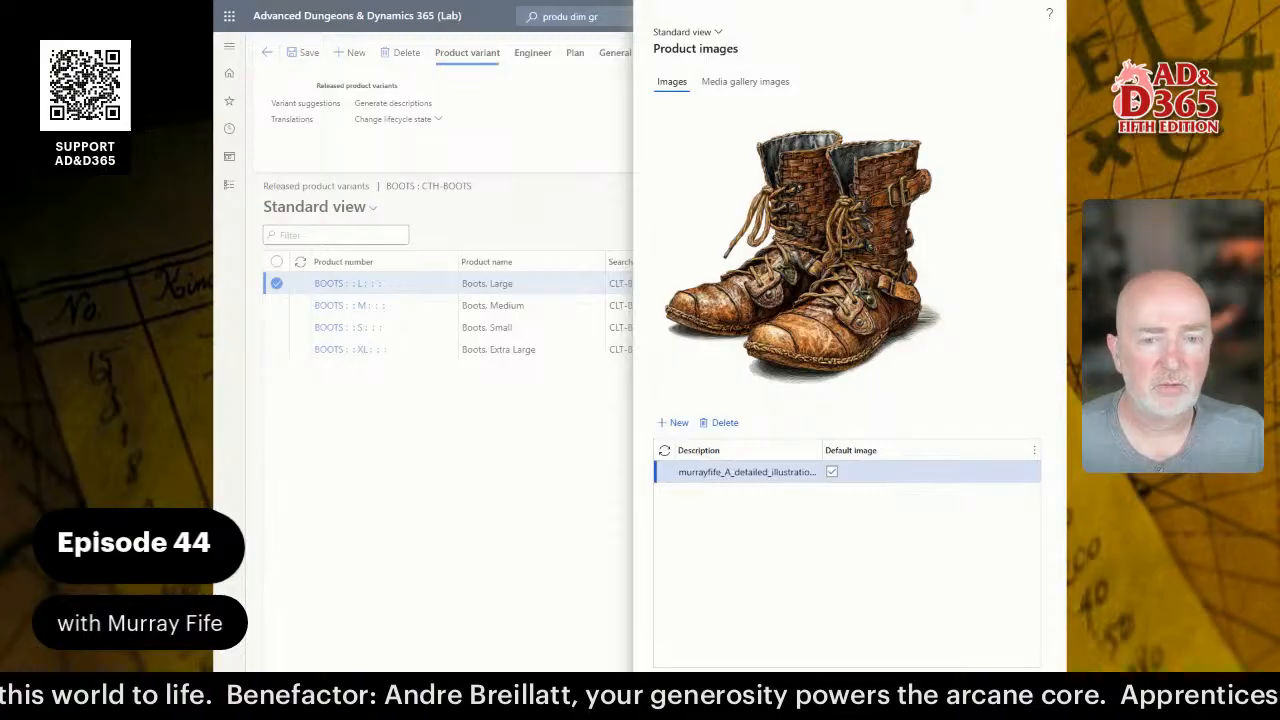
key("Escape")
- Upload the pair-of-boots PNG from the Pictures folder as the Boots, Medium variant's product image
left_click(574, 307)
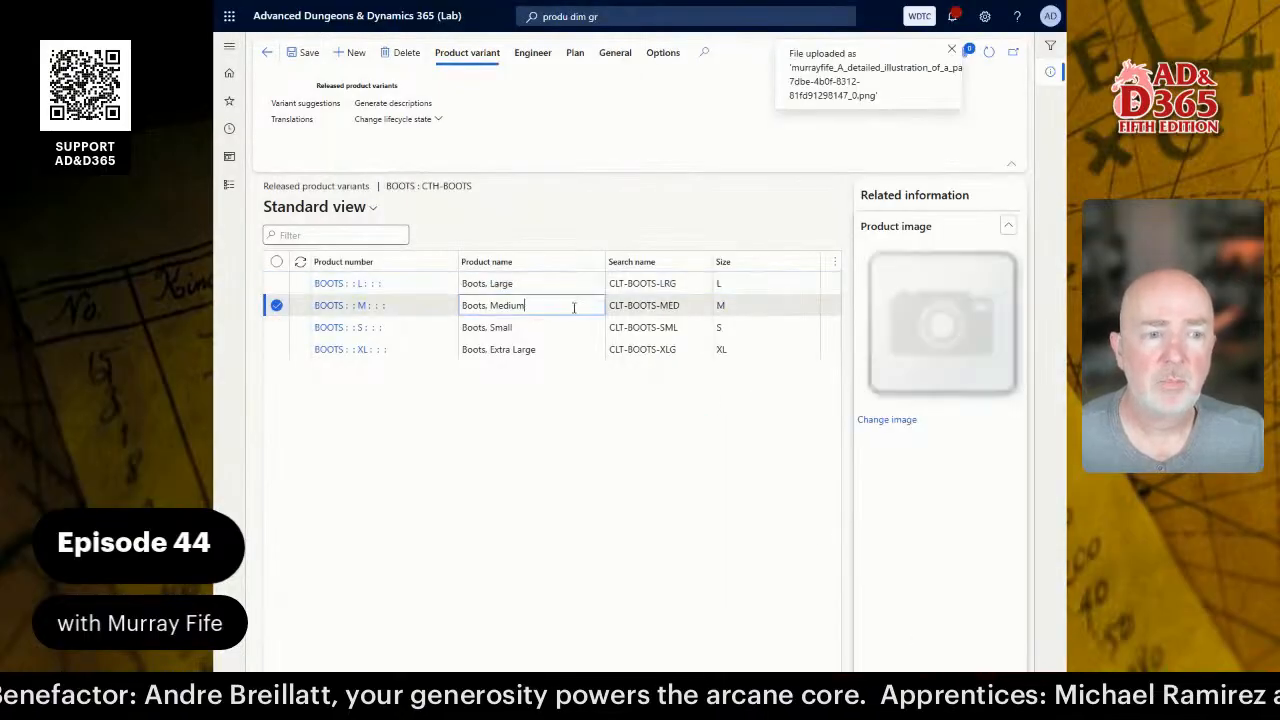
left_click(886, 419)
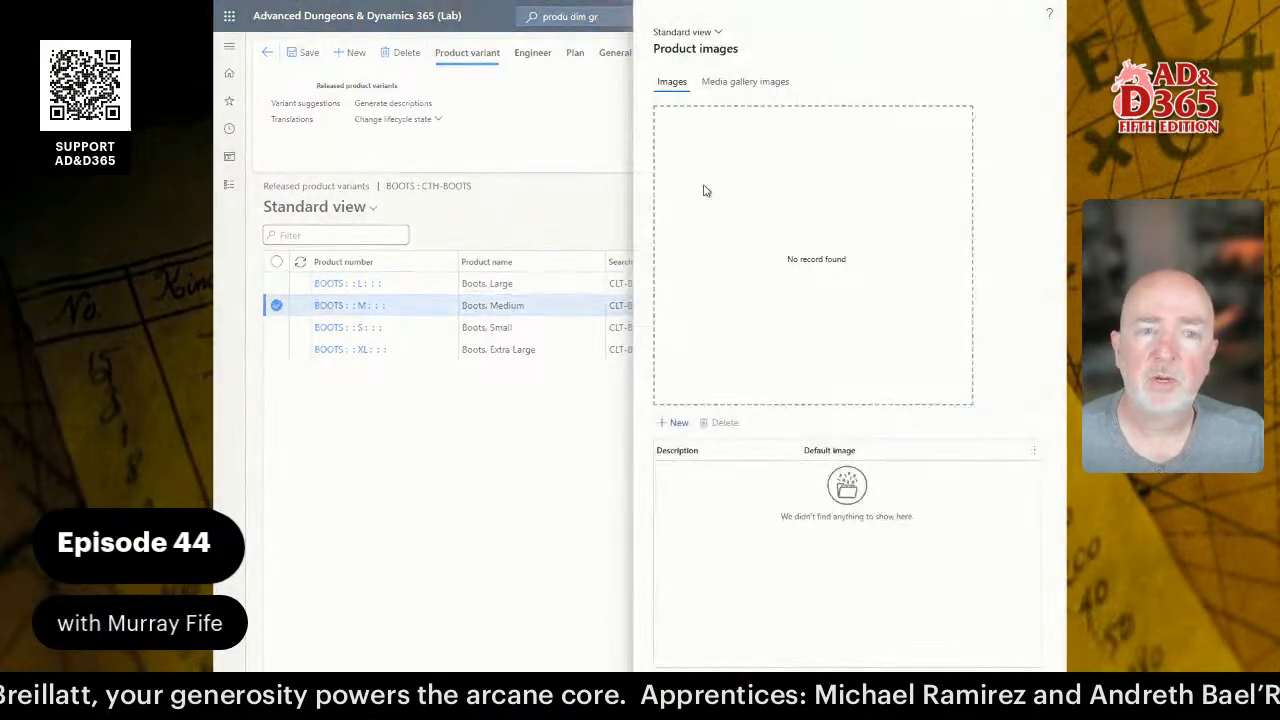
left_click(673, 422)
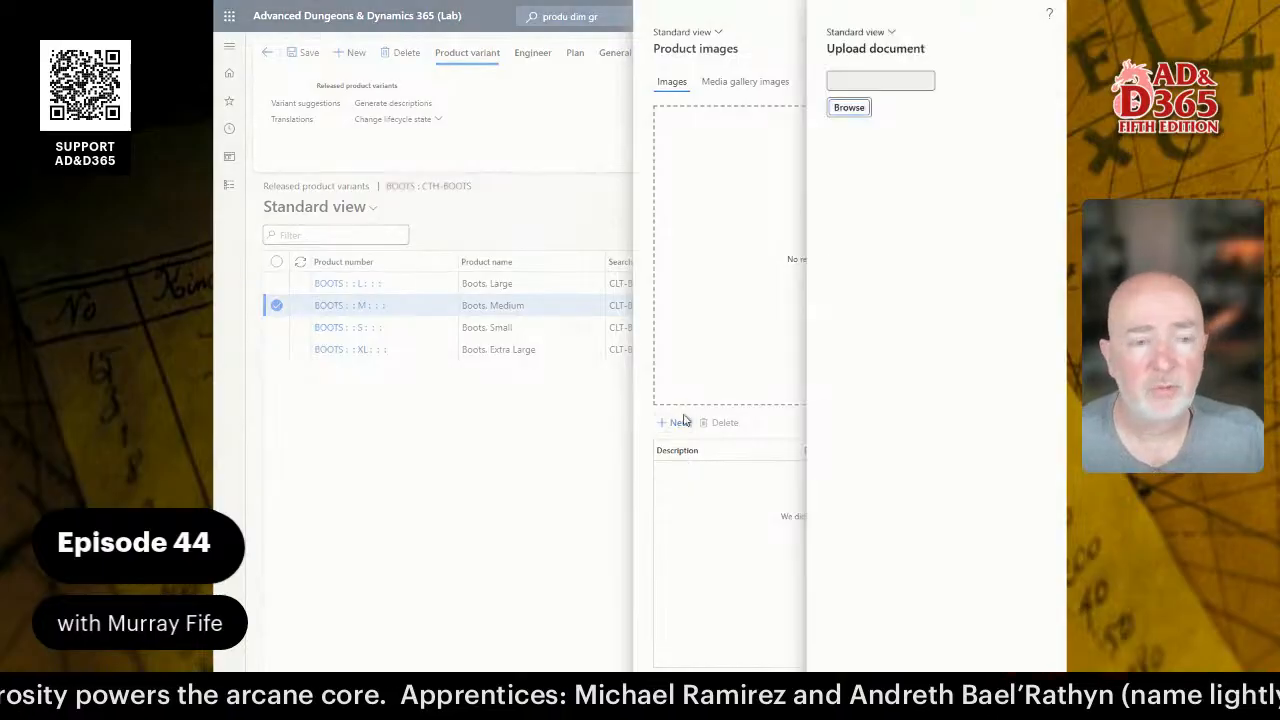
left_click(848, 110)
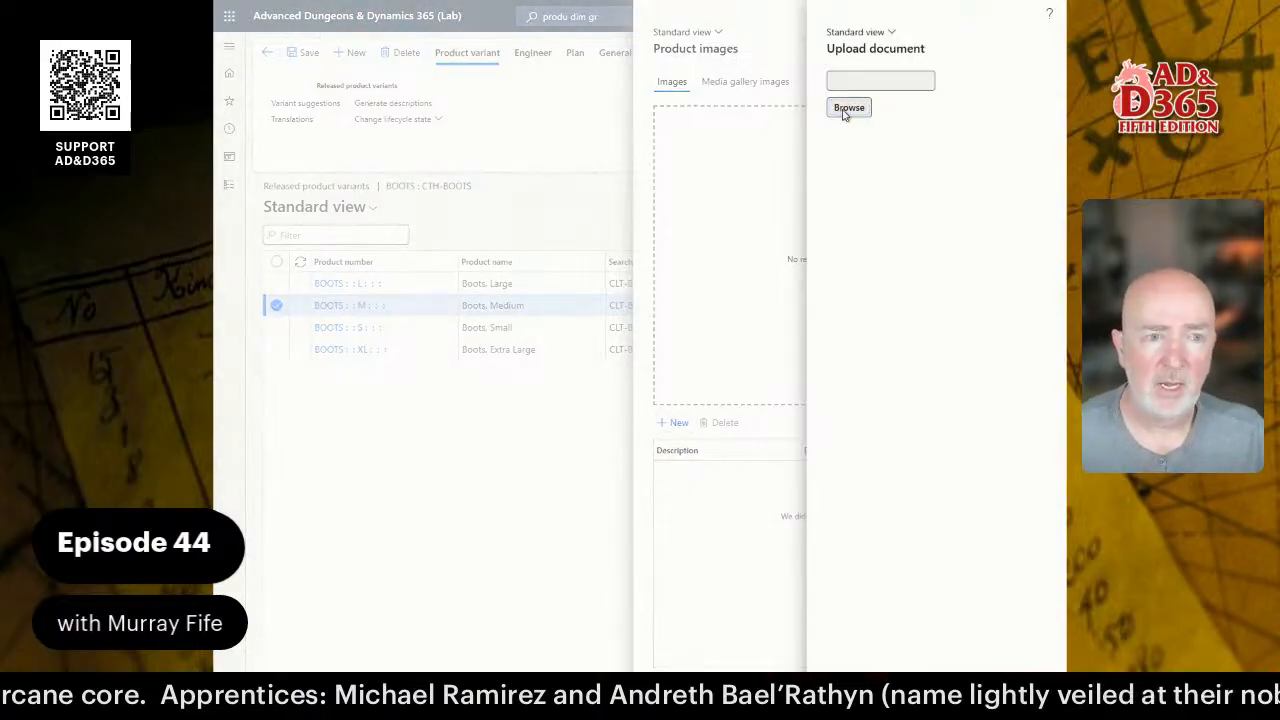
left_click(420, 124)
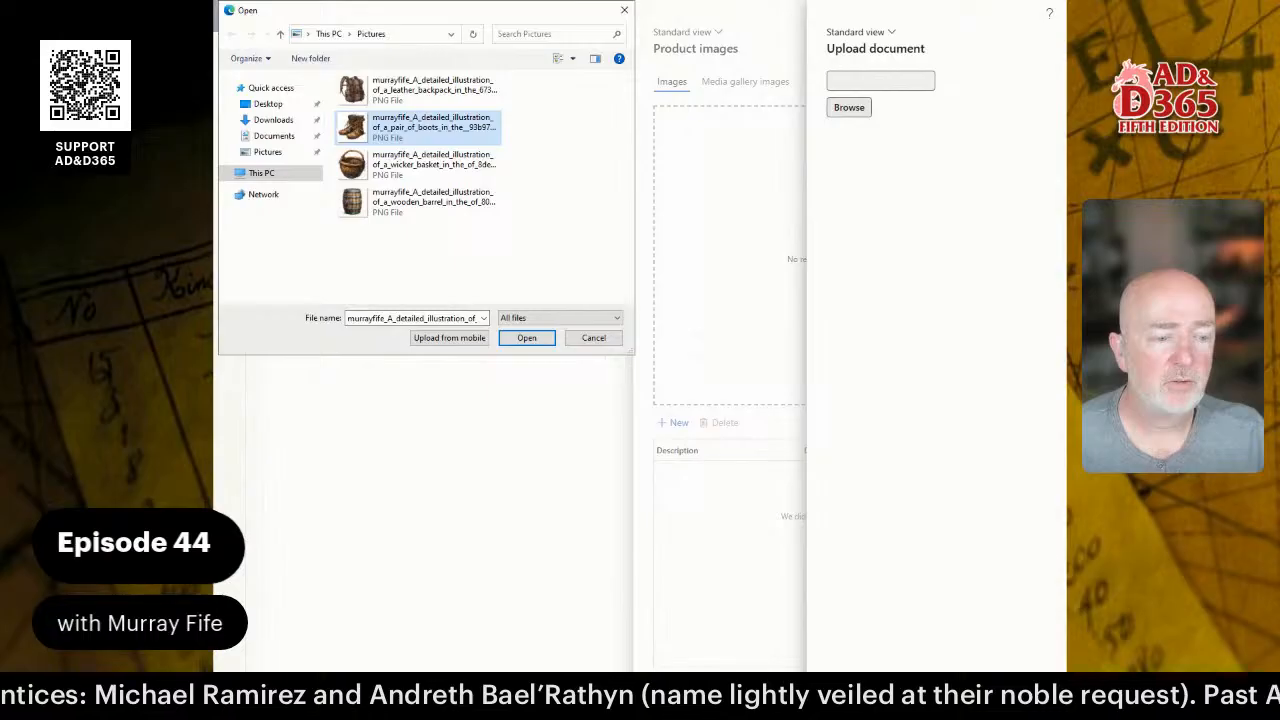
left_click(526, 337)
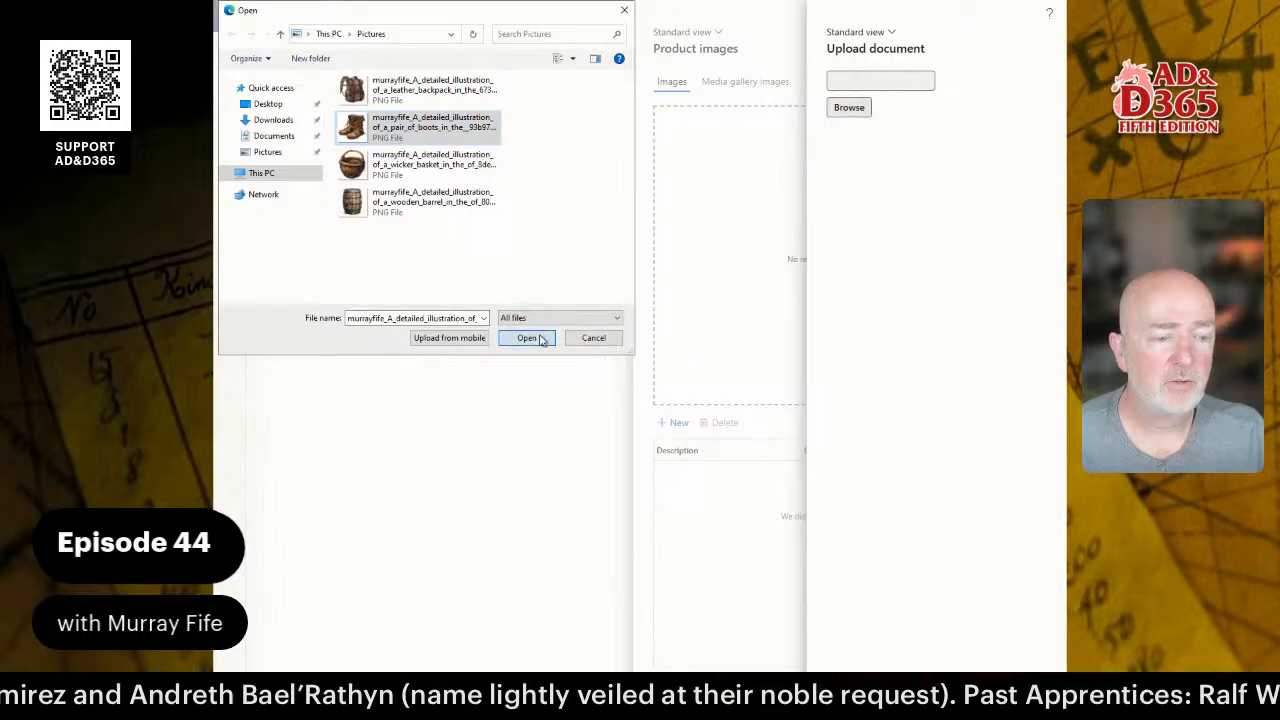
left_click(1014, 695)
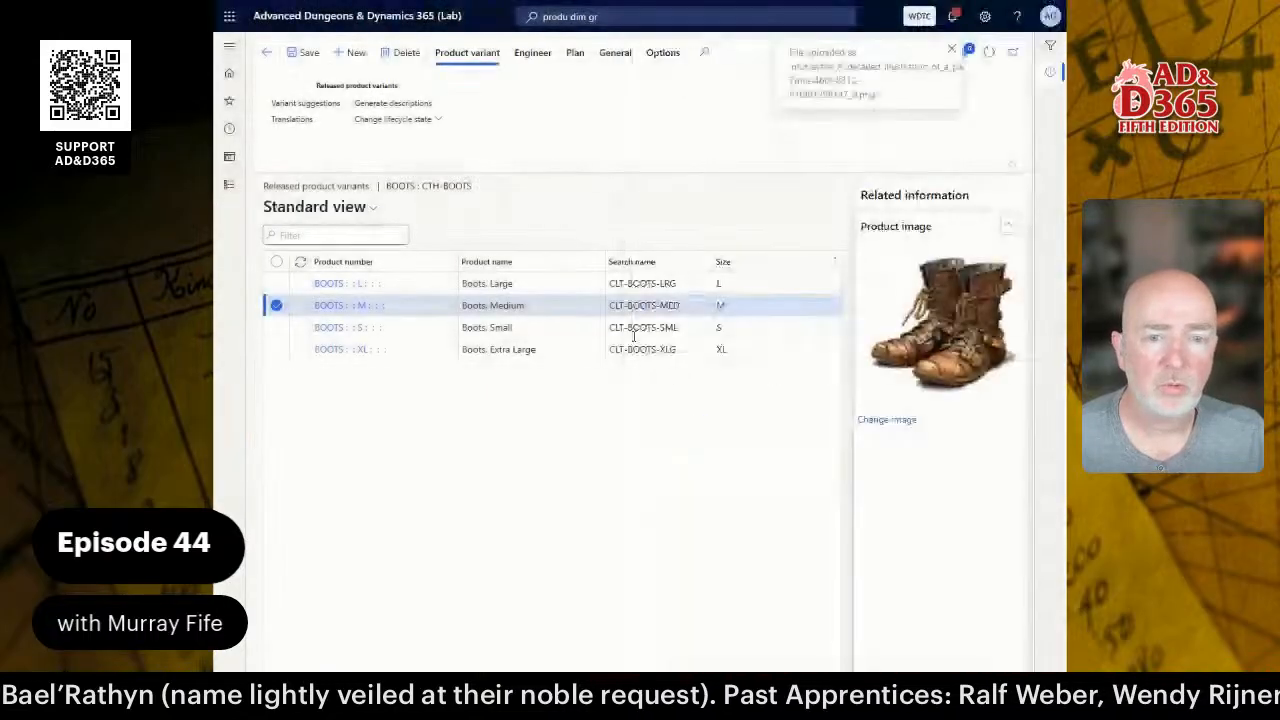
- Upload the pair-of-boots PNG from the Pictures folder as the Boots, Small variant's product image
left_click(530, 324)
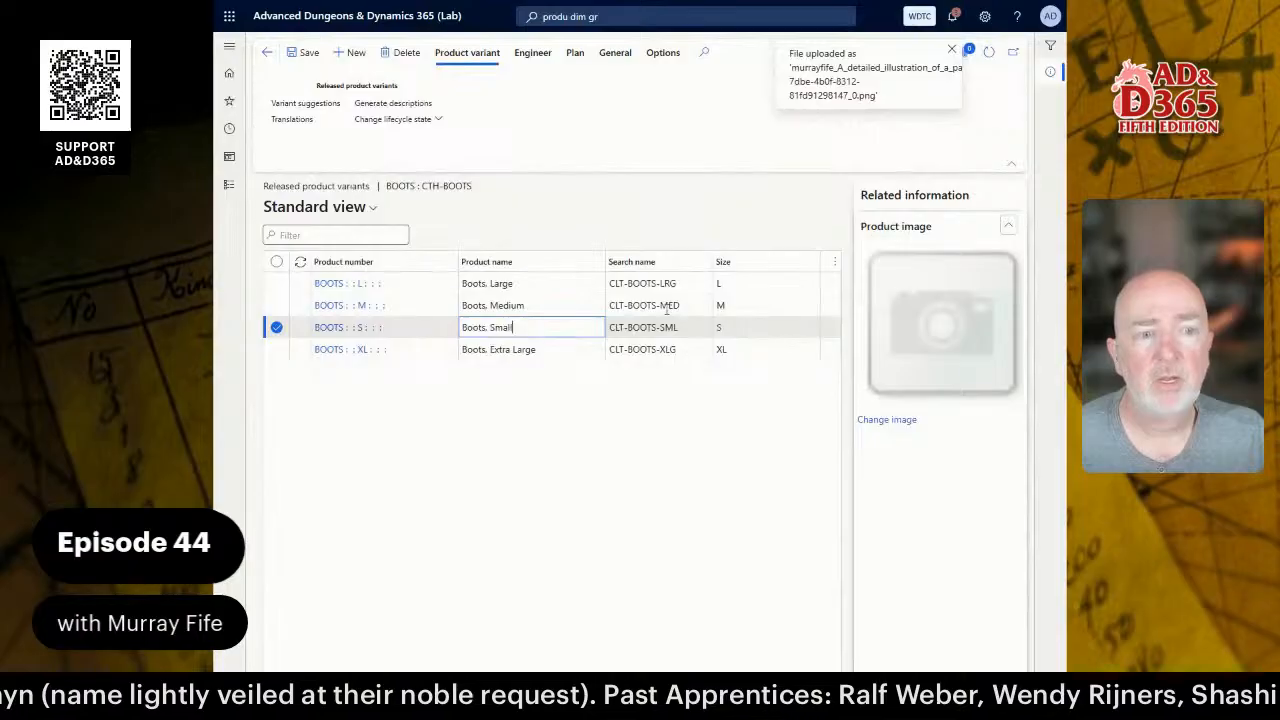
left_click(880, 422)
left_click(686, 423)
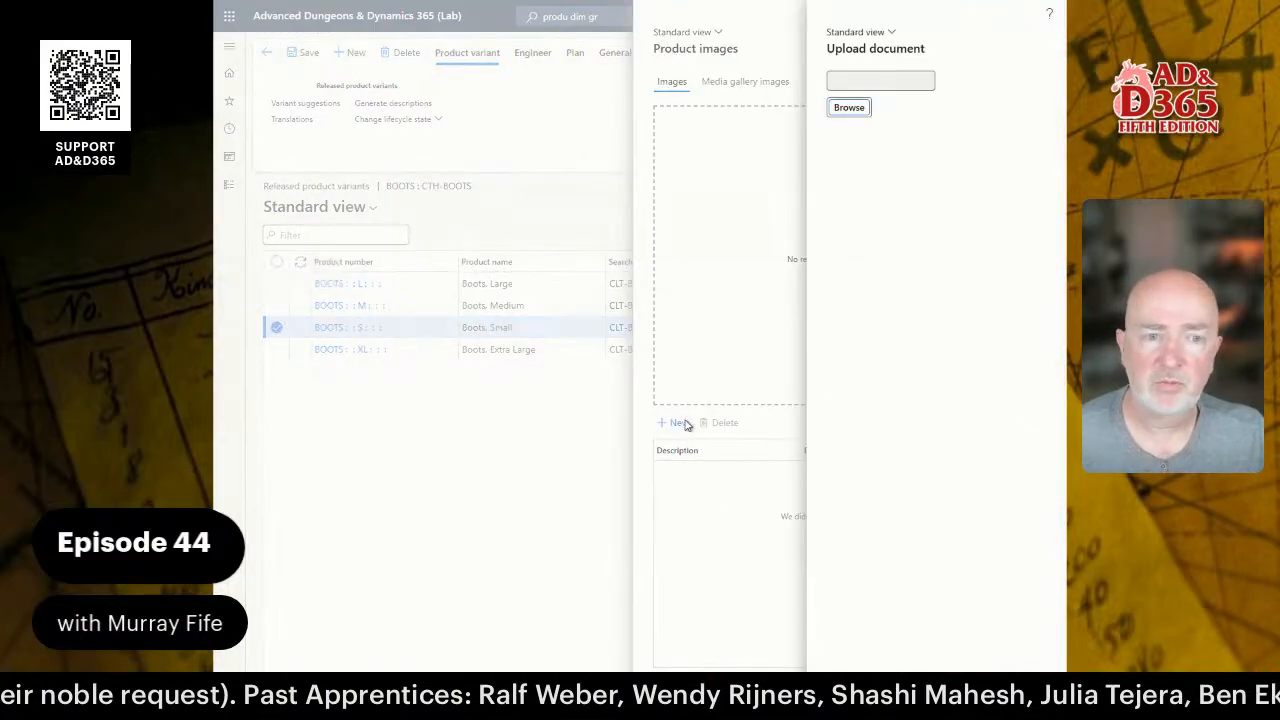
left_click(852, 107)
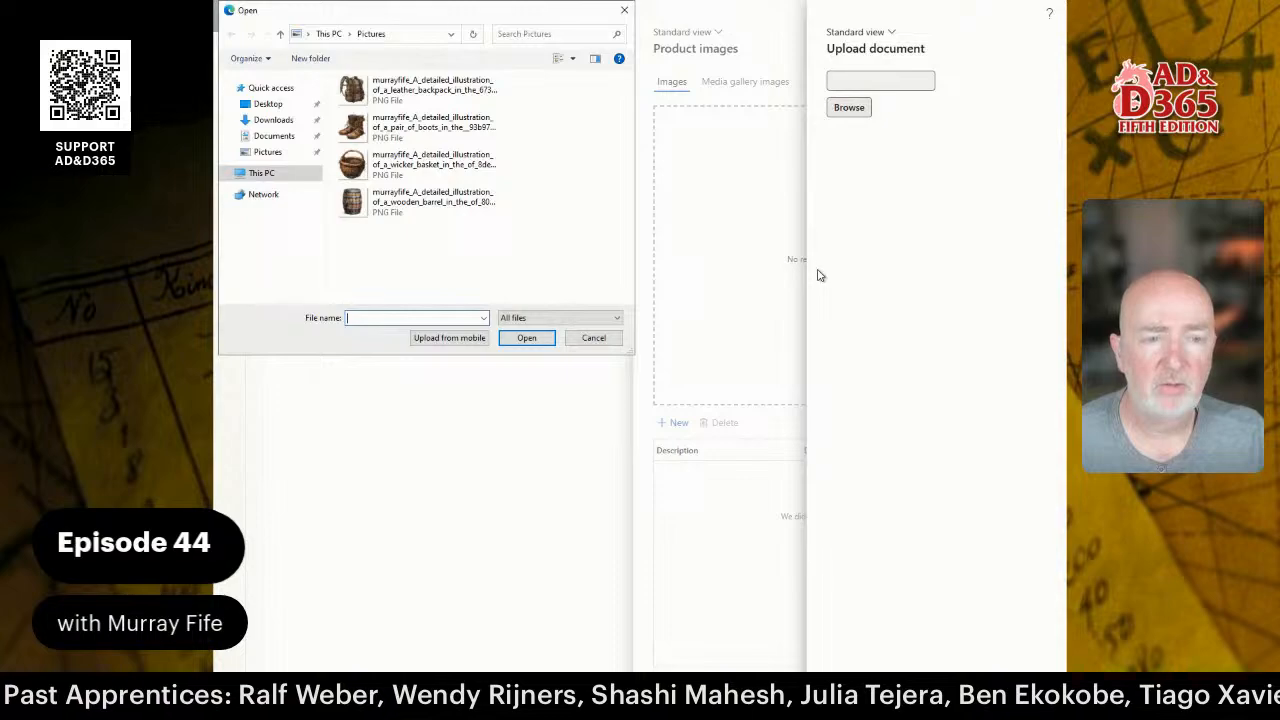
double_click(434, 128)
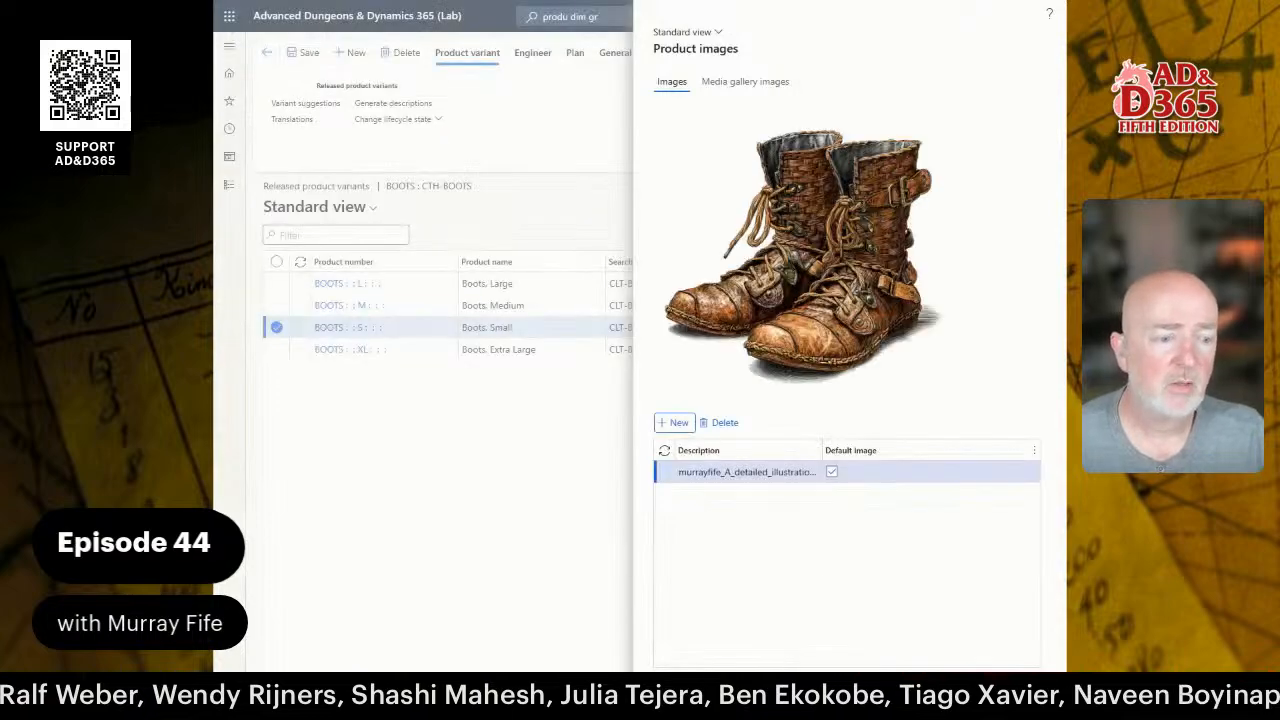
- Upload the pair-of-boots PNG from the Pictures folder as the Boots, Extra Large variant's product image
left_click(555, 348)
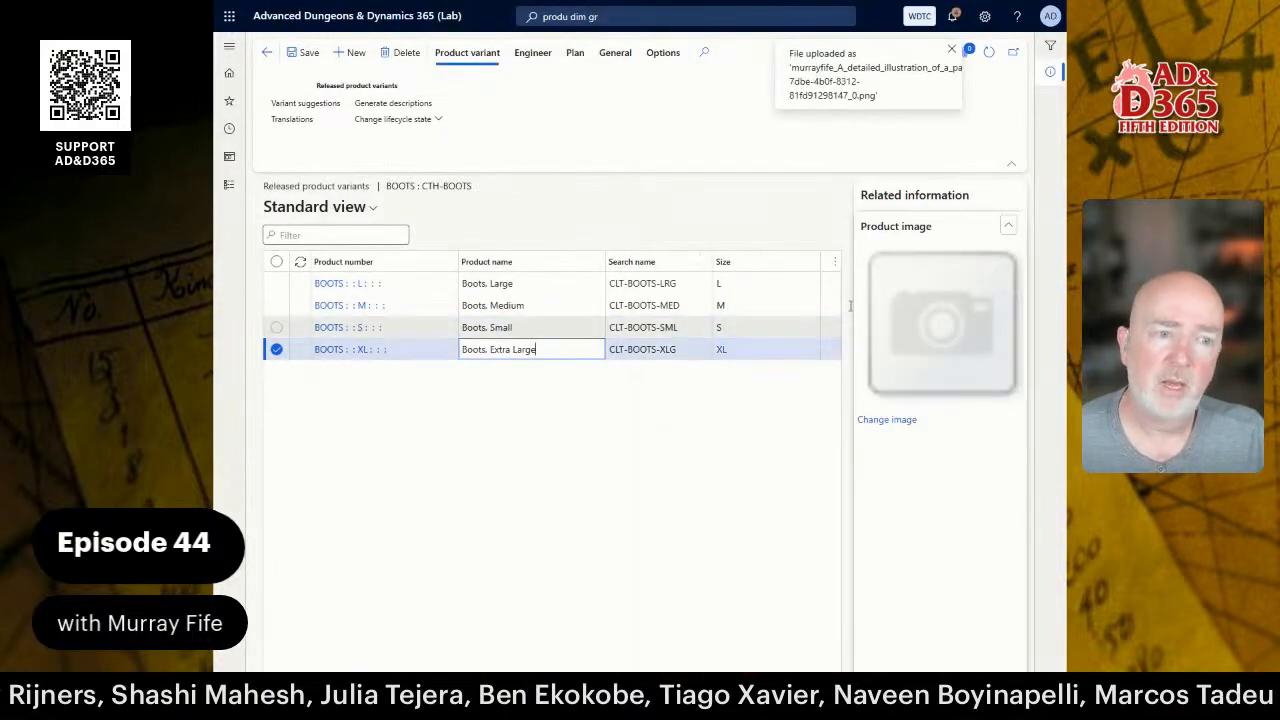
left_click(887, 420)
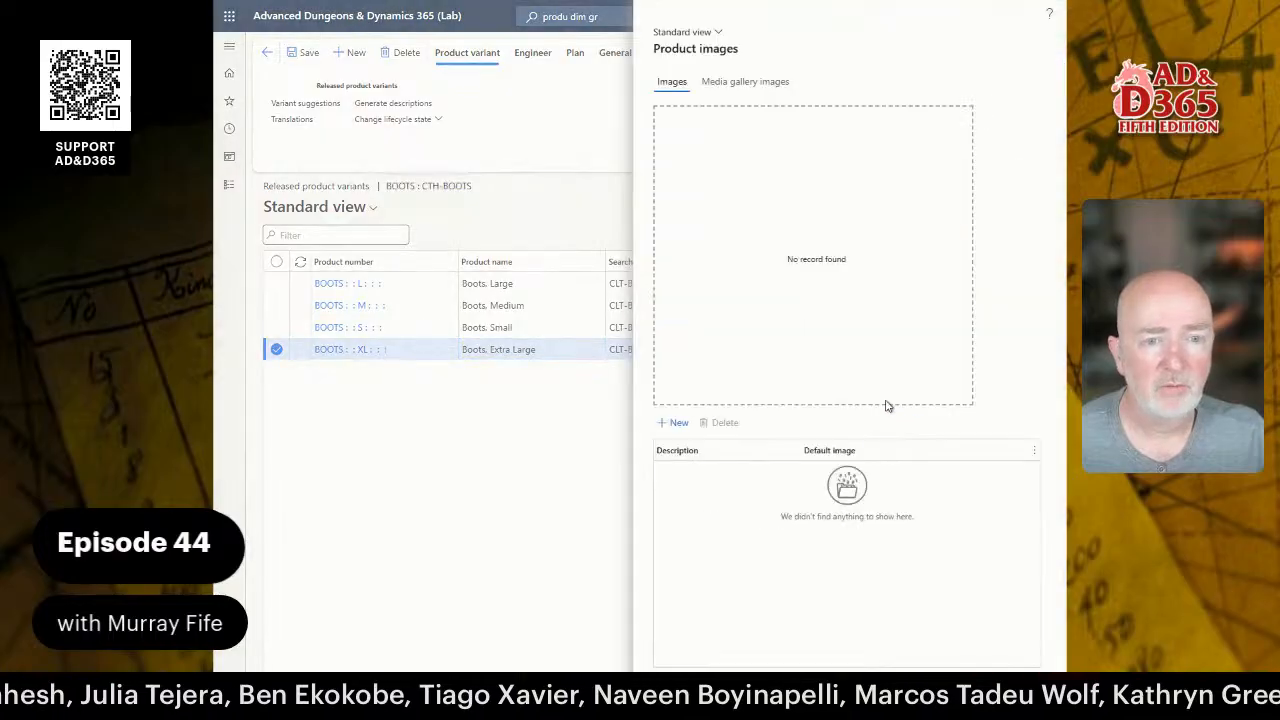
left_click(679, 423)
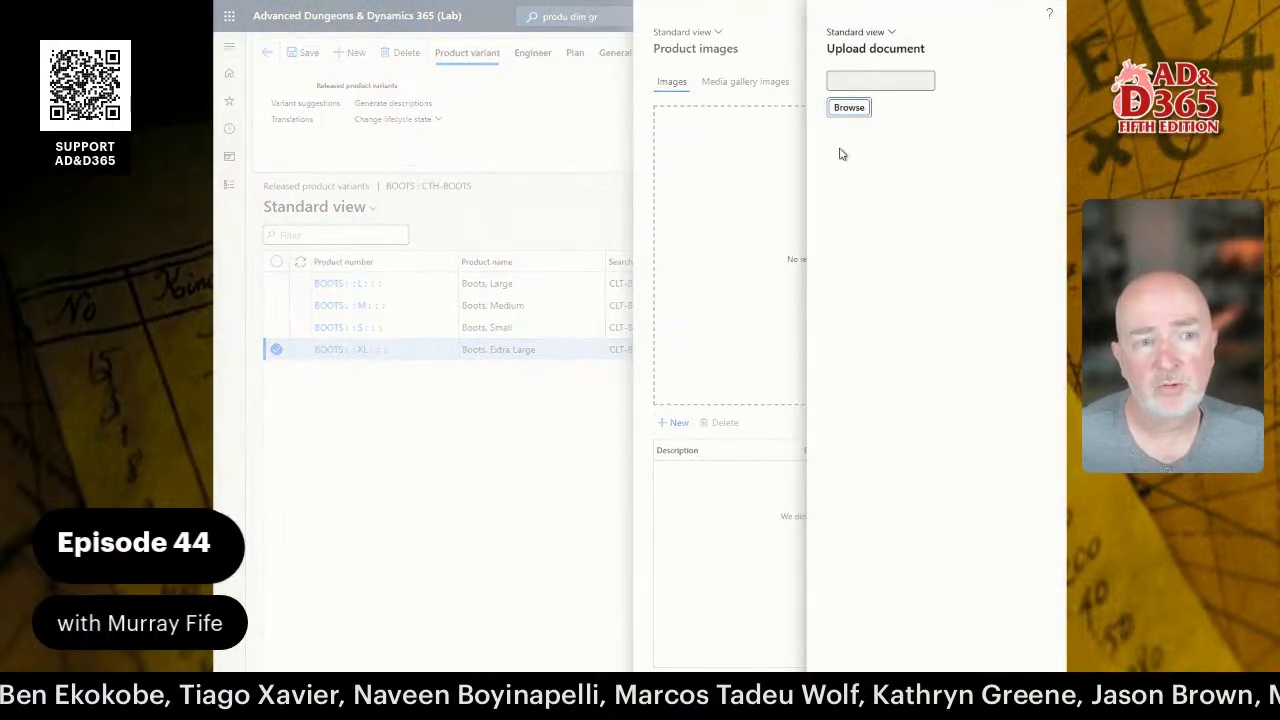
left_click(838, 107)
left_click(408, 125)
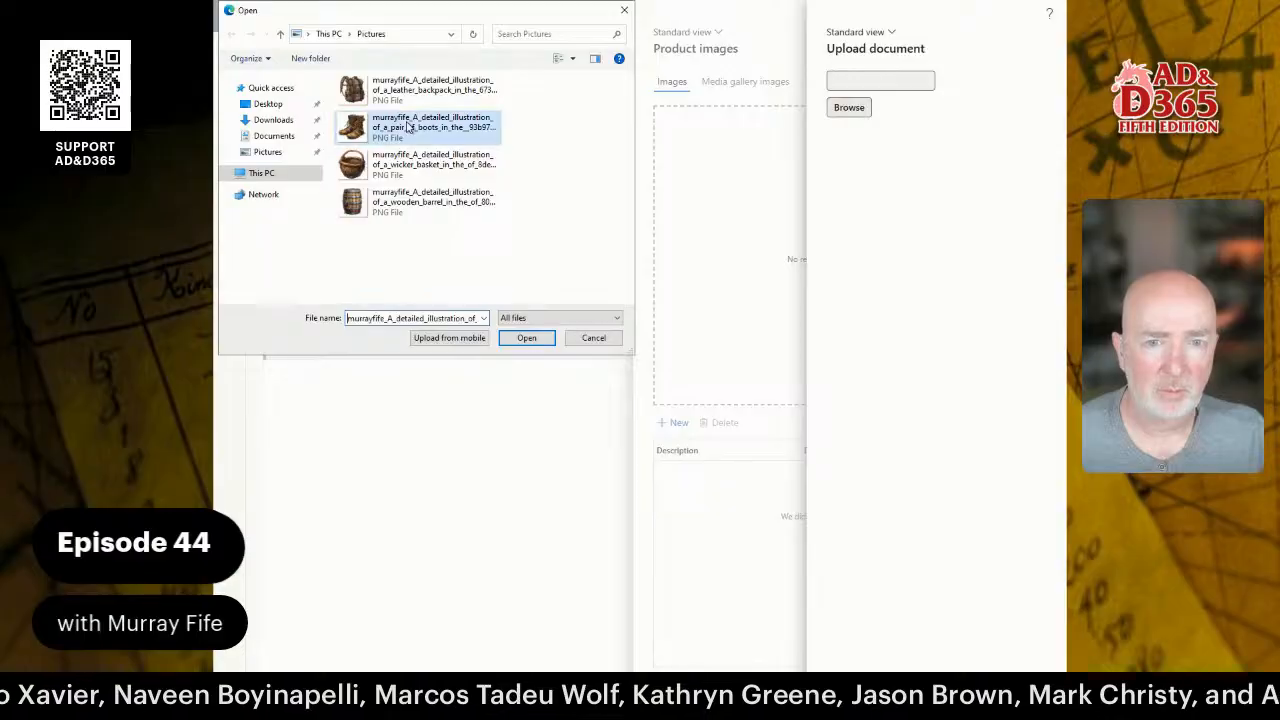
double_click(409, 126)
left_click(944, 692)
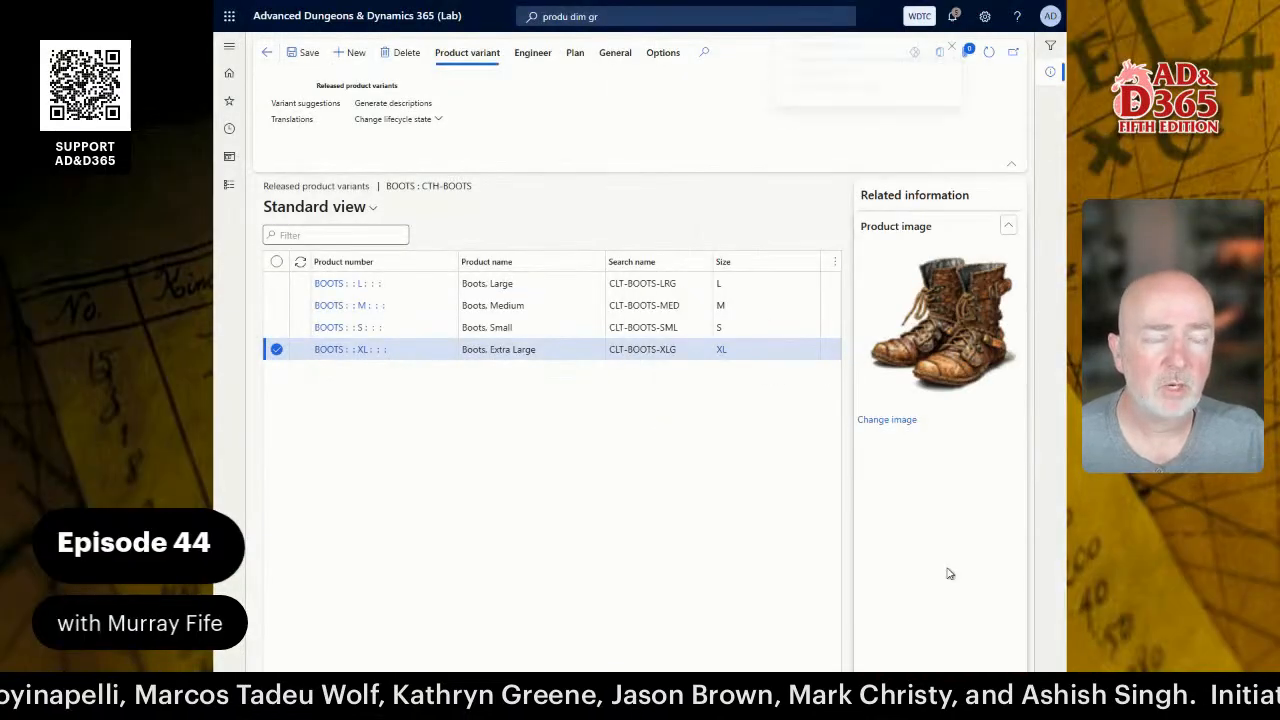
- Check the product images of the Small, Large and Medium Boots variants in the released variants list
left_click(423, 334)
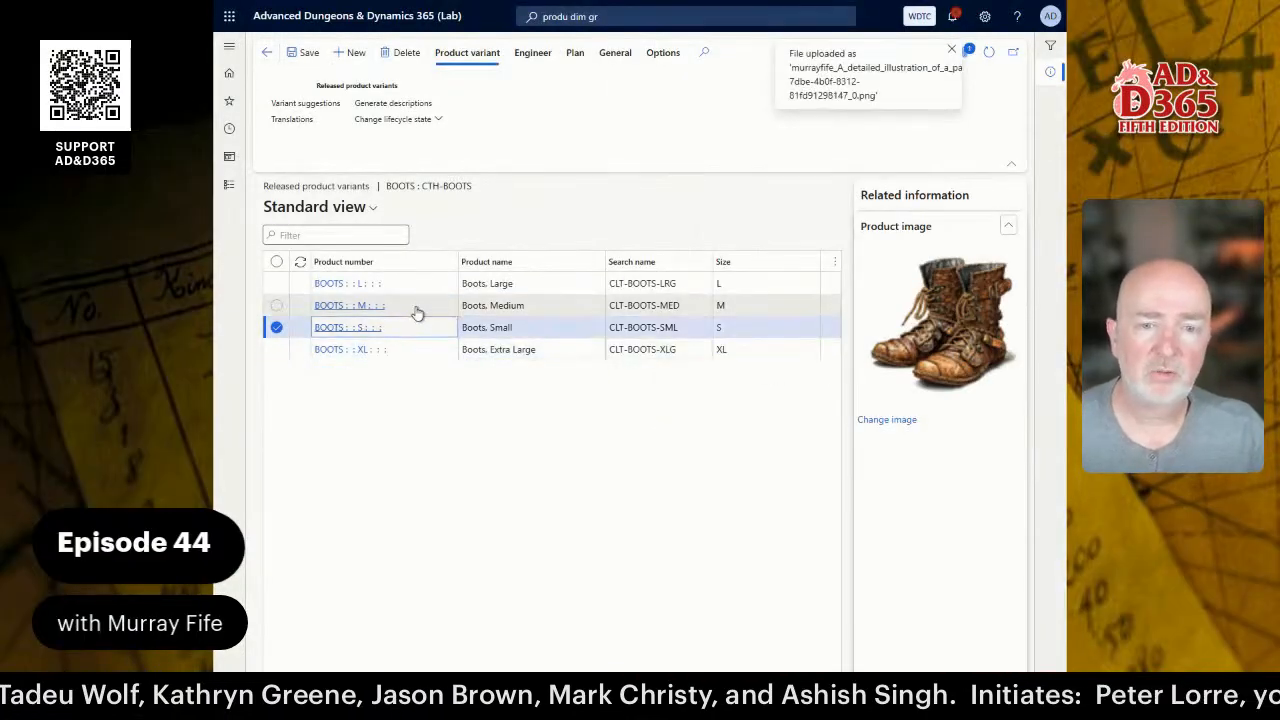
left_click(417, 310)
left_click(420, 286)
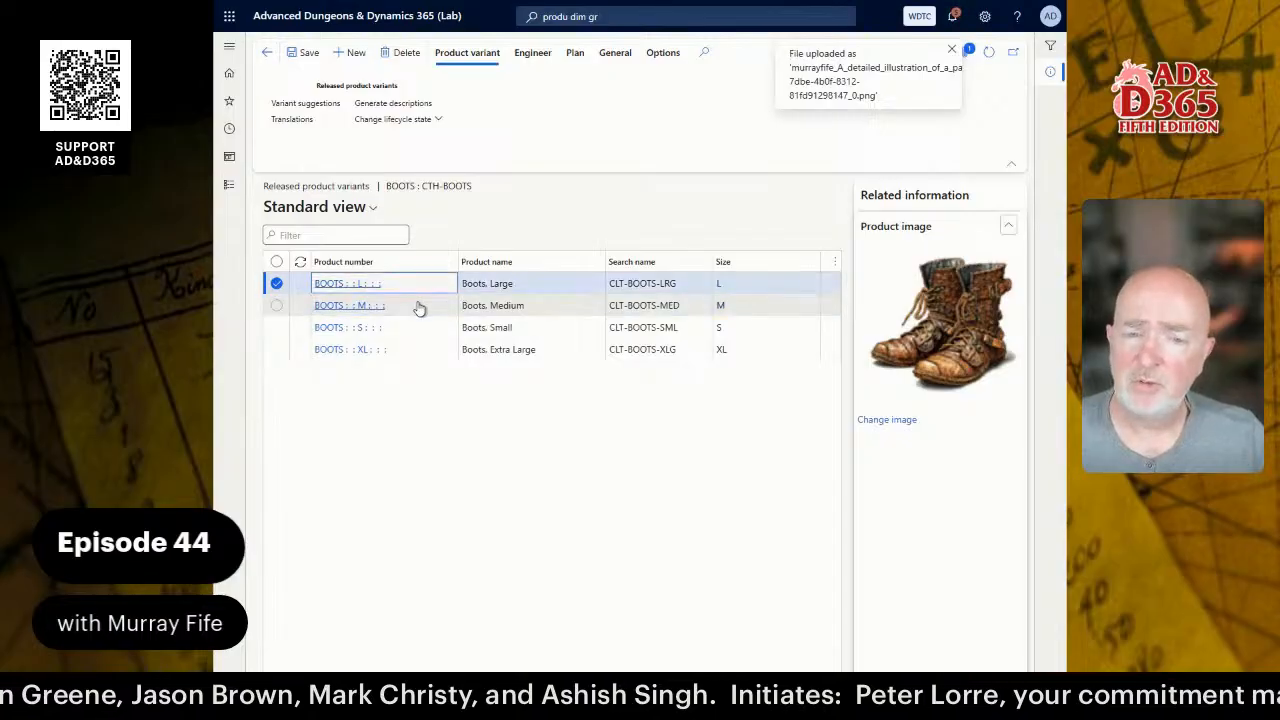
left_click(420, 306)
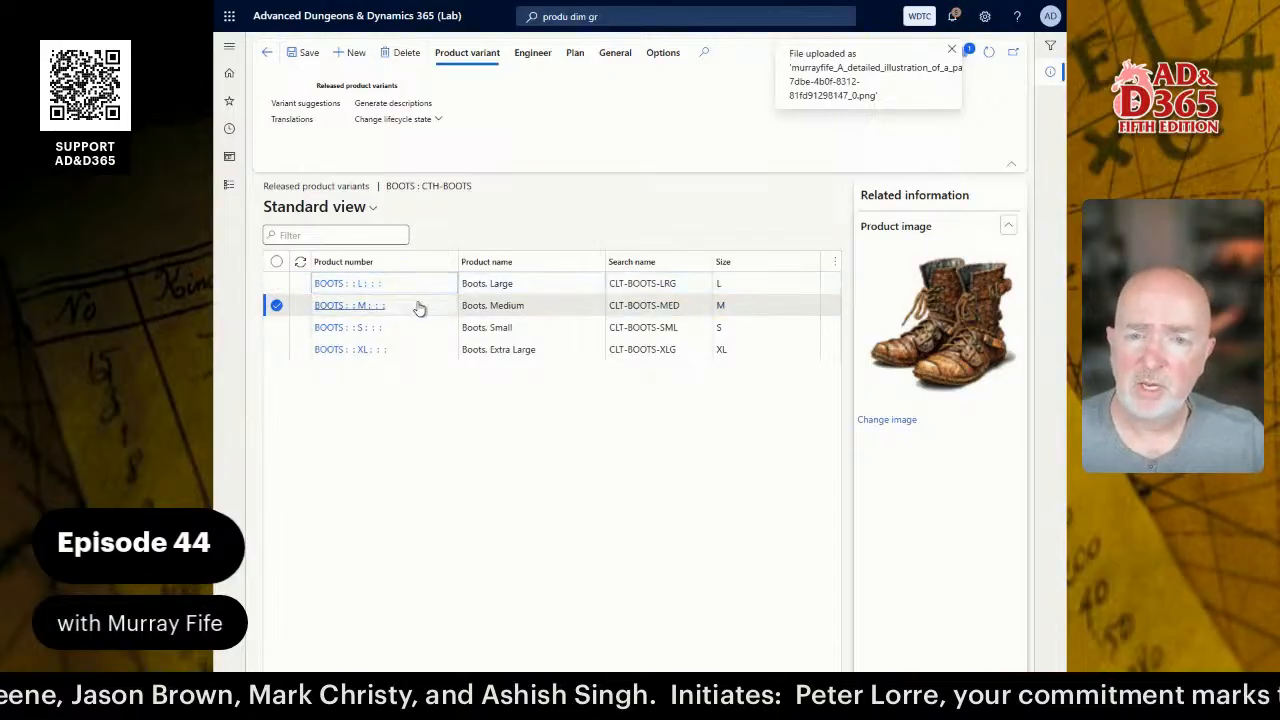
- Return to the released products list through the Boots product and examine the subtype and product dimension group of Boots
left_click(264, 55)
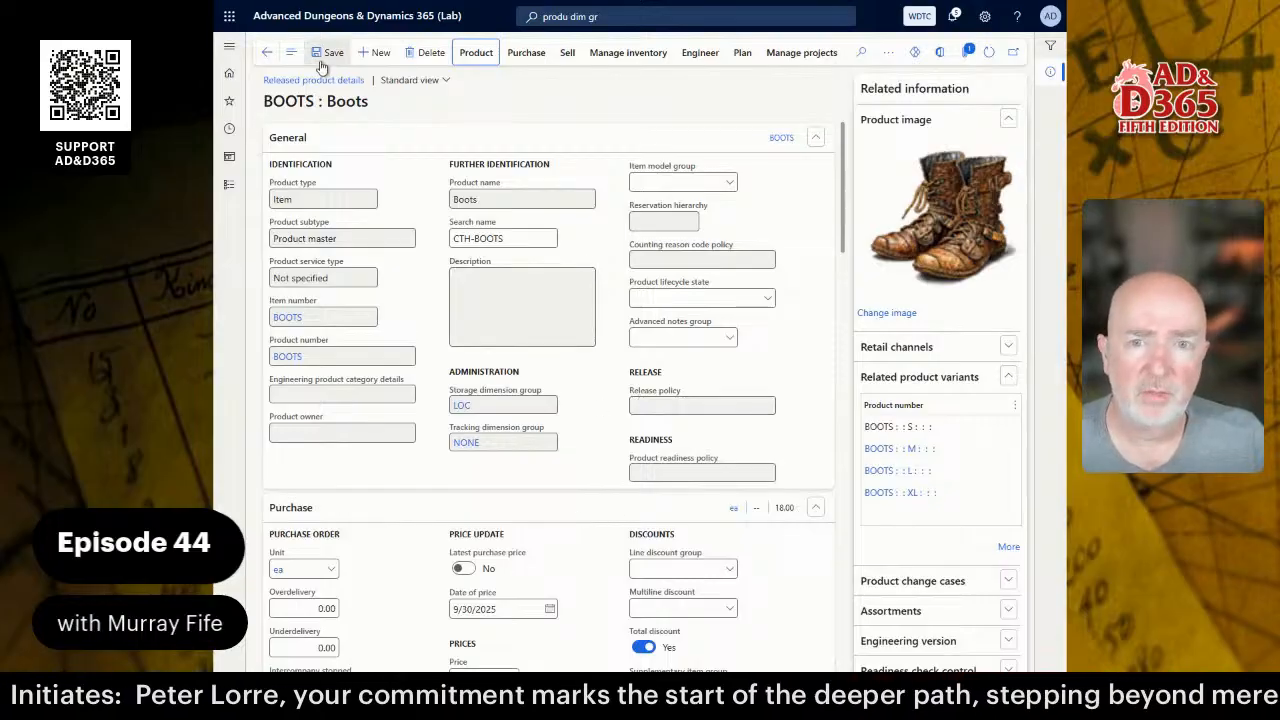
left_click(291, 53)
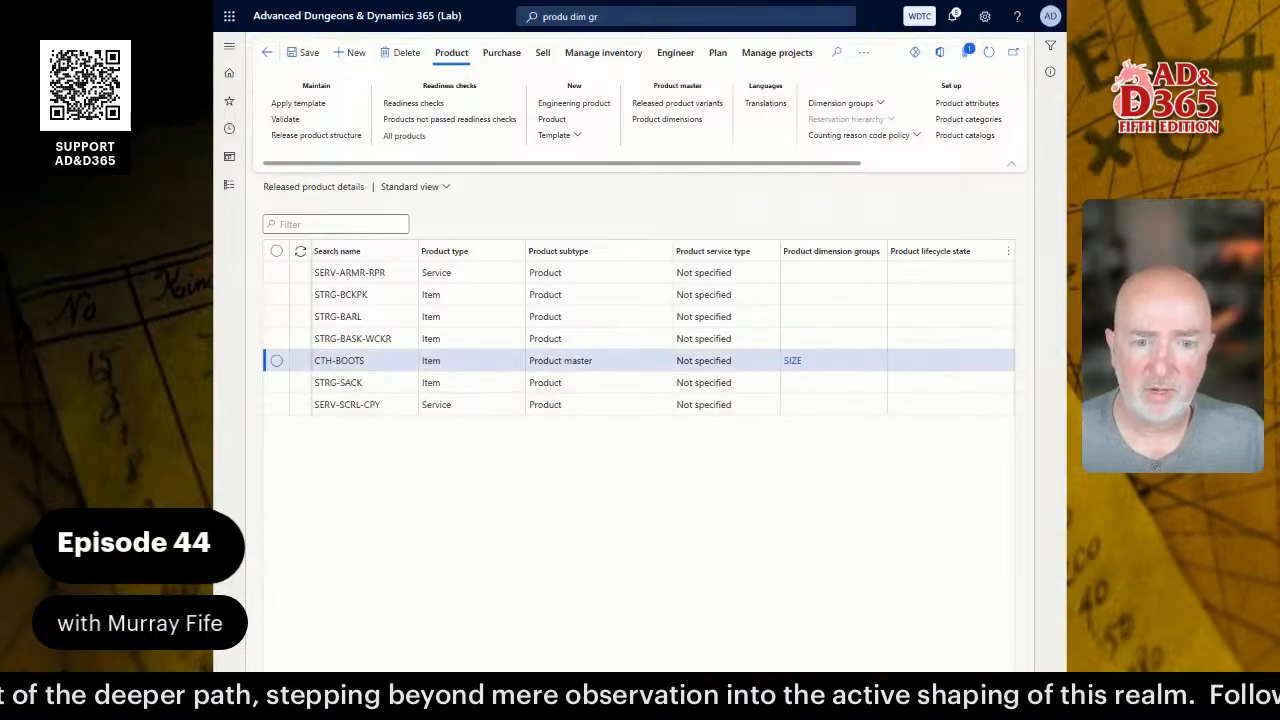
scroll(638, 450, "left", 3)
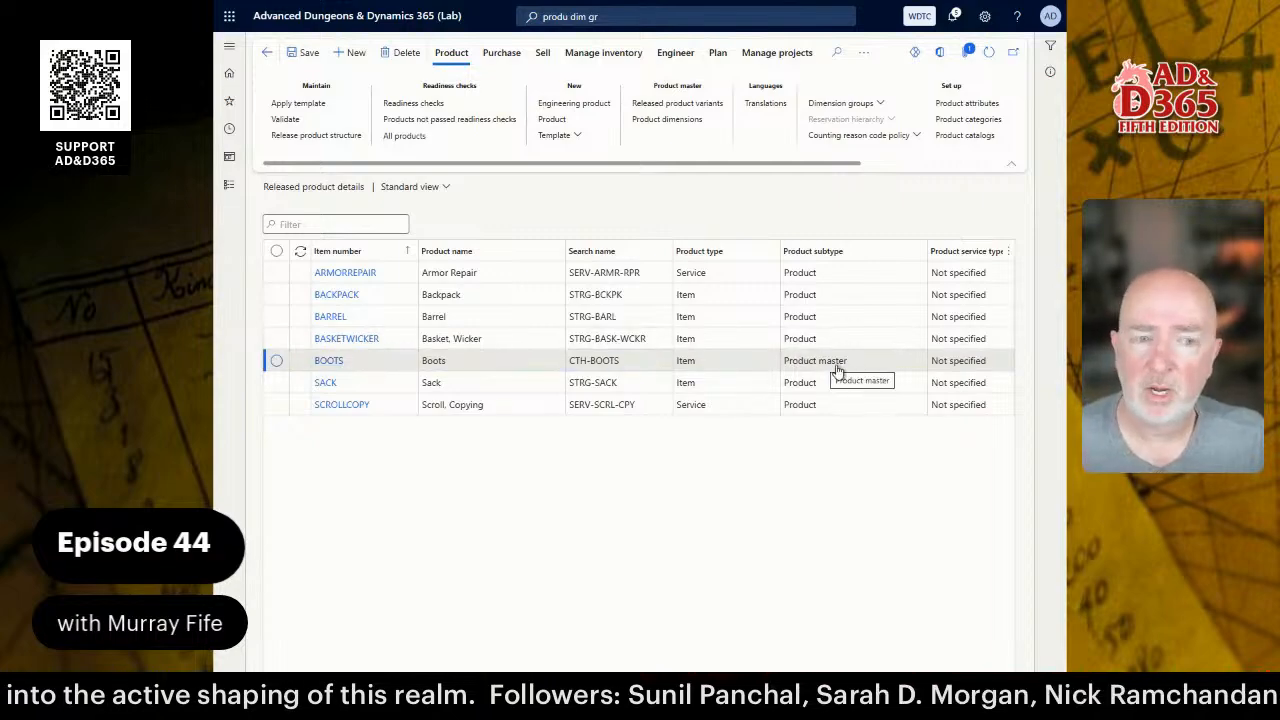
- Compare the All products and product masters, Products, and Product masters lists in the product information module
left_click(230, 187)
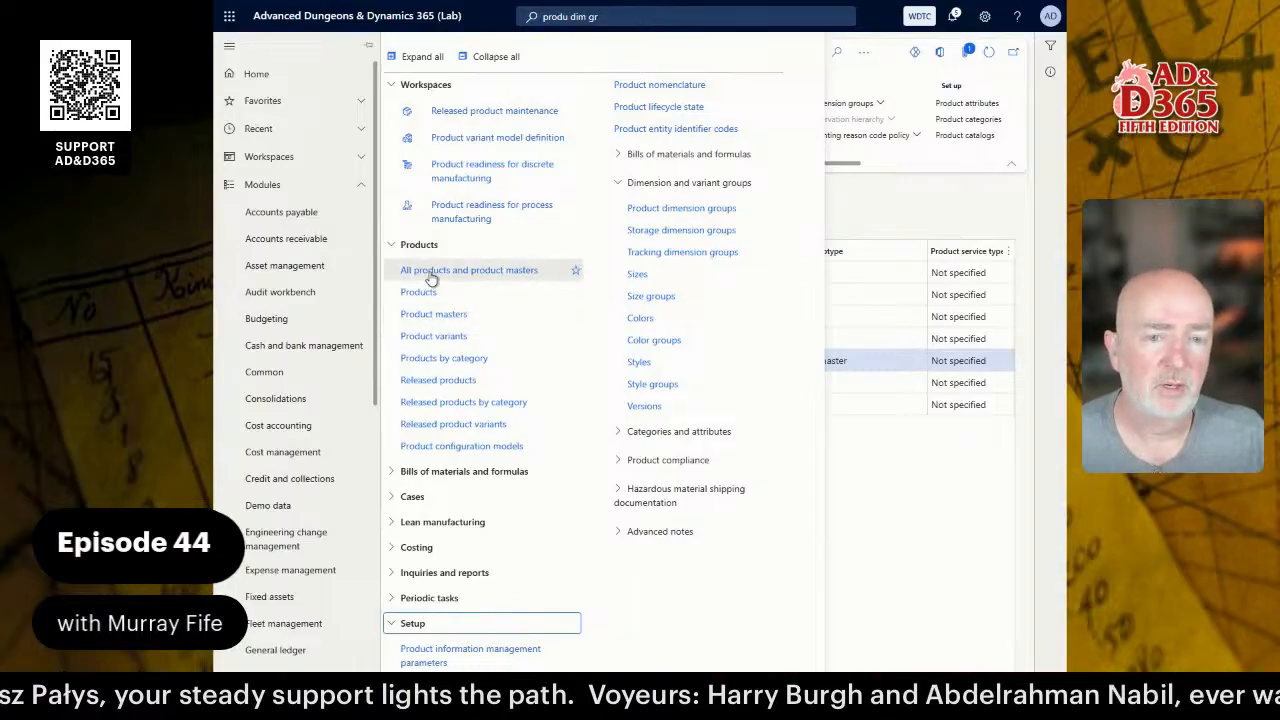
left_click(482, 276)
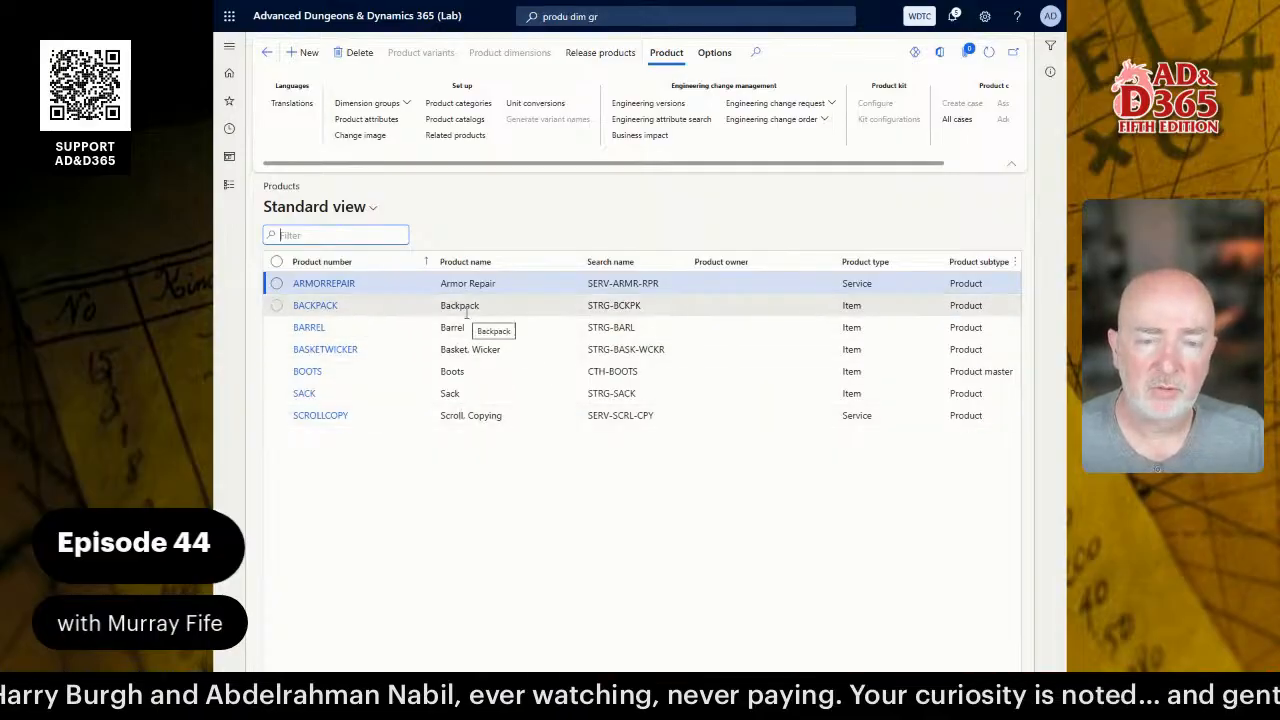
left_click(229, 186)
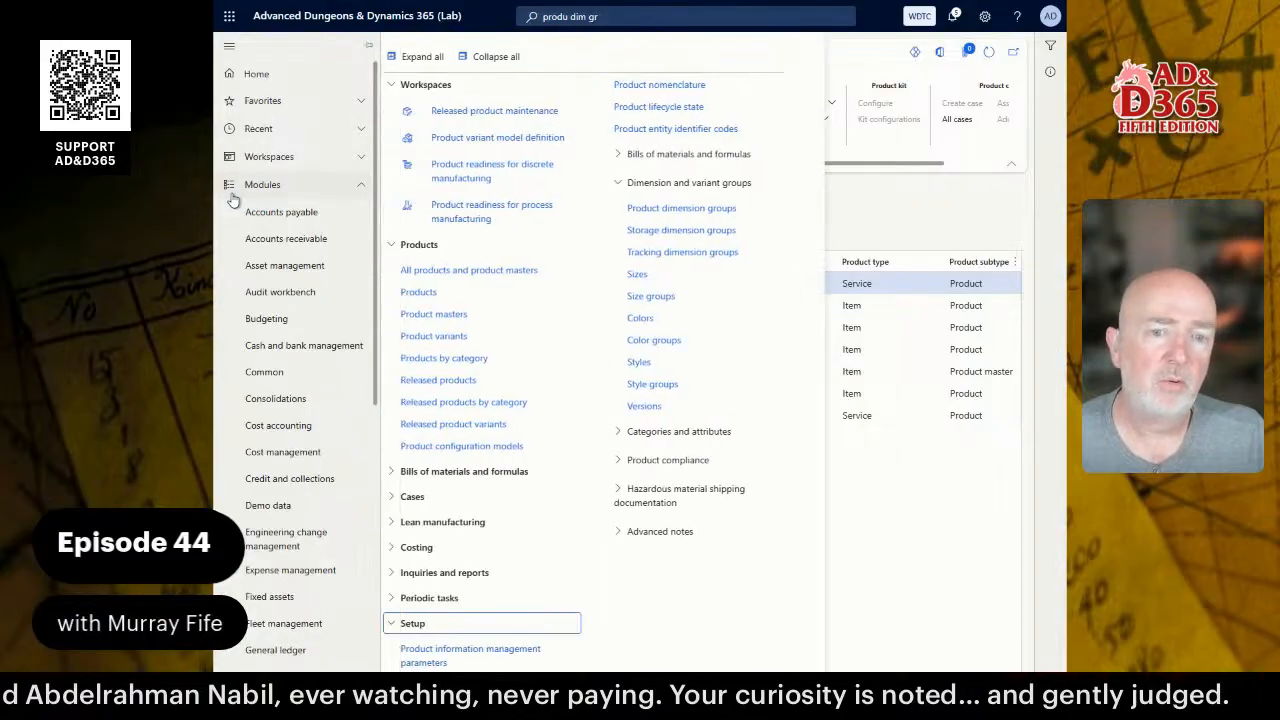
left_click(407, 291)
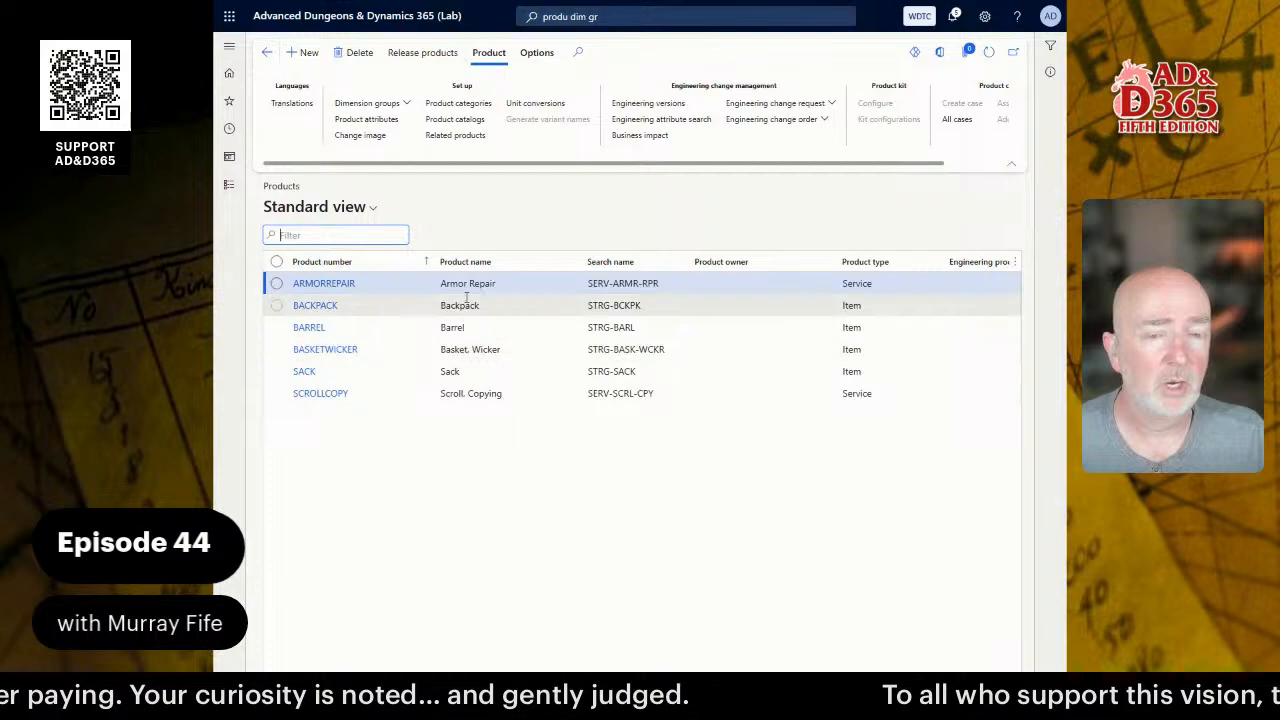
left_click(229, 185)
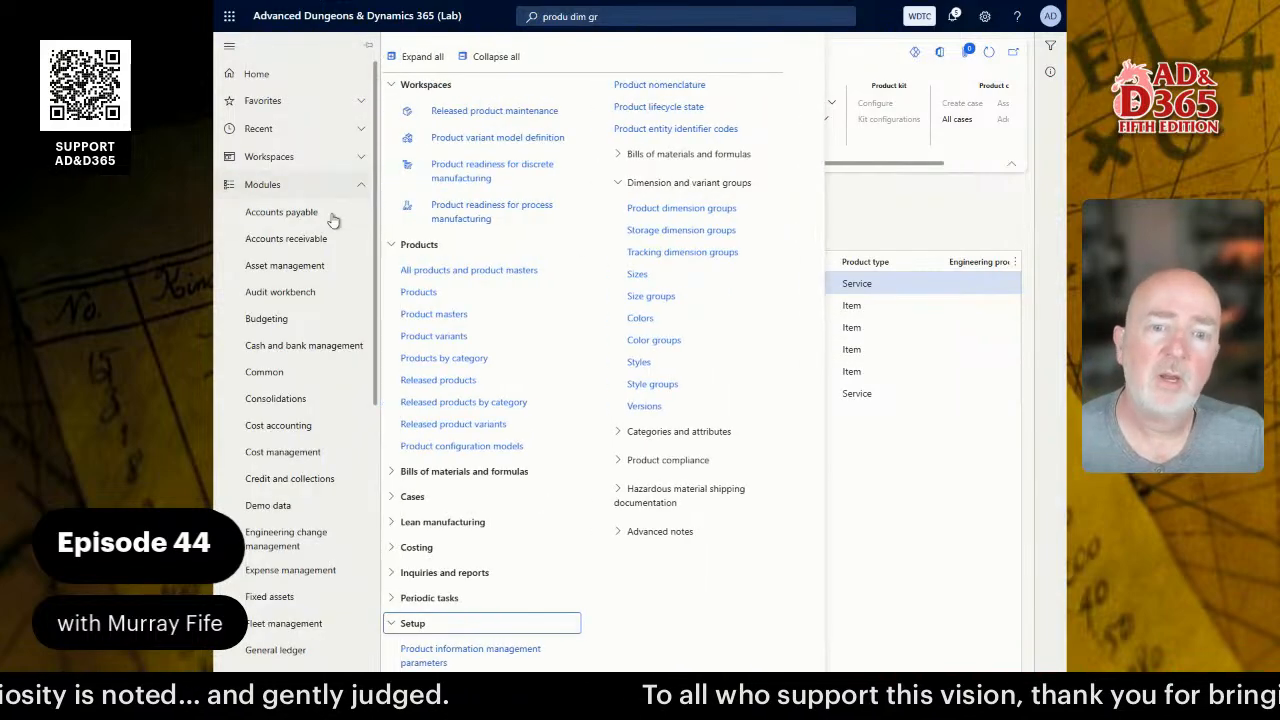
left_click(448, 314)
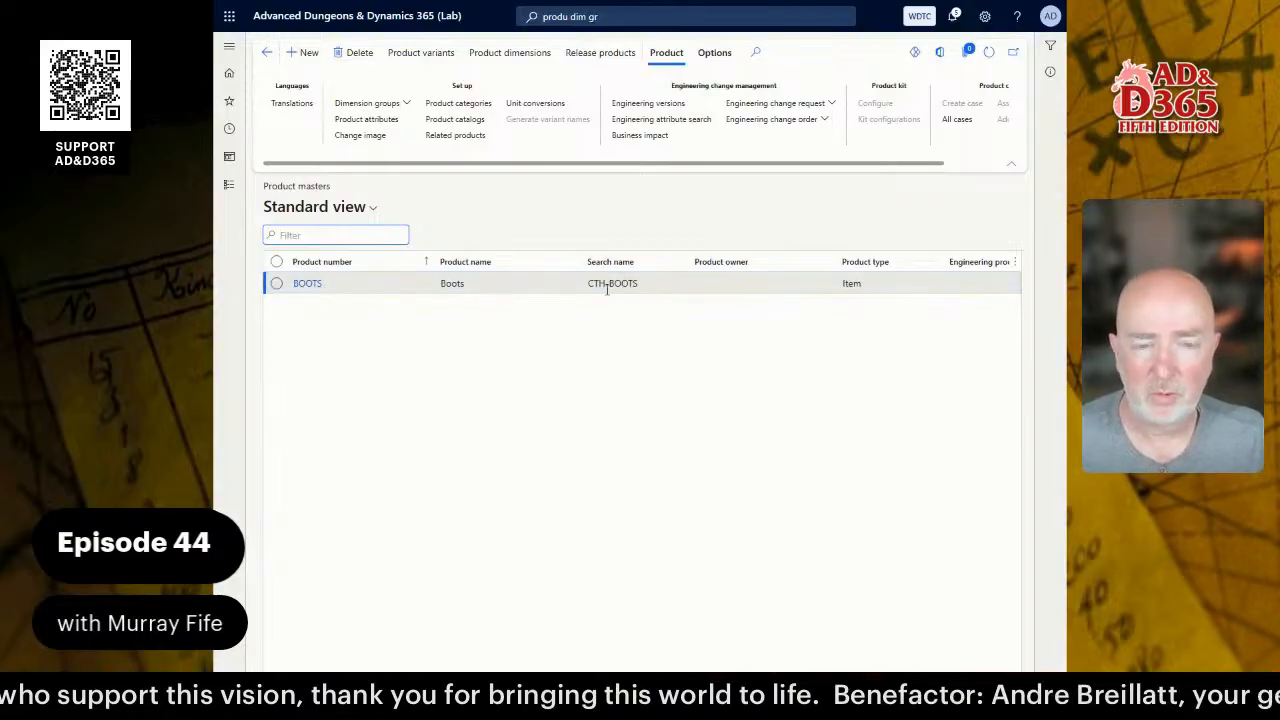
- Review the Product variants list and view the details of the Boots, Large variant
left_click(231, 186)
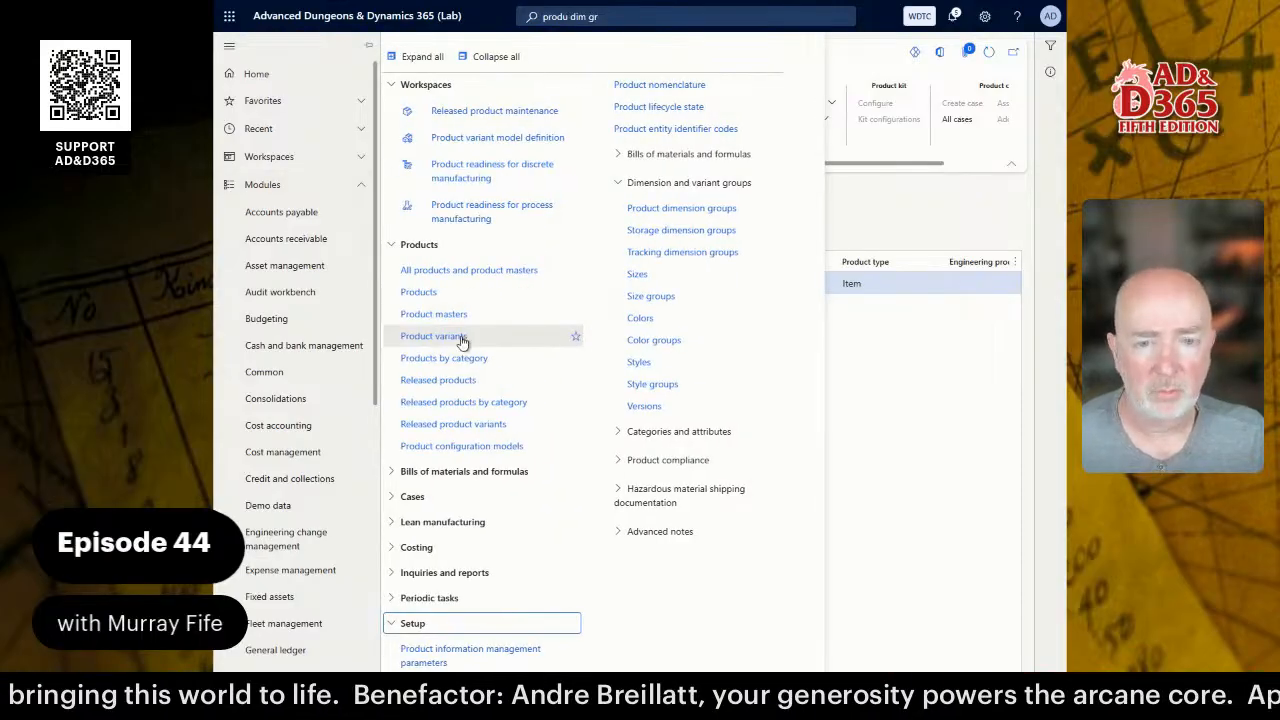
left_click(463, 339)
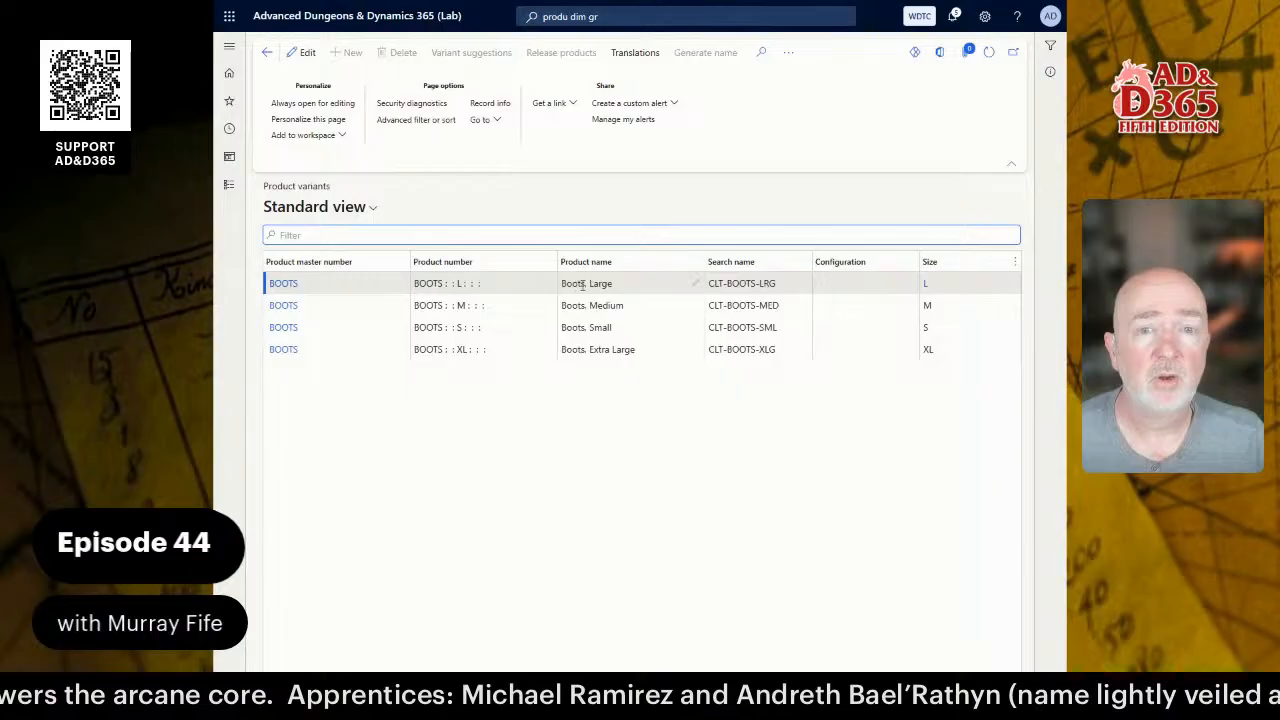
left_click(289, 286)
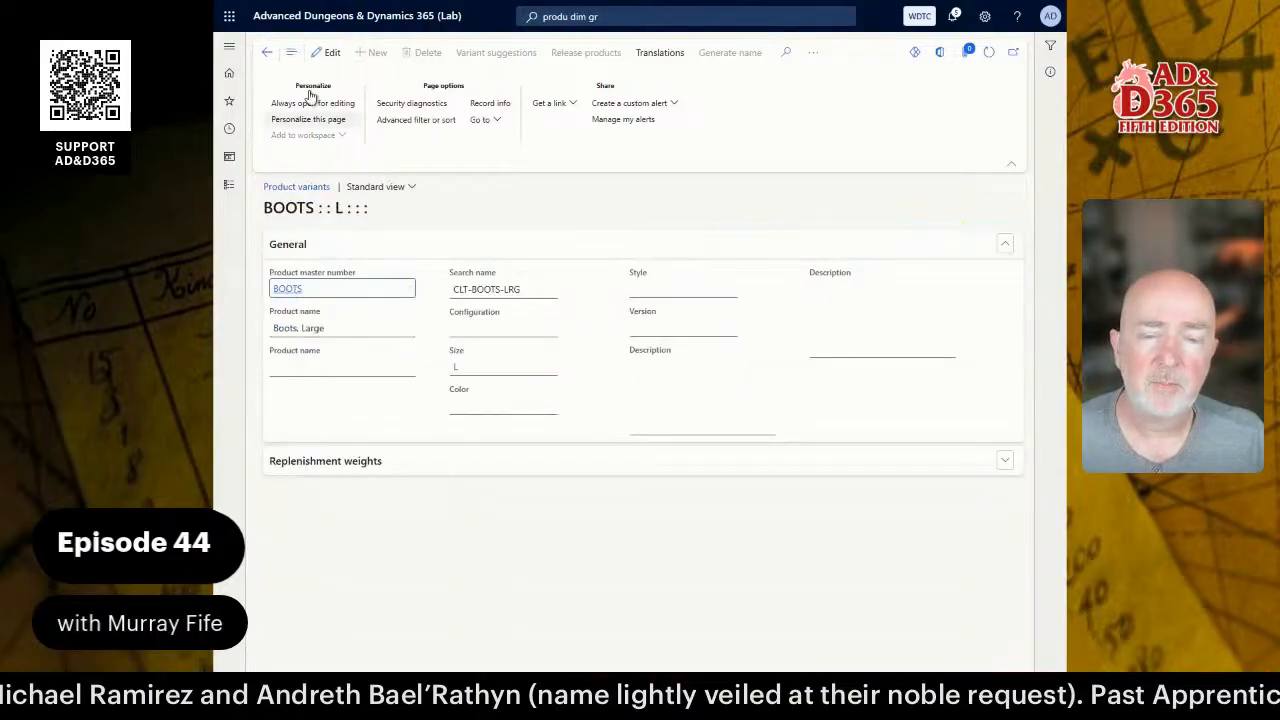
left_click(267, 52)
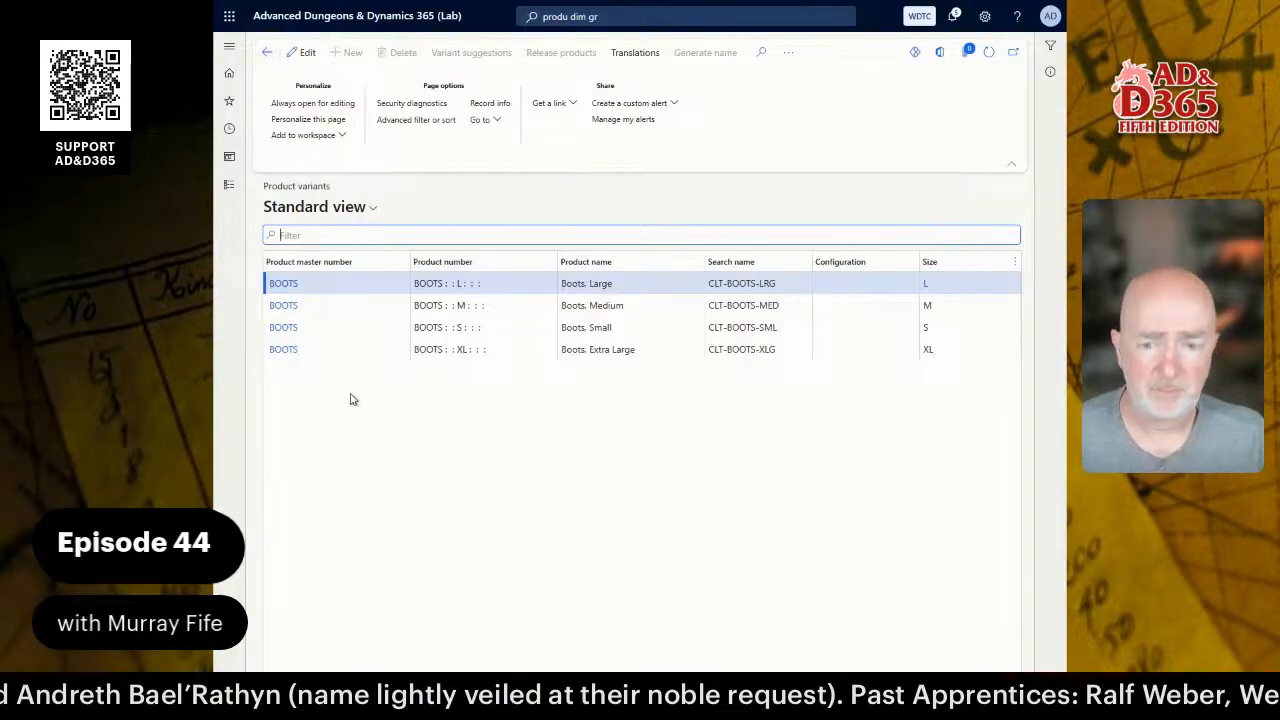
- Start a new released product from the Released products list and set its subtype to Product master
left_click(230, 190)
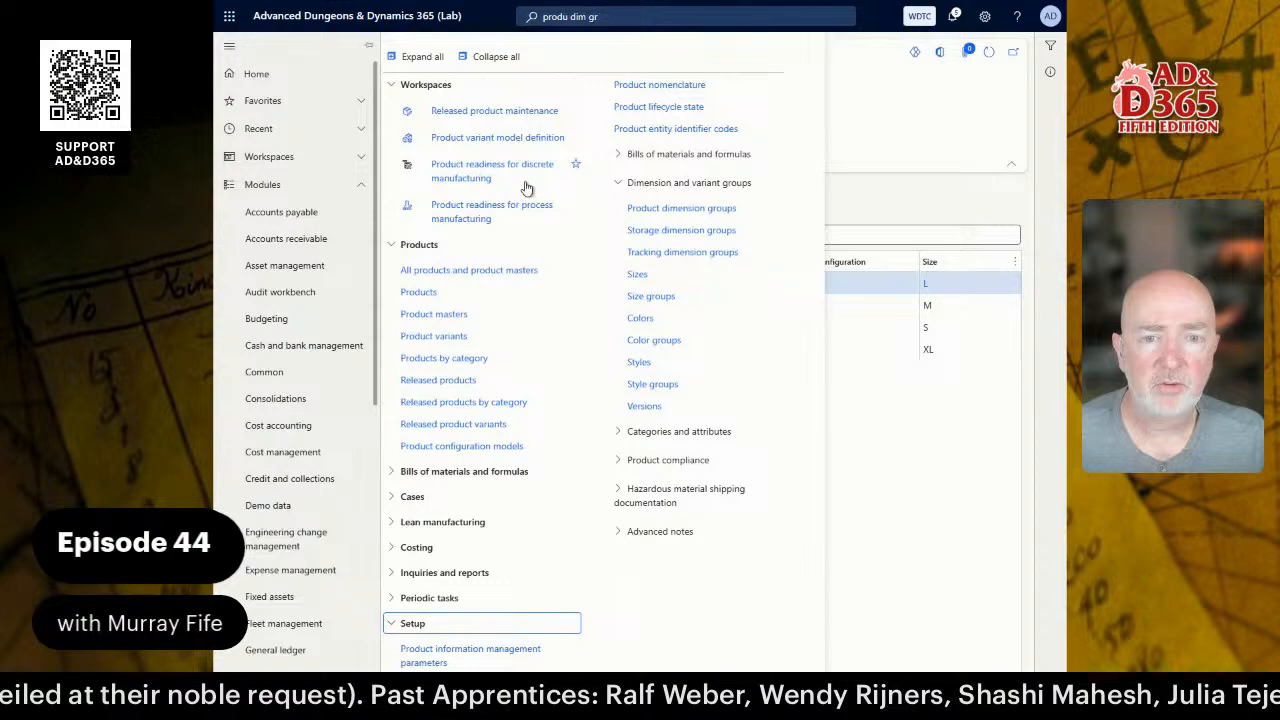
left_click(420, 382)
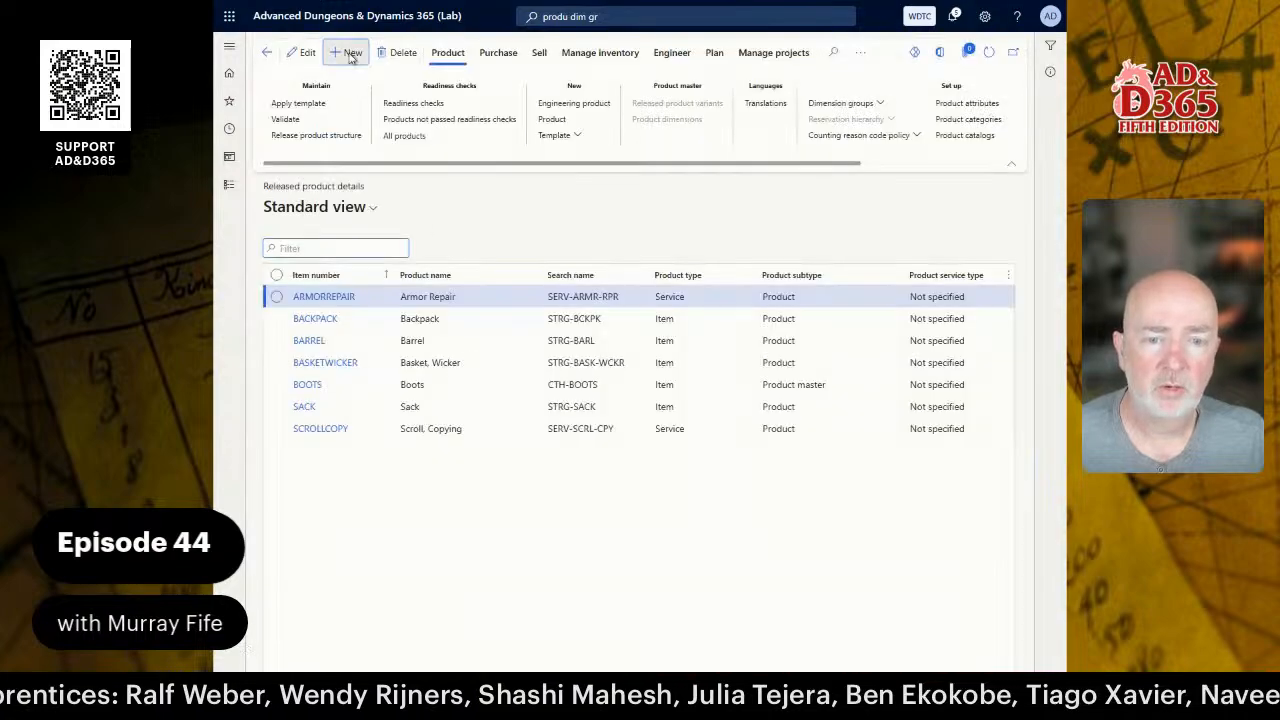
left_click(350, 52)
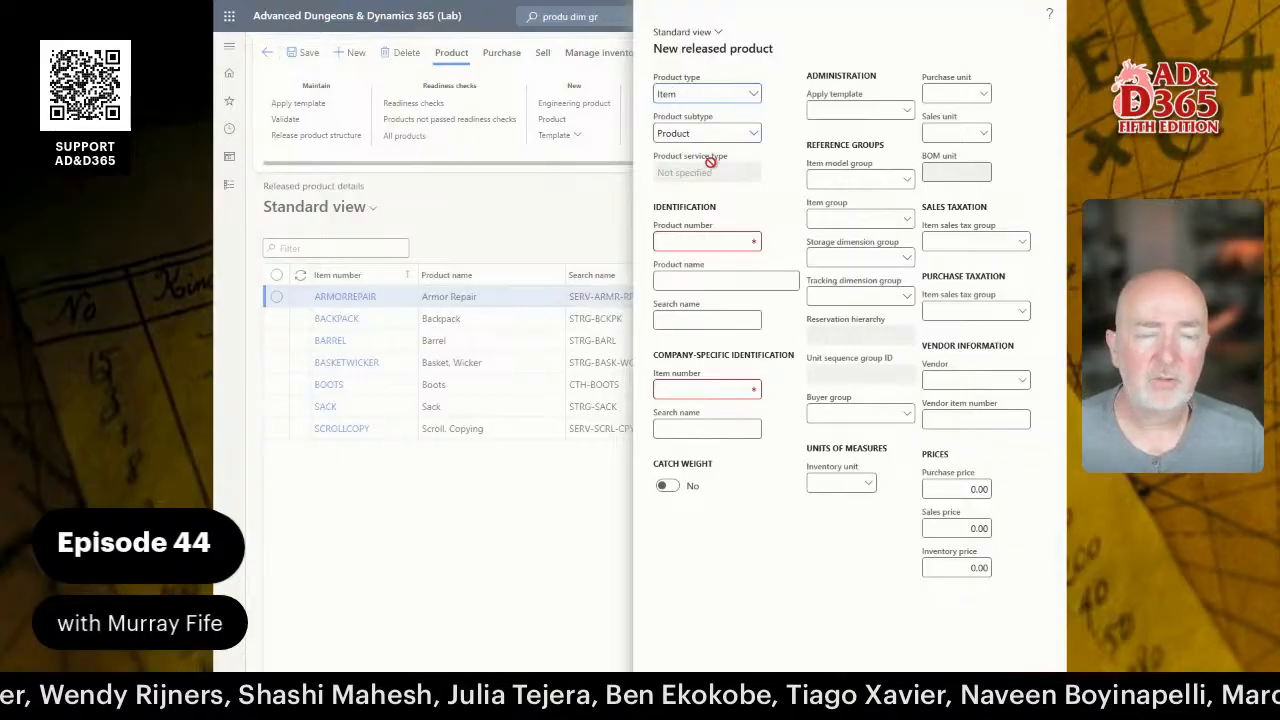
left_click(751, 133)
left_click(715, 175)
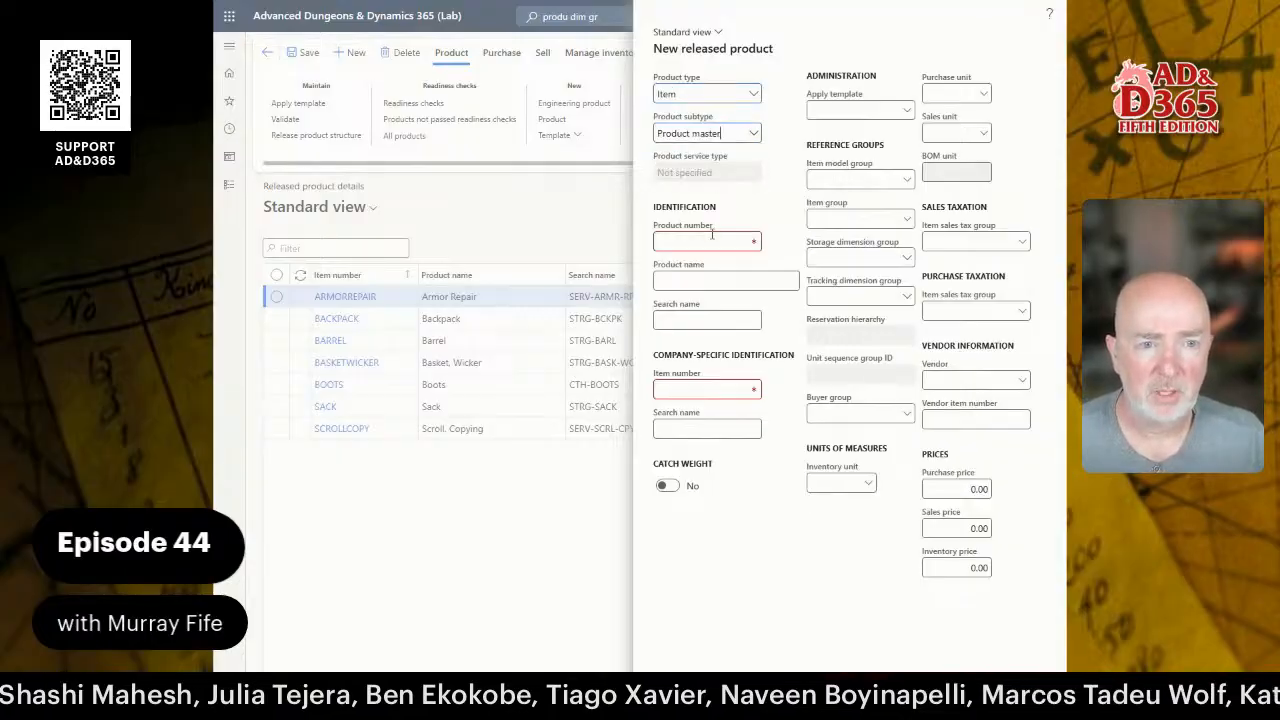
- Enter TUNIC as the new product master's product number and Tunic as its product name
left_click(708, 248)
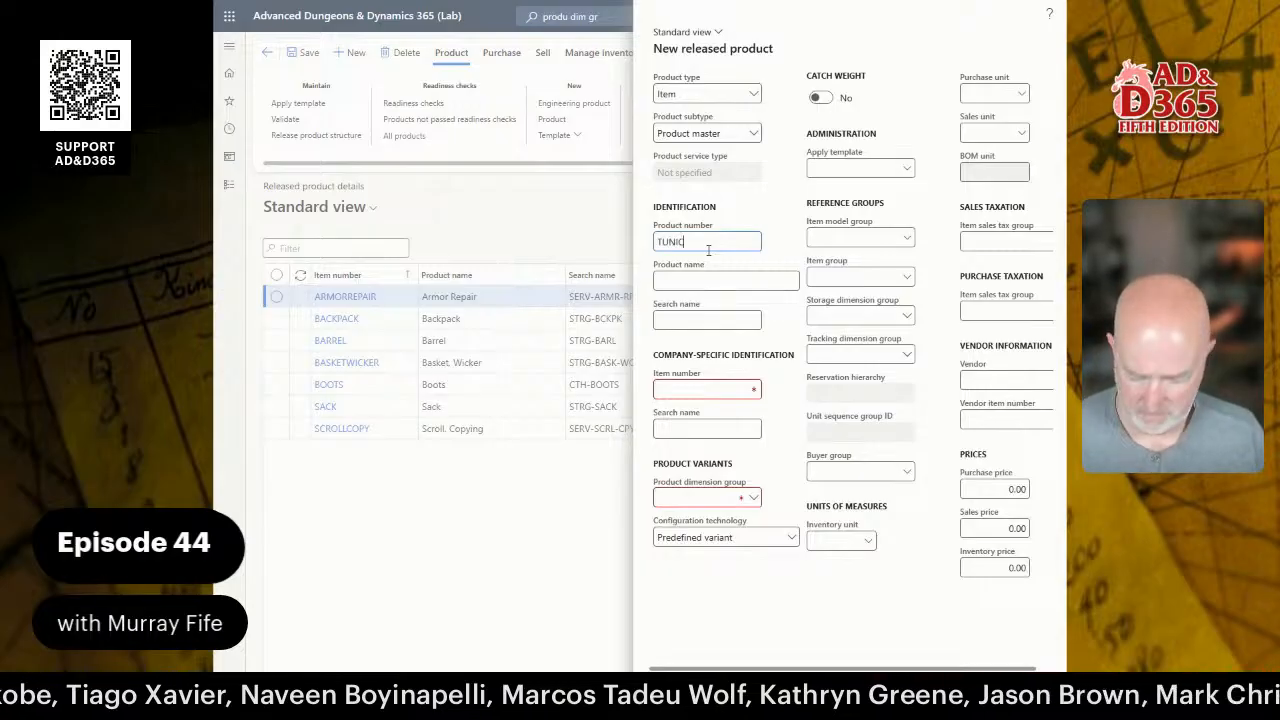
key("Tab")
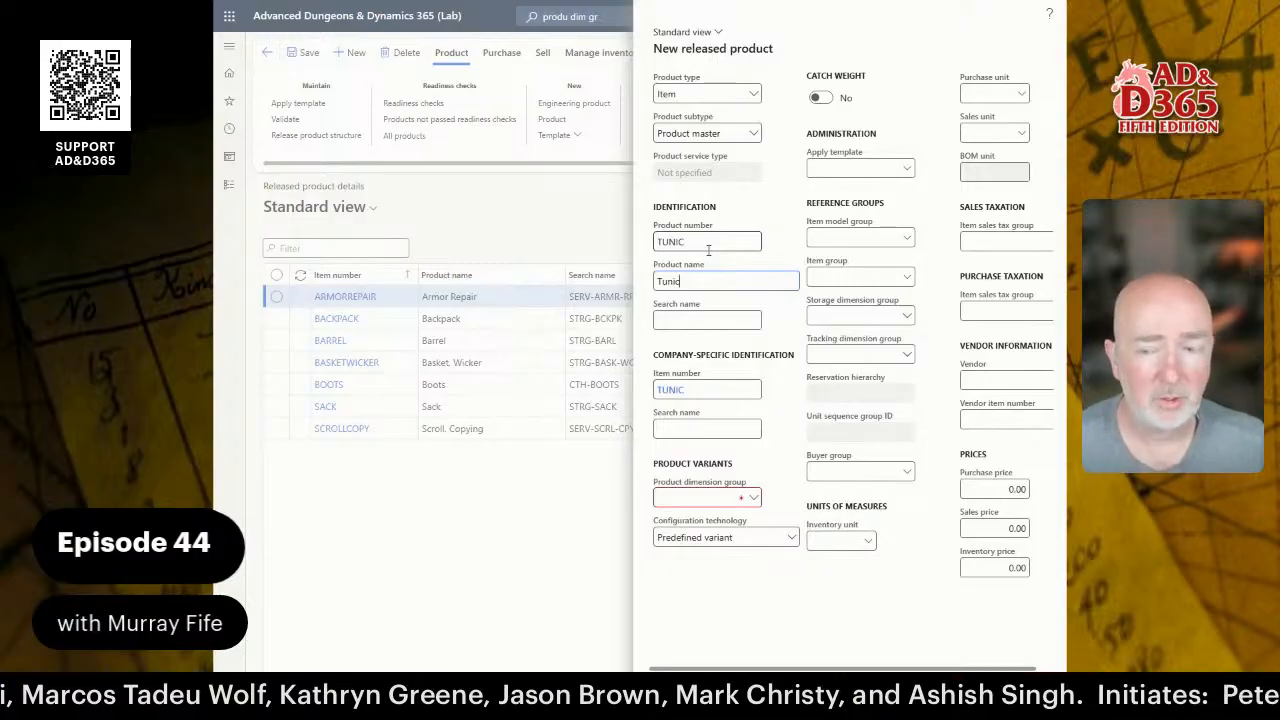
key("Tab")
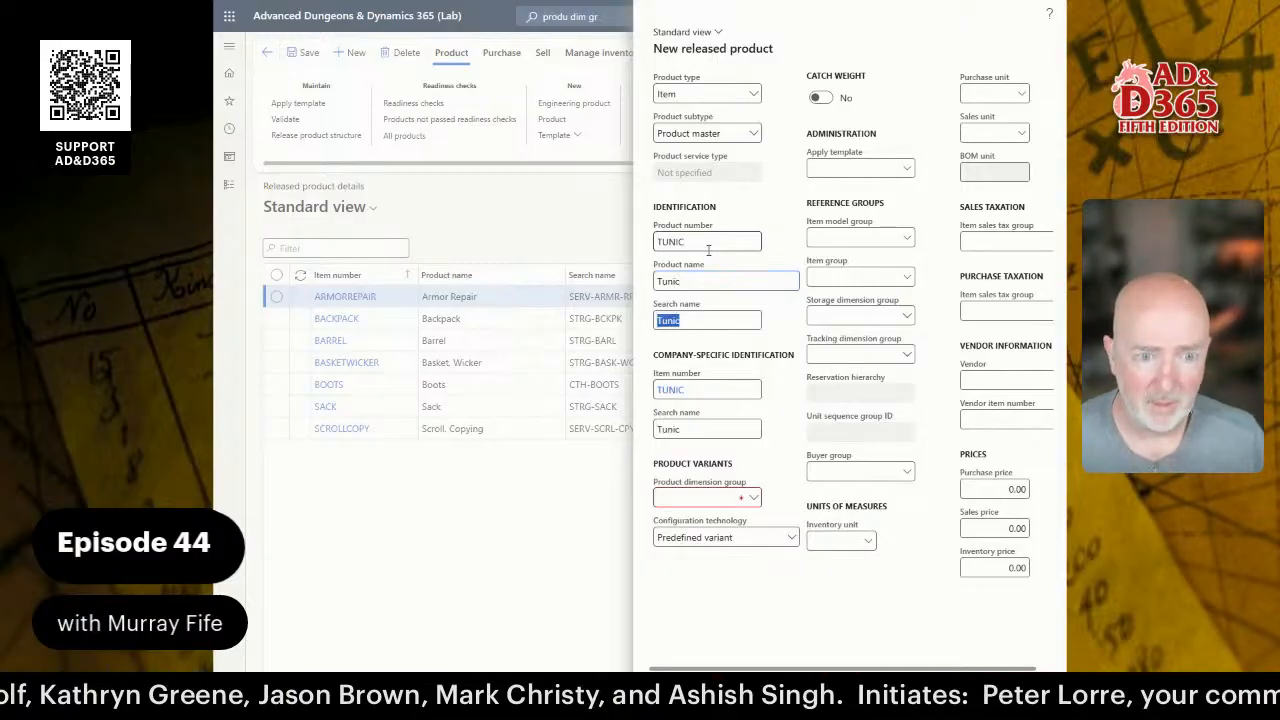
- Set both the identification and company-specific search names of the new product master to CLT-TUNIC
type("Cl")
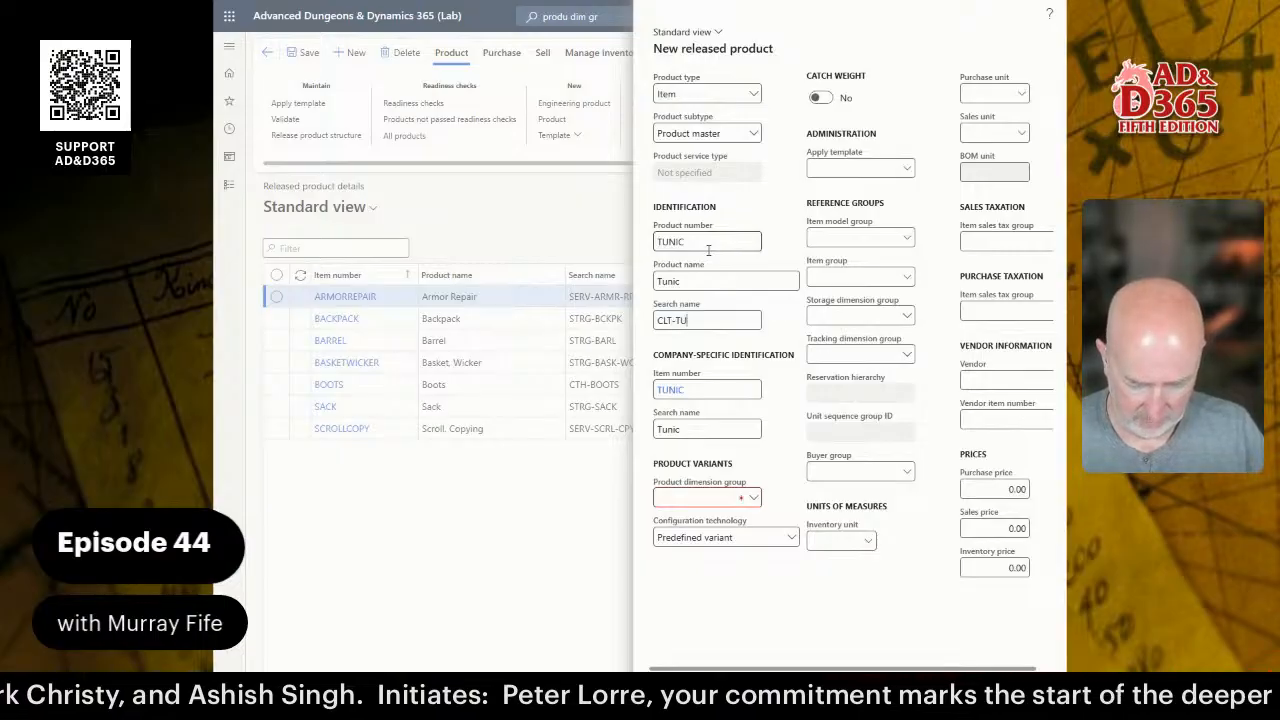
key("ctrl+a")
key("ctrl+c")
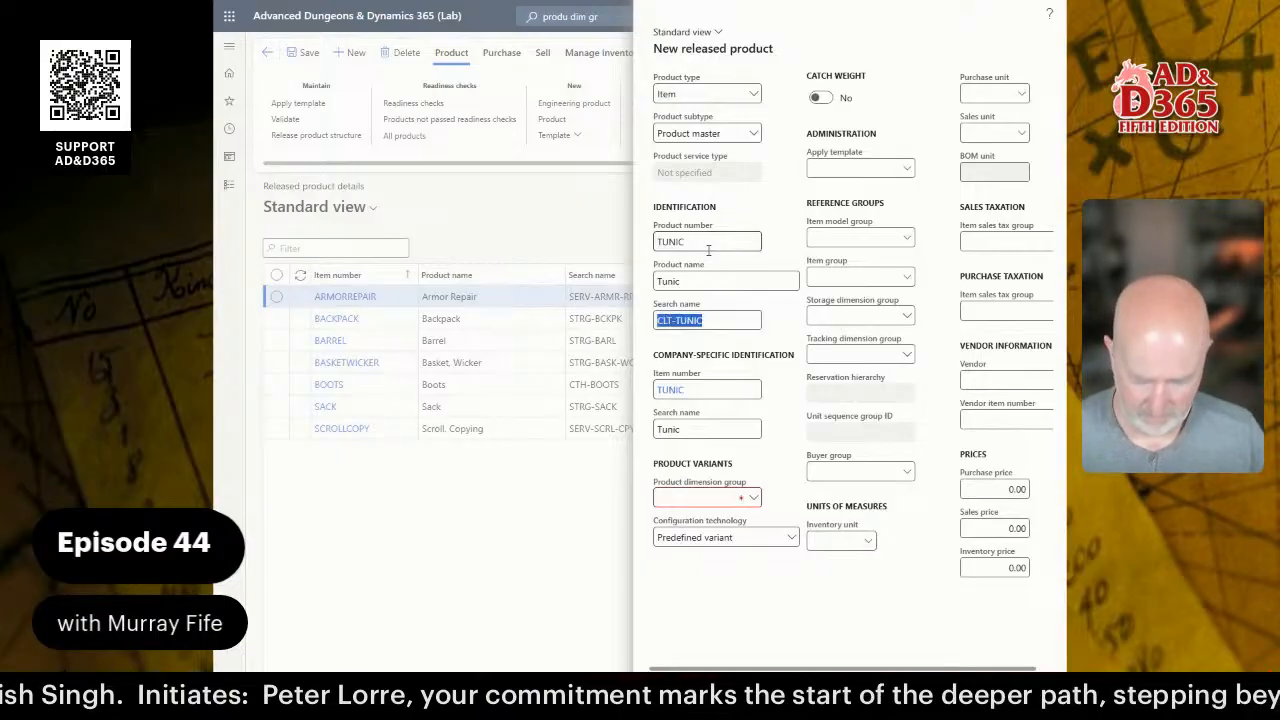
key("Tab")
key("Tab")
key("ctrl+v")
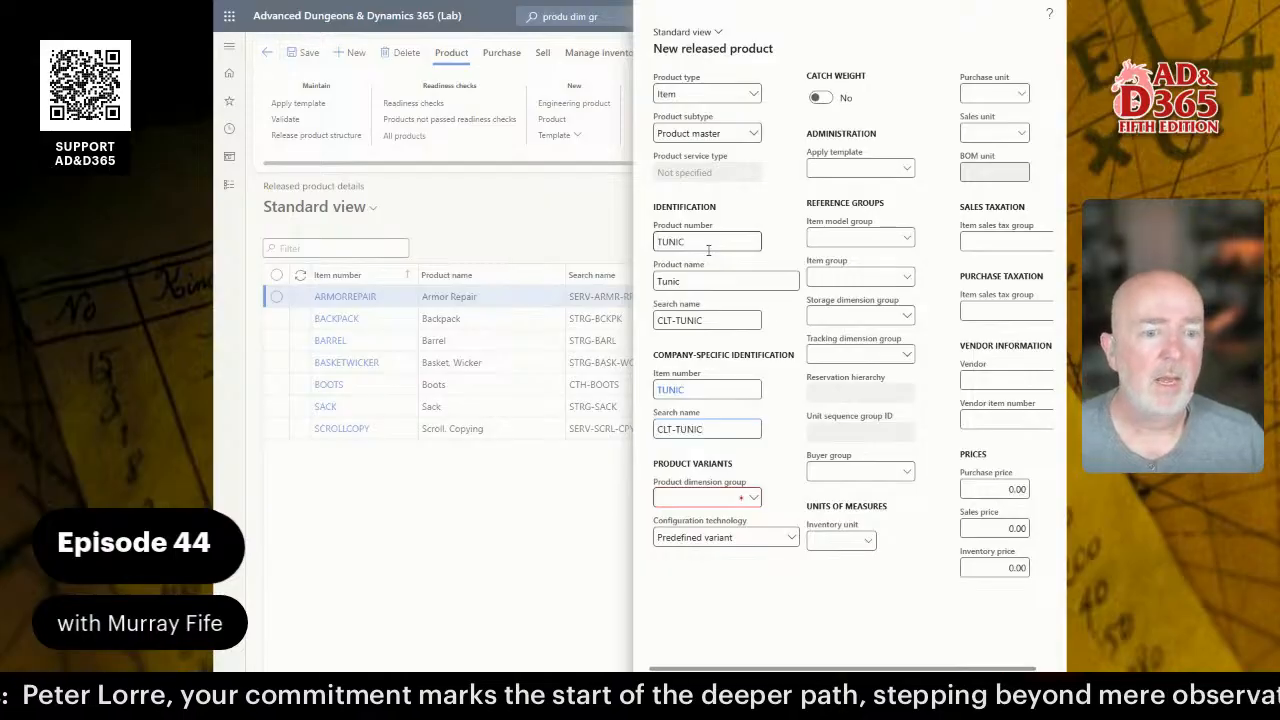
- Set the Tunic master's product dimension group to COLSIZE, storage dimension group to LOC and tracking dimension group to NONE
left_click(756, 495)
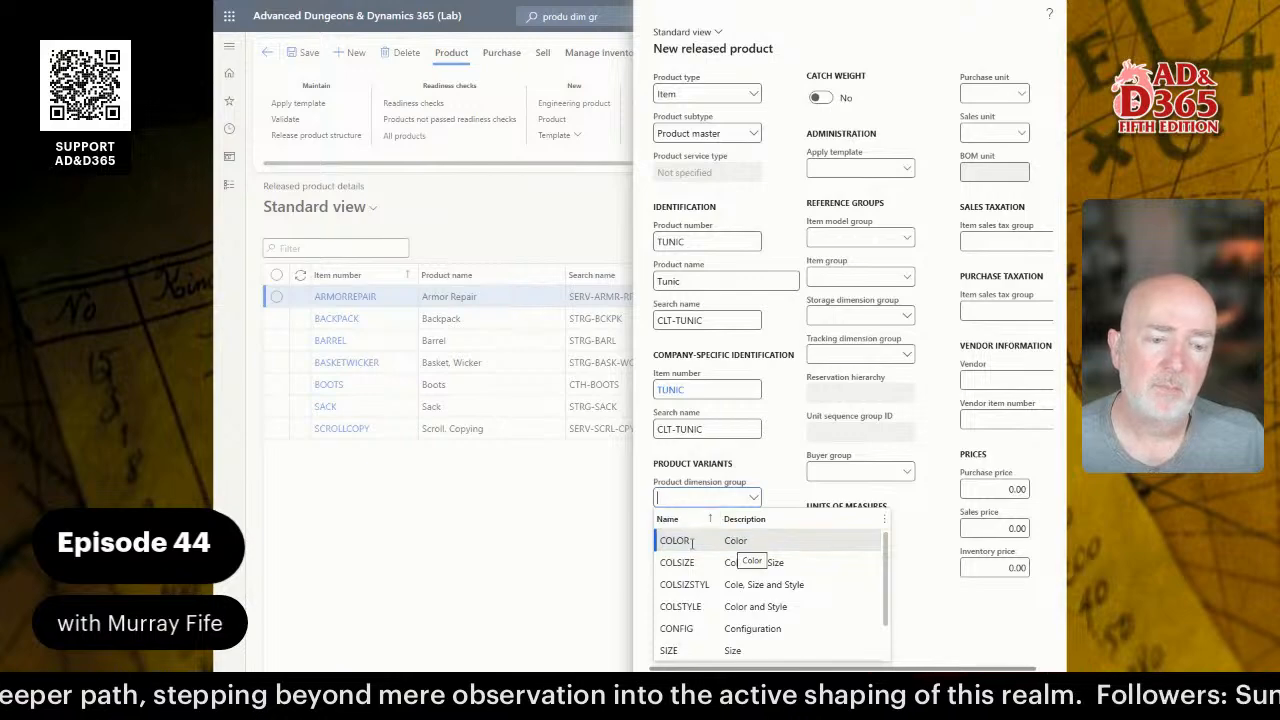
left_click(738, 563)
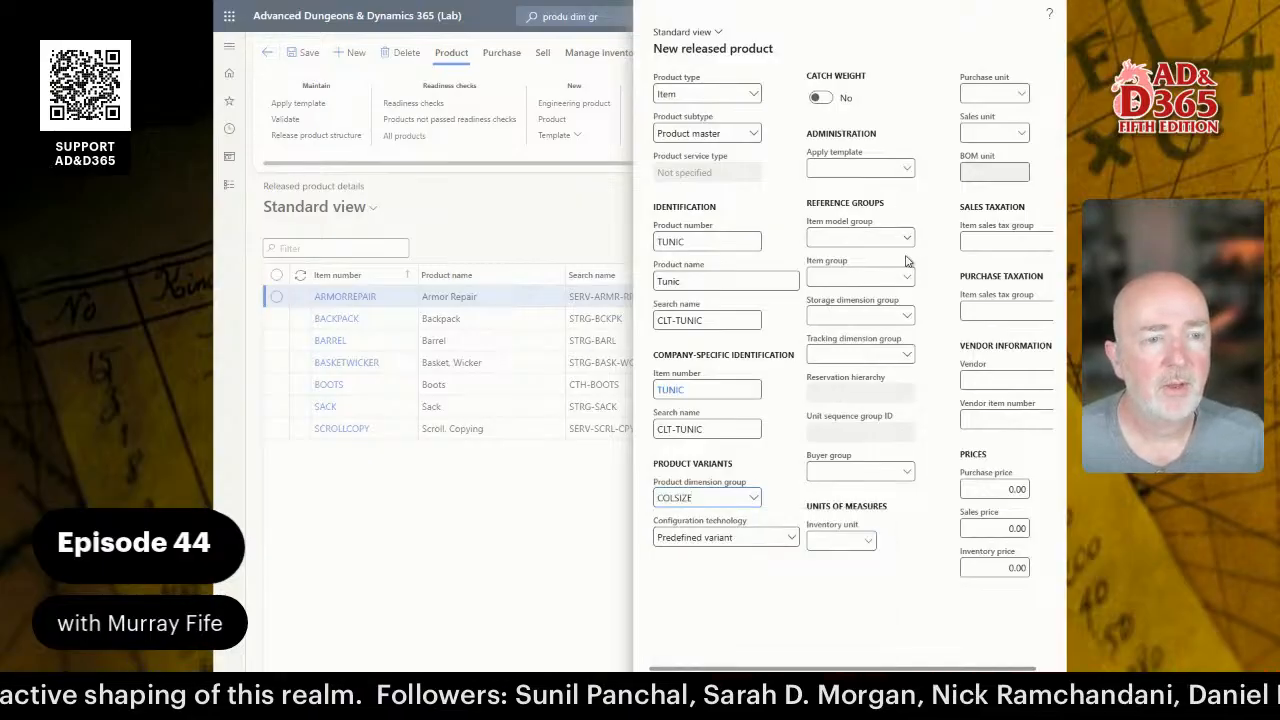
left_click(906, 315)
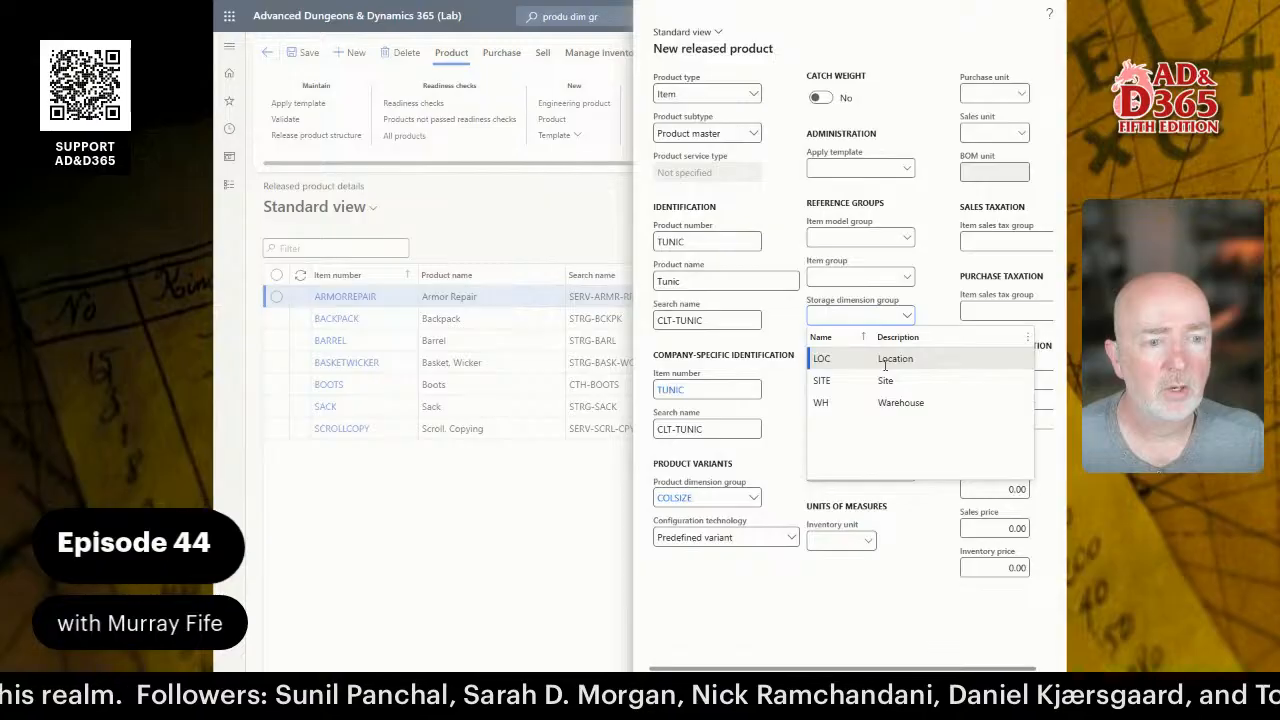
left_click(905, 366)
left_click(906, 355)
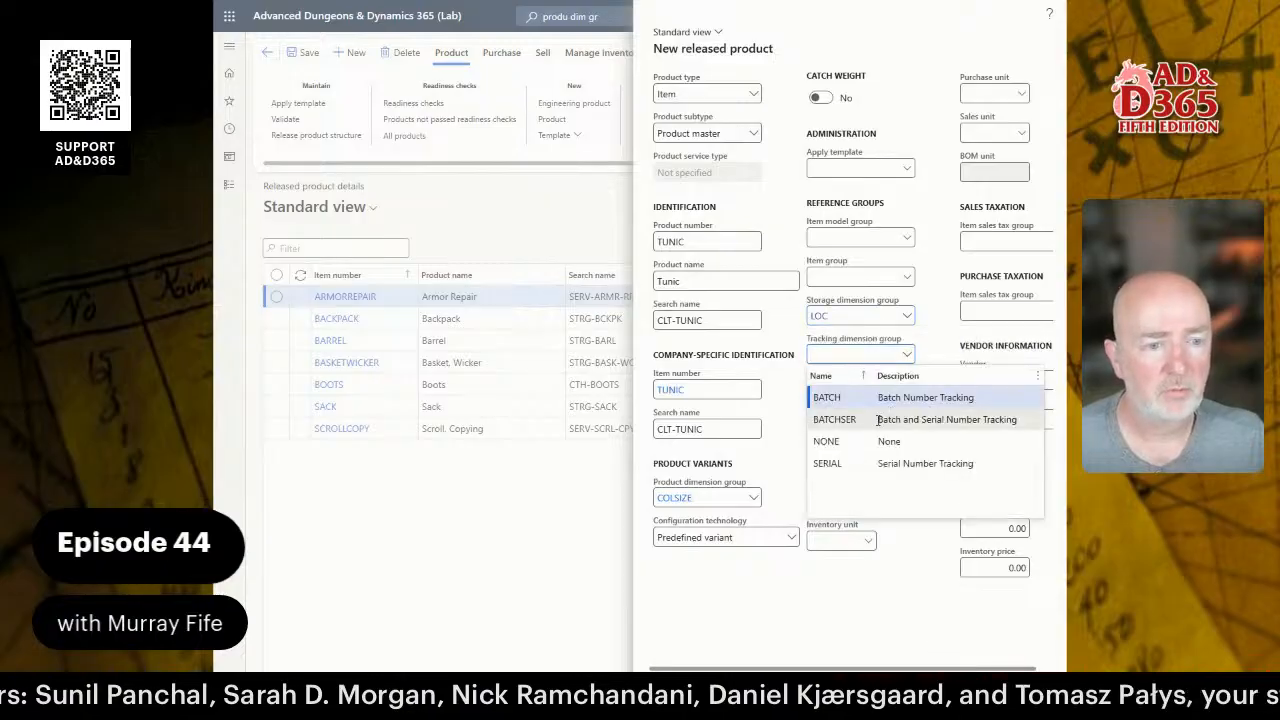
left_click(852, 438)
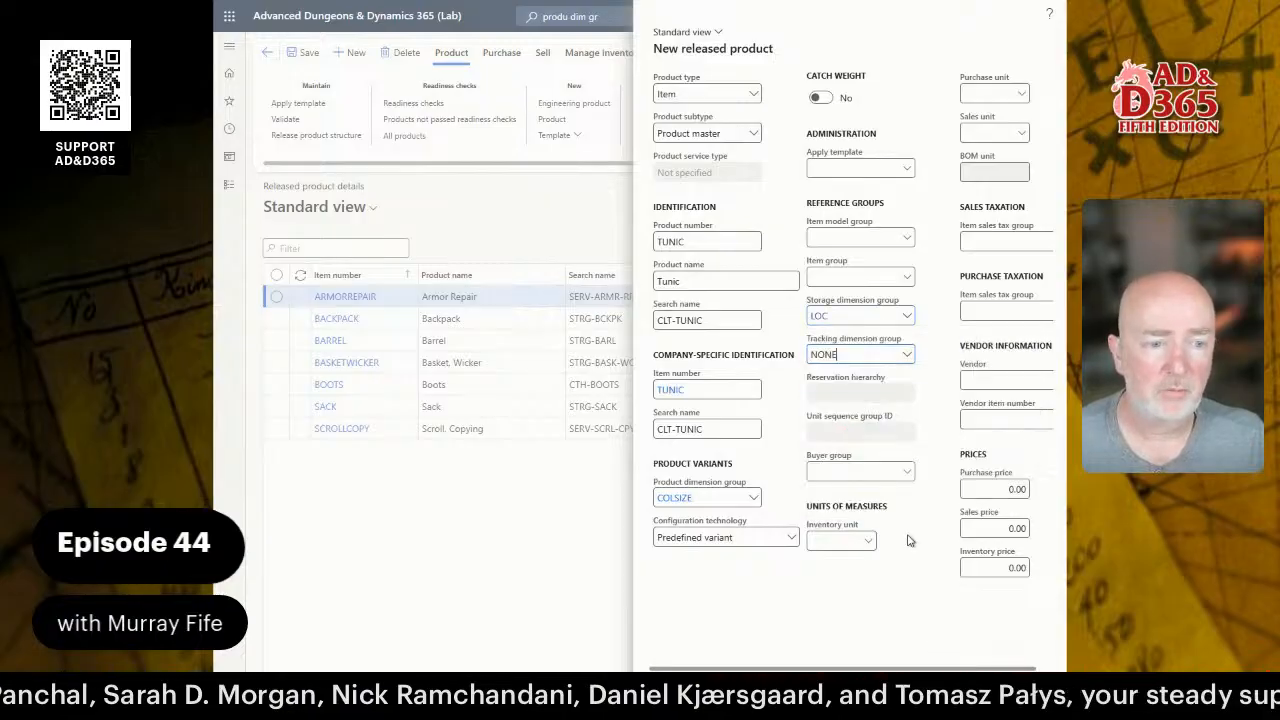
- Set the inventory, purchase and sales units to ea, purchase price to 5.70 and sales price to 6.3, enter the inventory price and create the product
left_click(845, 536)
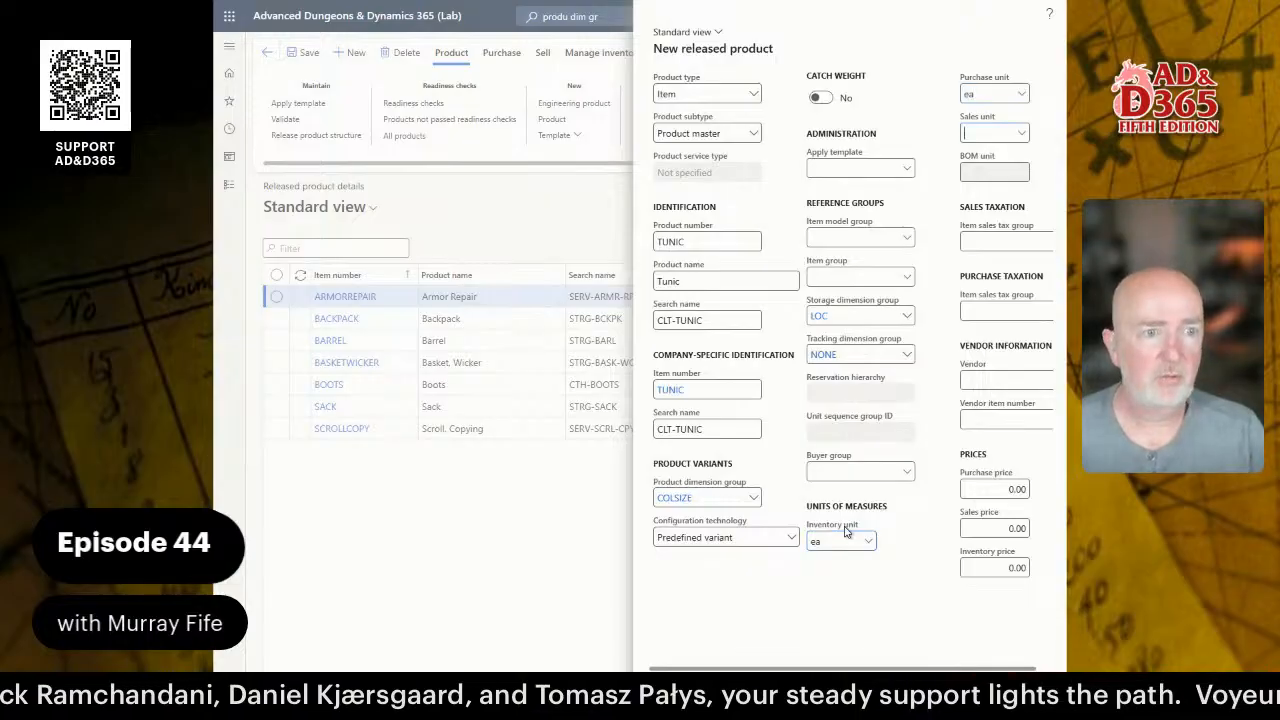
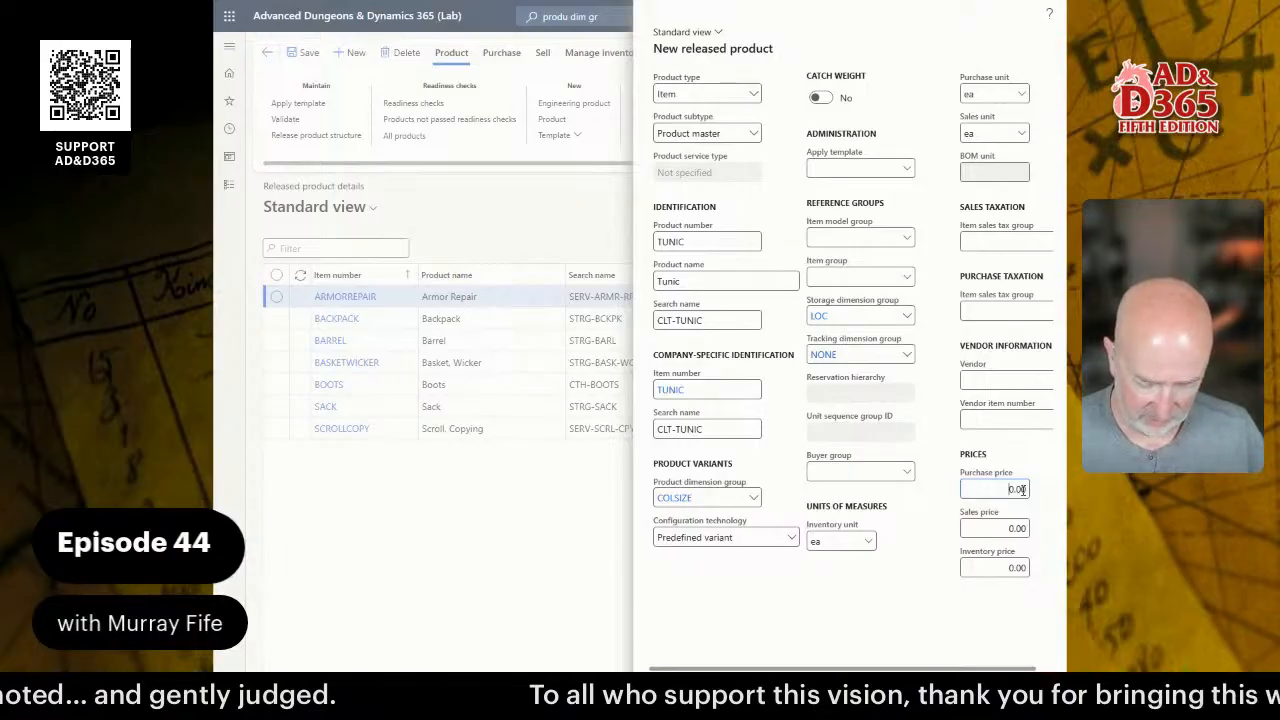
left_click_drag(1023, 490, 1058, 496)
type("0.")
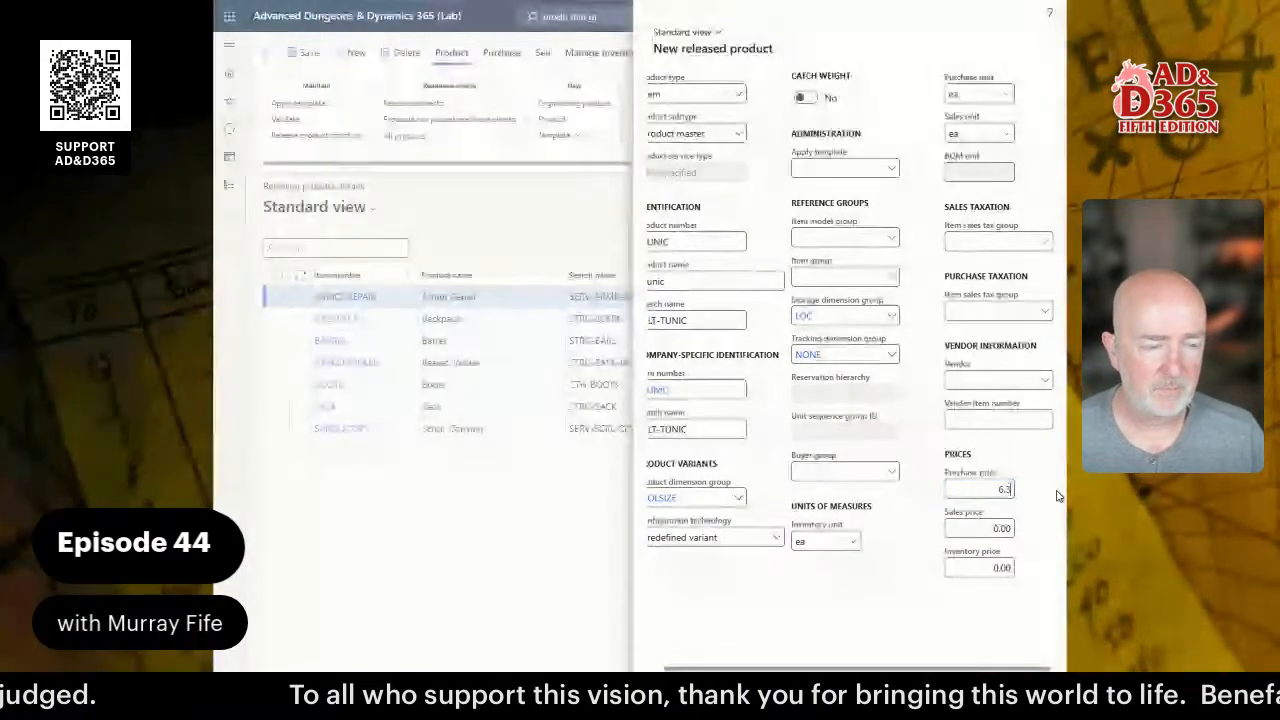
key("BackSpace")
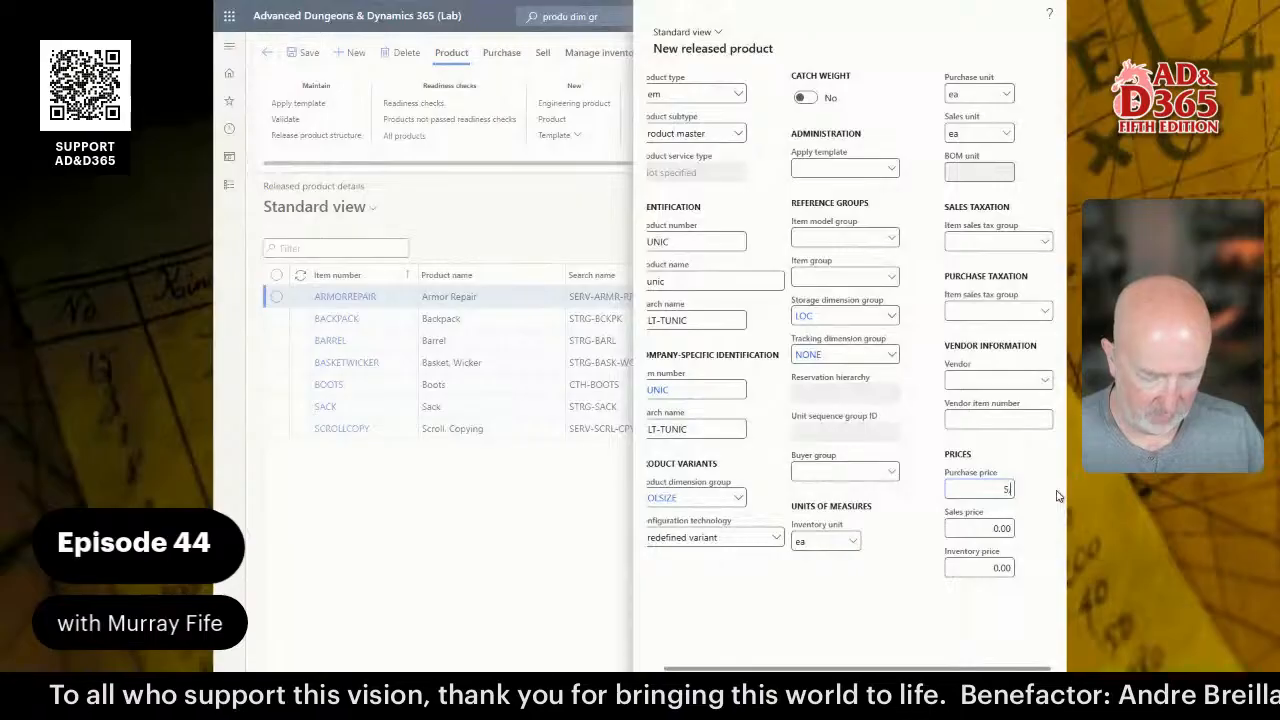
key("Tab")
type("6")
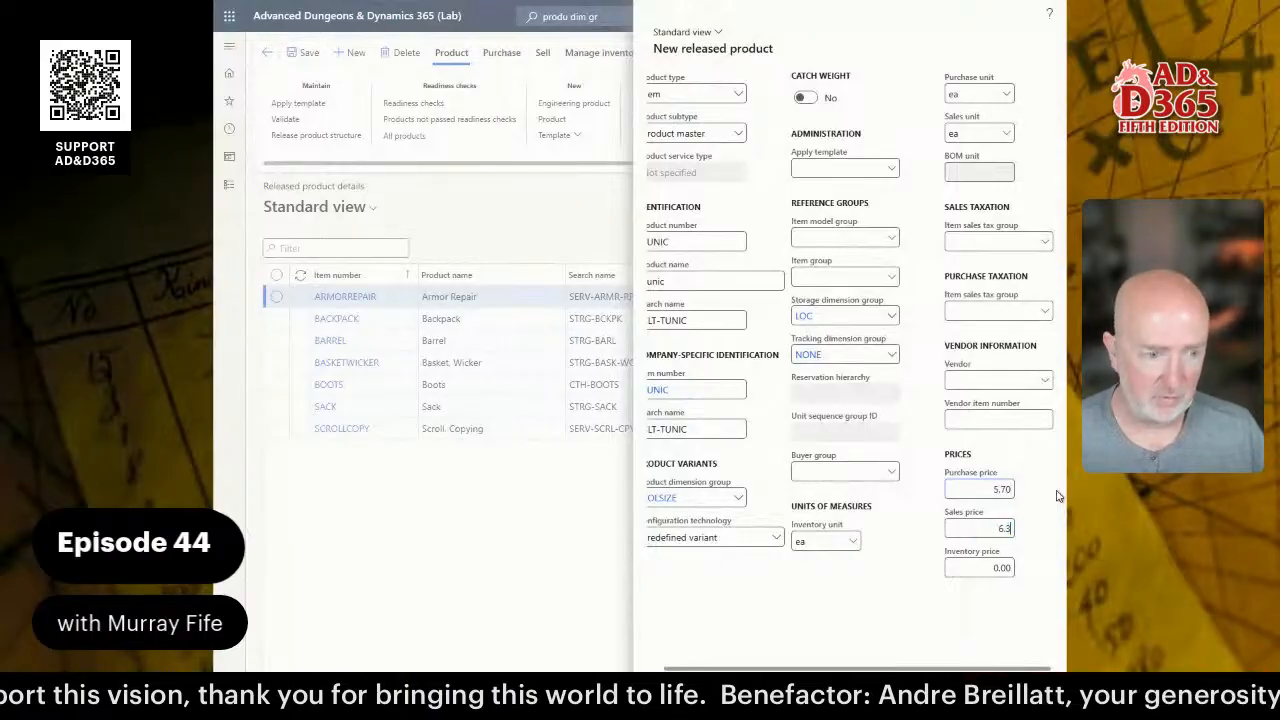
type(".3")
key("Tab")
type("6")
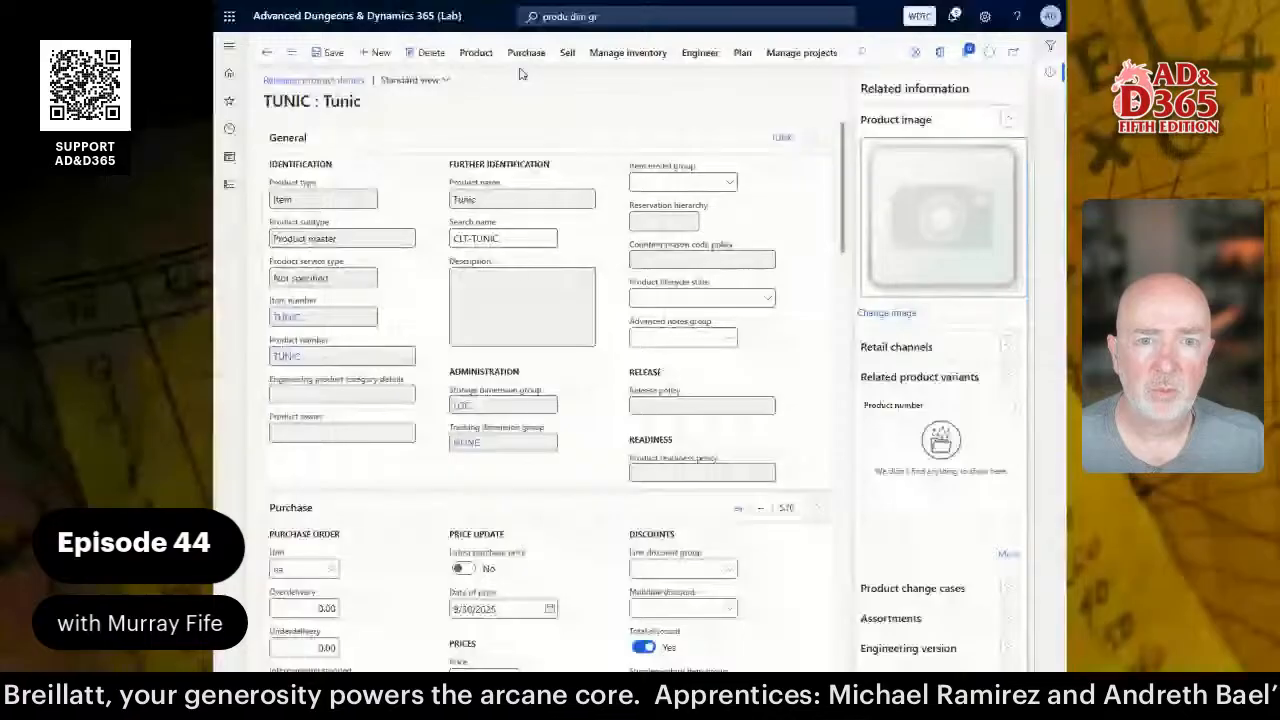
- Open the Tunic's product dimensions and add the color WHT with the name and description White
left_click(477, 54)
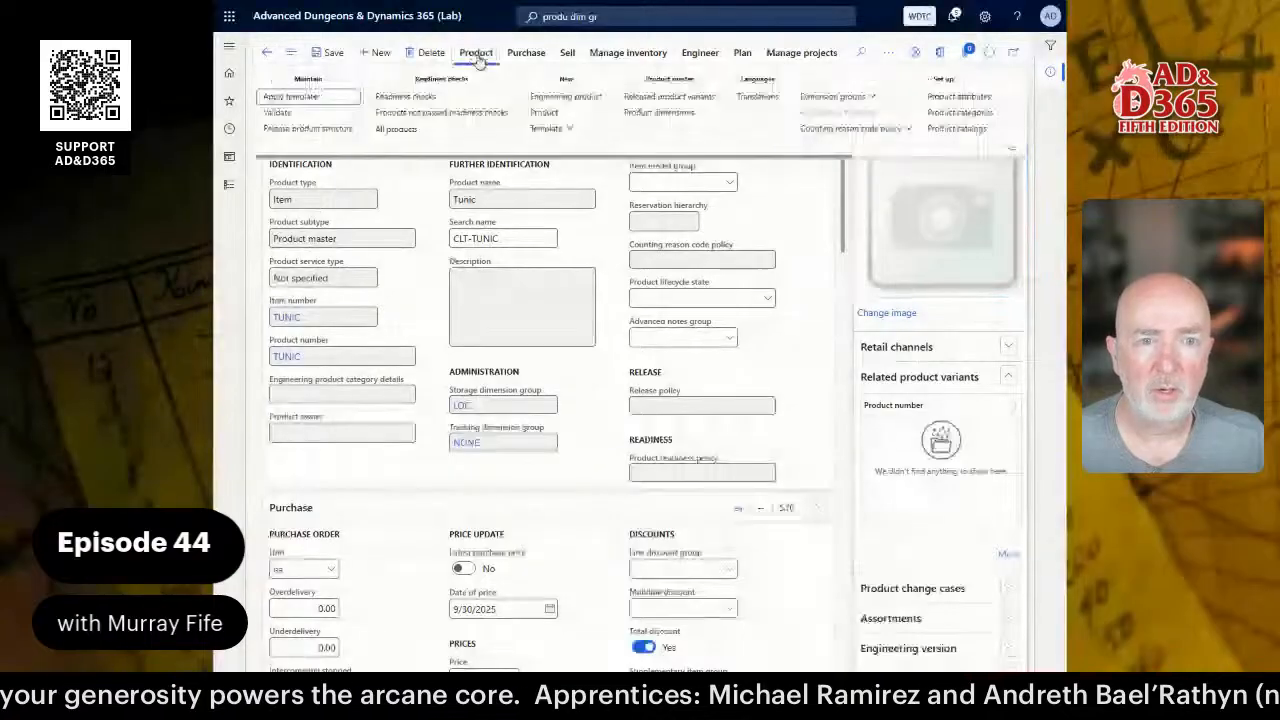
left_click(655, 113)
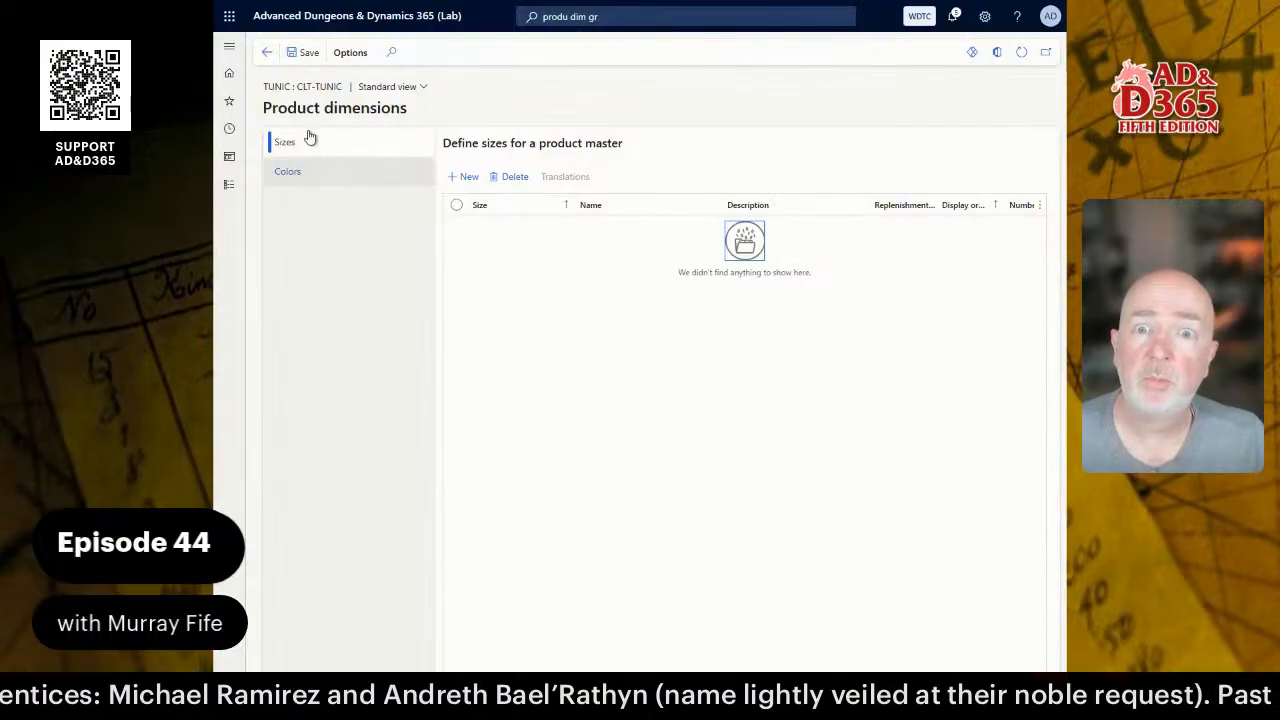
left_click(300, 173)
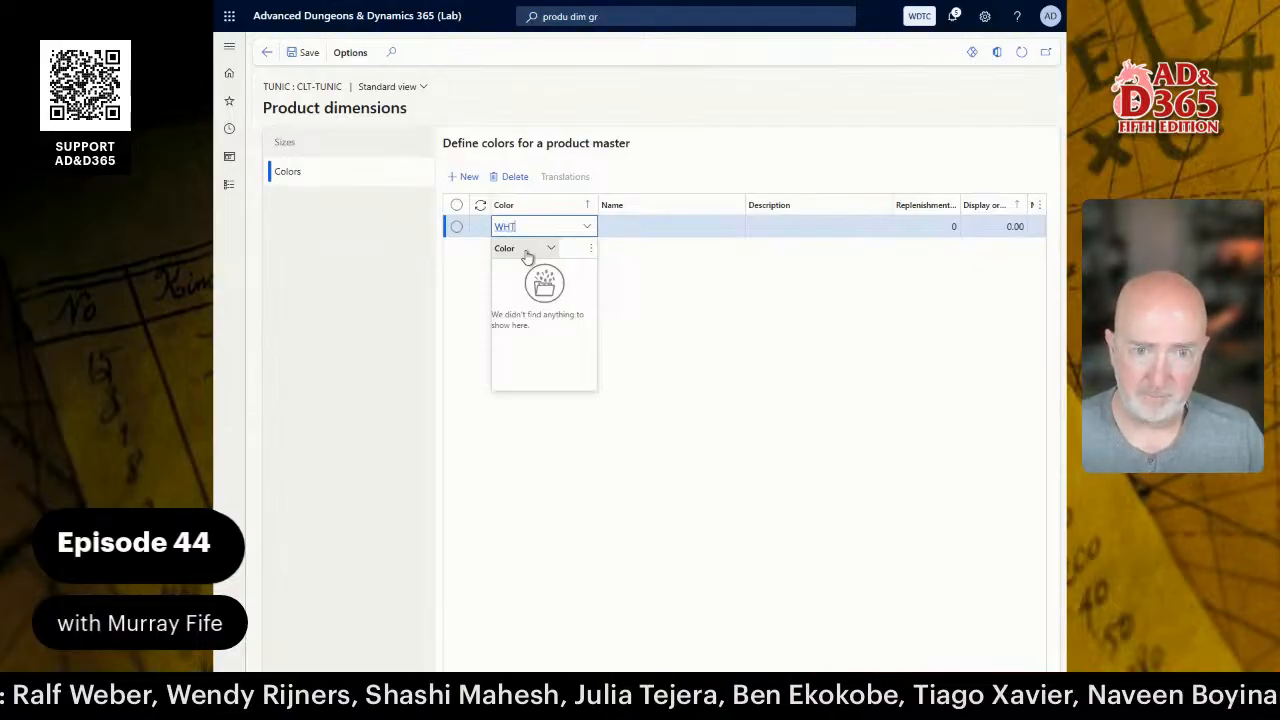
key("Tab")
type("White")
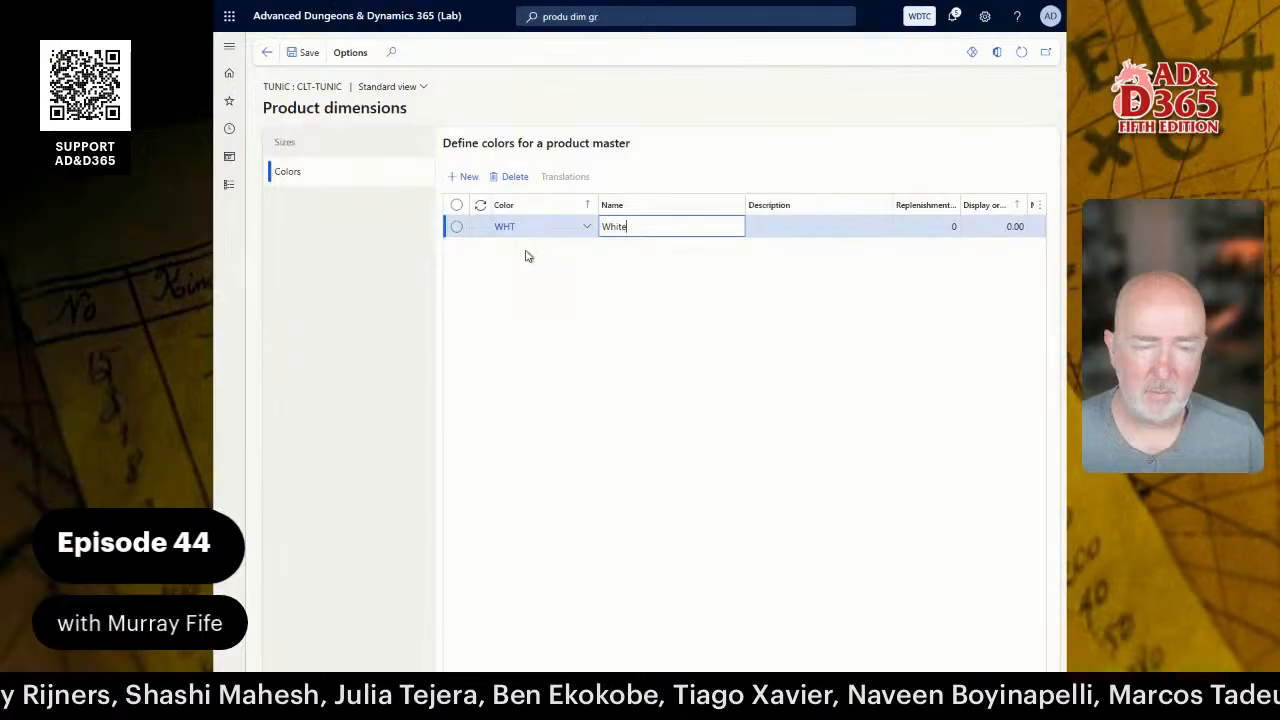
key("Tab")
type("W")
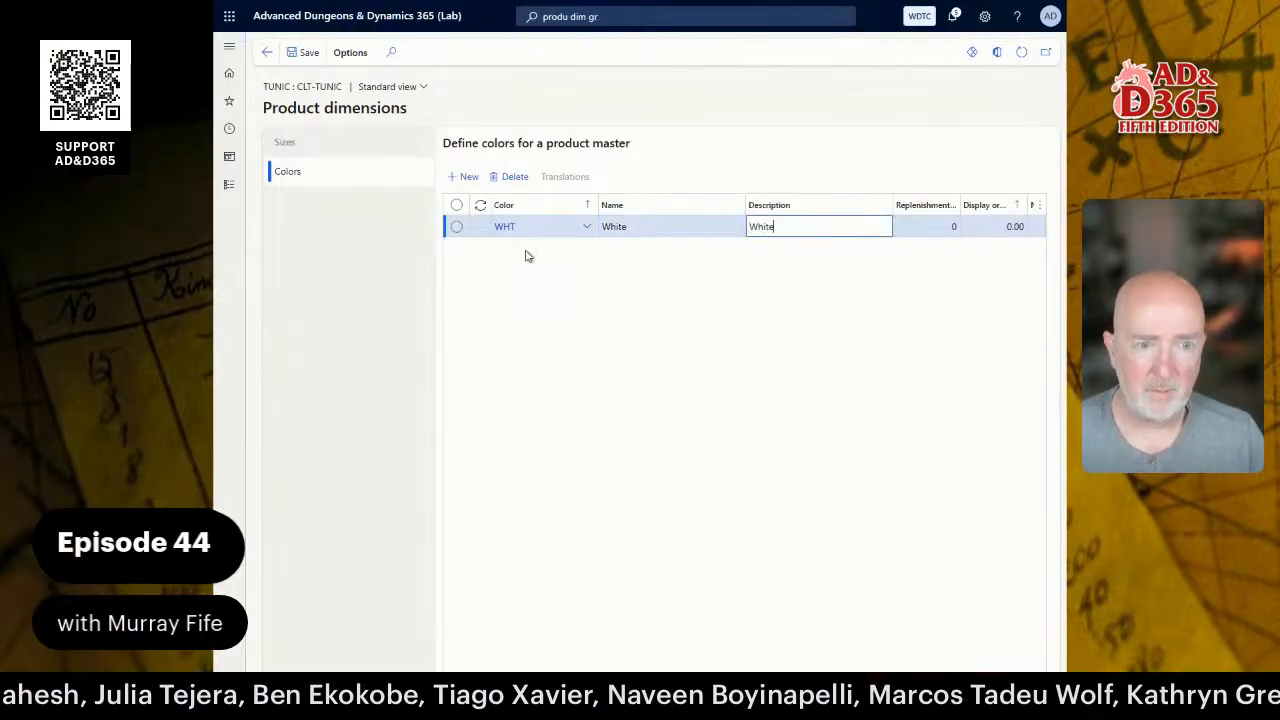
- Add the color TAN to the Tunic master with the name and description Tan
key("alt+n")
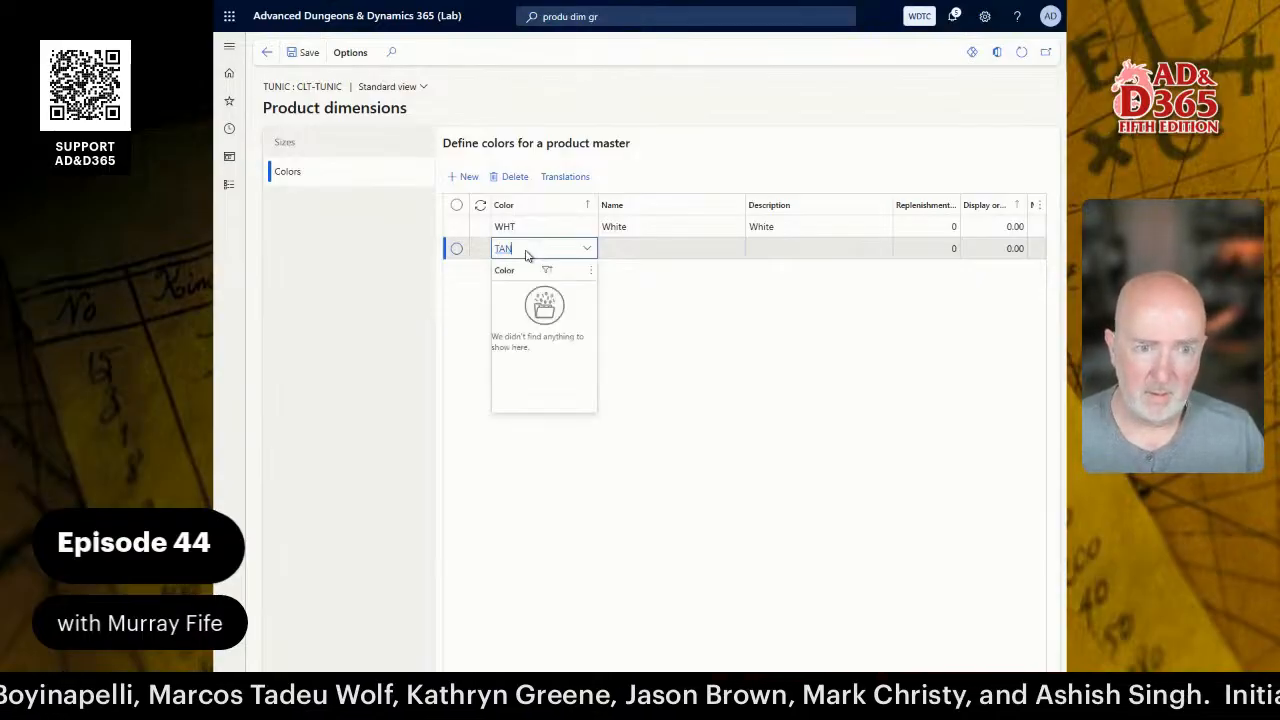
key("Tab")
type("Tan")
key("Tab")
type("Tan")
- Add the color BLK with the name and description Black, and save the Tunic's colors
key("alt+n")
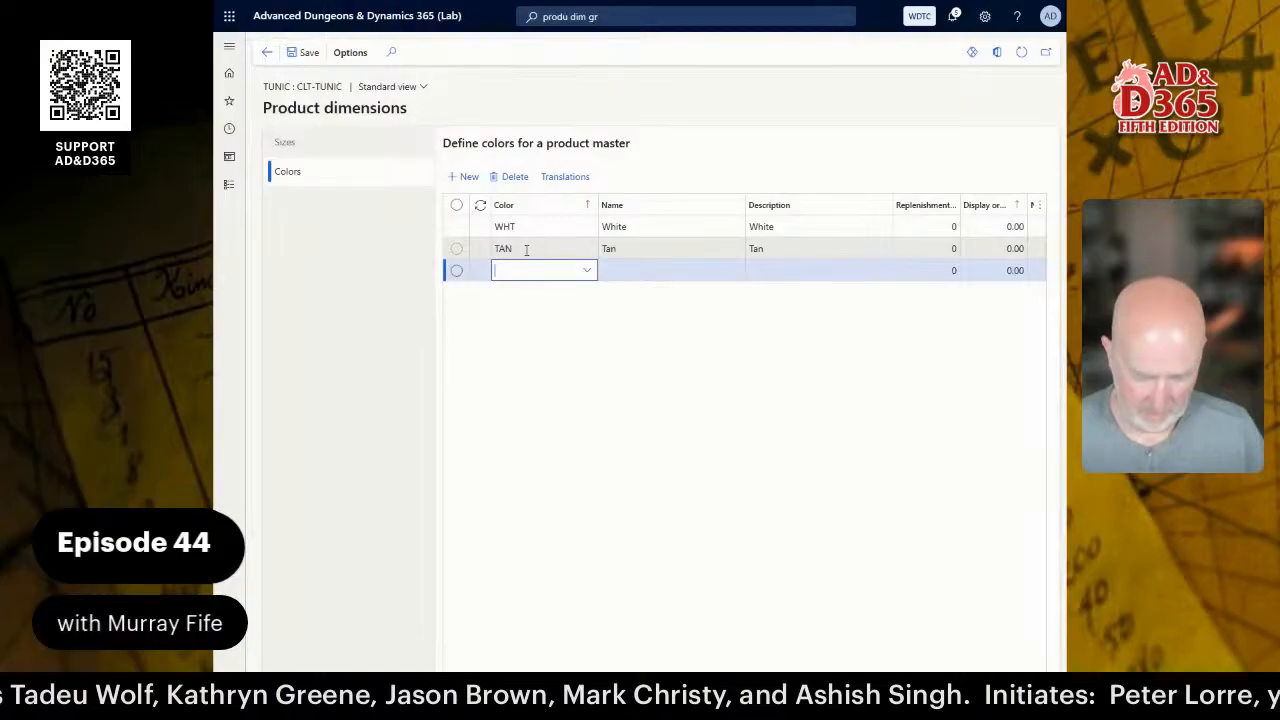
type("BLK")
key("Tab")
type("B")
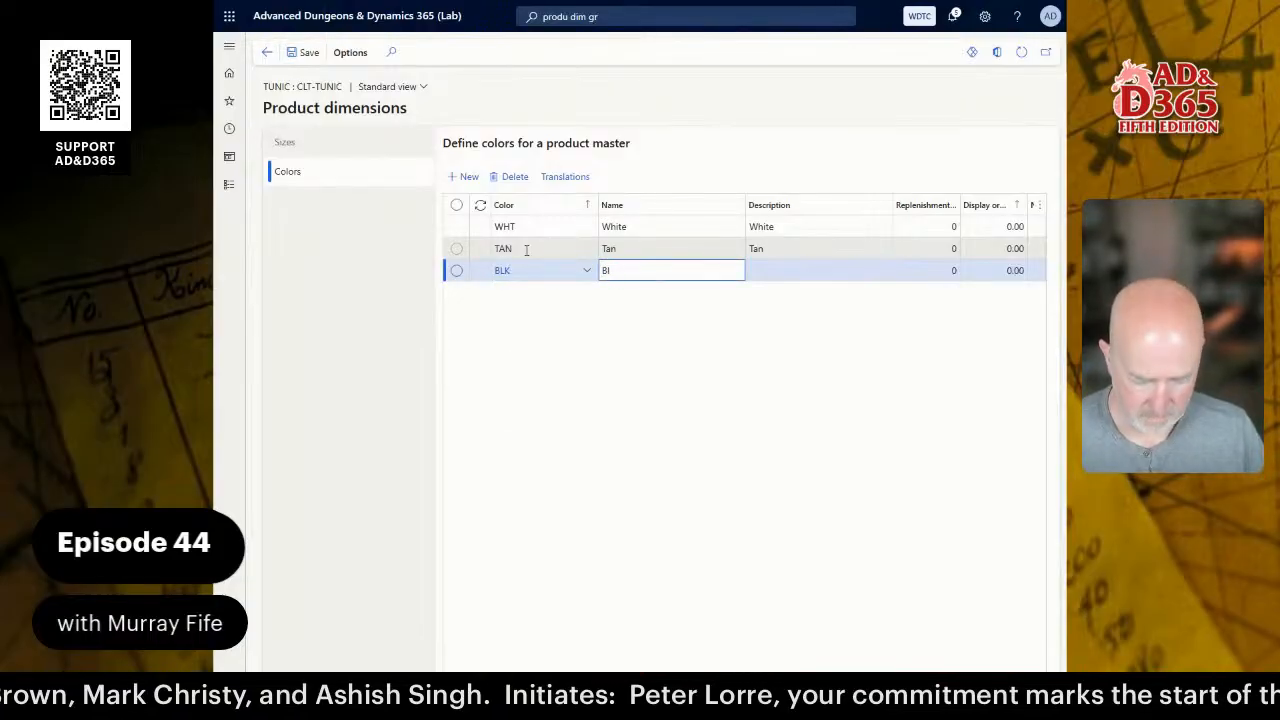
type("lack")
key("Tab")
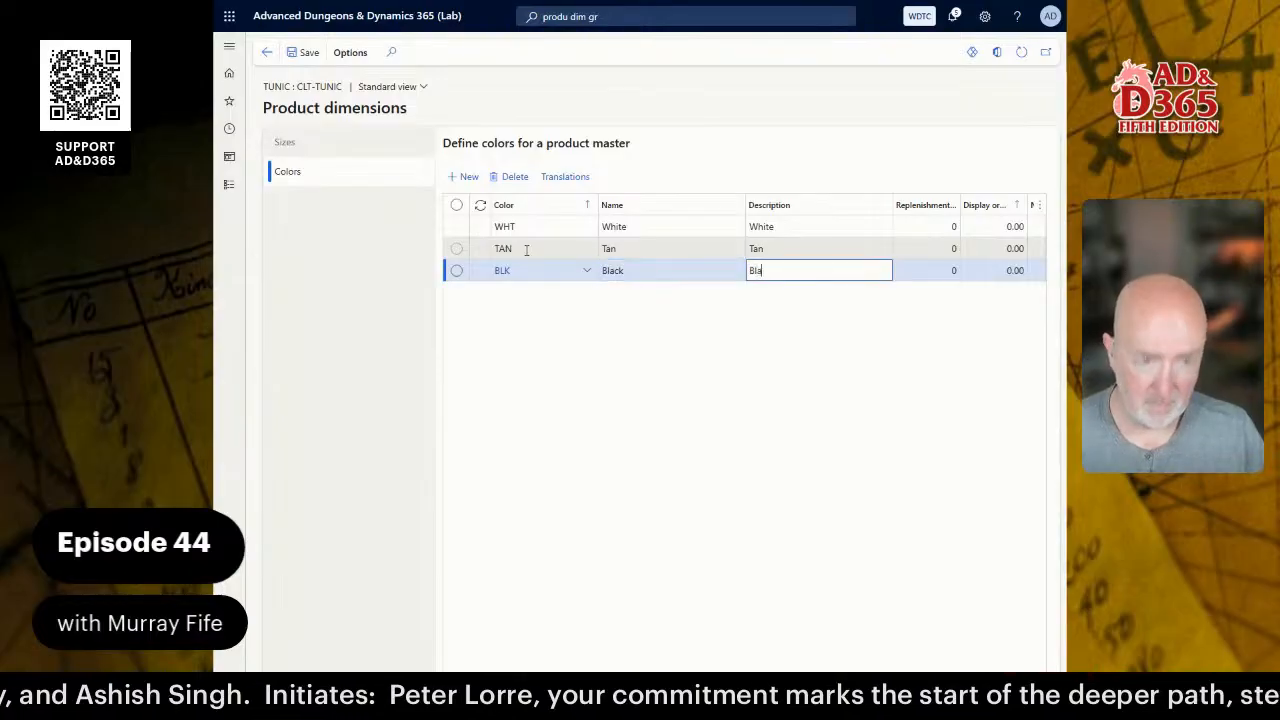
key("alt+s")
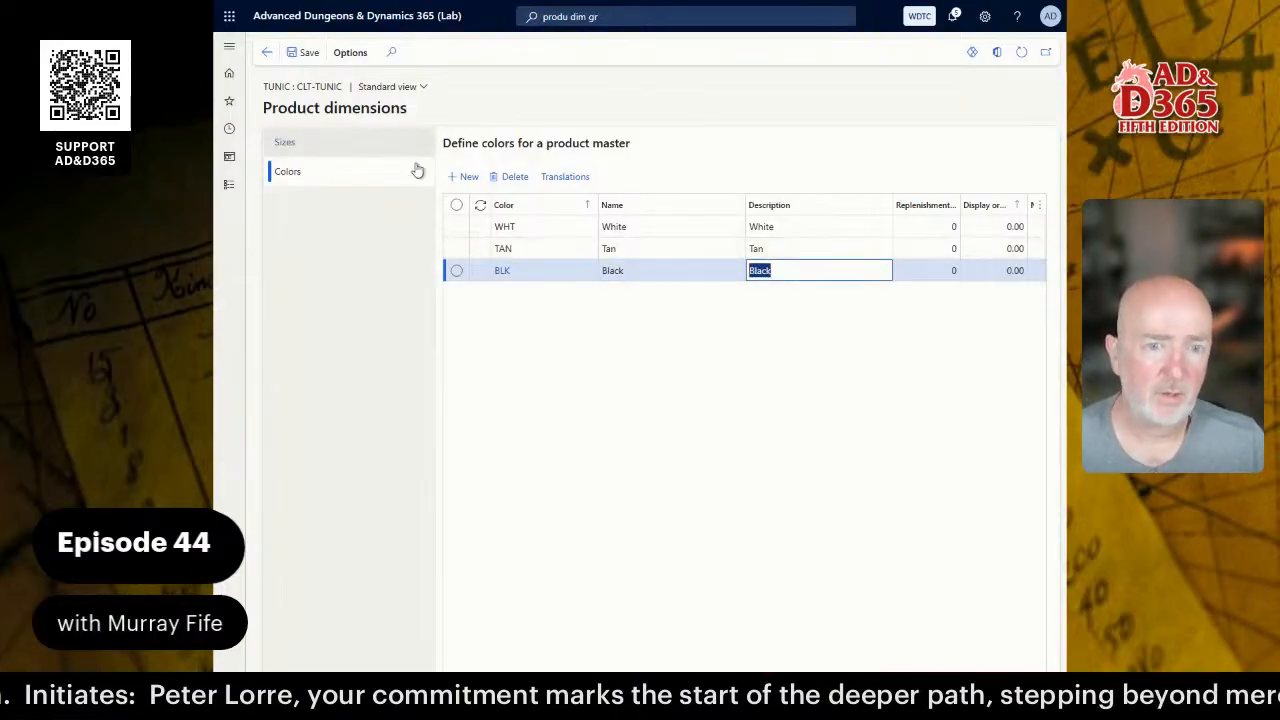
- Switch to the Tunic's sizes and add the size SML with the name and description Small
left_click(317, 149)
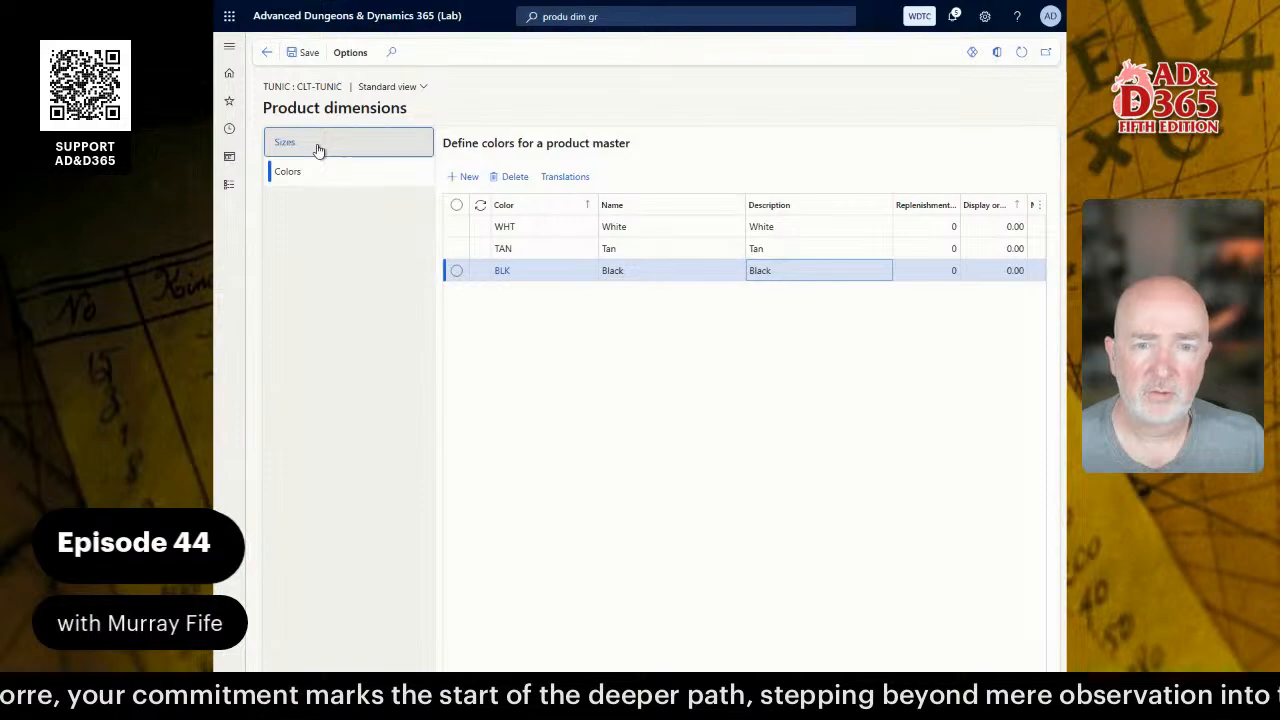
left_click(467, 177)
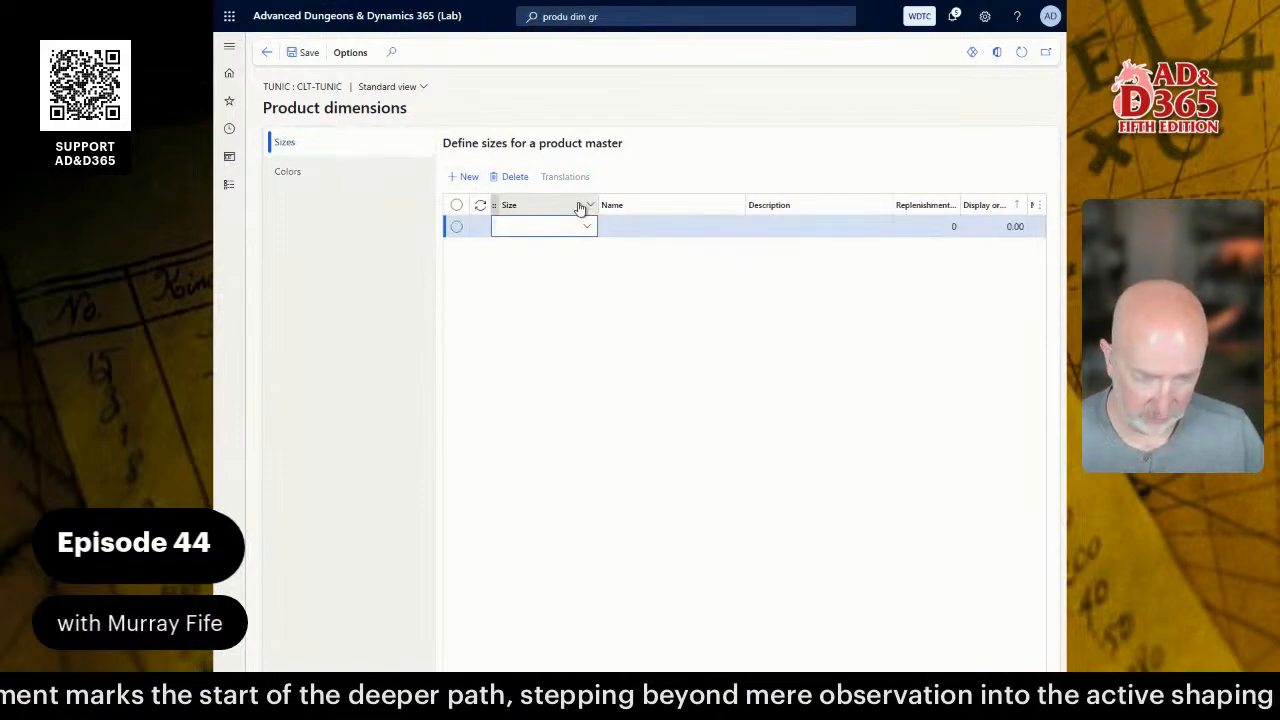
type("SML")
key("Tab")
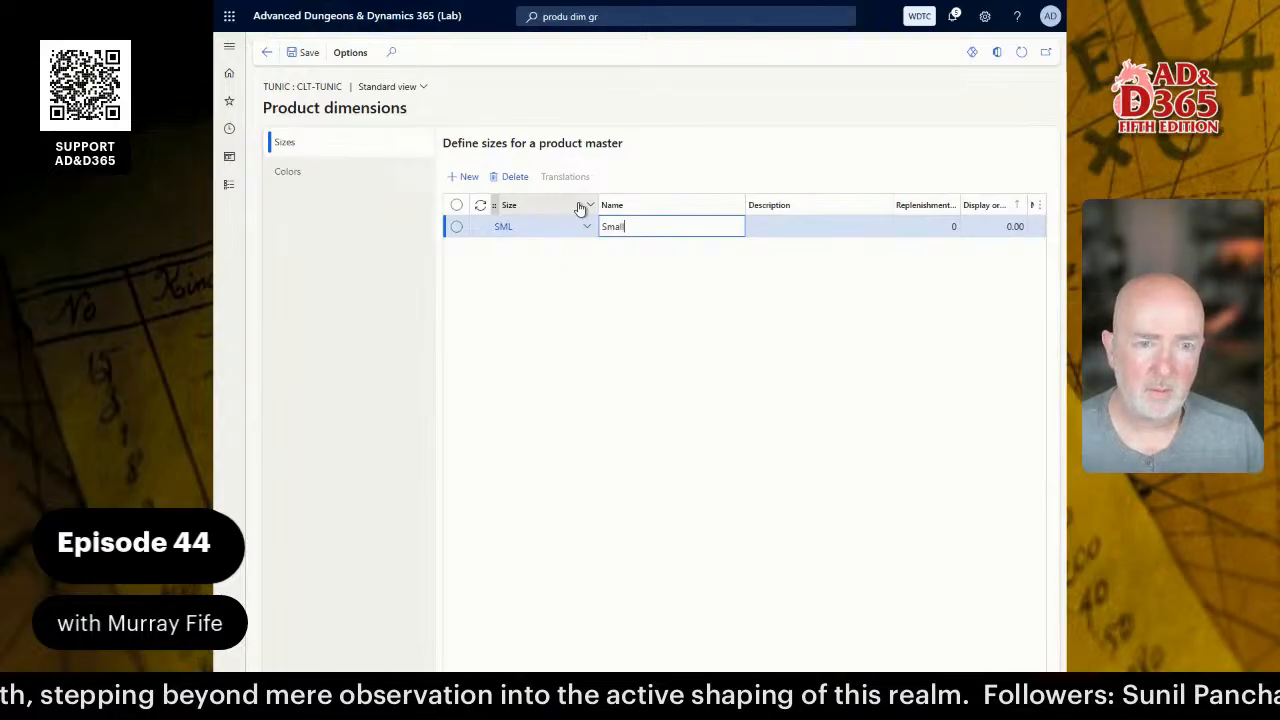
key("Tab")
type("M")
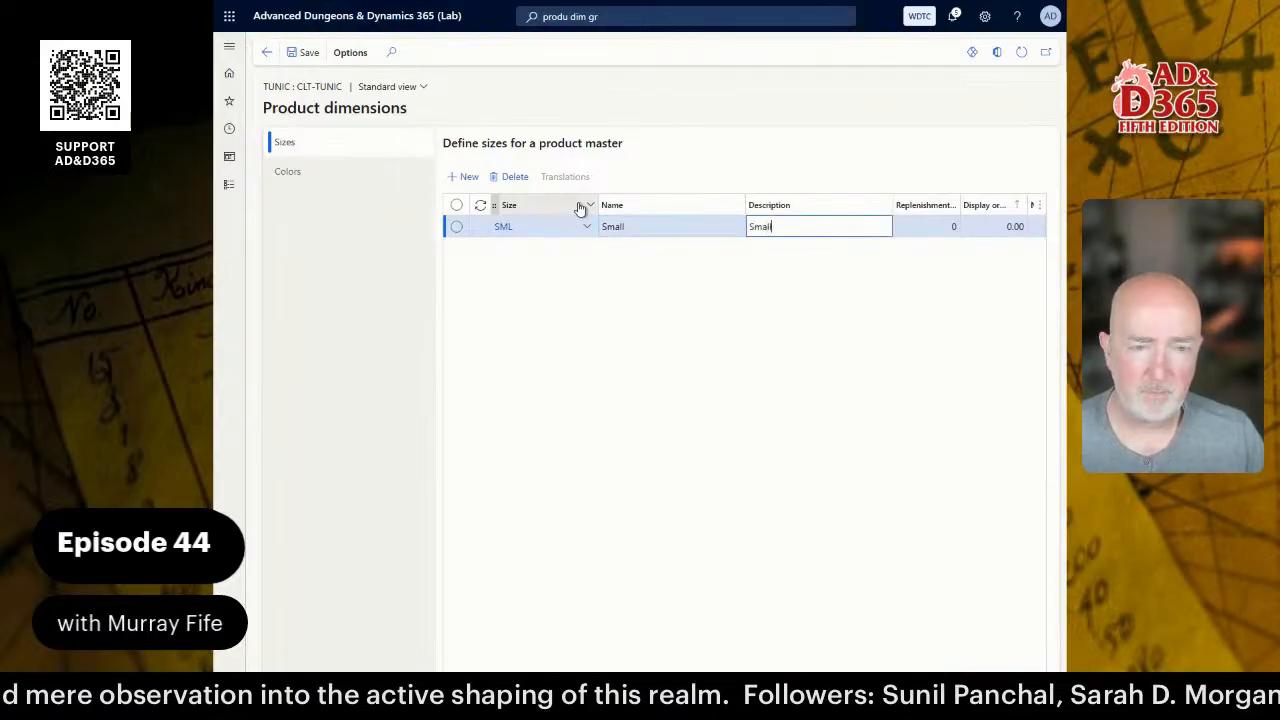
- Add the size MED to the Tunic master with the name and description Medium
key("alt+n")
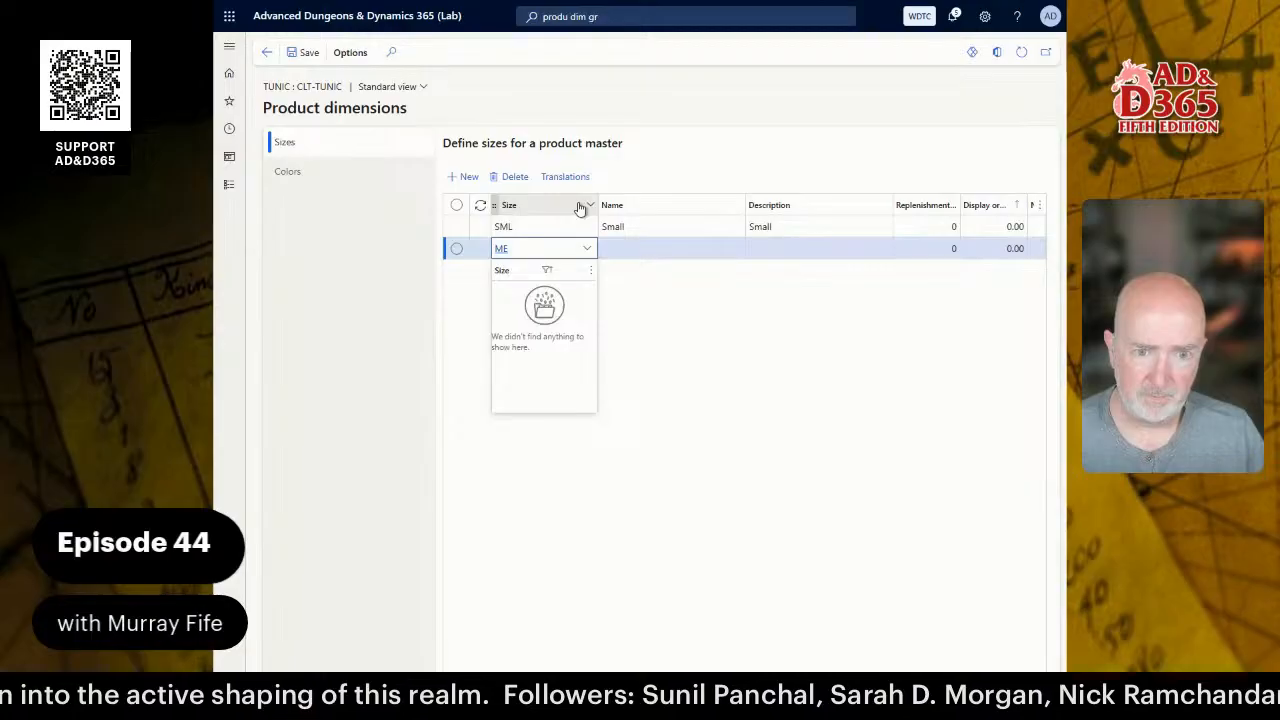
key("Tab")
type("Me")
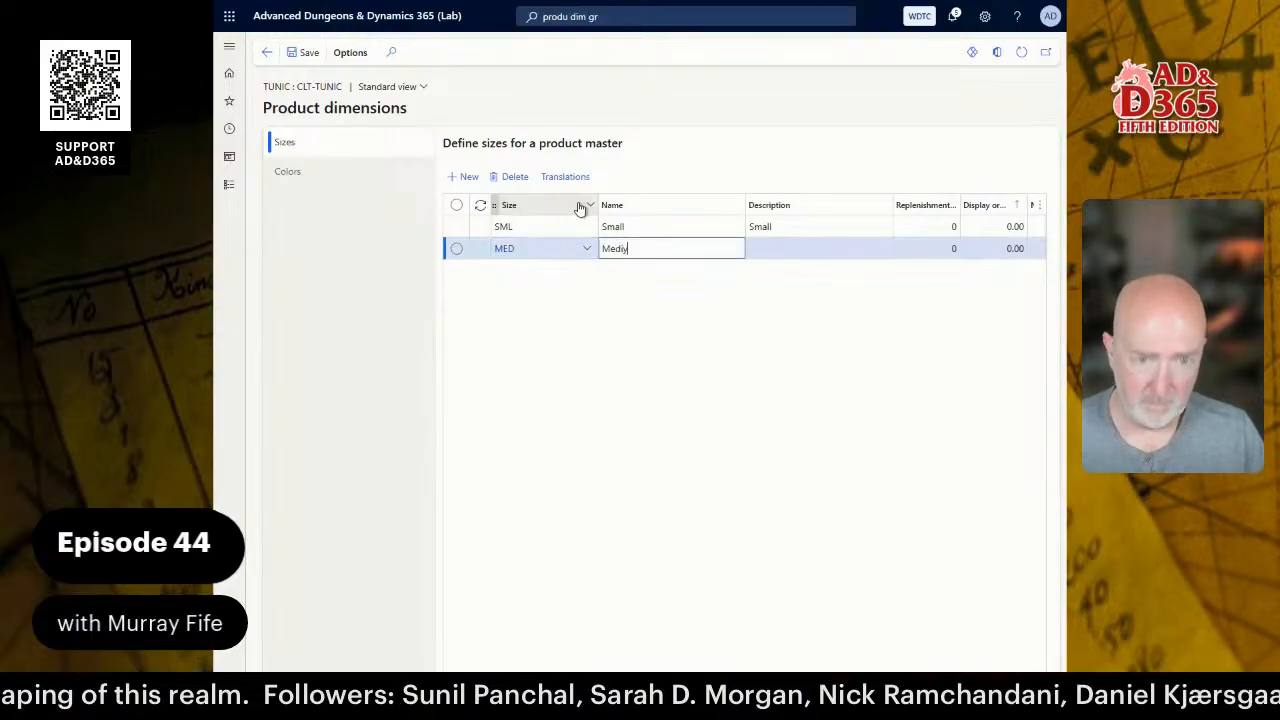
type("dium")
key("Tab")
type("M")
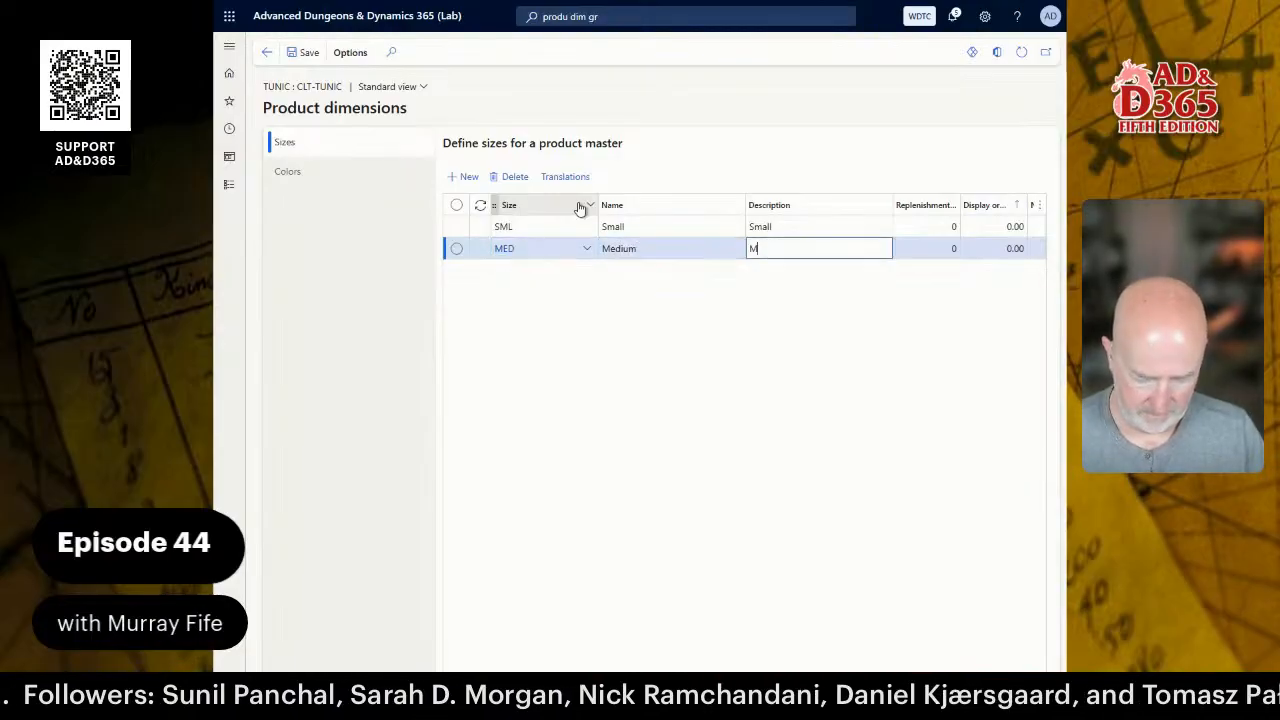
- Add the size LRG to the Tunic master with the name Lerge and the description Large
key("Down")
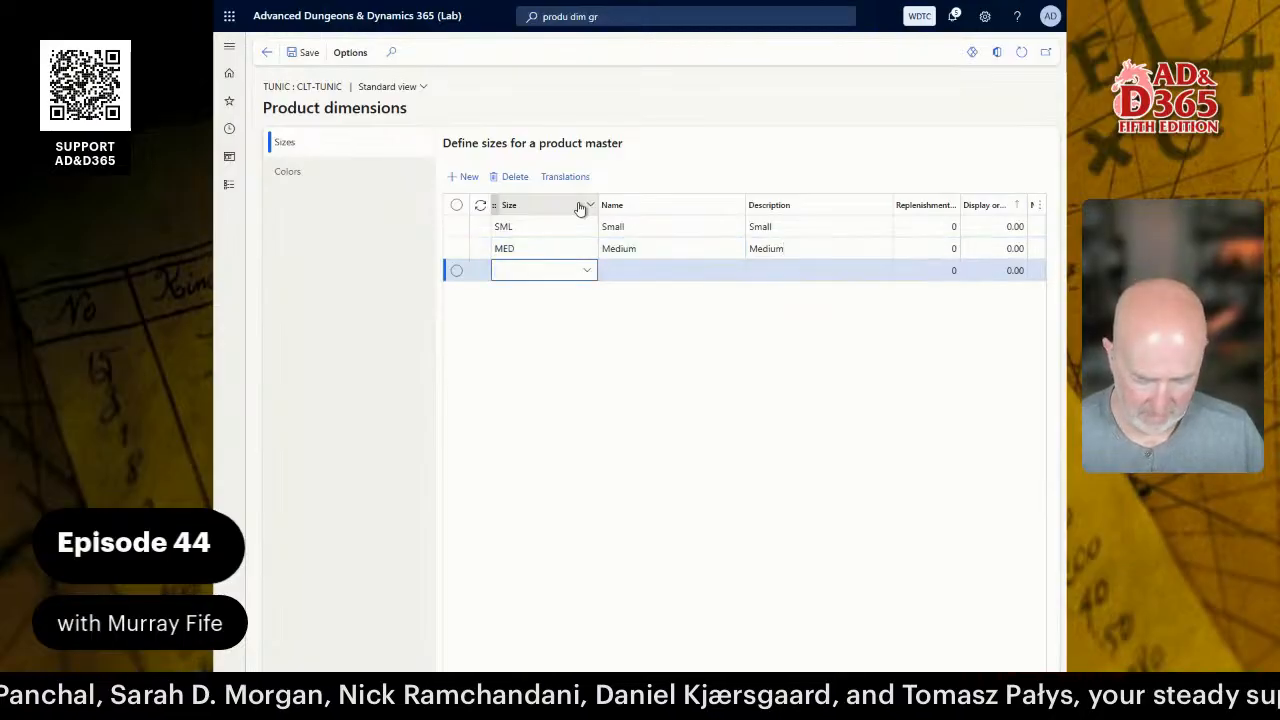
type("LRG")
key("Tab")
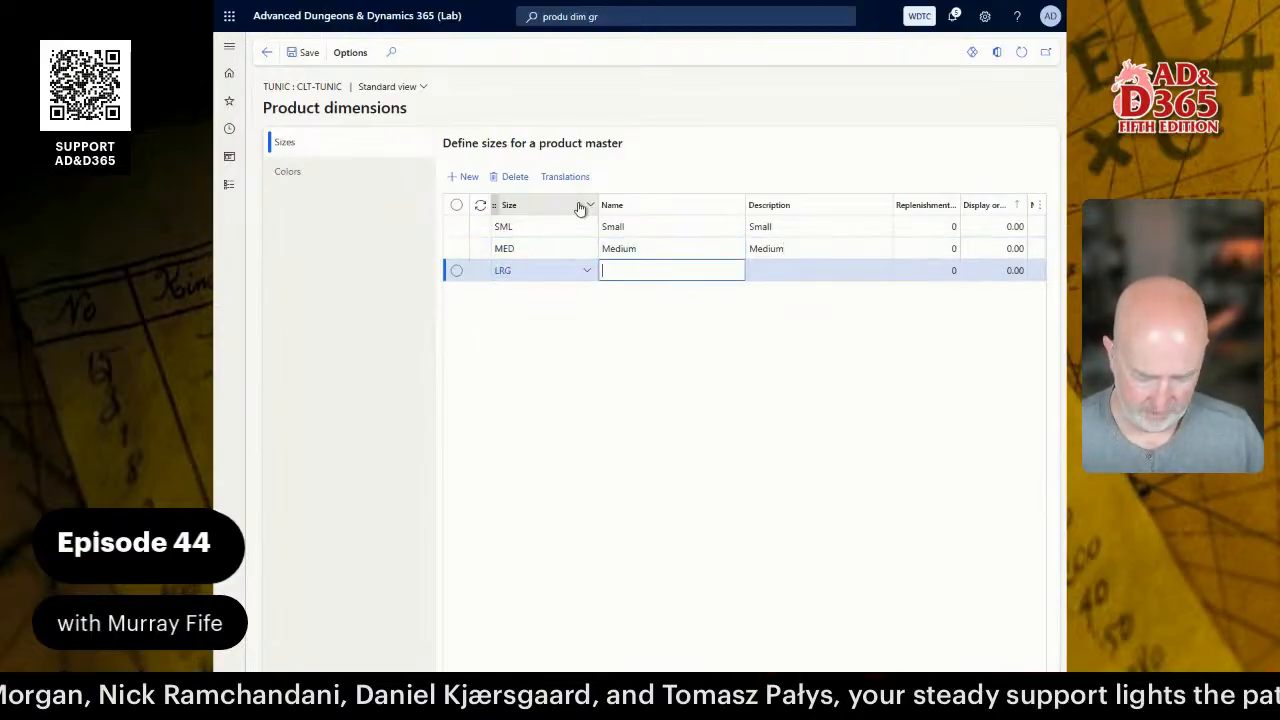
type("Lerge")
key("Tab")
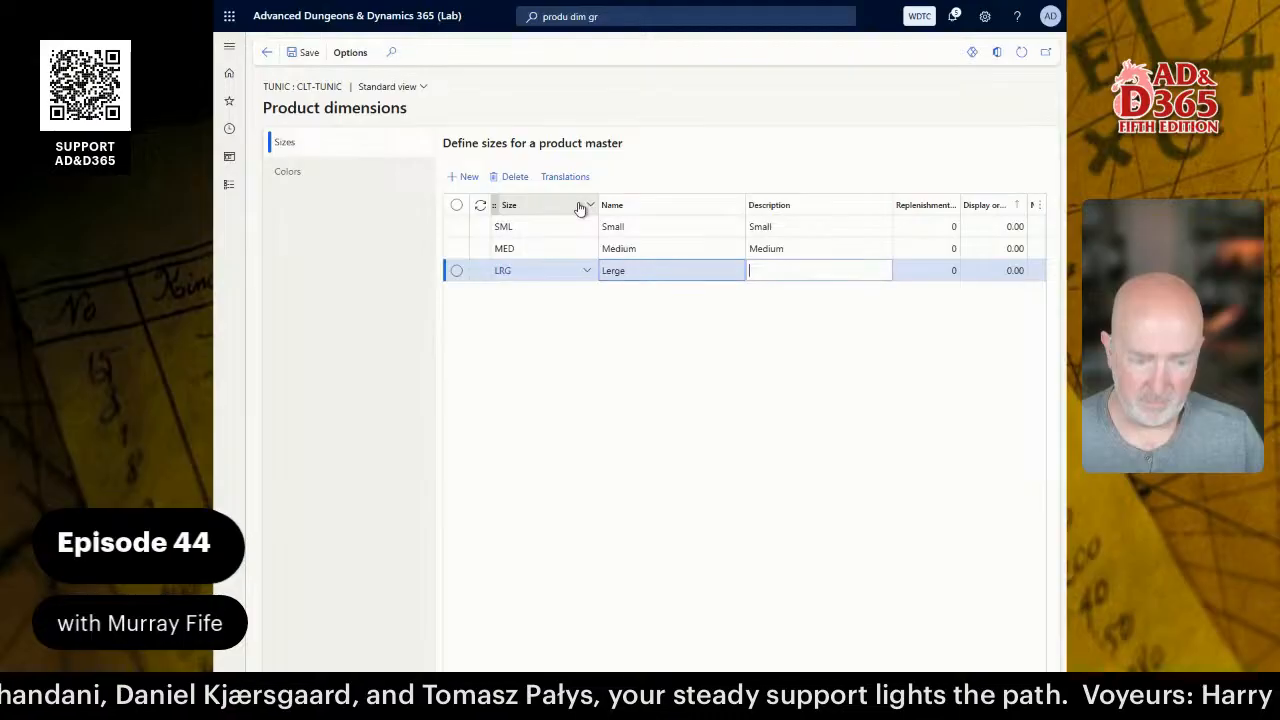
- Add a size row with the code XLG to the Tunic and correct the LRG size's name to Large
key("Down")
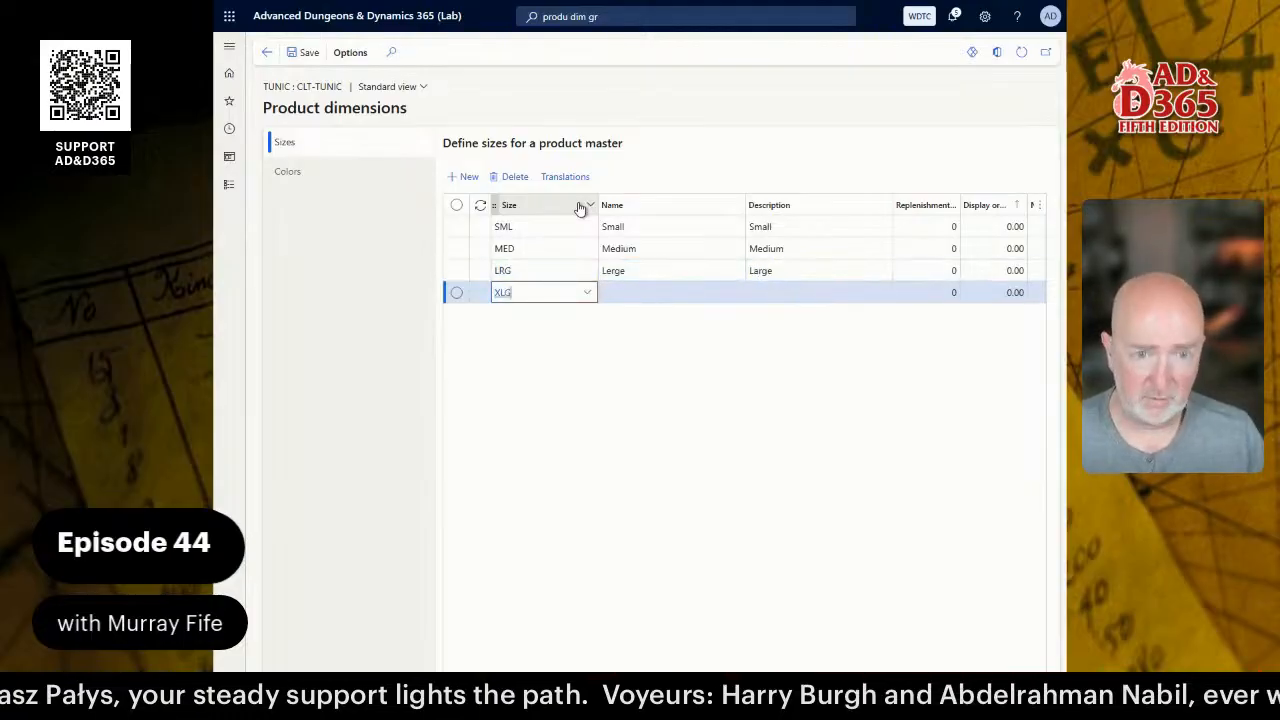
key("Tab")
key("Up")
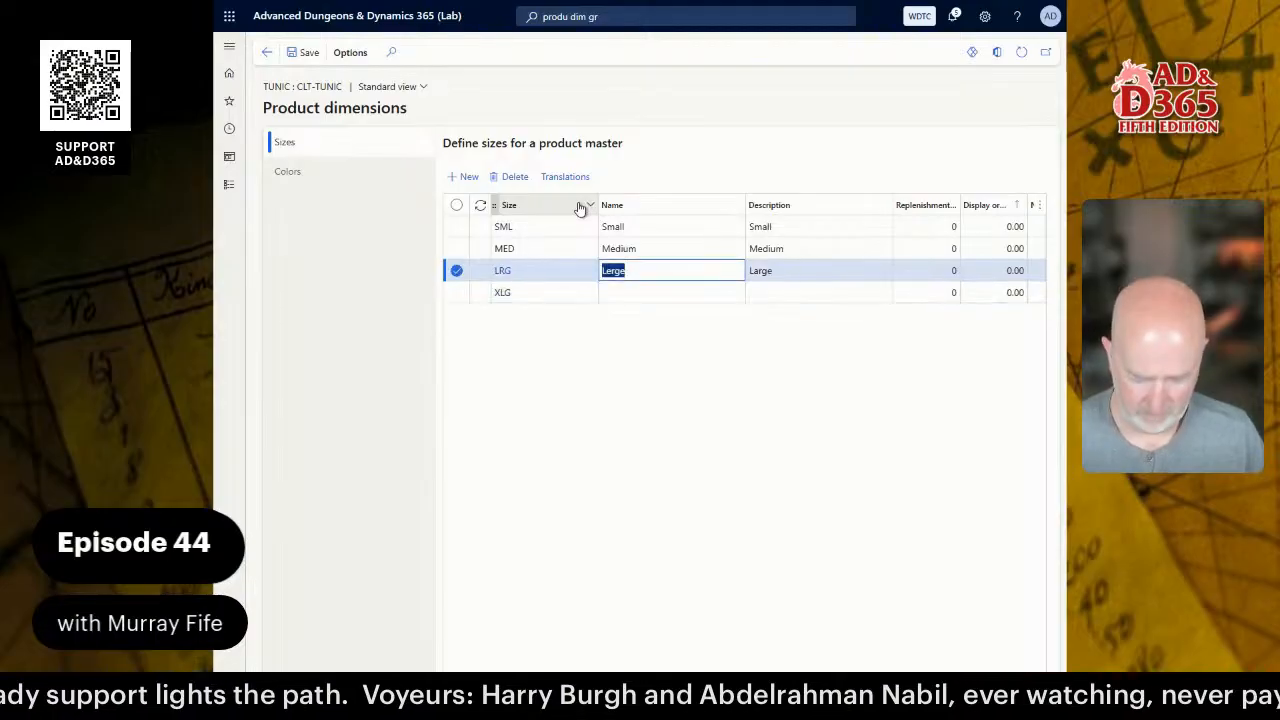
type("L")
key("Down")
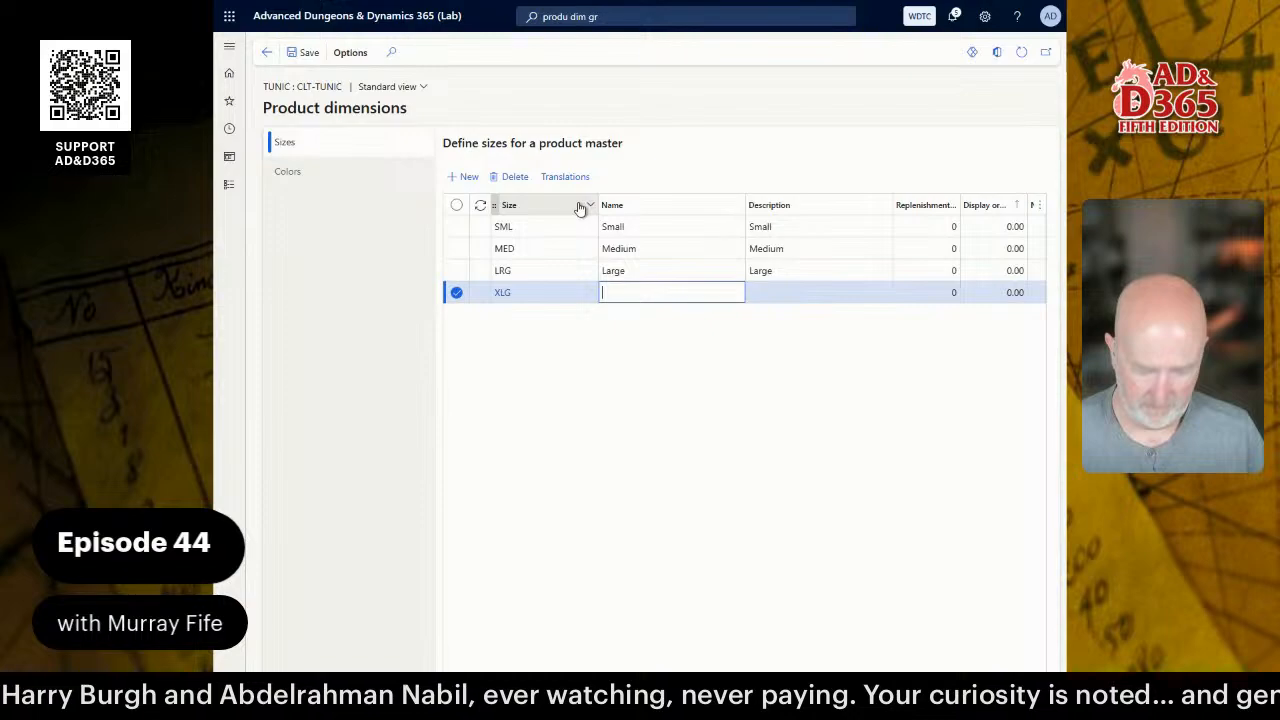
- Give the Tunic's XLG size the name and description Extra Large
type("Extra Large")
key("ctrl+a")
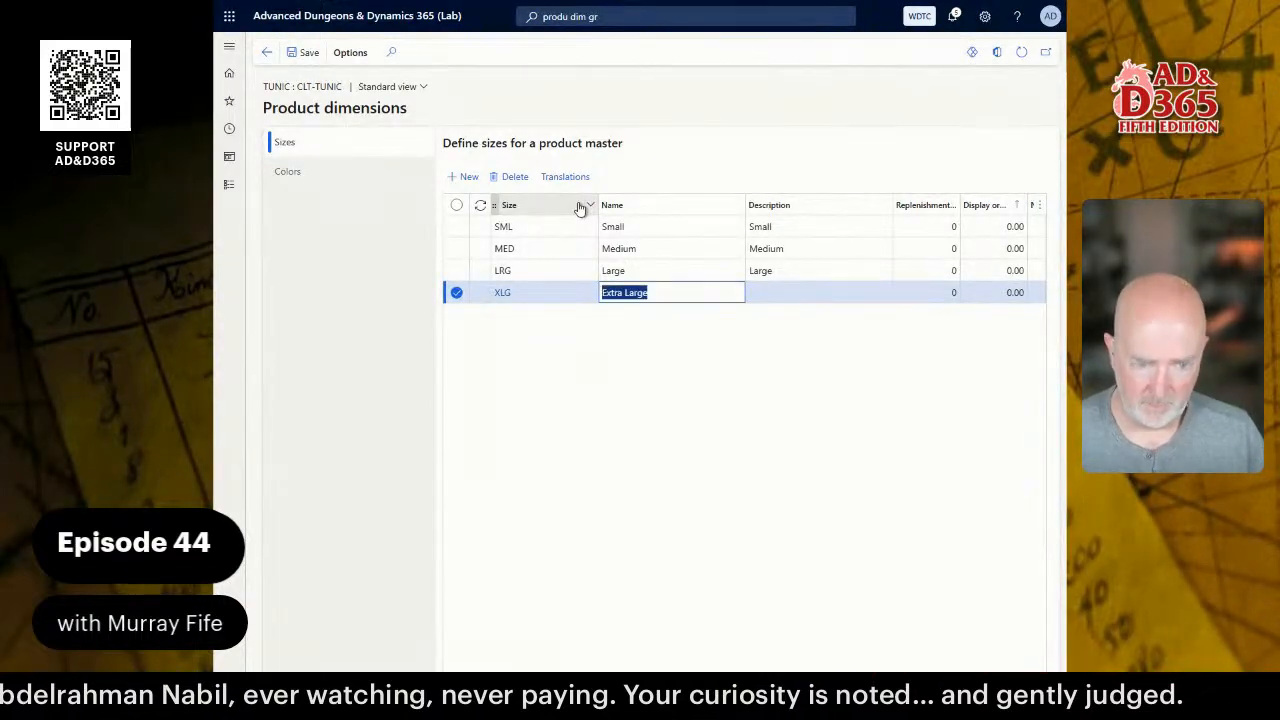
key("Tab")
type("CLT-TUNIC")
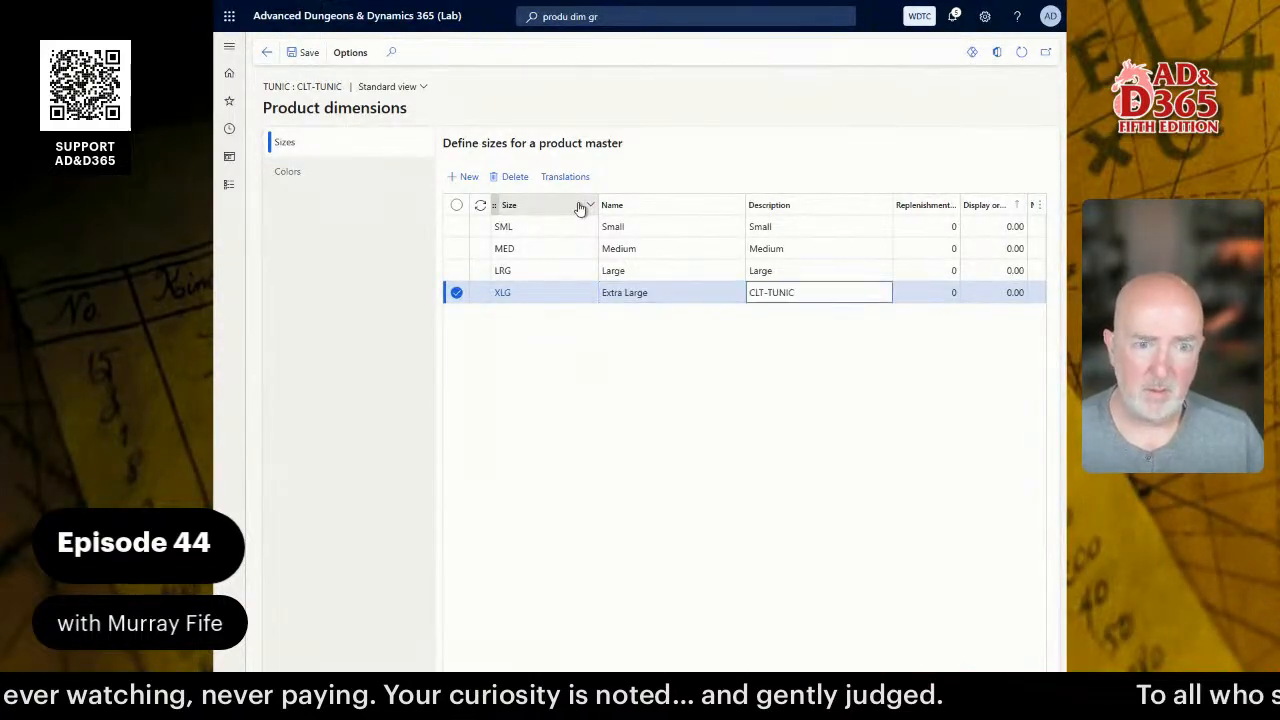
key("ctrl+a")
type("Extra ")
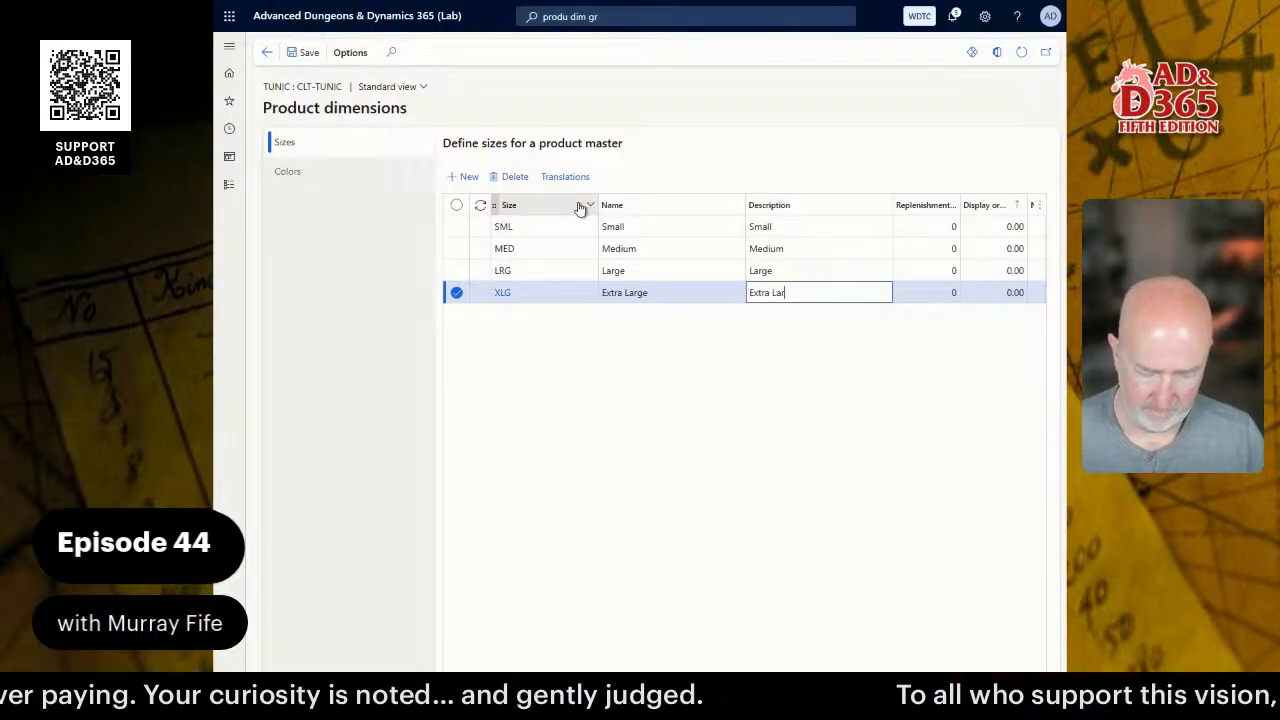
type("Large")
- Add the size XXL to the Tunic master with the name and description Extra Extra Large
key("alt+n")
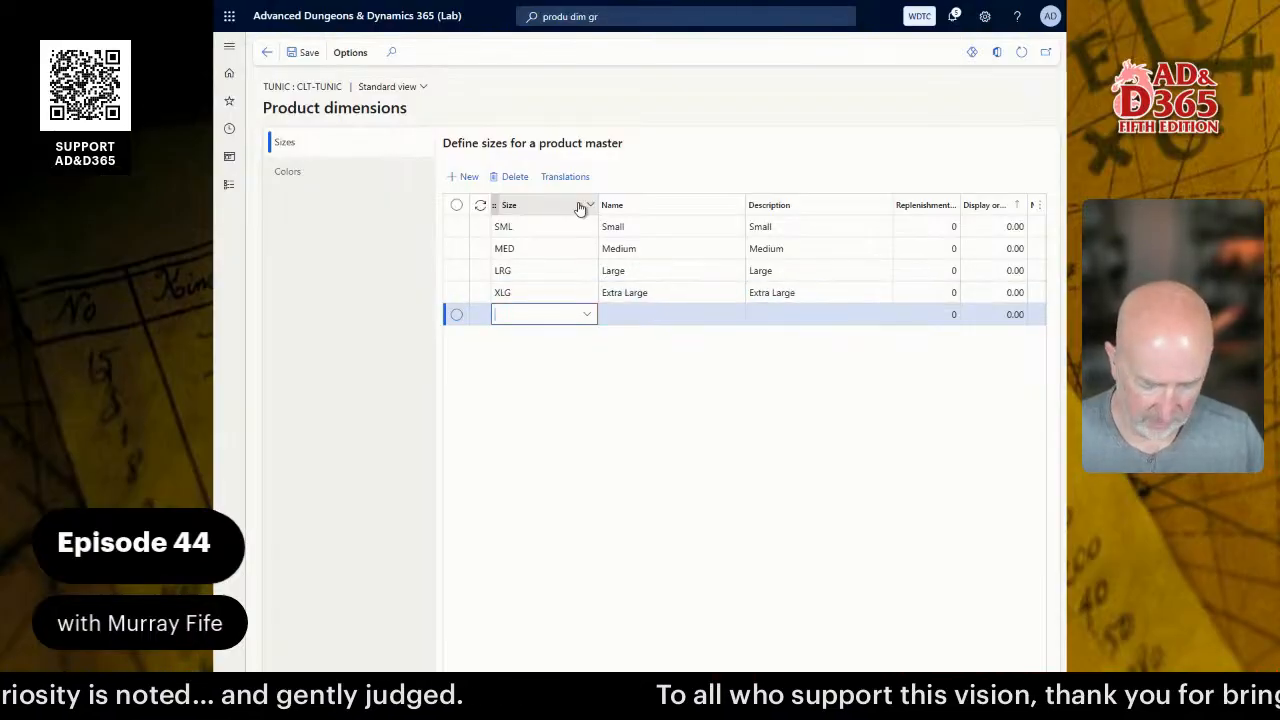
key("Tab")
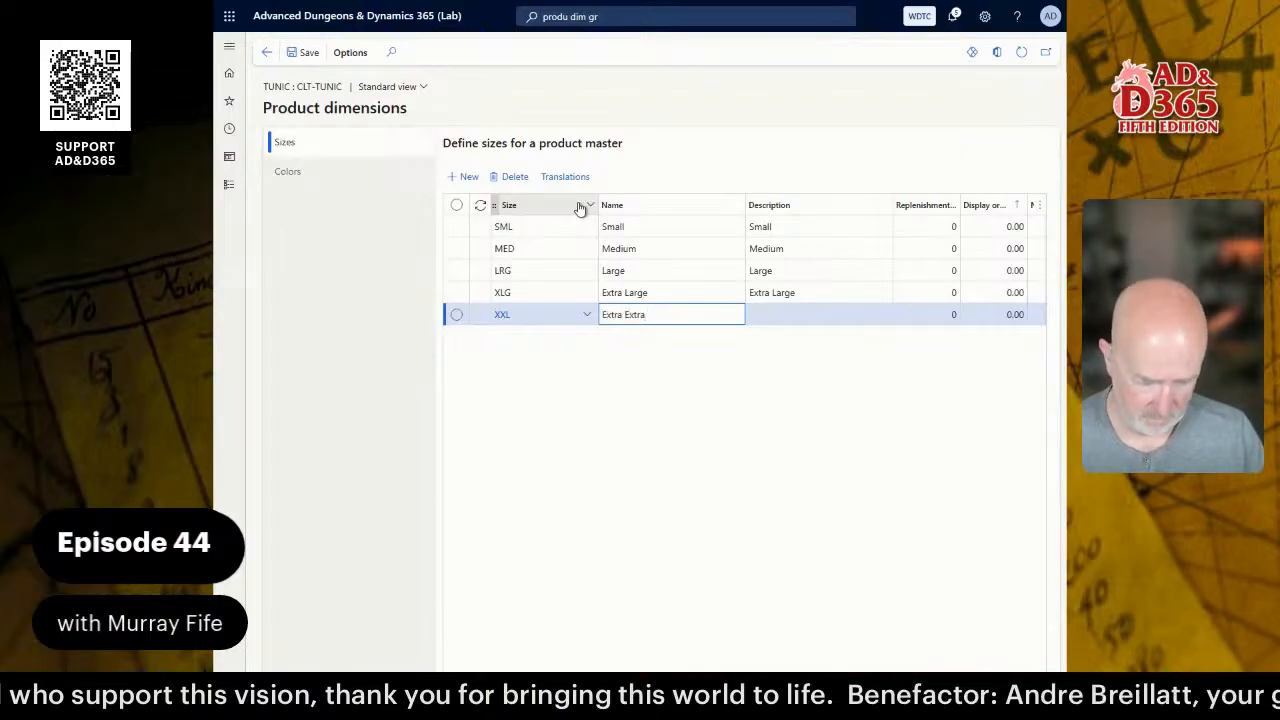
type("Extra Extra Large")
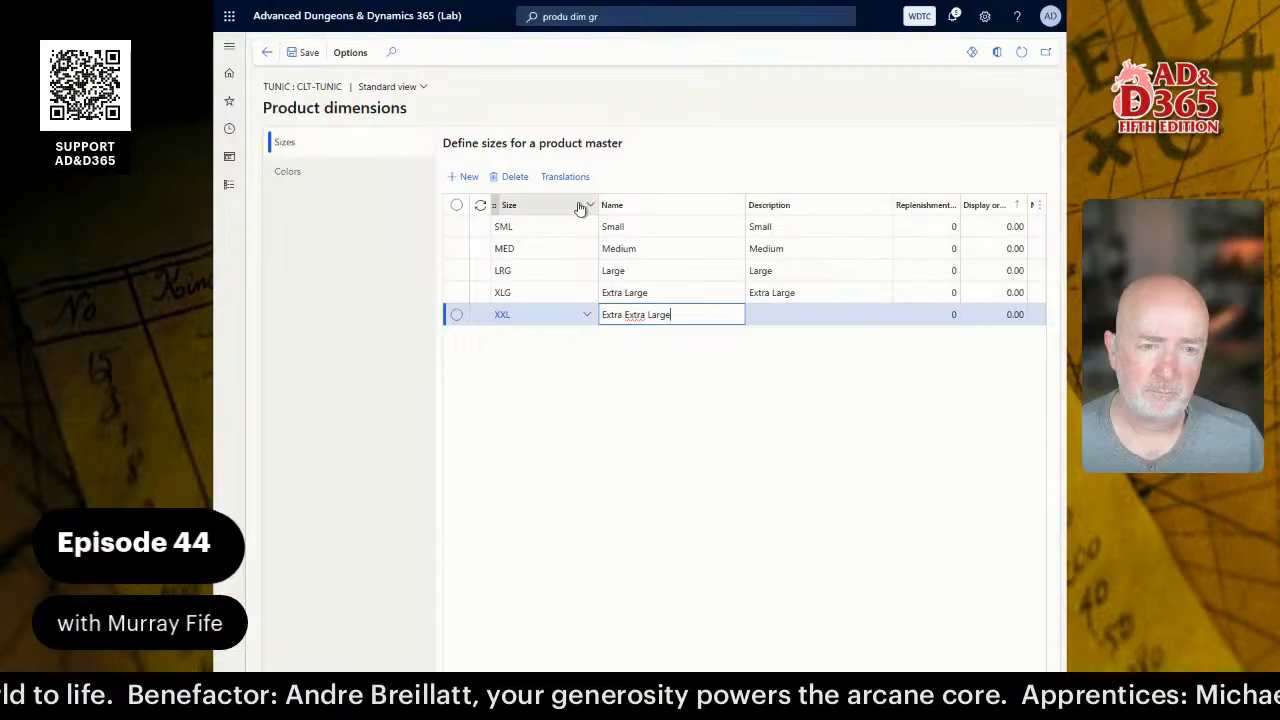
key("ctrl+a")
key("Tab")
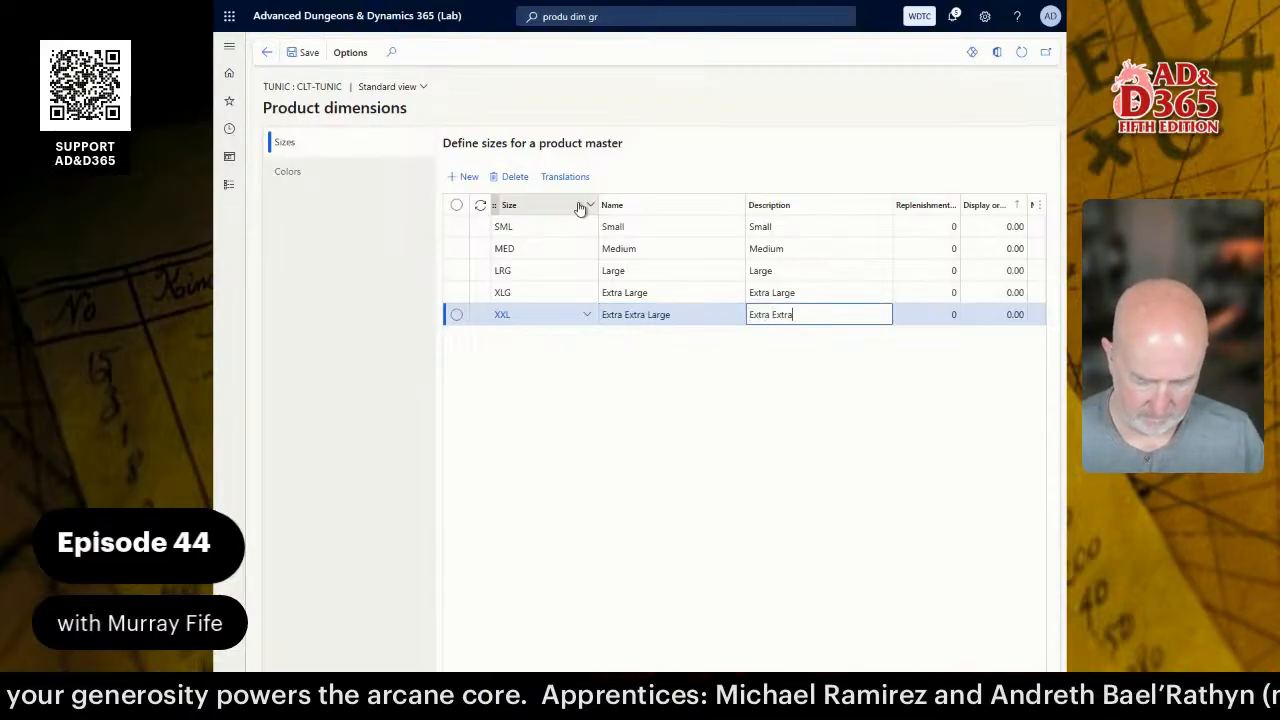
type("Extra Extra Large")
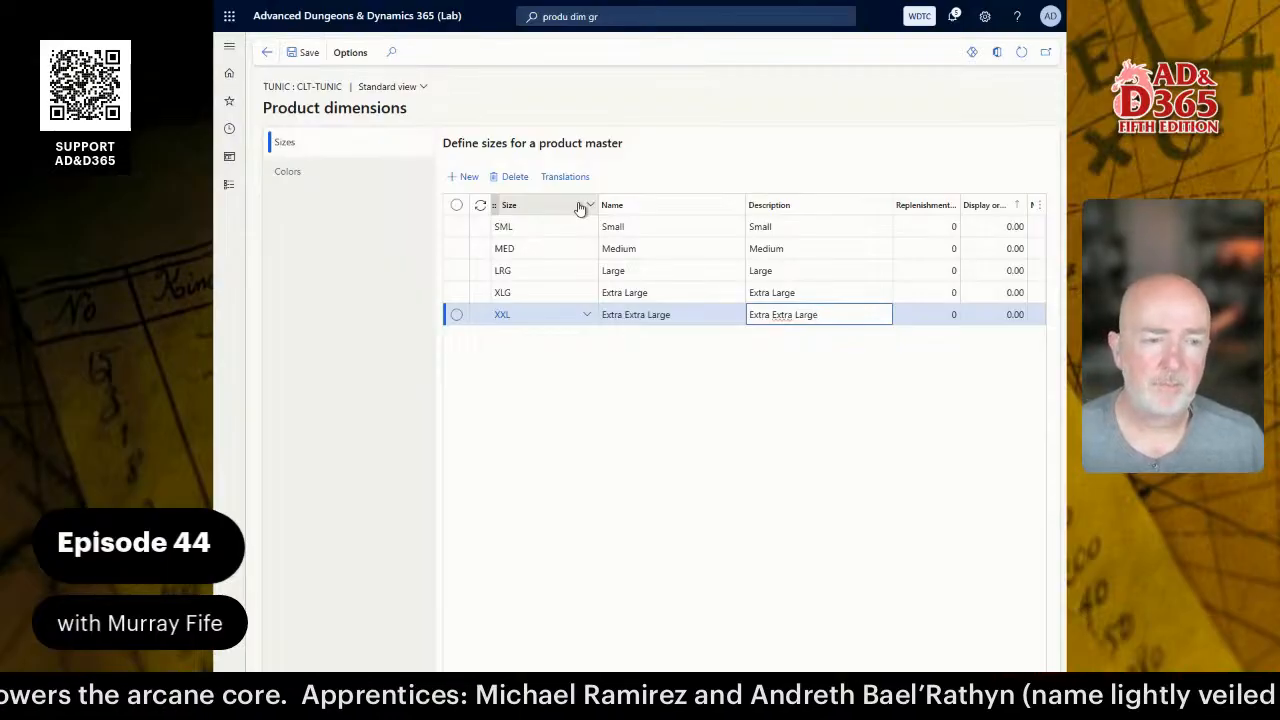
key("ctrl+a")
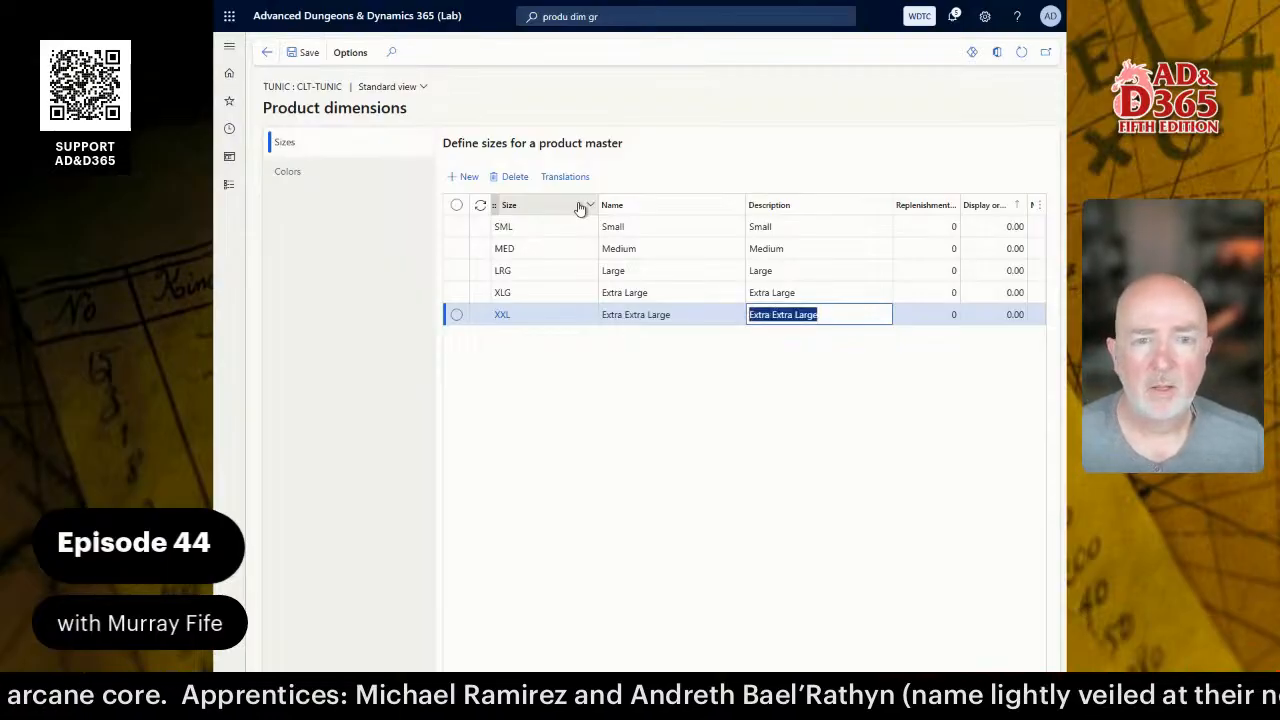
- Check the Tunic's colors and sizes, and return to its released product details
left_click(312, 179)
left_click(285, 145)
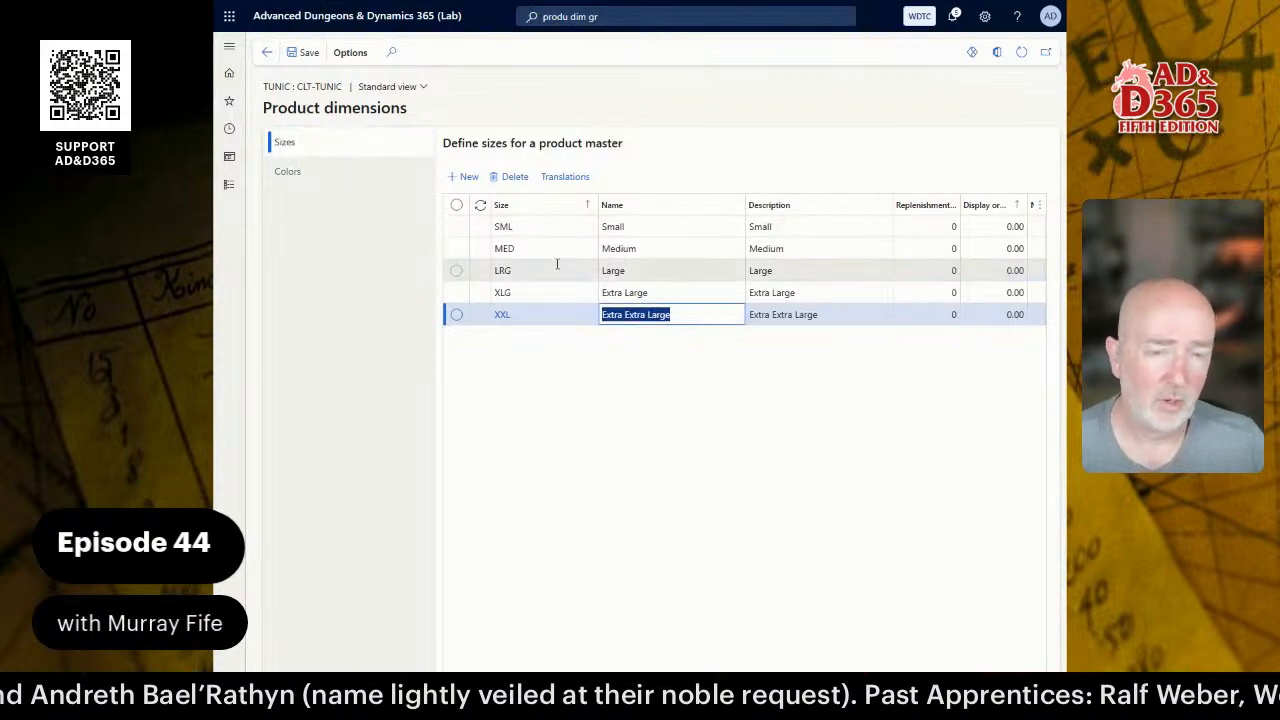
left_click(267, 55)
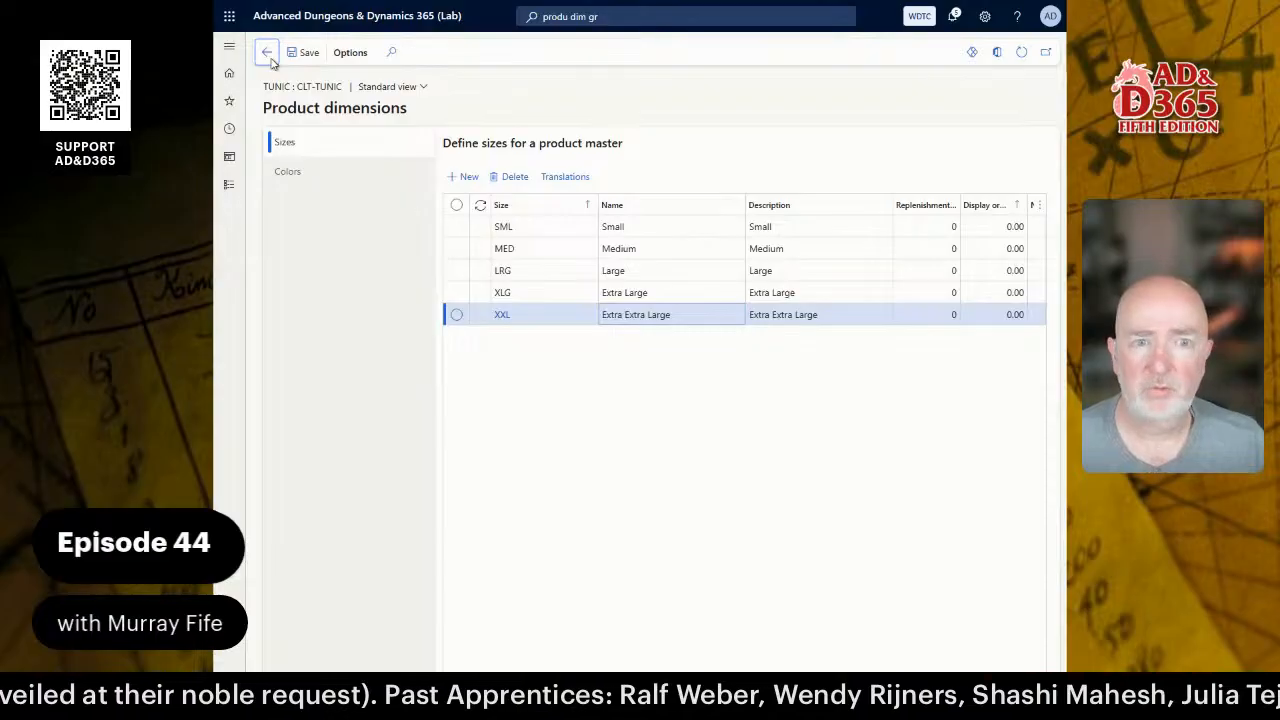
left_click(674, 120)
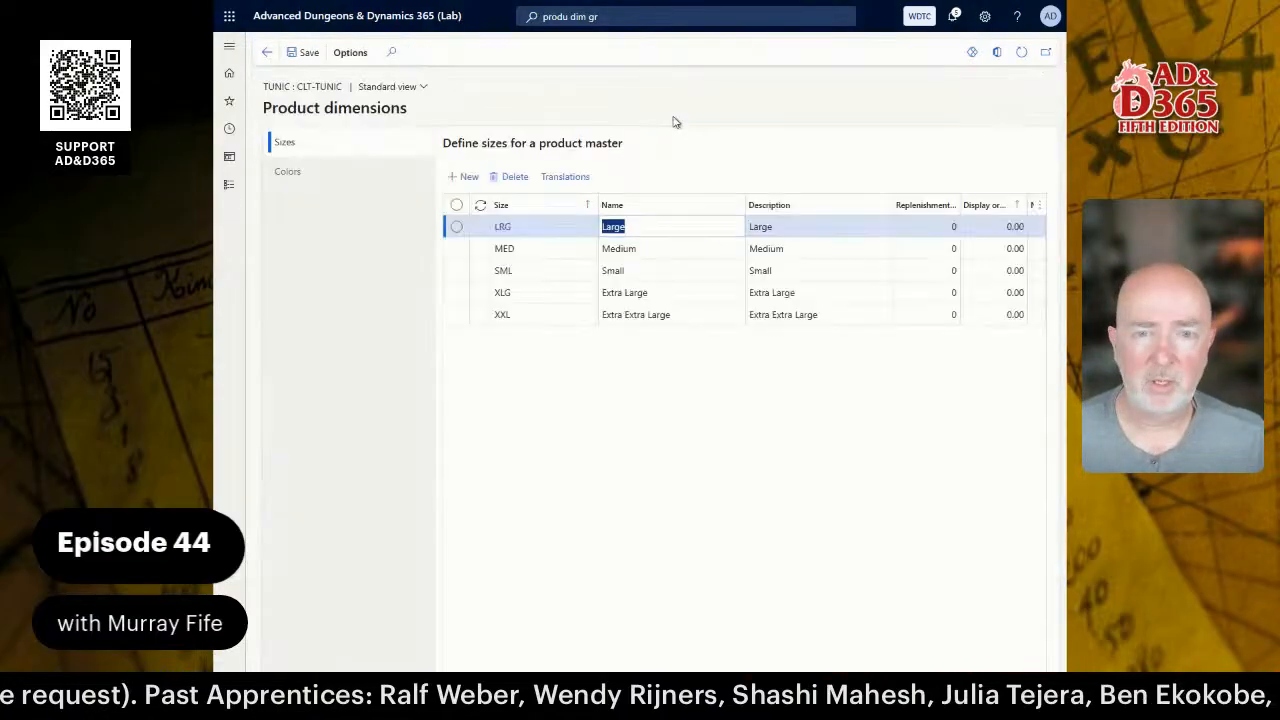
left_click(267, 52)
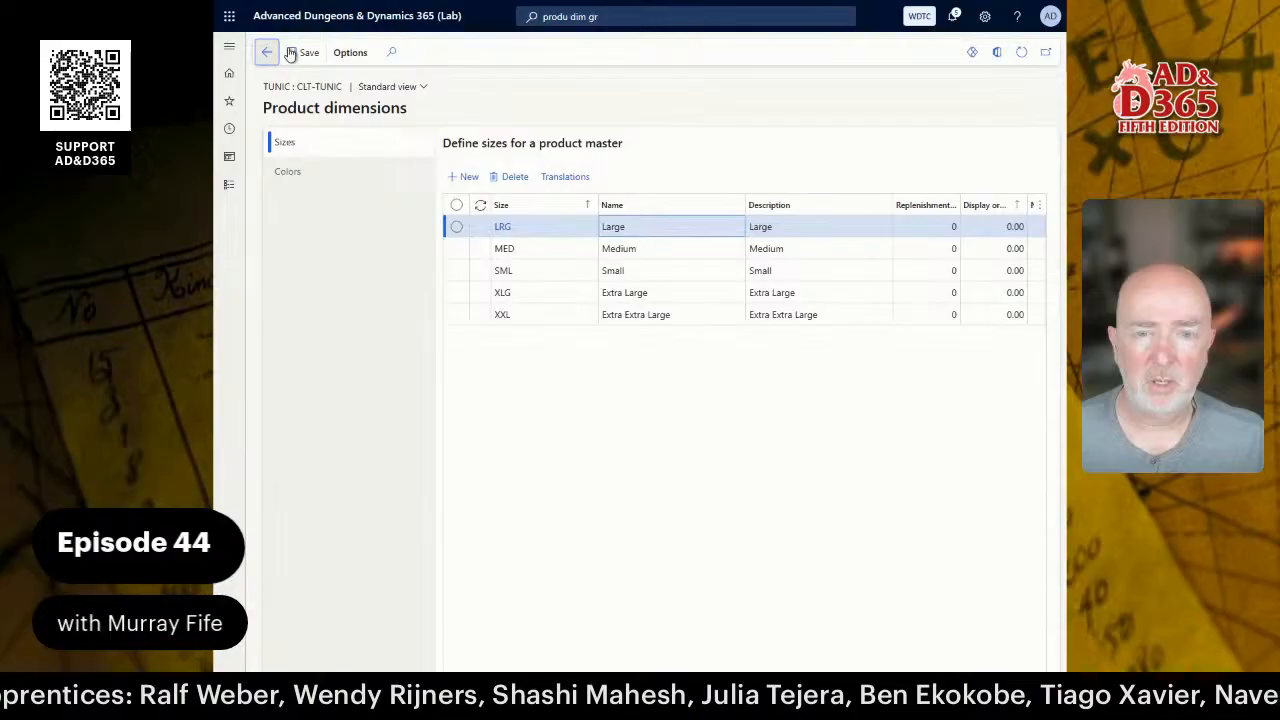
- Open variant suggestions for the Tunic's released product variants and suggest all variants for every size and color
left_click(476, 52)
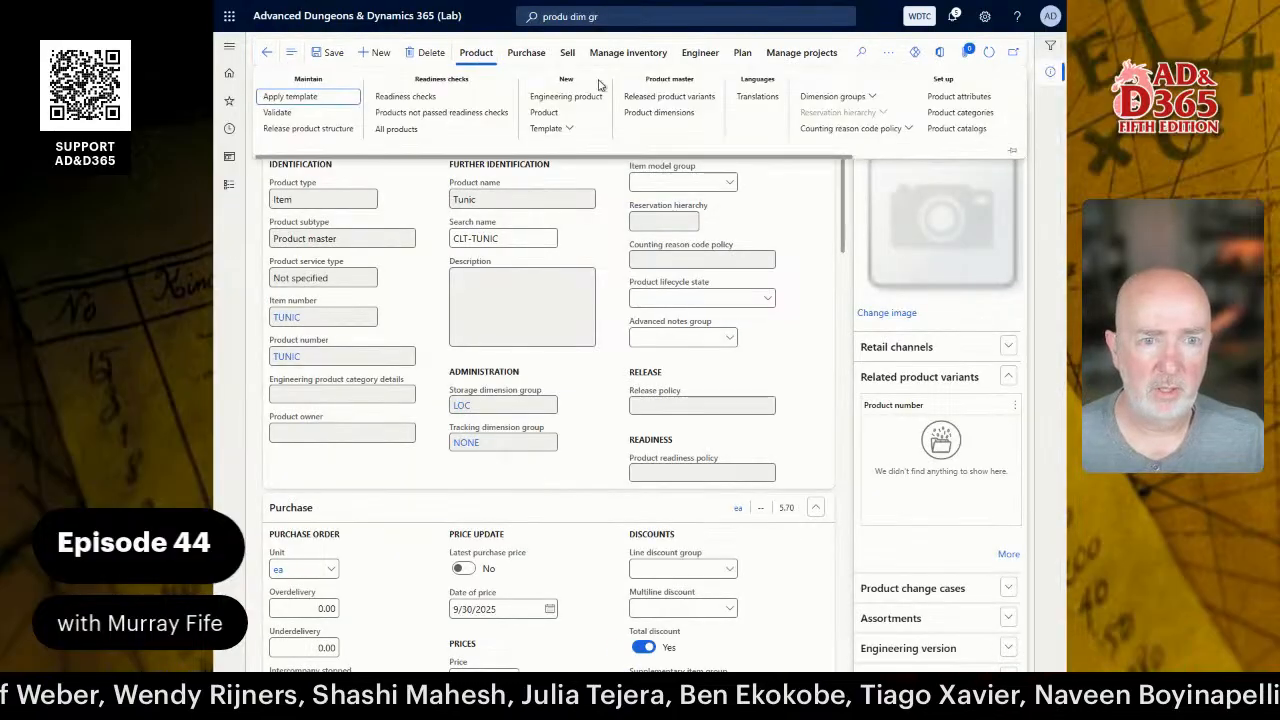
left_click(661, 97)
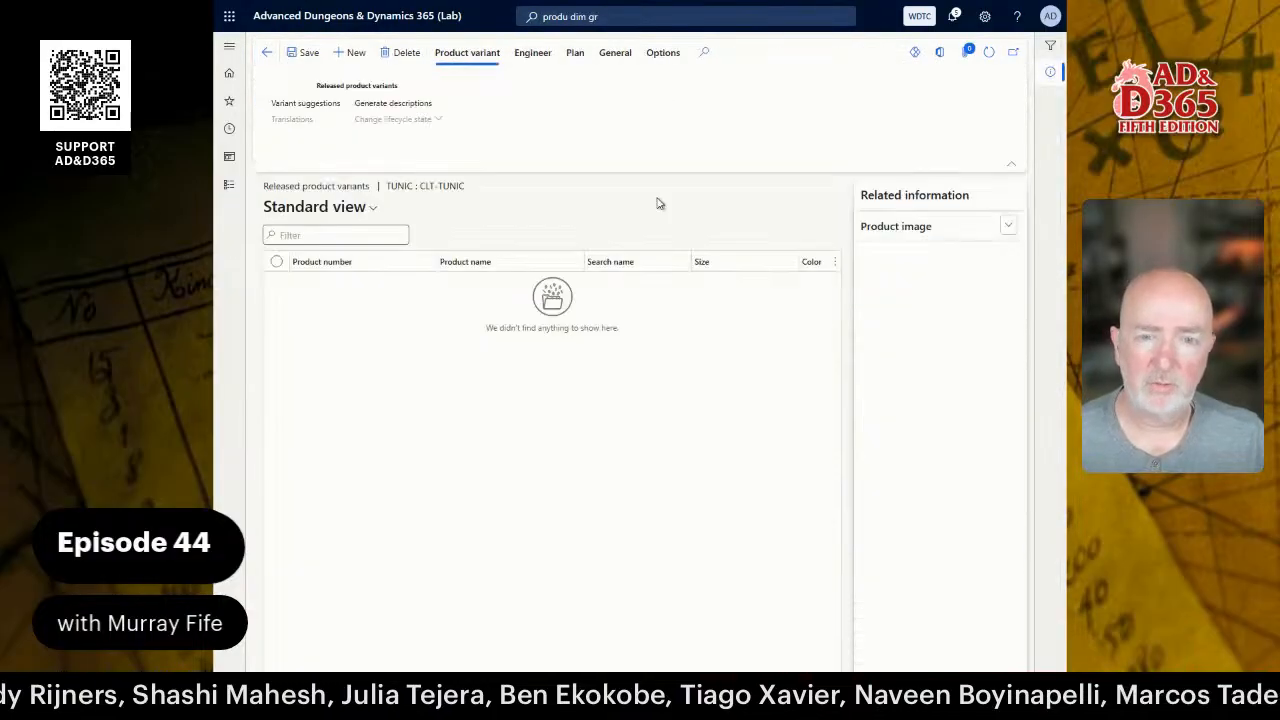
left_click(305, 104)
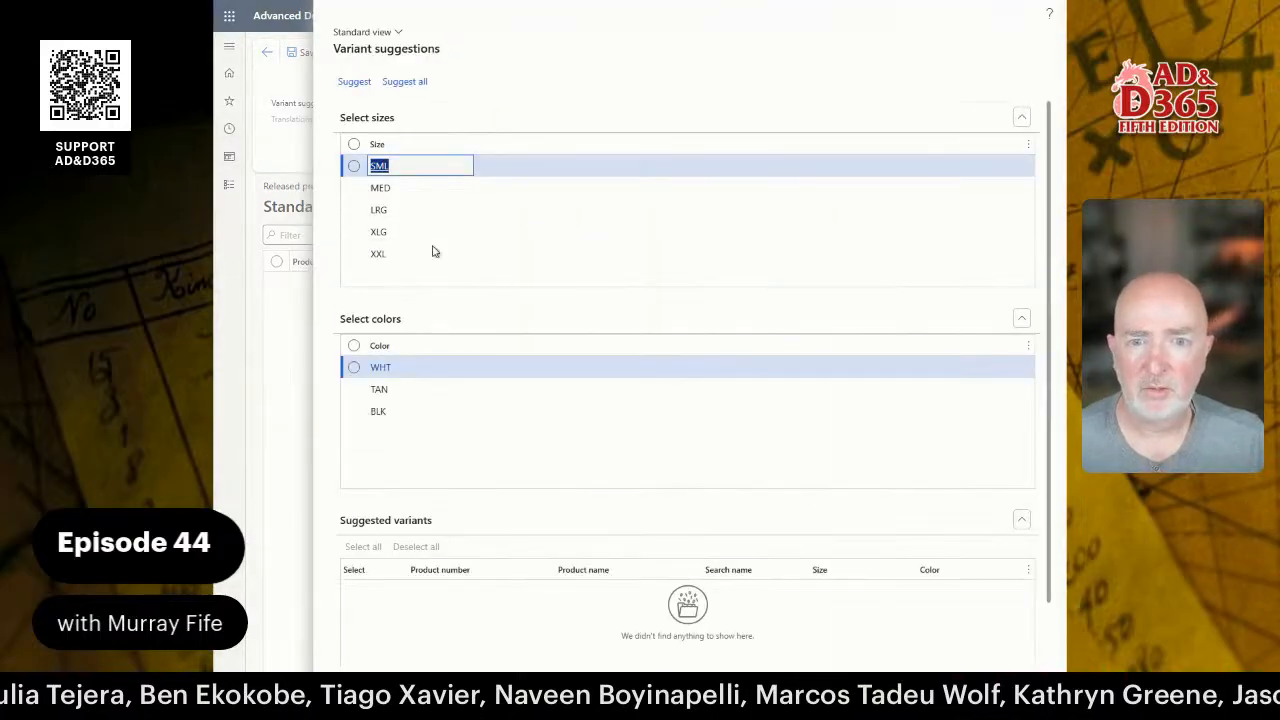
left_click(354, 144)
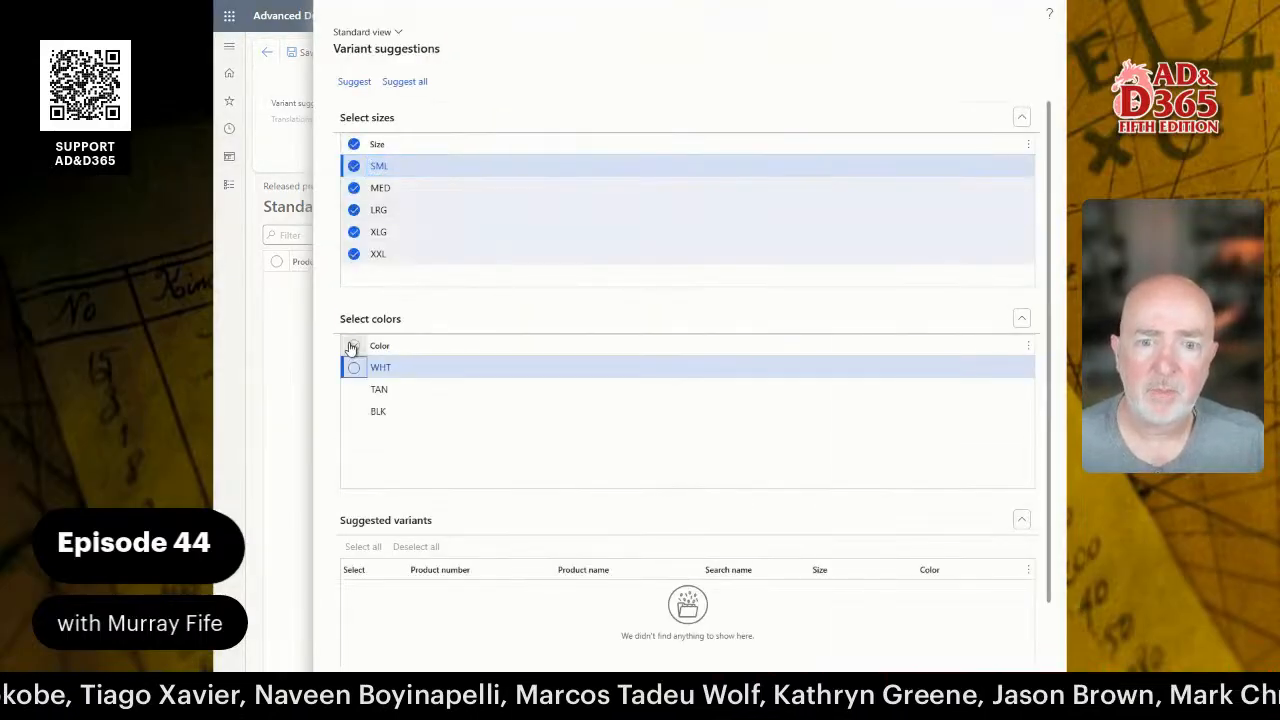
left_click(354, 345)
left_click(404, 81)
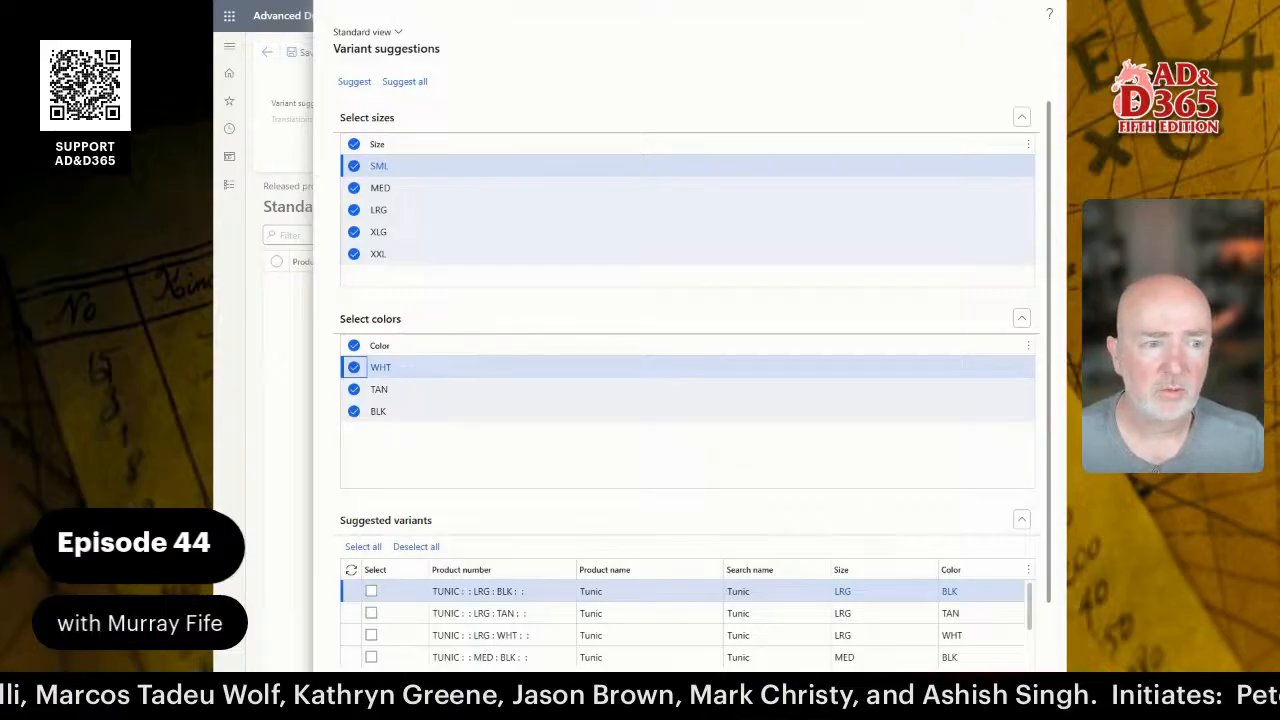
- Collapse the size and color selections, and select the suggested variants LRG BLK, LRG WHT, MED BLK, MED TAN and MED WHT
left_click(1021, 319)
left_click(1033, 121)
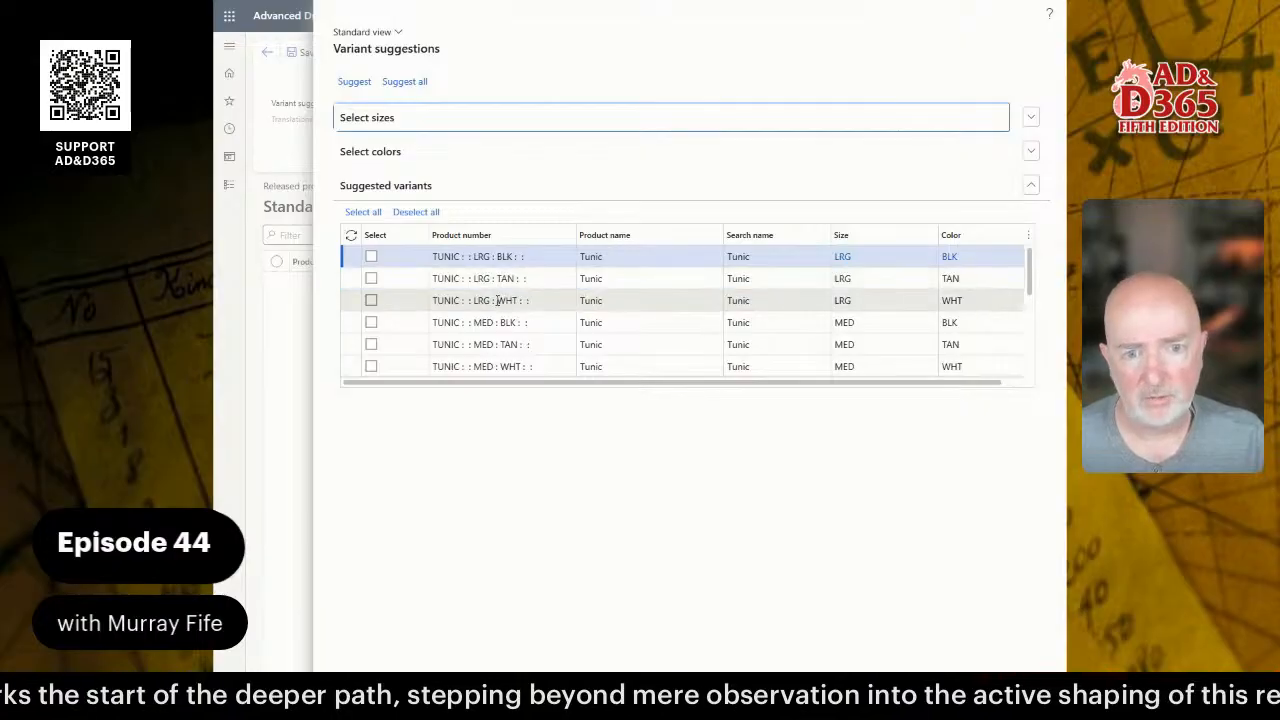
left_click(371, 300)
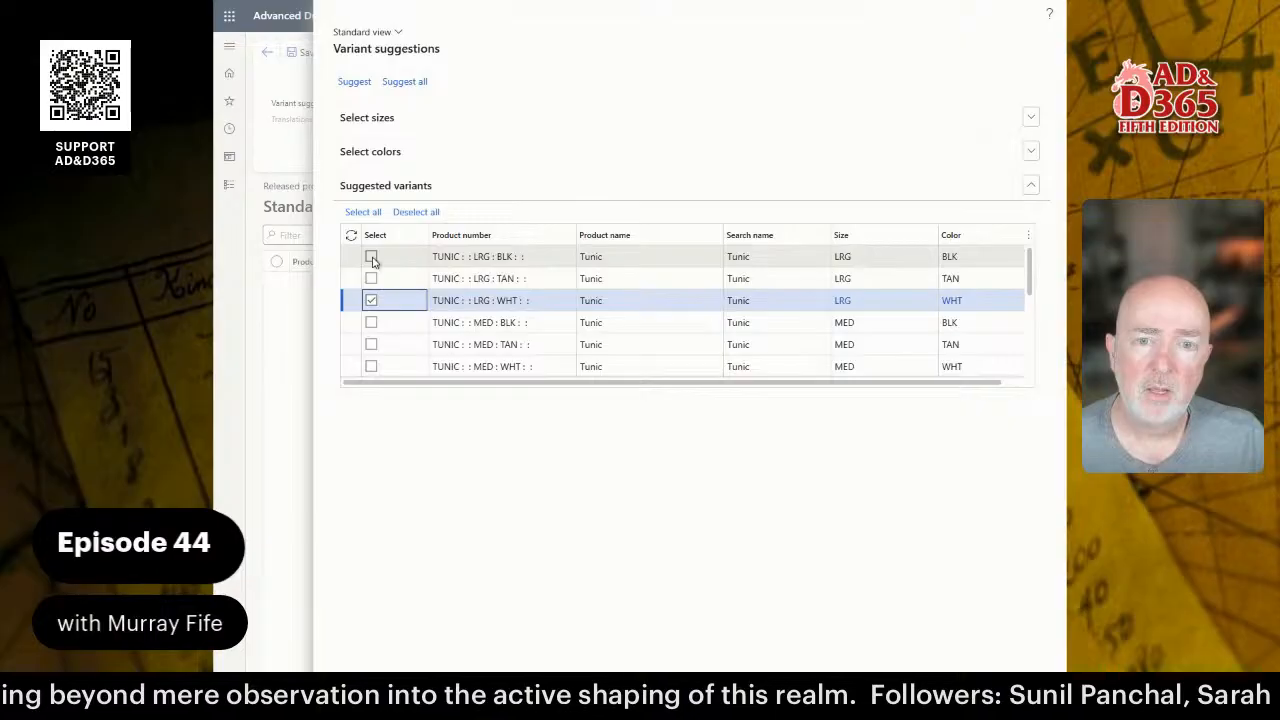
left_click(371, 256)
left_click(371, 322)
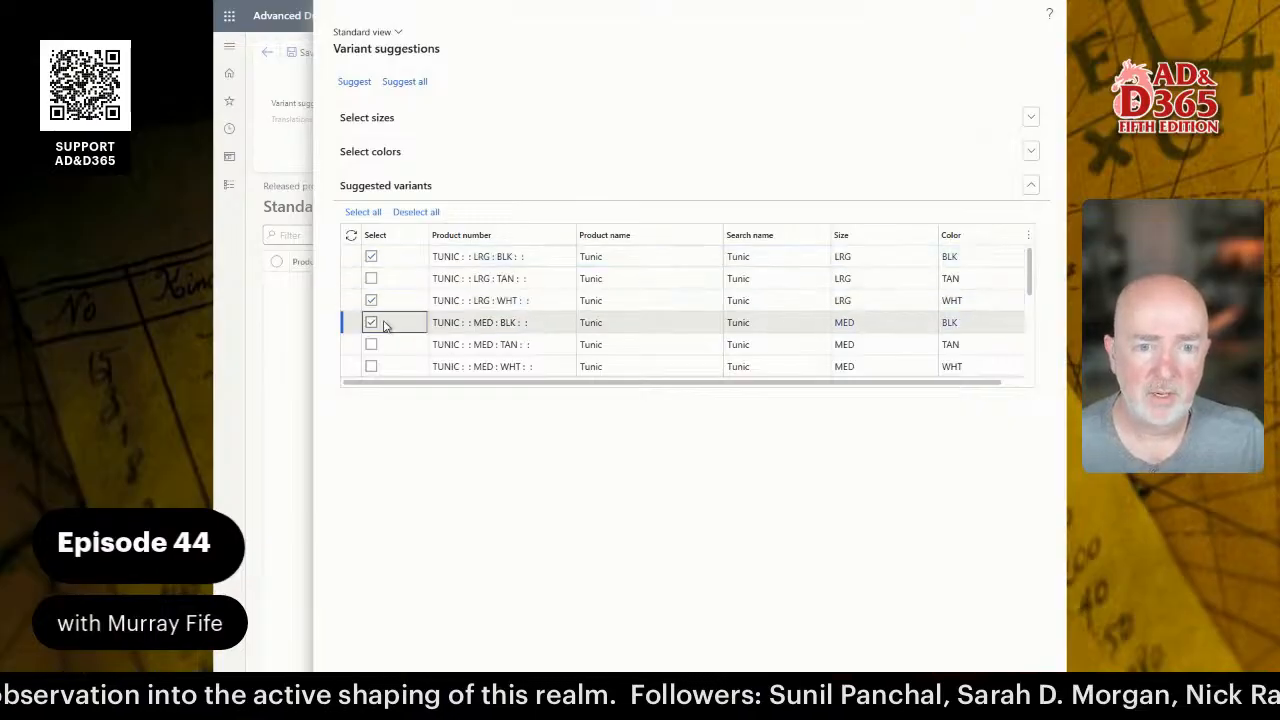
left_click(371, 344)
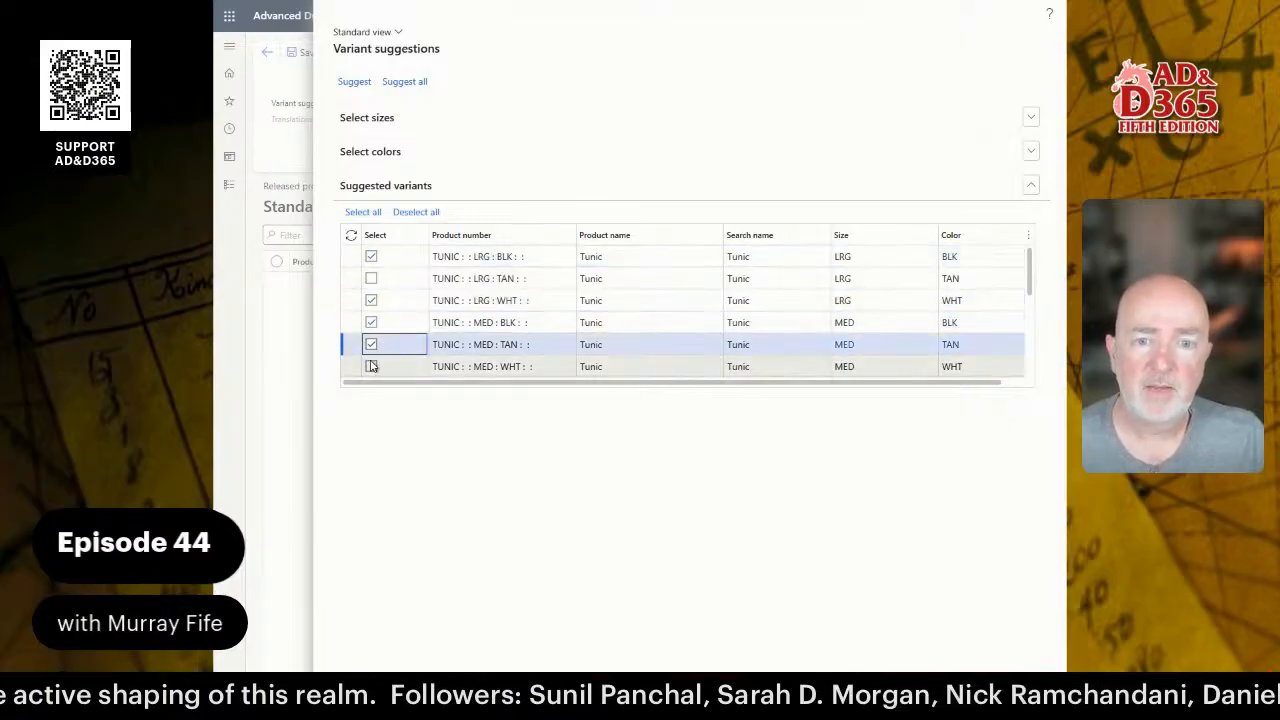
left_click(371, 366)
- Select the suggested variants SML BLK, SML WHT, XLG WHT and XXL WHT, and create all the selected Tunic variants
scroll(368, 345, "down", 1)
left_click(371, 322)
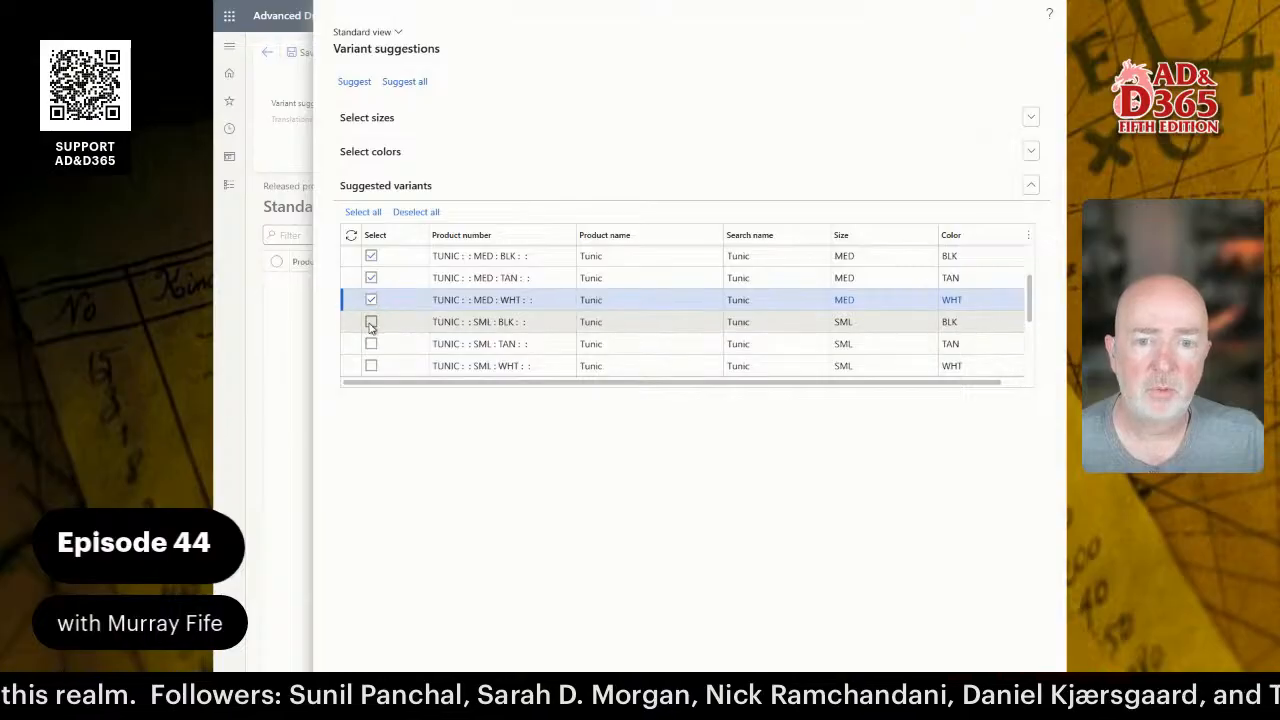
left_click(371, 344)
left_click(371, 366)
scroll(453, 341, "down", 2)
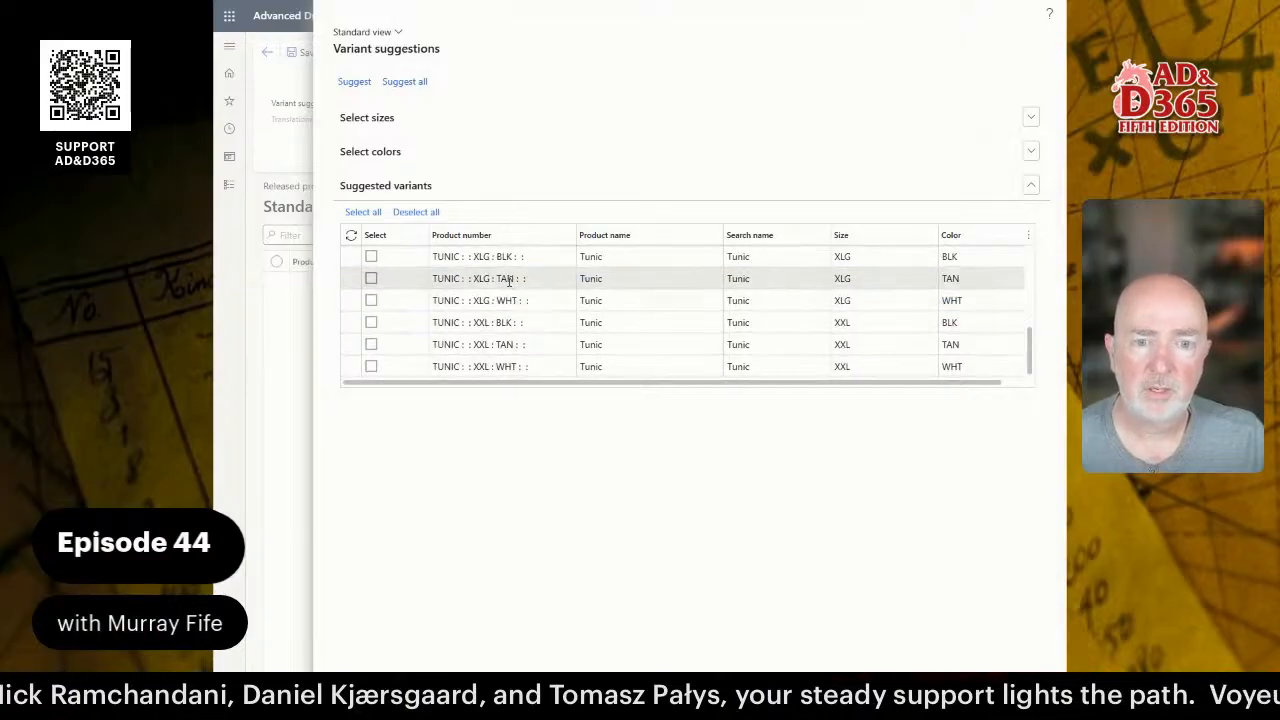
left_click(372, 300)
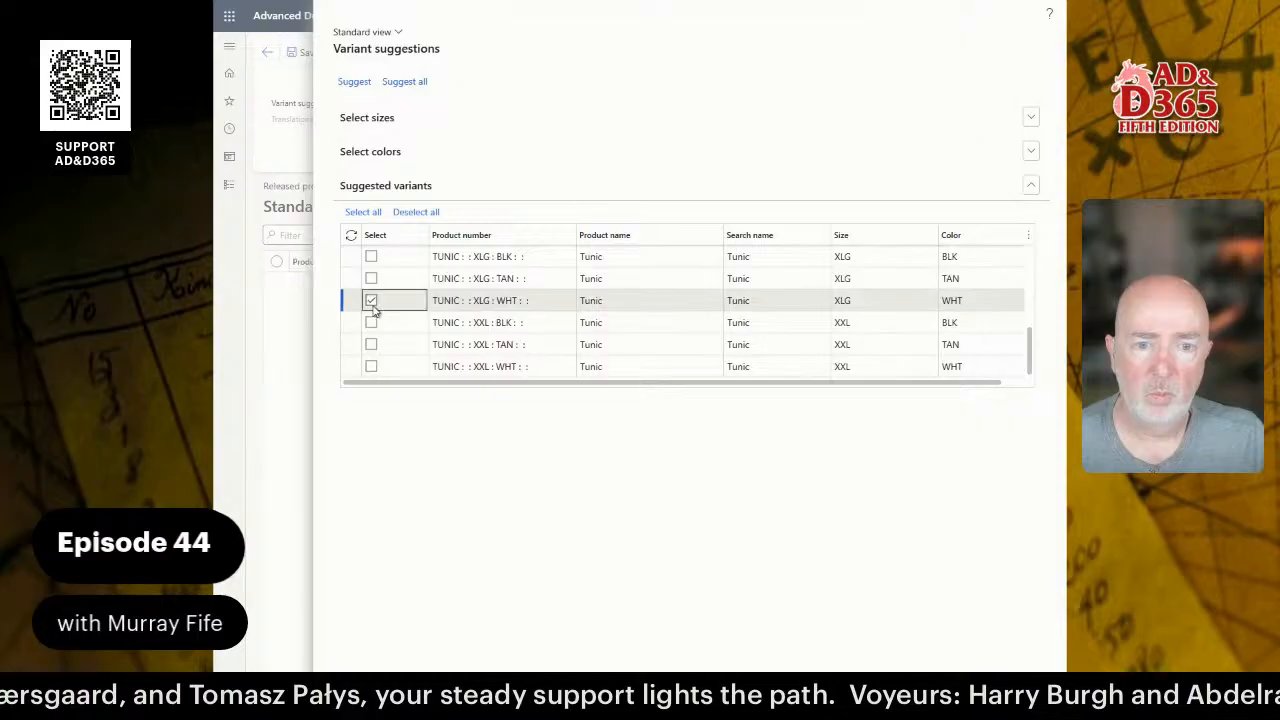
left_click(371, 366)
left_click(983, 688)
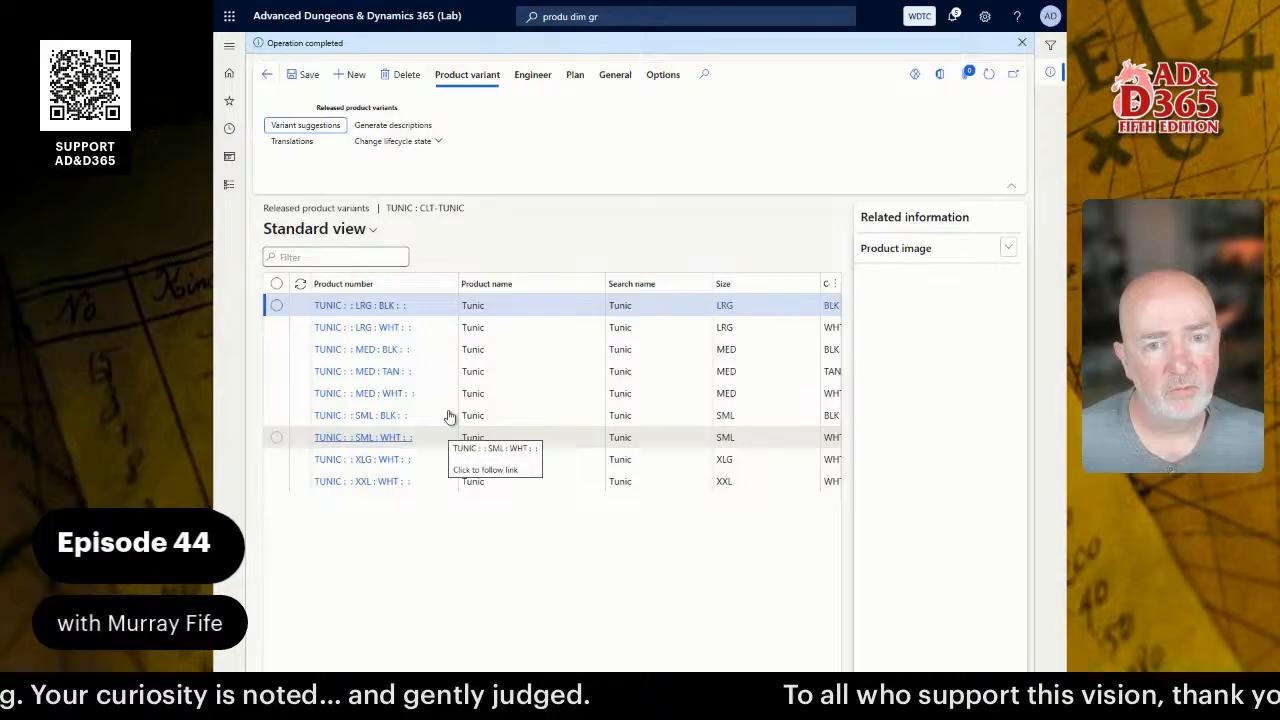
- Save the Tunic's released variants, expand their product image section, and return to the Tunic's details
left_click(302, 74)
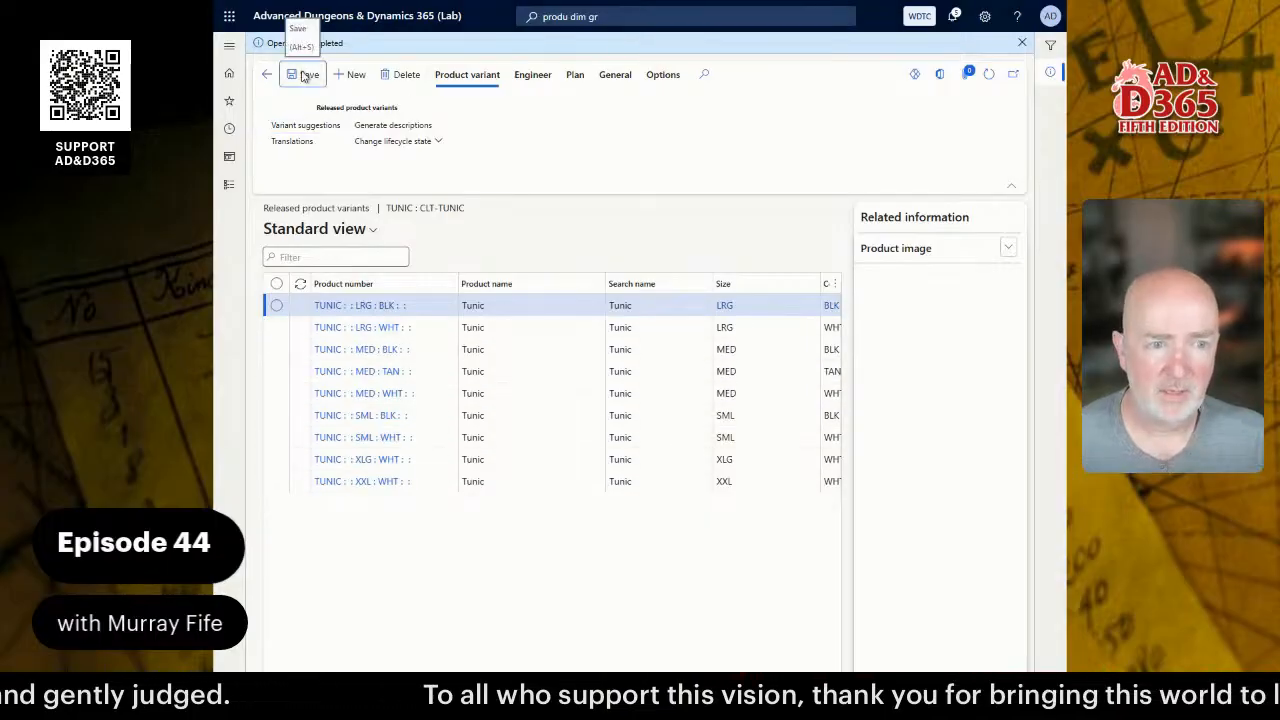
left_click(1004, 249)
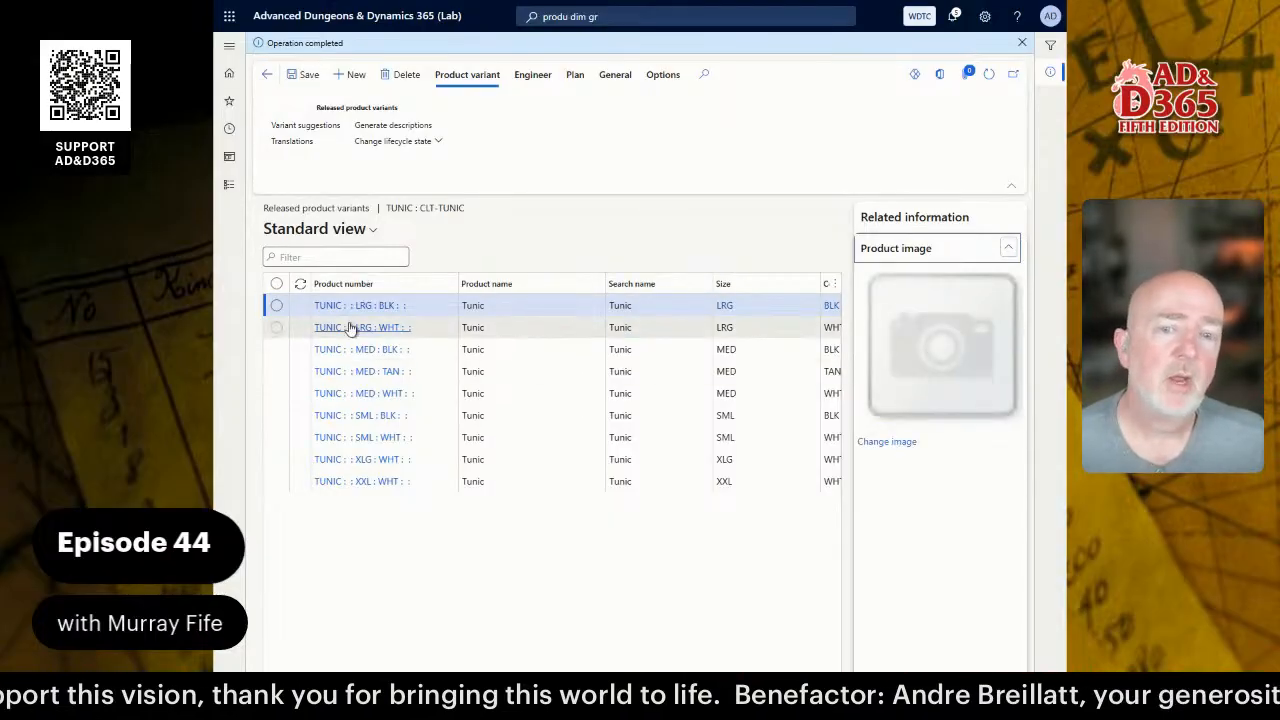
left_click(264, 74)
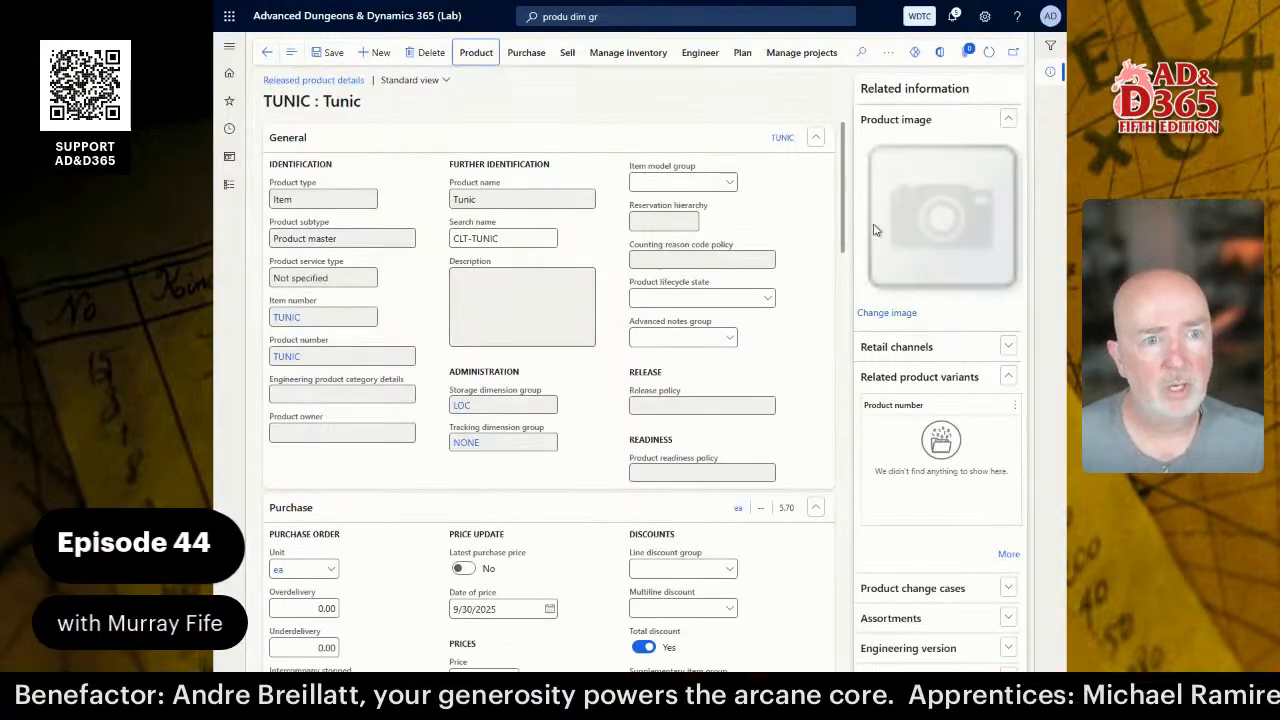
- Refresh the Tunic's details to review its related product variants, and open the list of all product variants
left_click(987, 55)
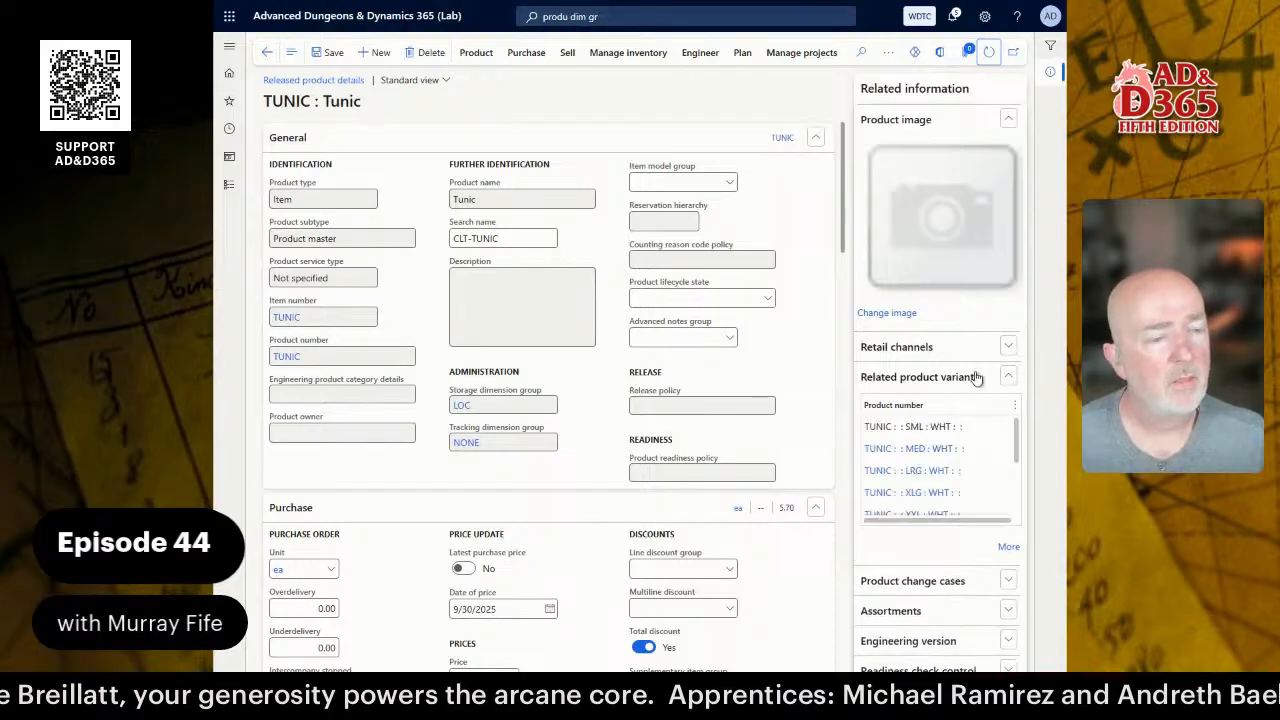
scroll(965, 466, "down", 3)
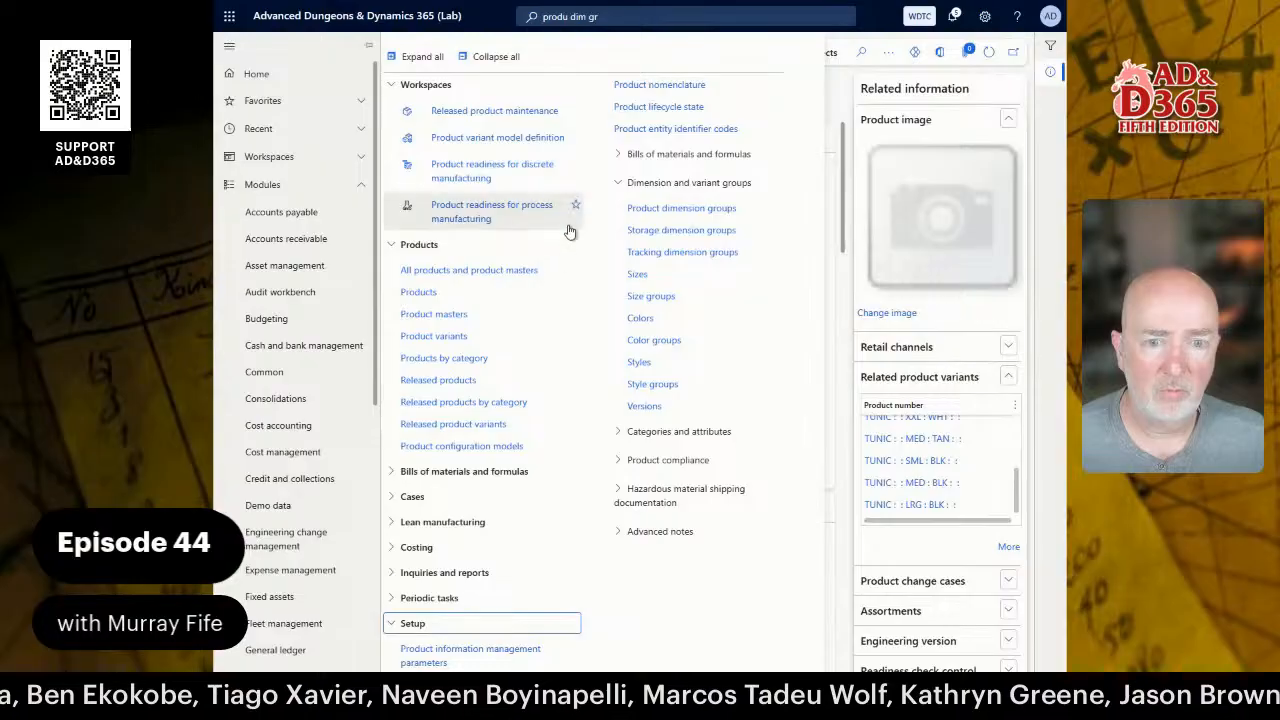
left_click(474, 338)
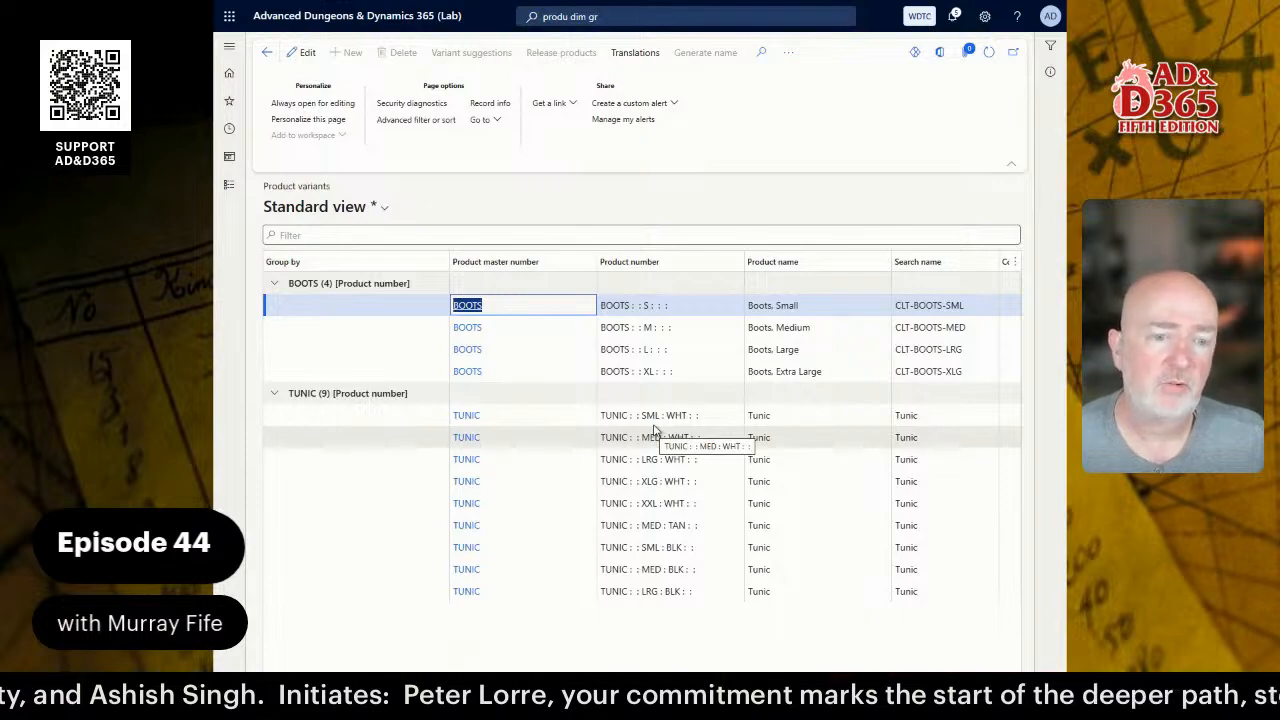
- Open the small white Tunic variant with the variant list shown beside it, and set its product name to "Tunic, Small, White"
left_click(465, 420)
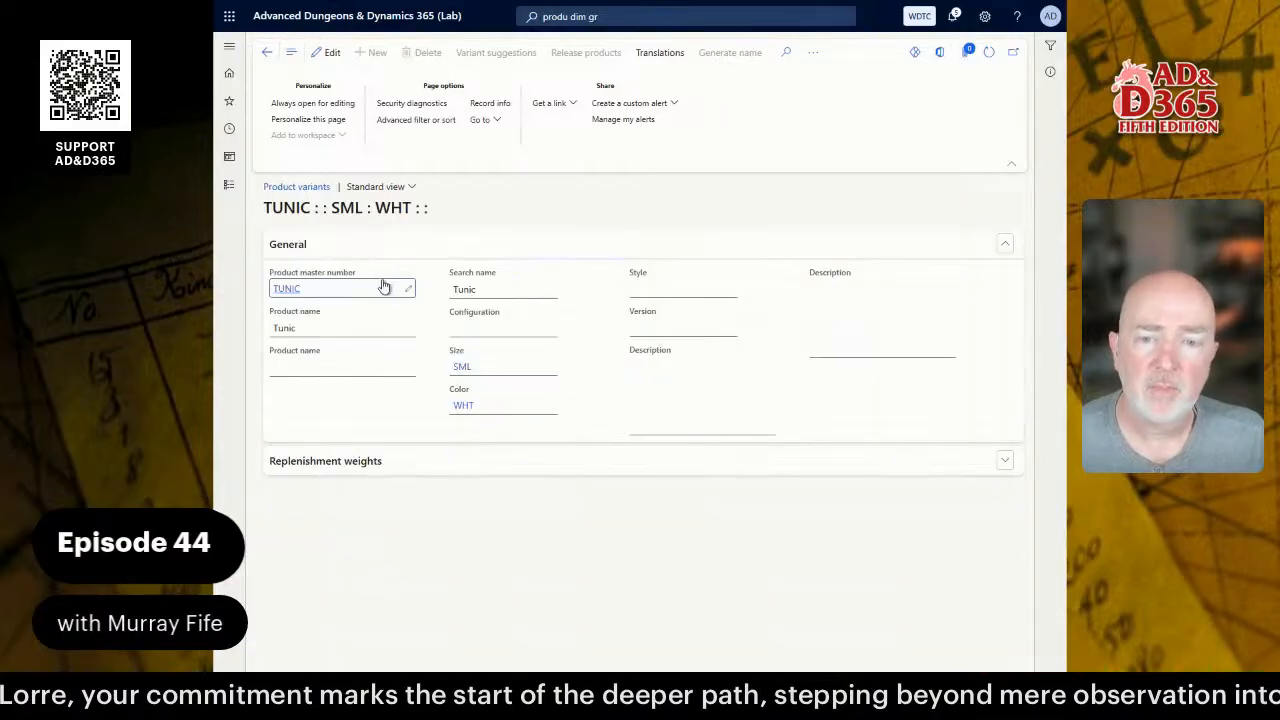
left_click(291, 52)
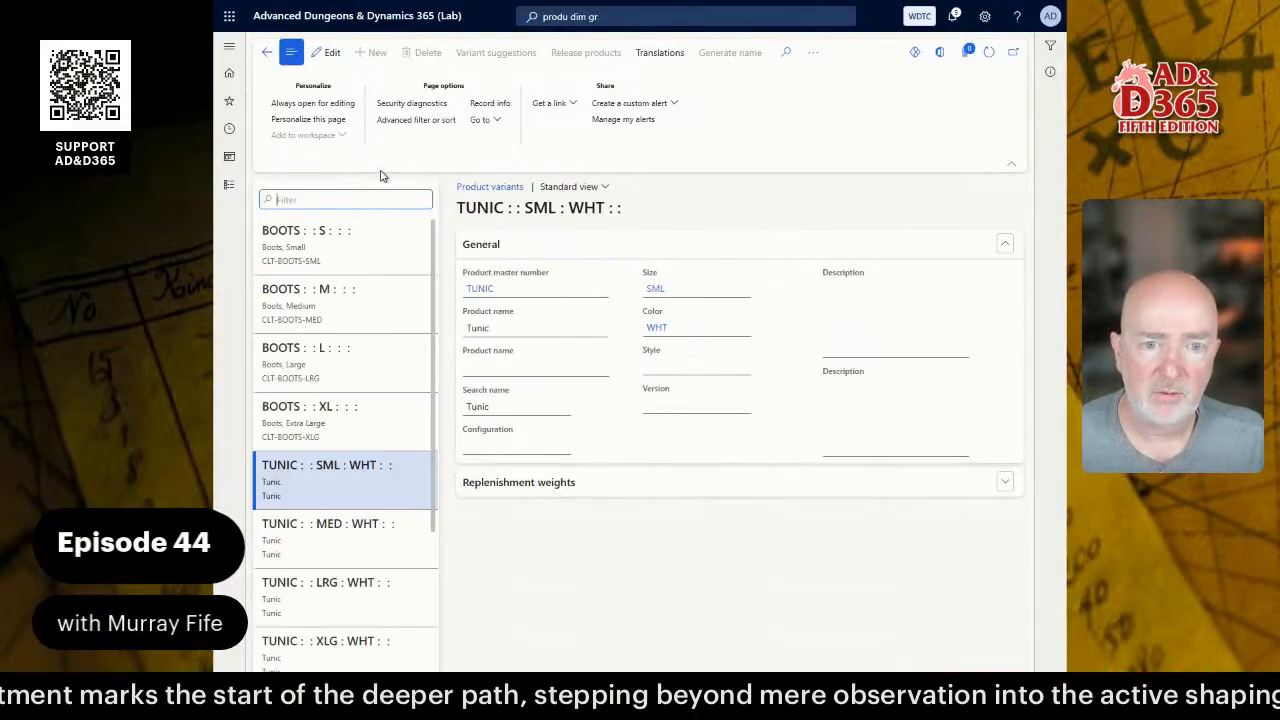
left_click(566, 331)
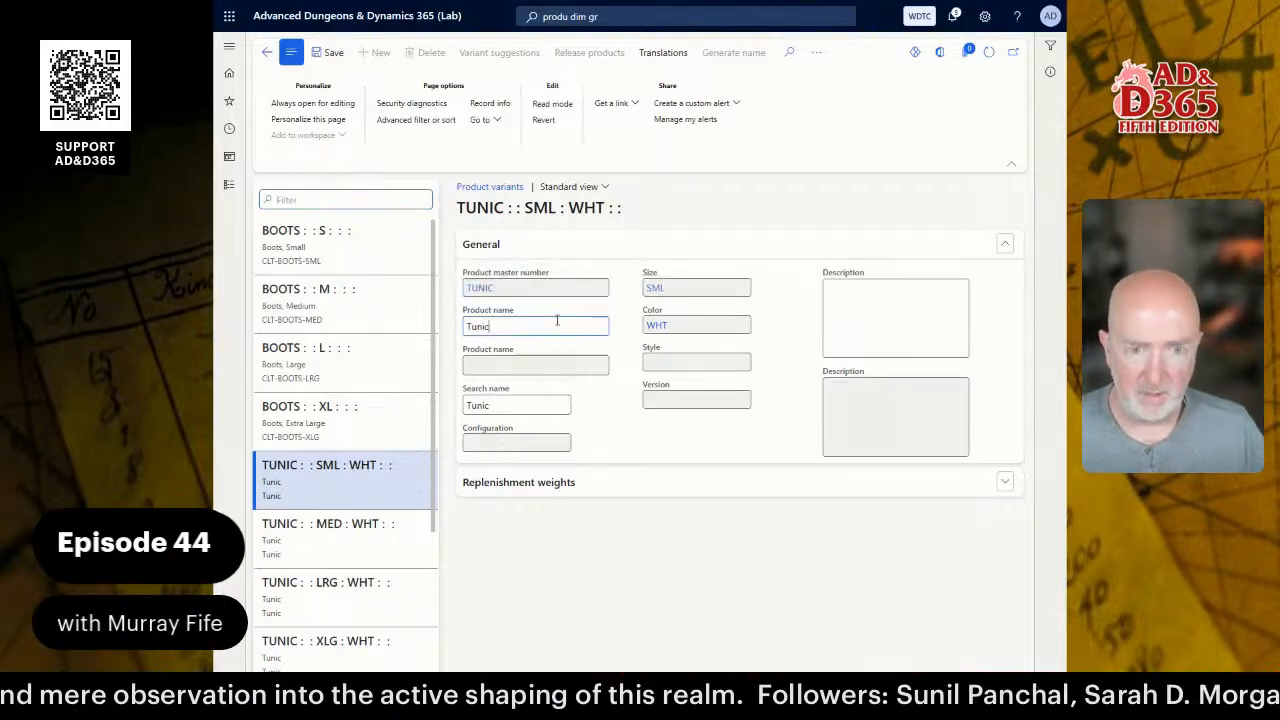
type(", S")
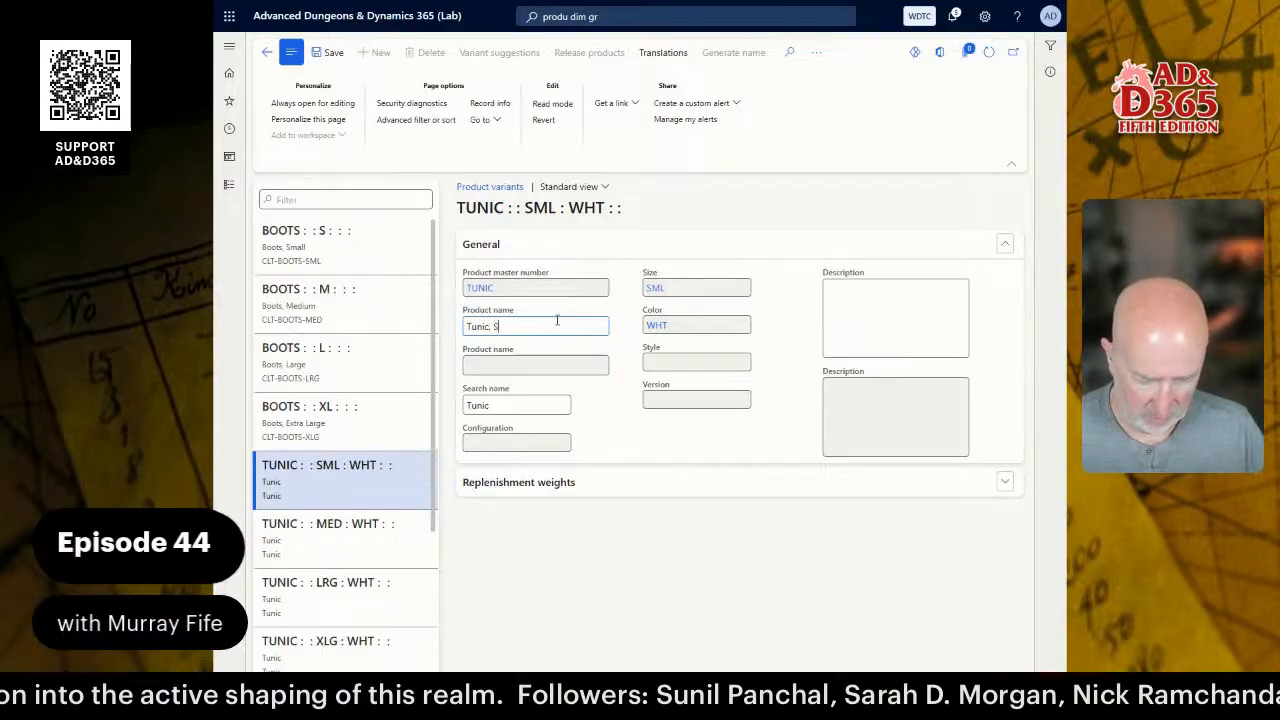
type("mall,")
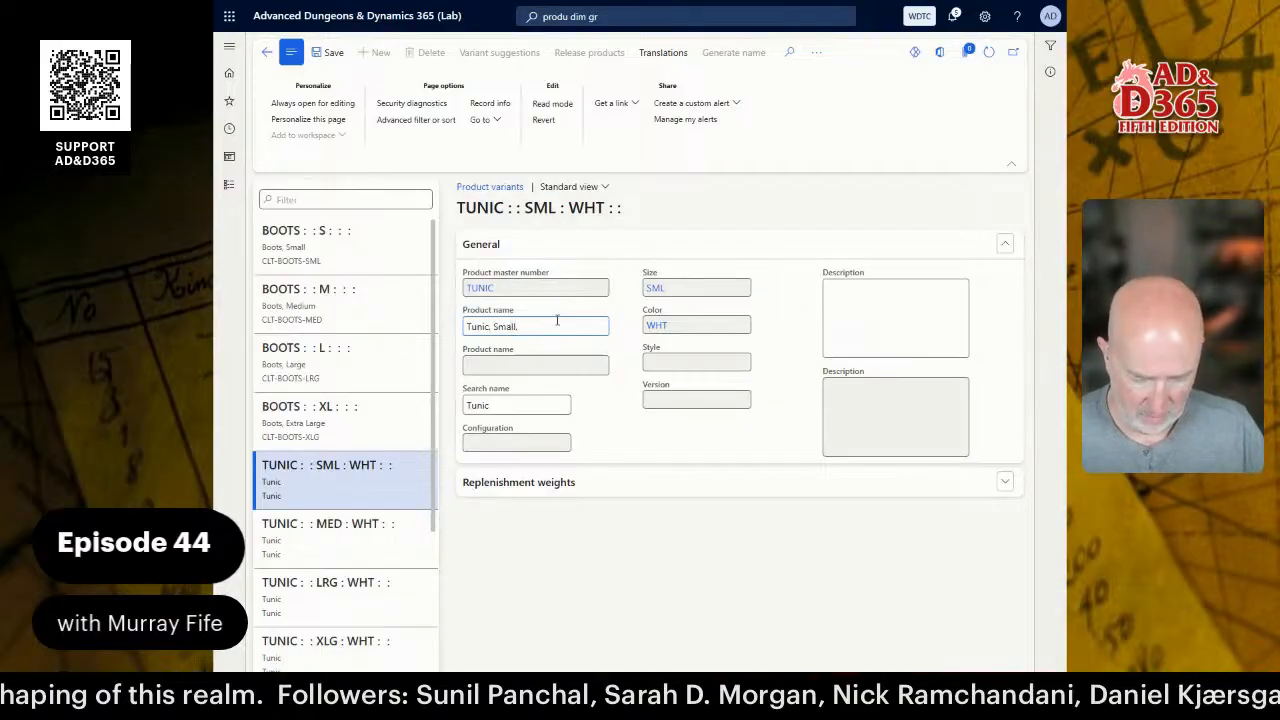
type(" White")
key("Tab")
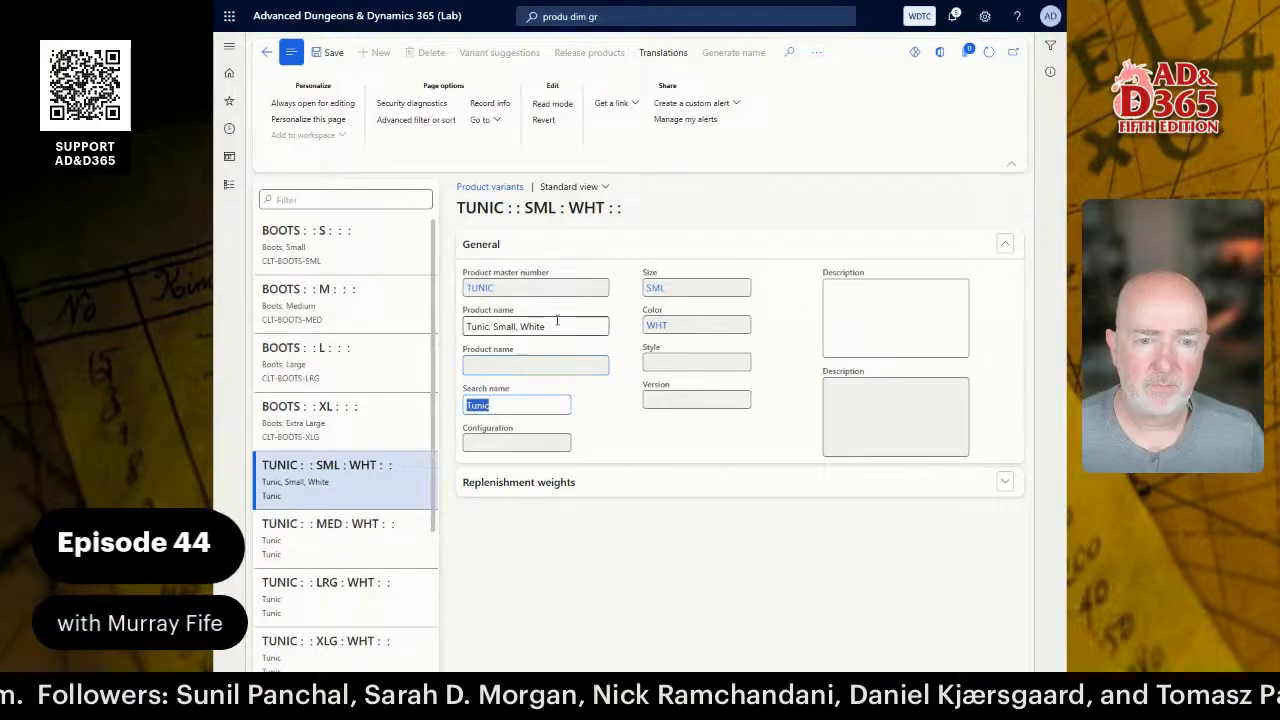
- Set the variant's search name to CLT-TUNIC-SML-WHT, save it, and return to the list of all product variants
type("CLT")
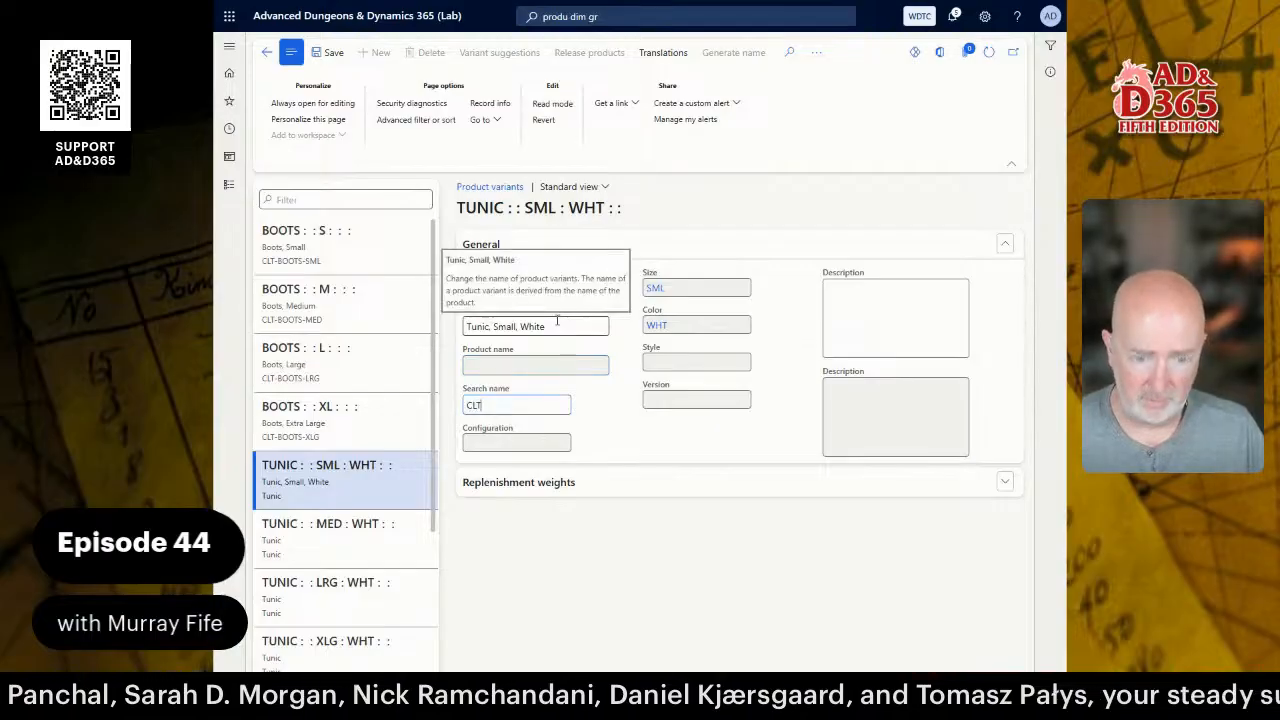
type("-TU")
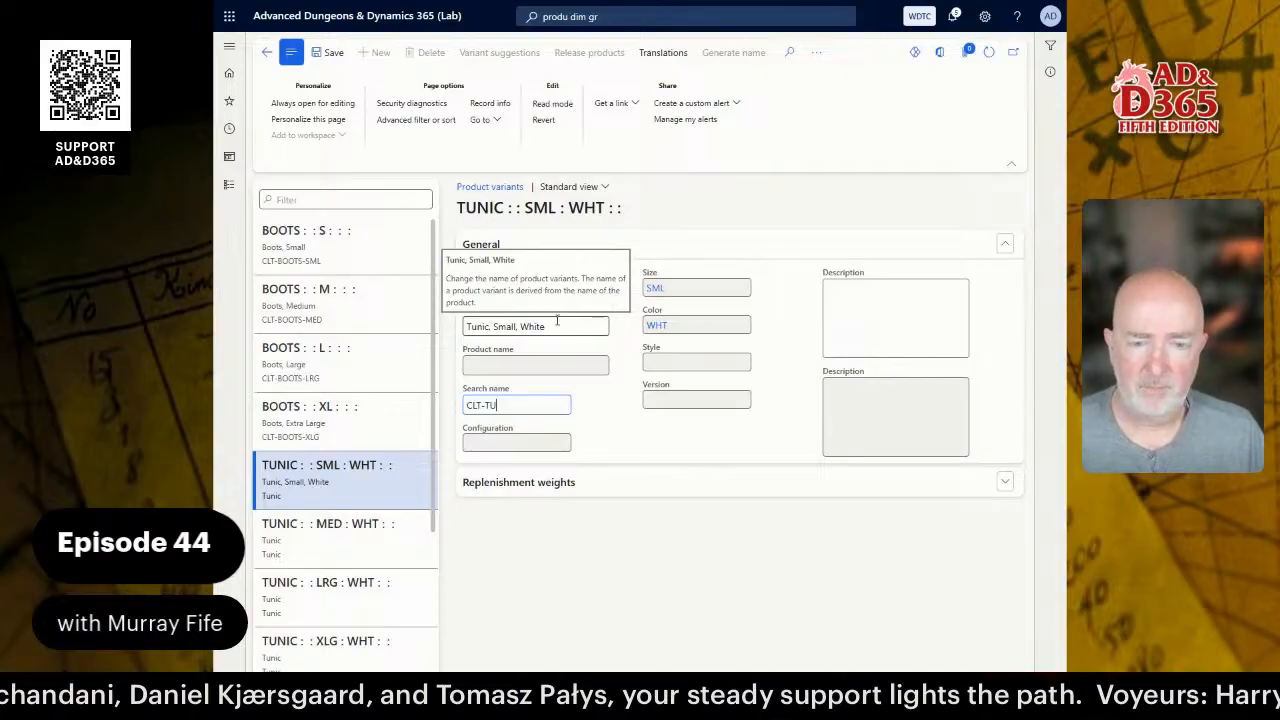
type("NIC-S")
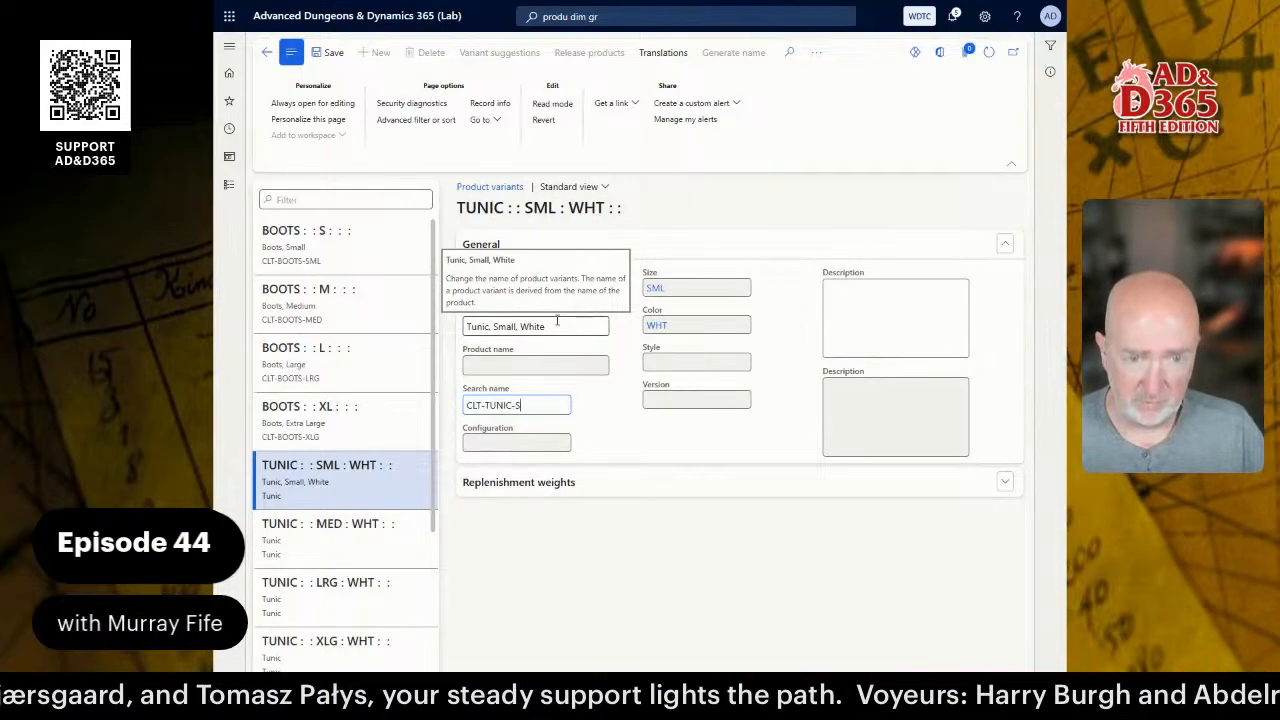
type("ML-WHT")
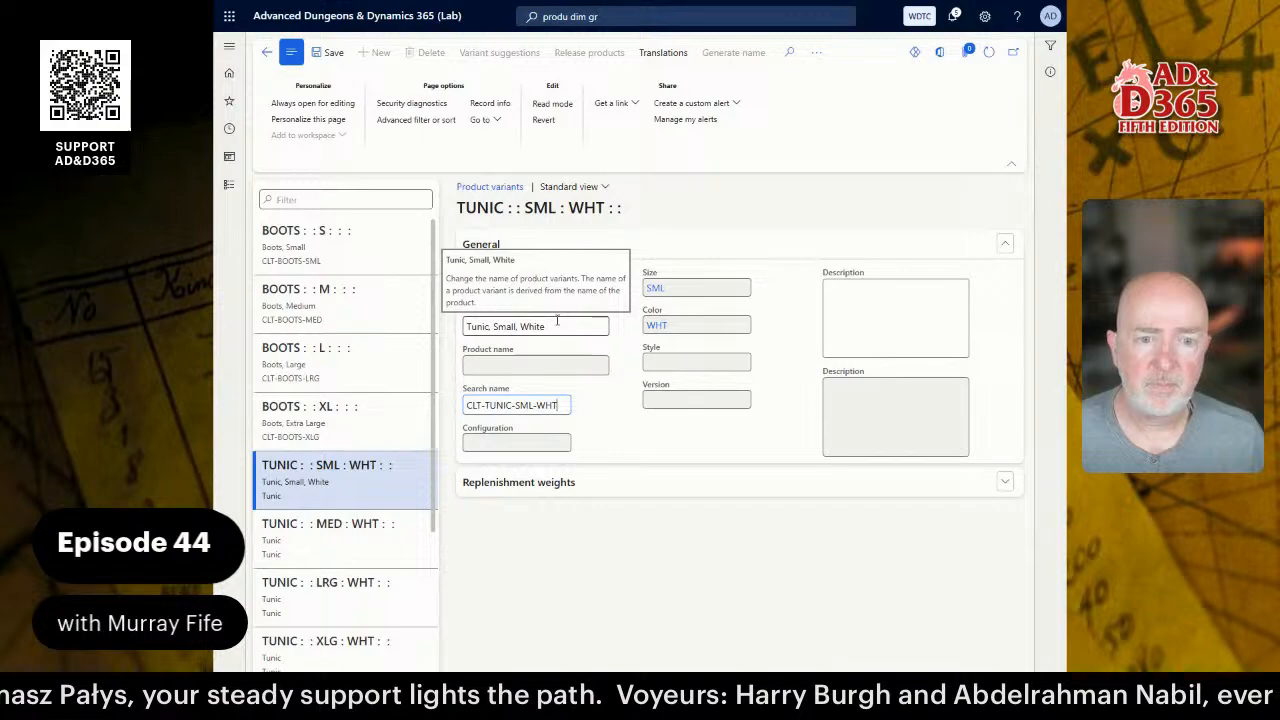
left_click(330, 52)
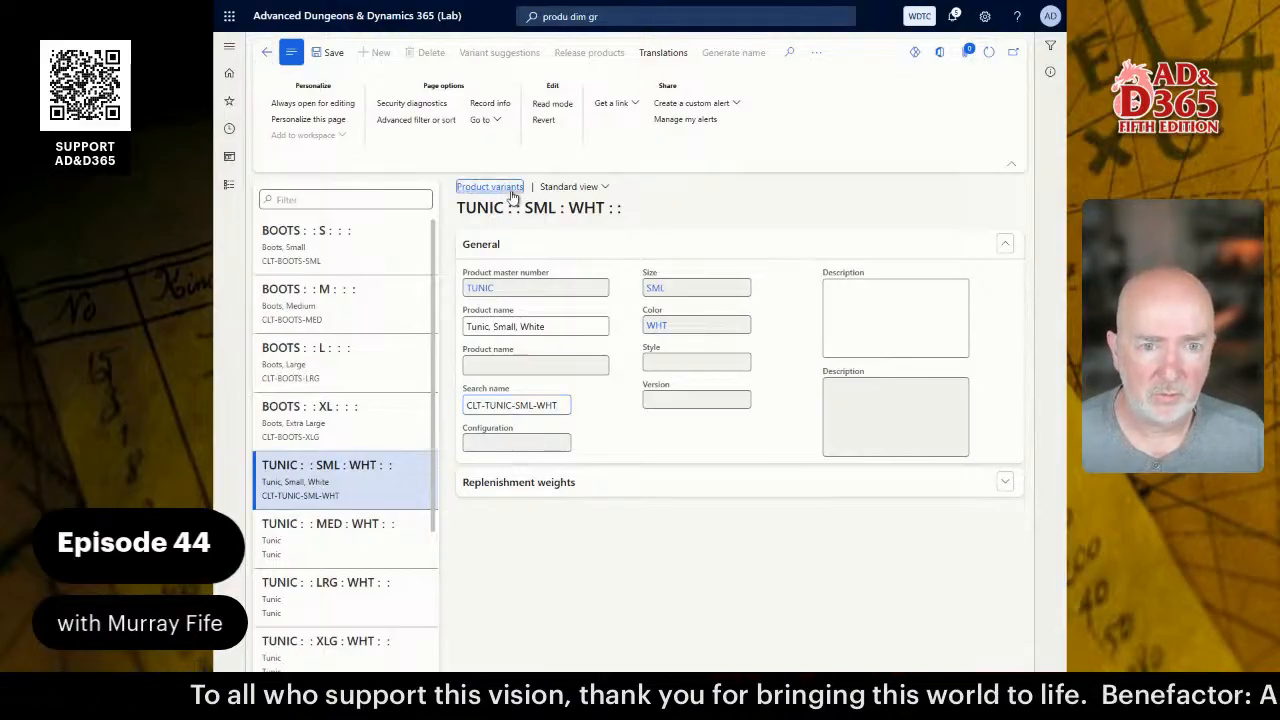
left_click(485, 188)
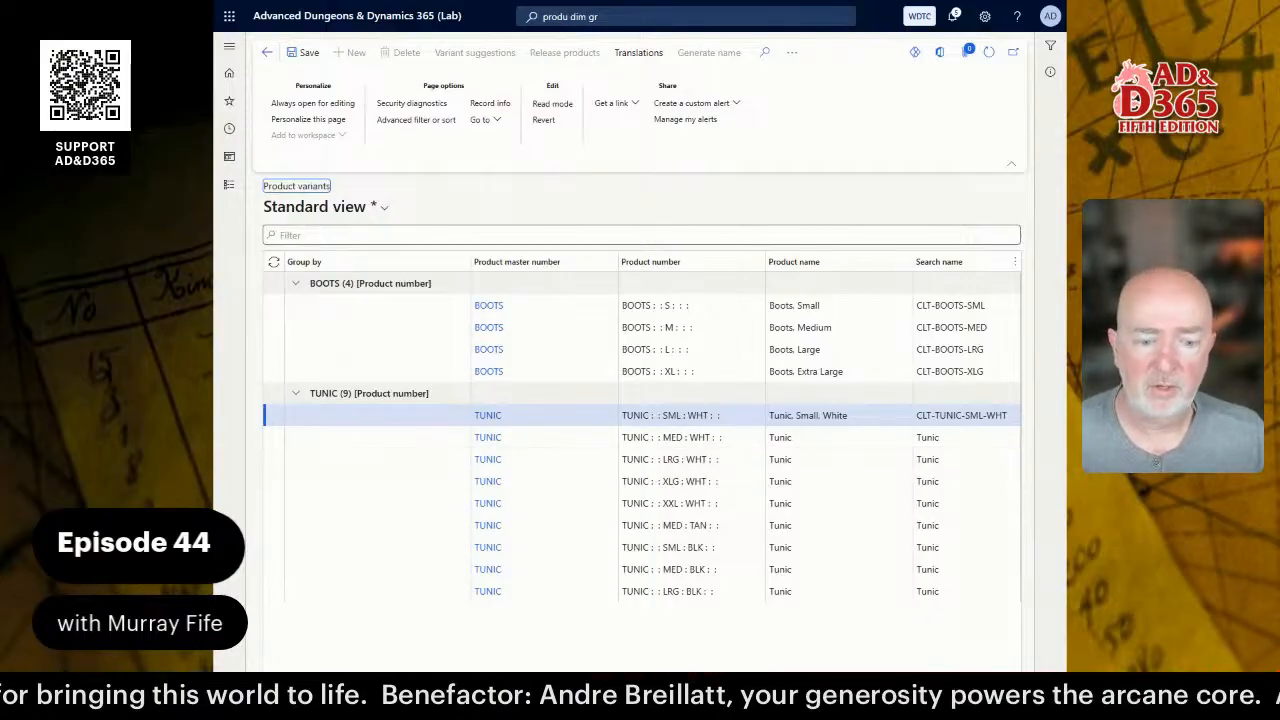
- Switch to the Dimensional Products guide in Word and review the variant exercise, the module summary and the closing pages
key("alt+Tab")
scroll(650, 400, "down", 10)
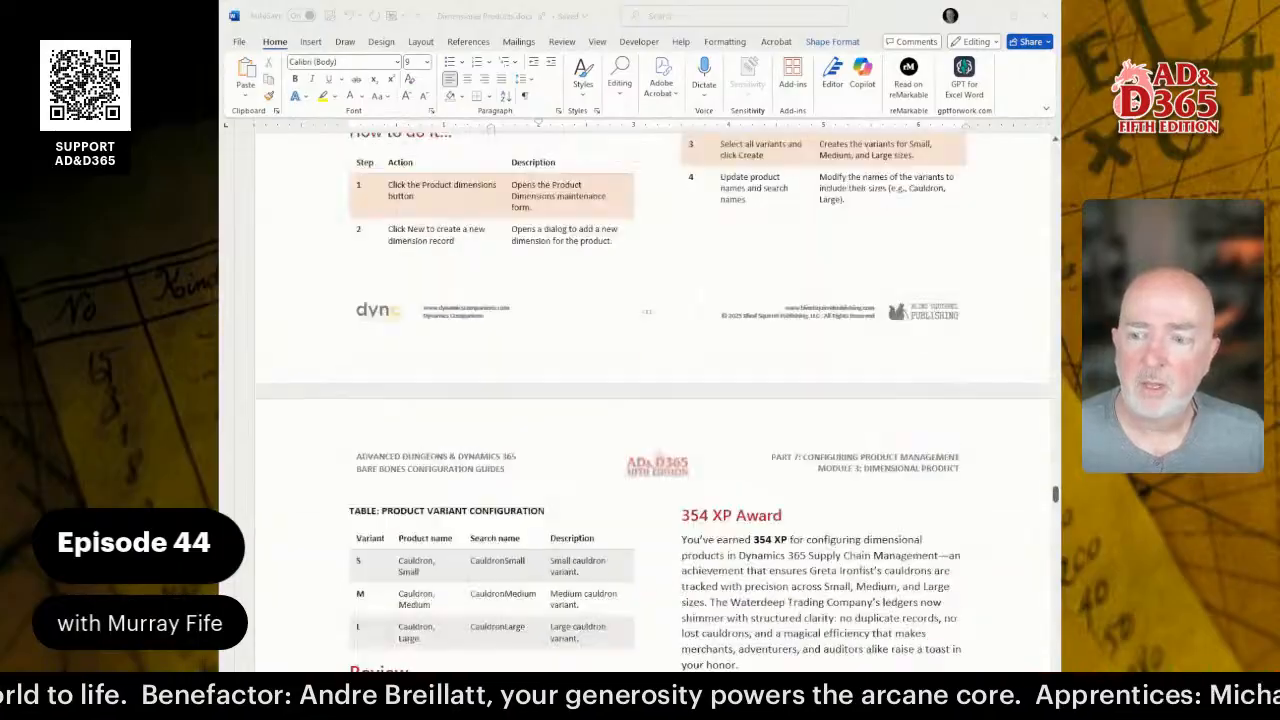
scroll(650, 400, "down", 12)
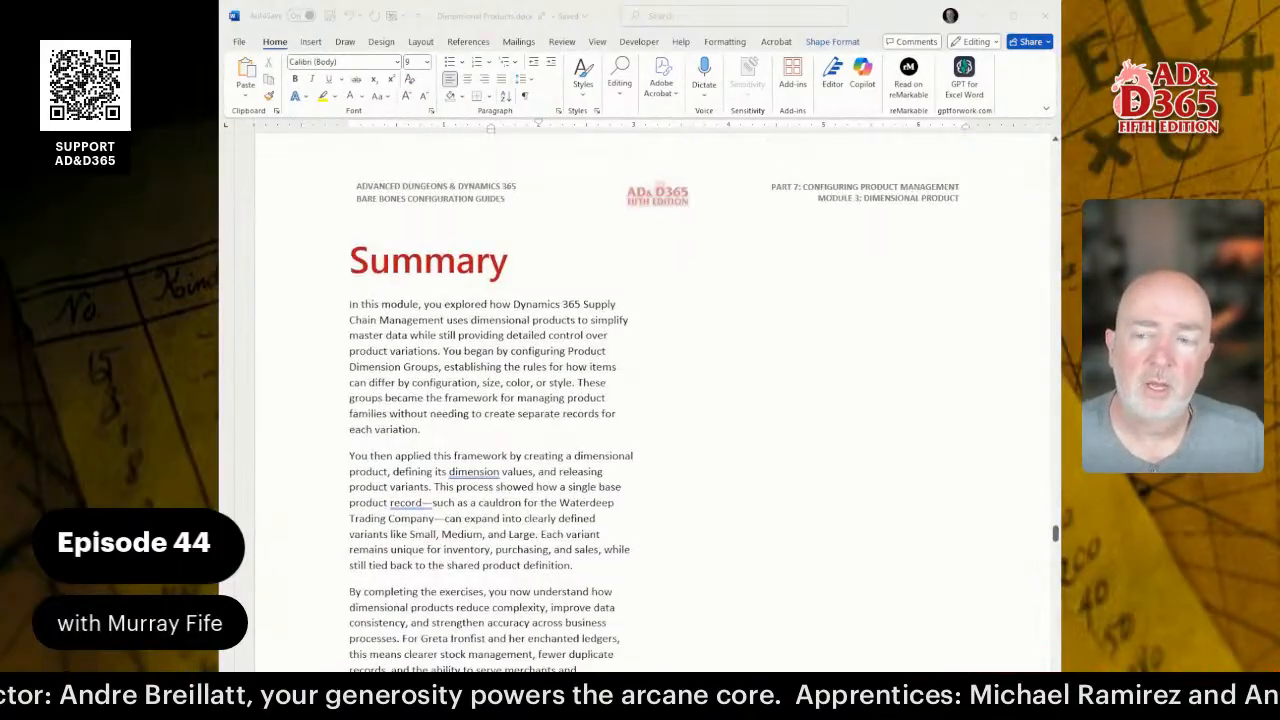
scroll(650, 400, "down", 3)
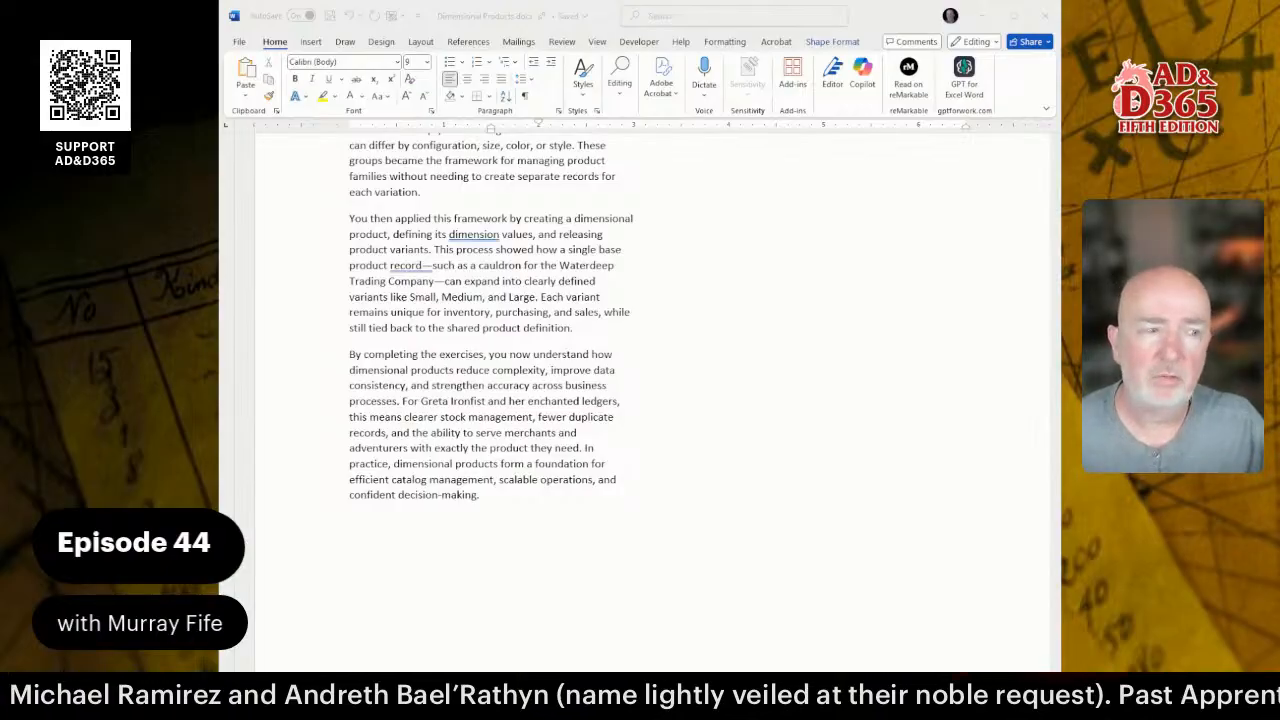
scroll(650, 400, "down", 5)
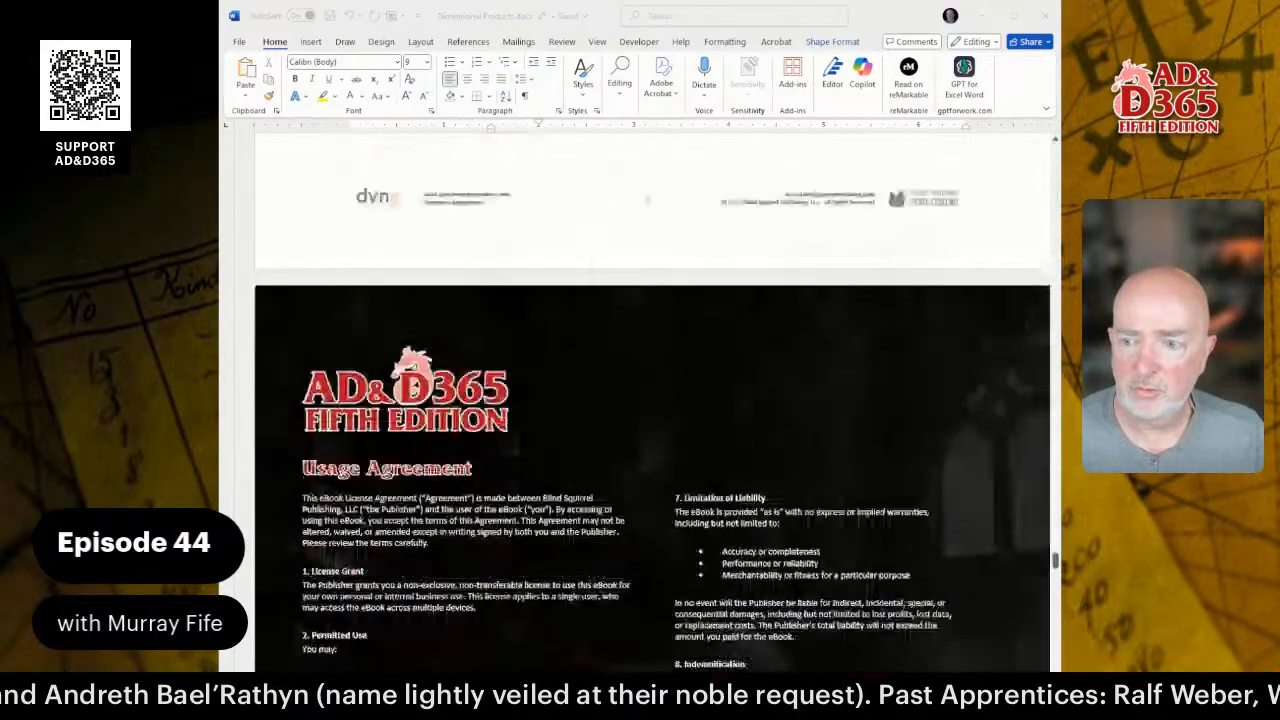
scroll(650, 400, "up", 8)
scroll(650, 400, "up", 3)
scroll(650, 400, "down", 10)
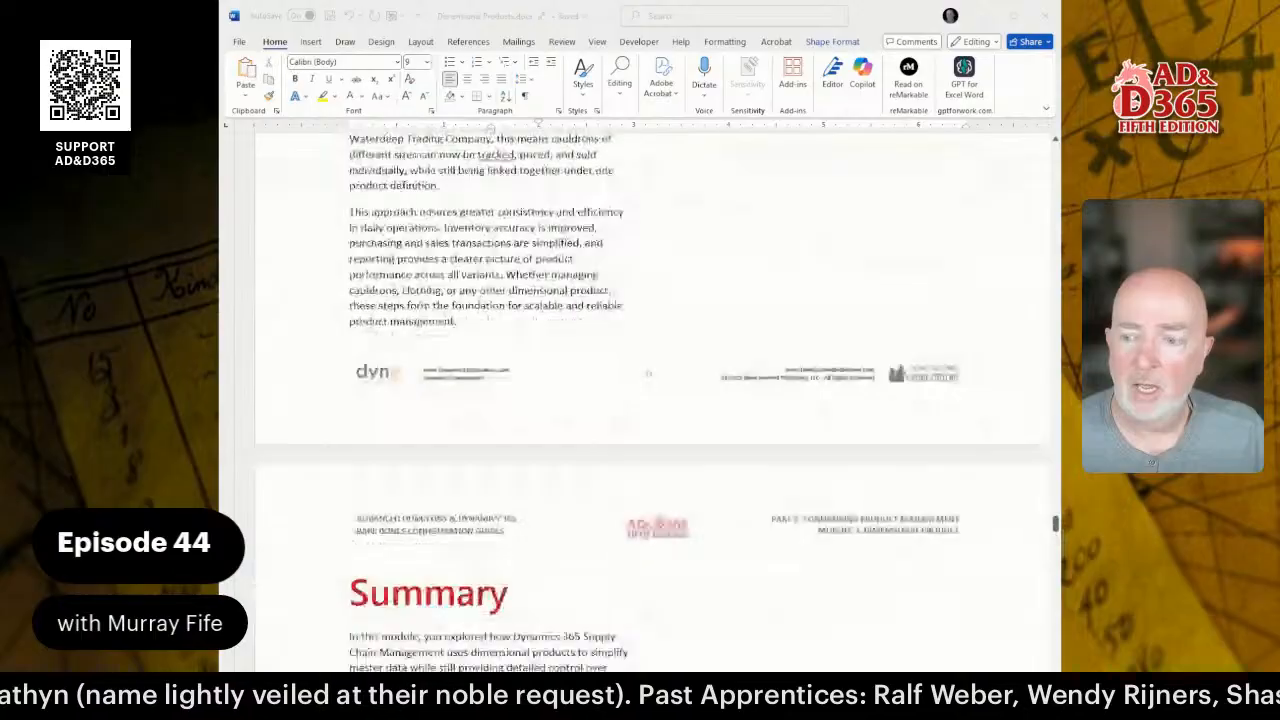
scroll(650, 400, "down", 15)
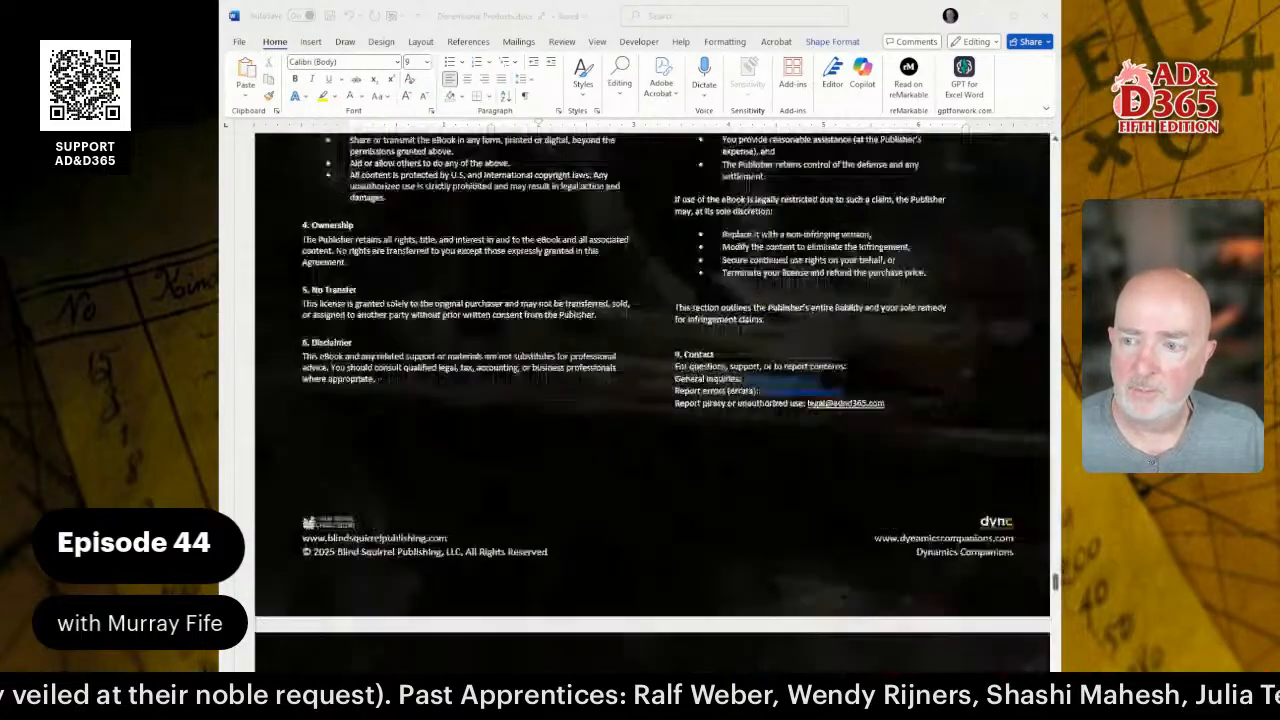
scroll(650, 400, "down", 10)
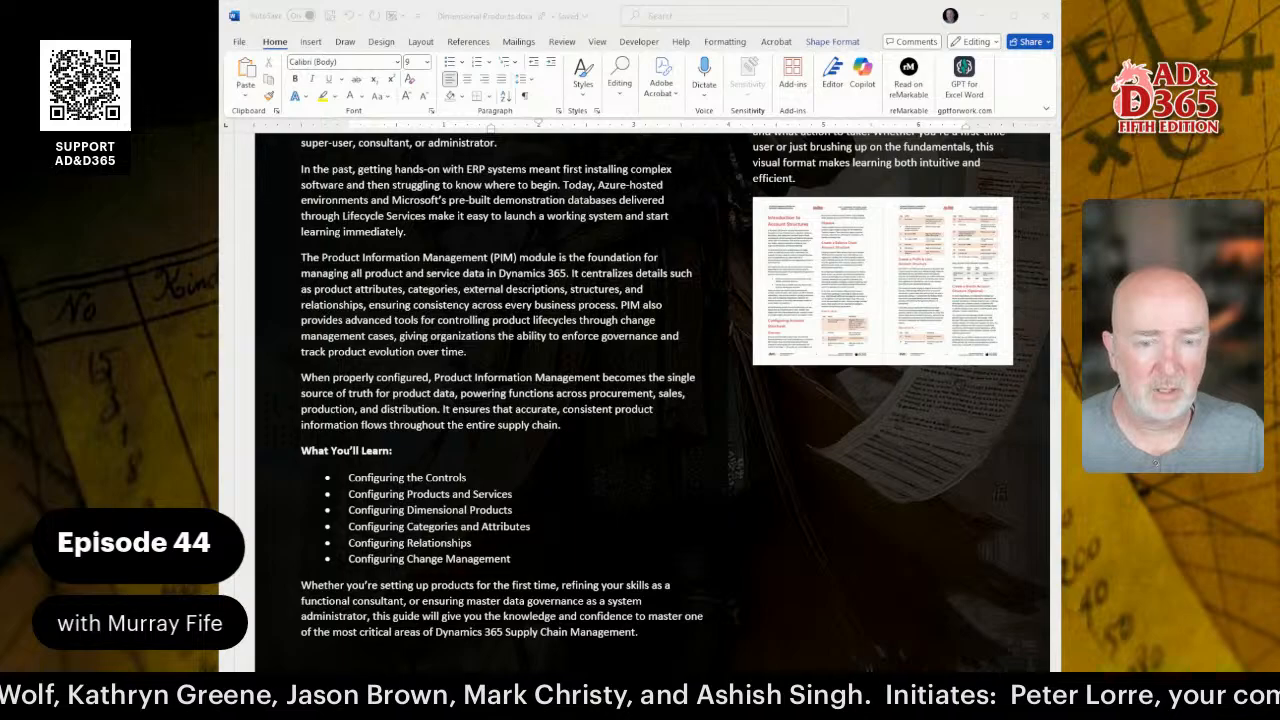
scroll(652, 400, "up", 20)
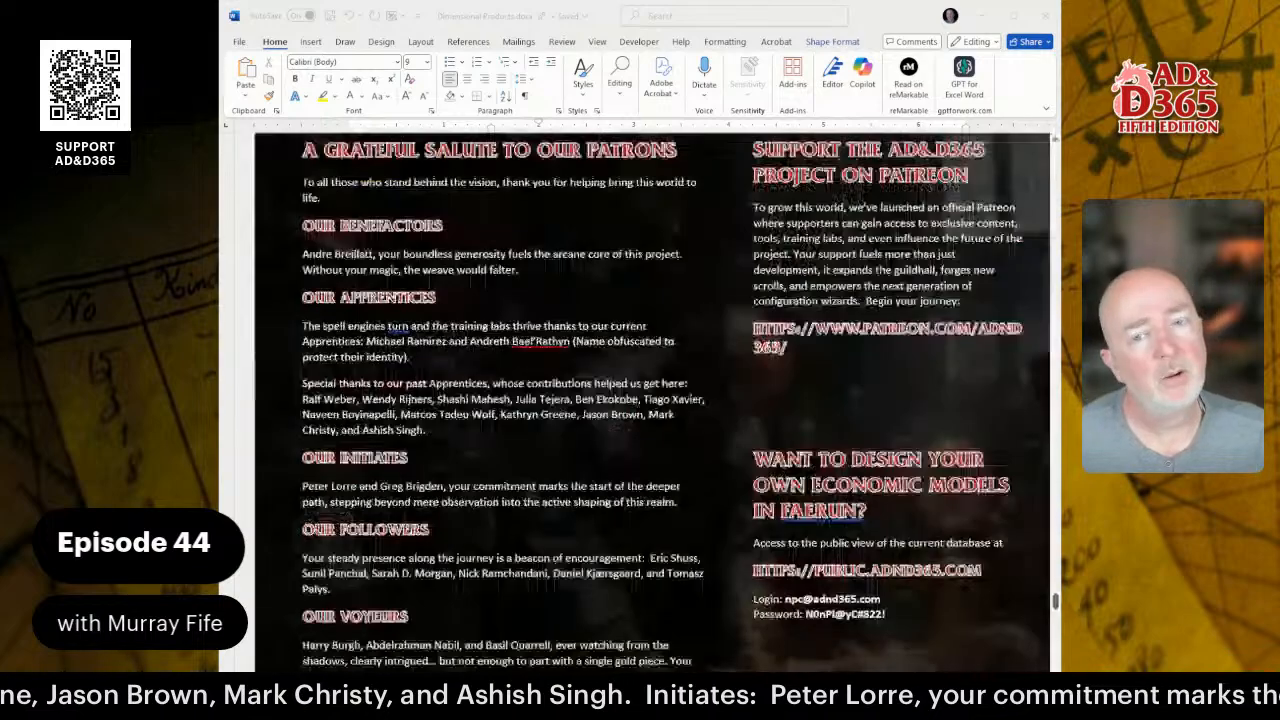
scroll(652, 400, "up", 10)
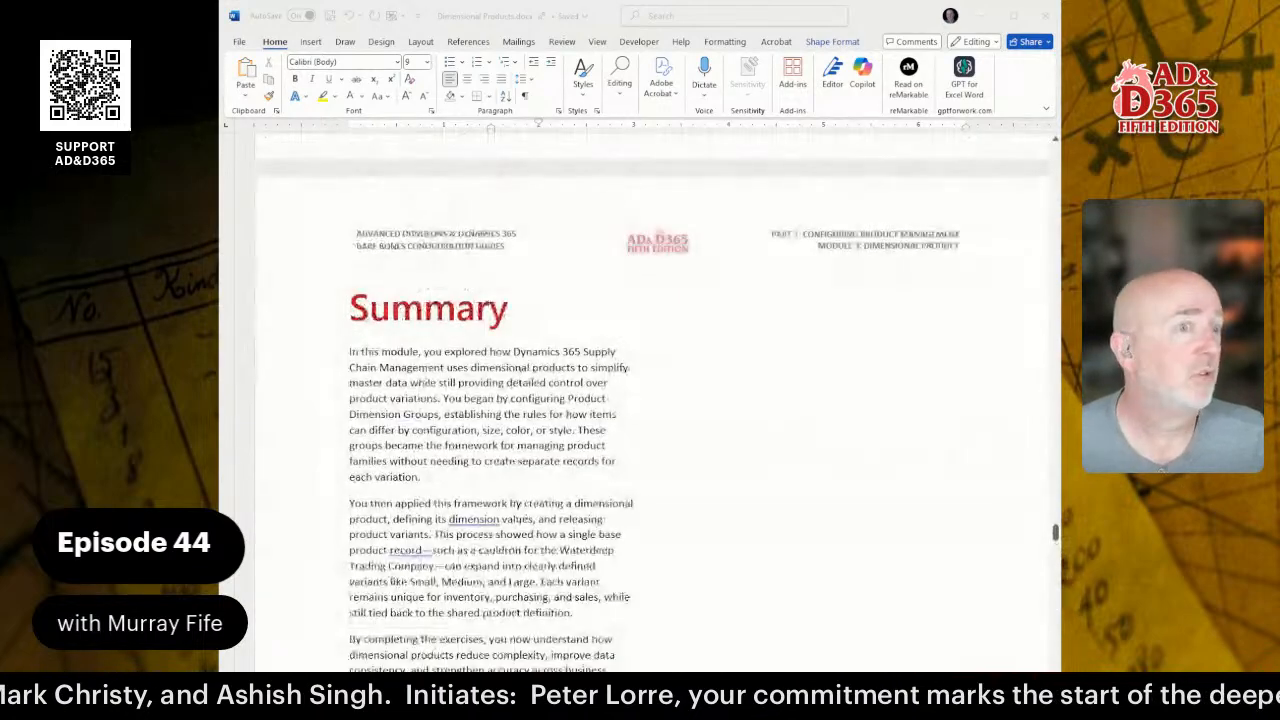